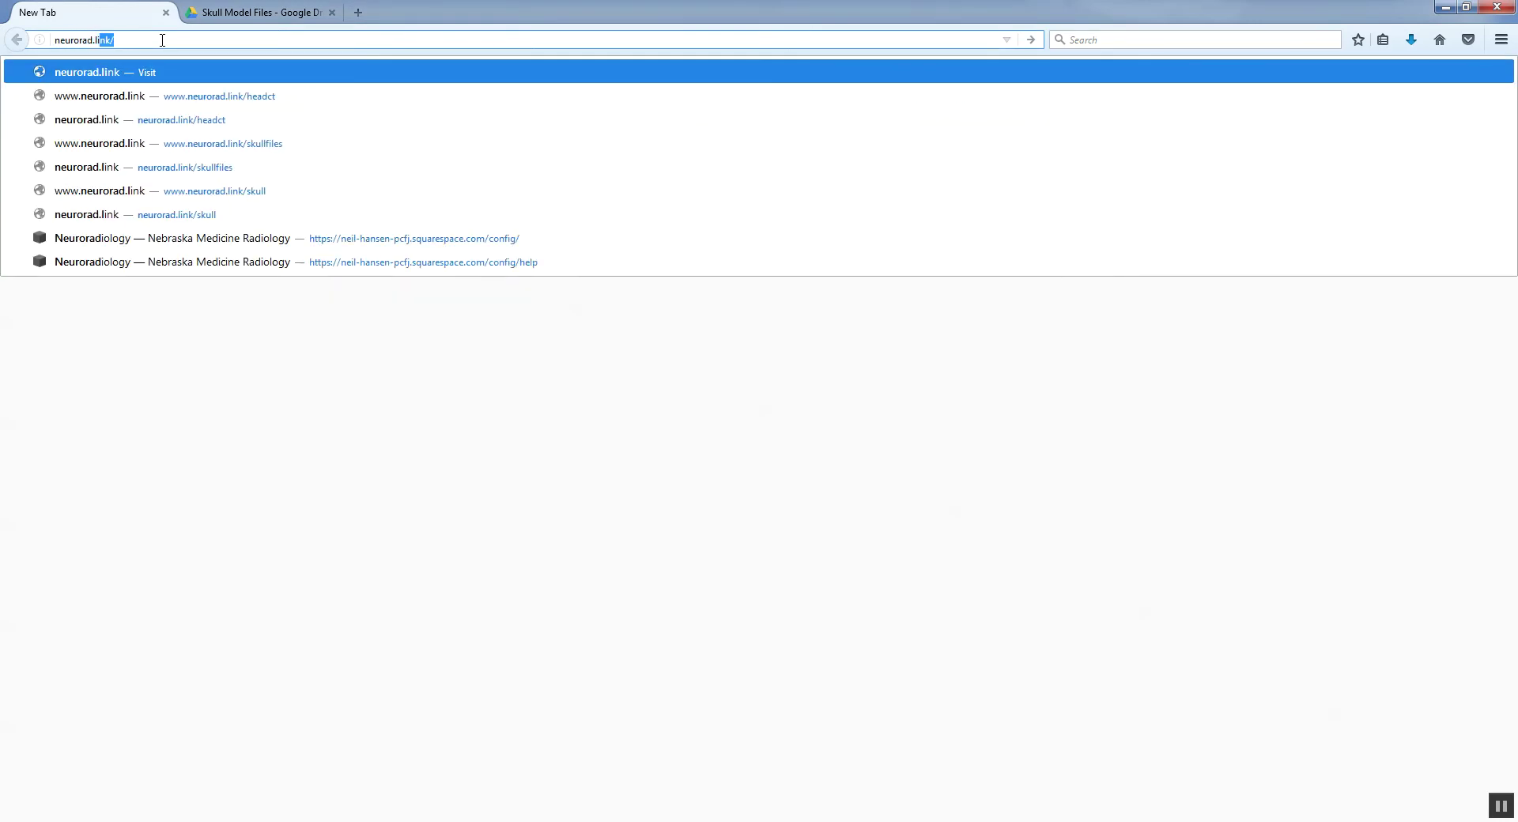
Step: Go to neurorad.link/skull and highlight the neurorad.link/skullfiles link on the tutorials page
{"action": "type", "text": "nk/skull"}
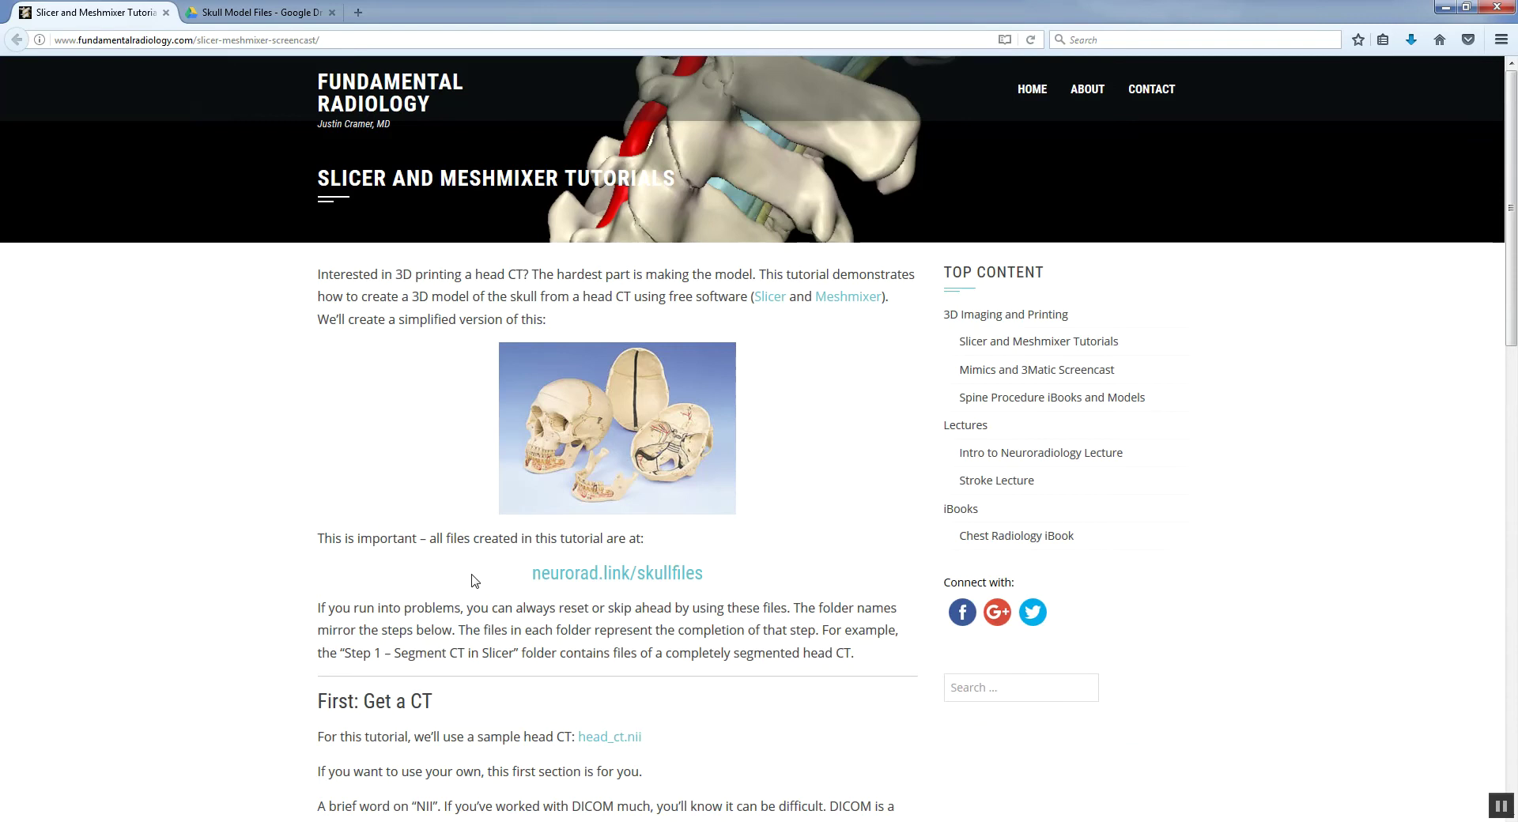
{"action": "left_click_drag", "start_coordinate": [512, 574], "coordinate": [716, 584]}
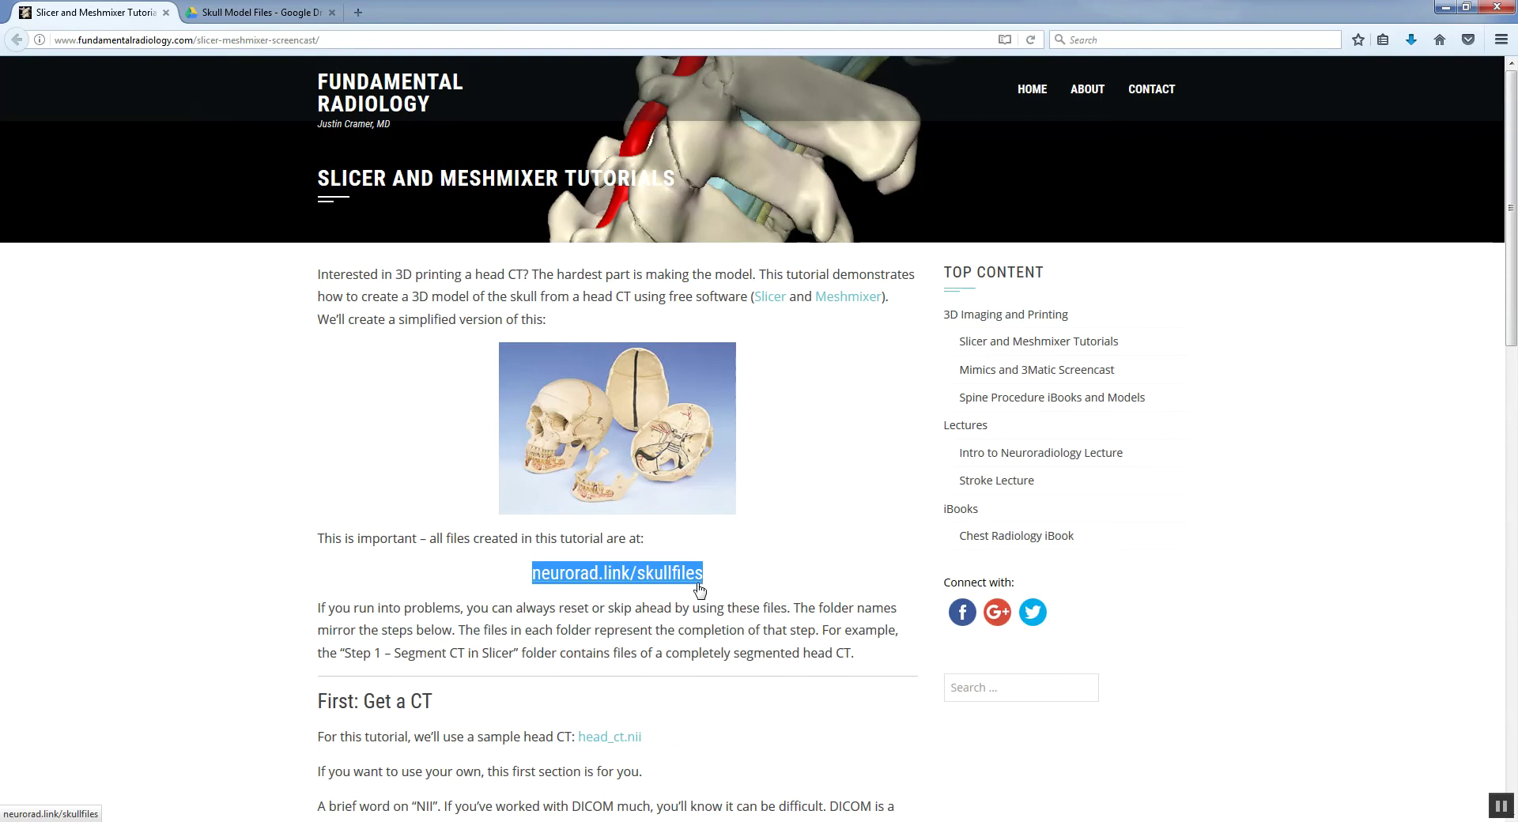
Step: Download the 83.5MB head_ct.nii from the Skull Model Files Drive folder, past the virus-scan warning
{"action": "left_click", "coordinate": [469, 608]}
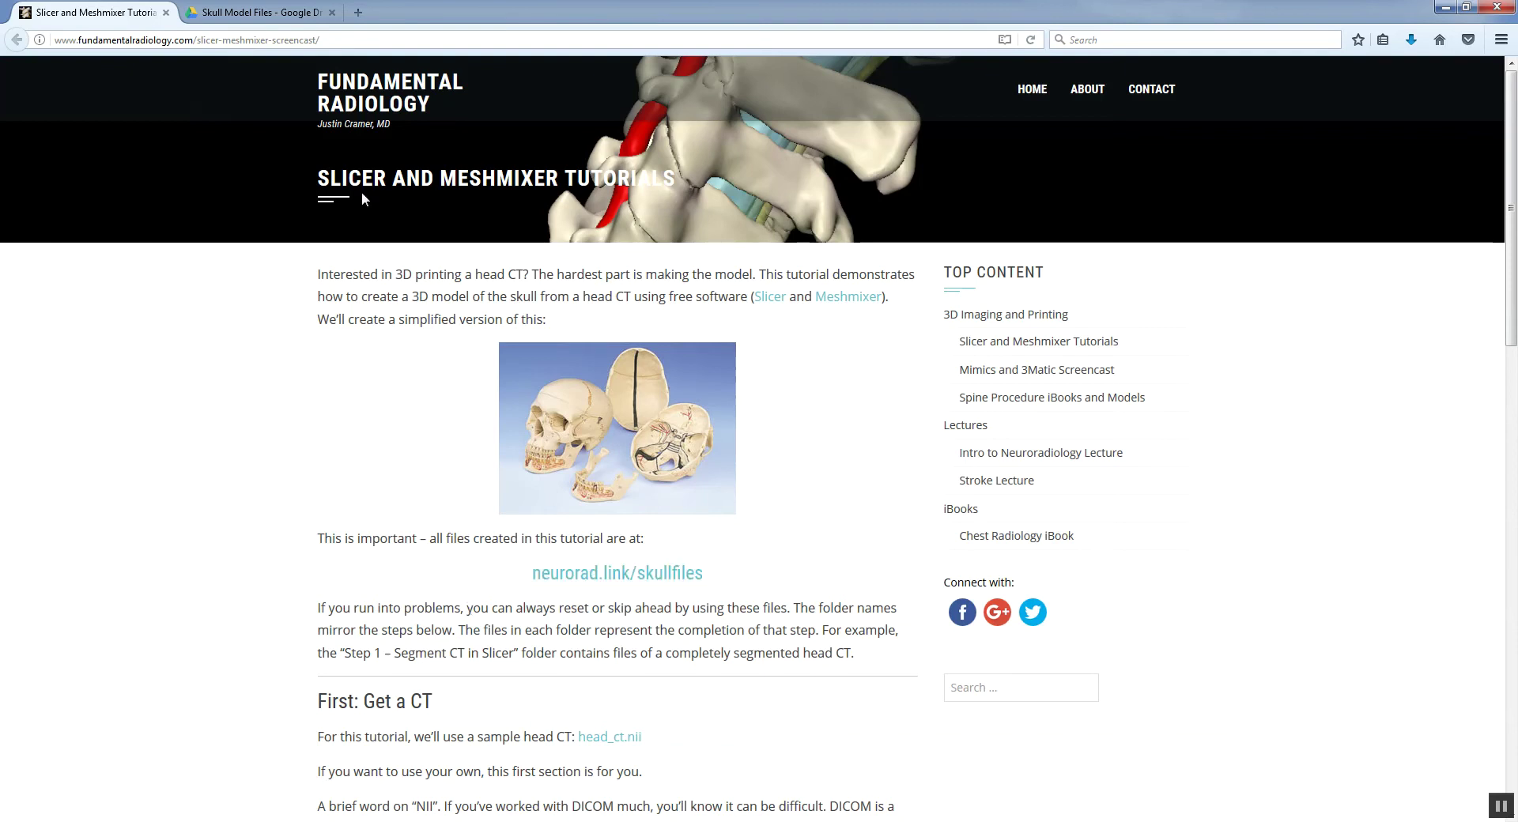
{"action": "left_click", "coordinate": [260, 12]}
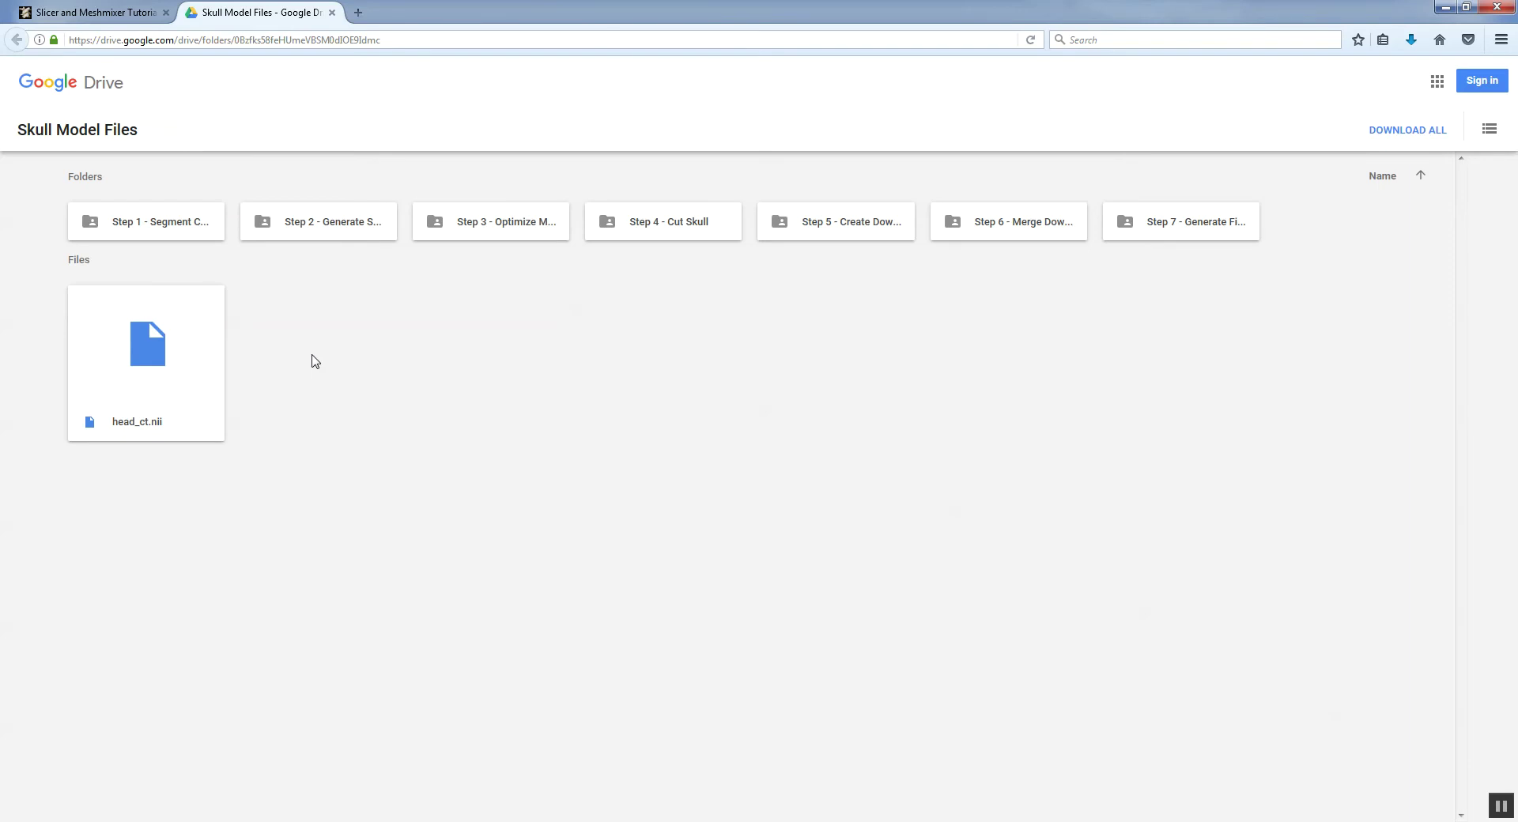
{"action": "mouse_move", "coordinate": [159, 409]}
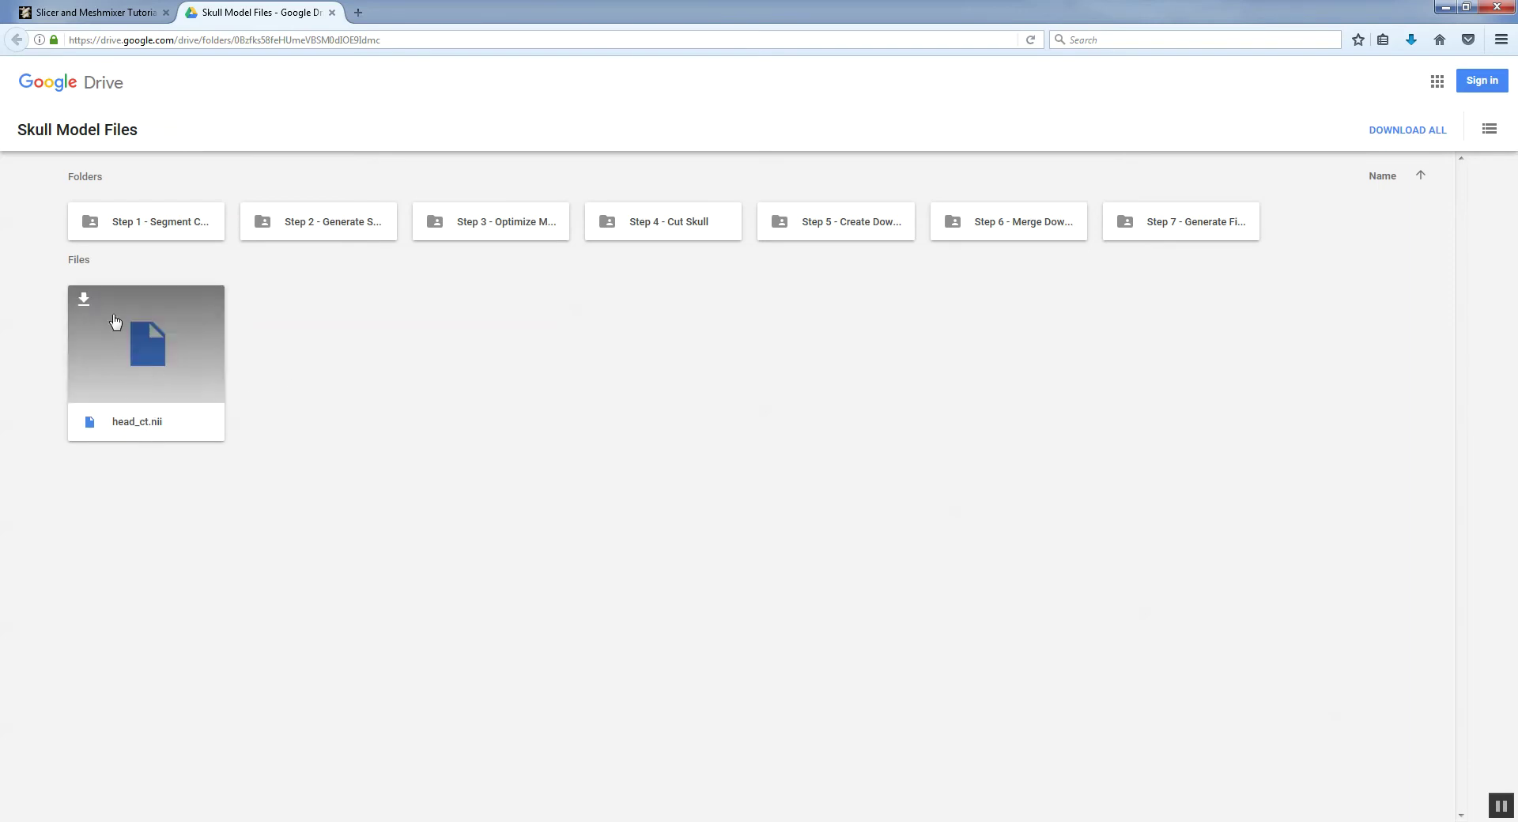
{"action": "left_click", "coordinate": [85, 302]}
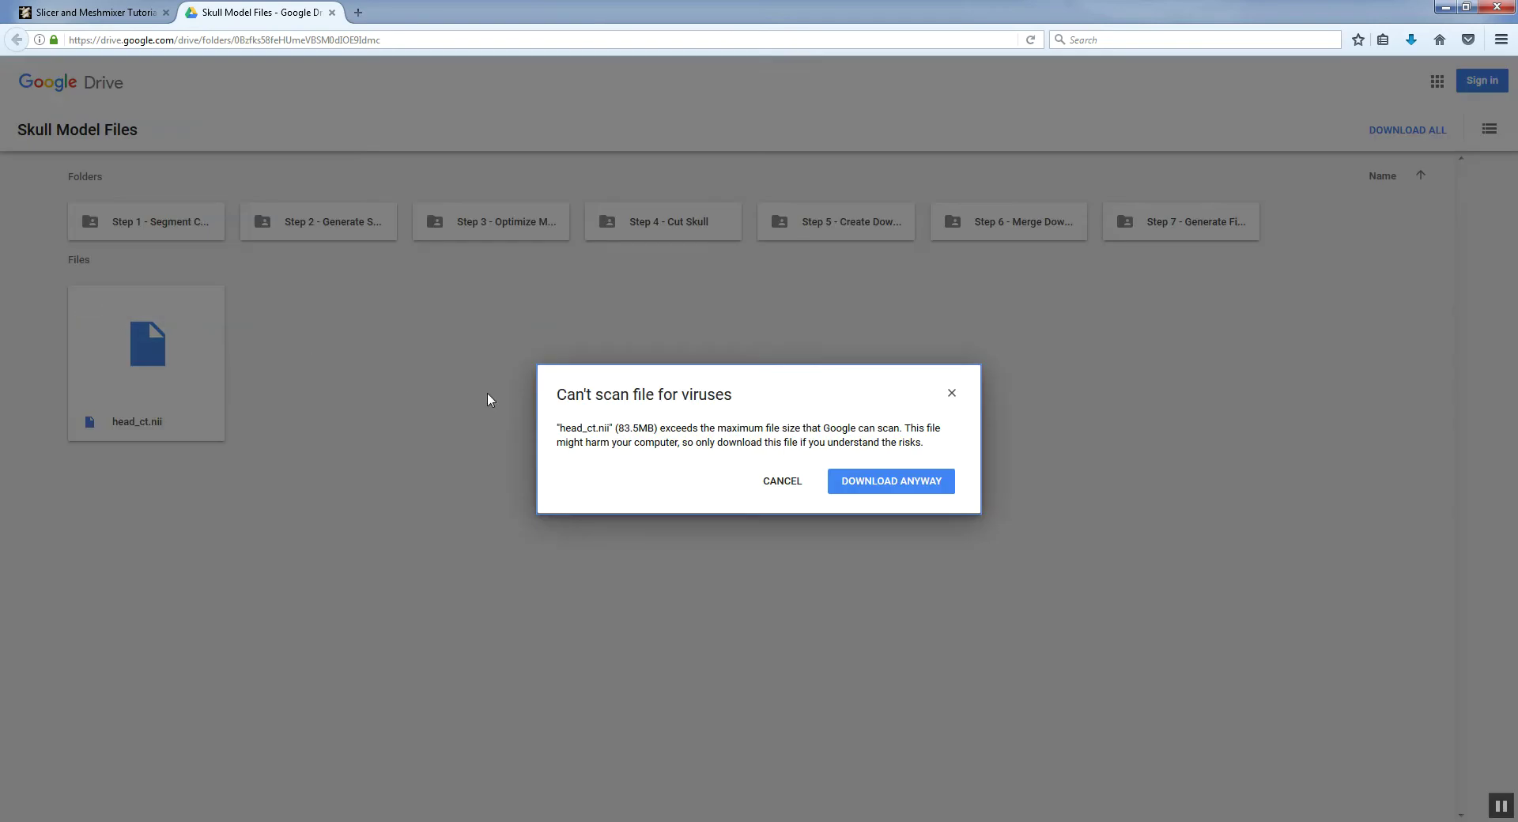
{"action": "left_click", "coordinate": [876, 482]}
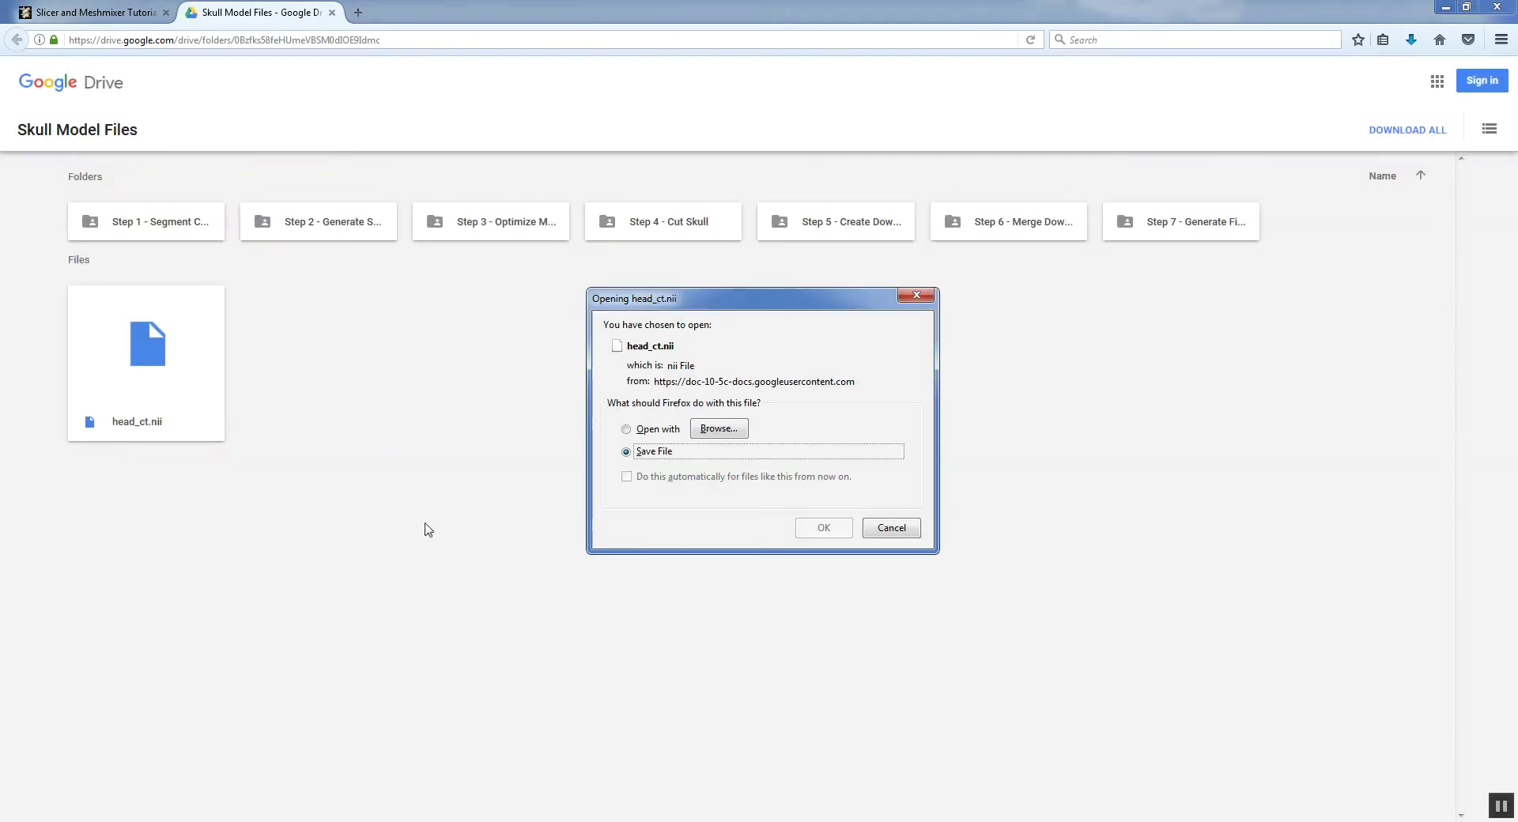
{"action": "left_click", "coordinate": [816, 526]}
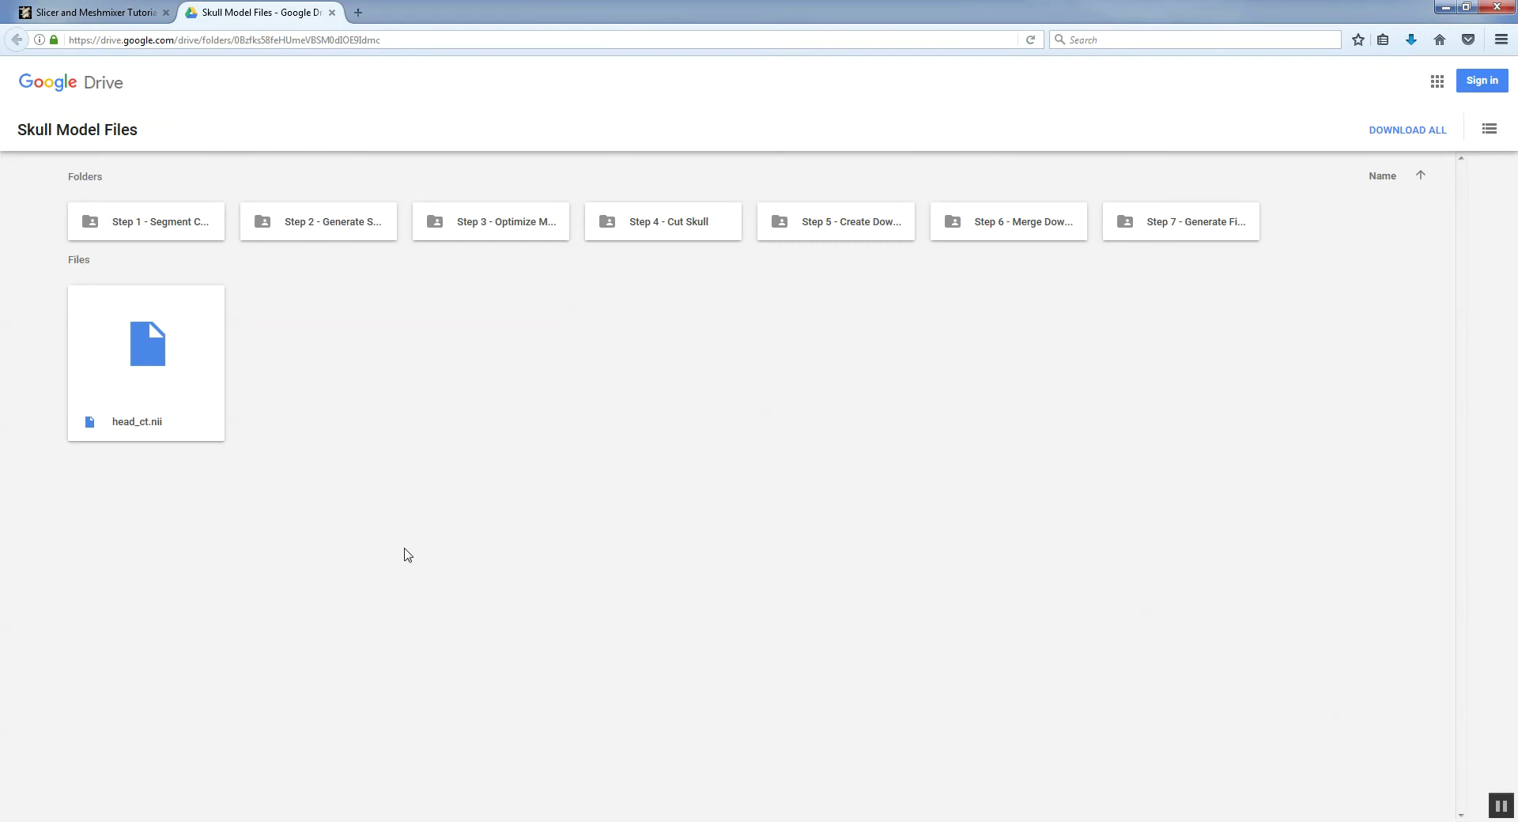
Step: Confirm head_ct.nii (85,505 KB) is in Downloads, then launch 3D Slicer 4.6.2
{"action": "left_click", "coordinate": [178, 807]}
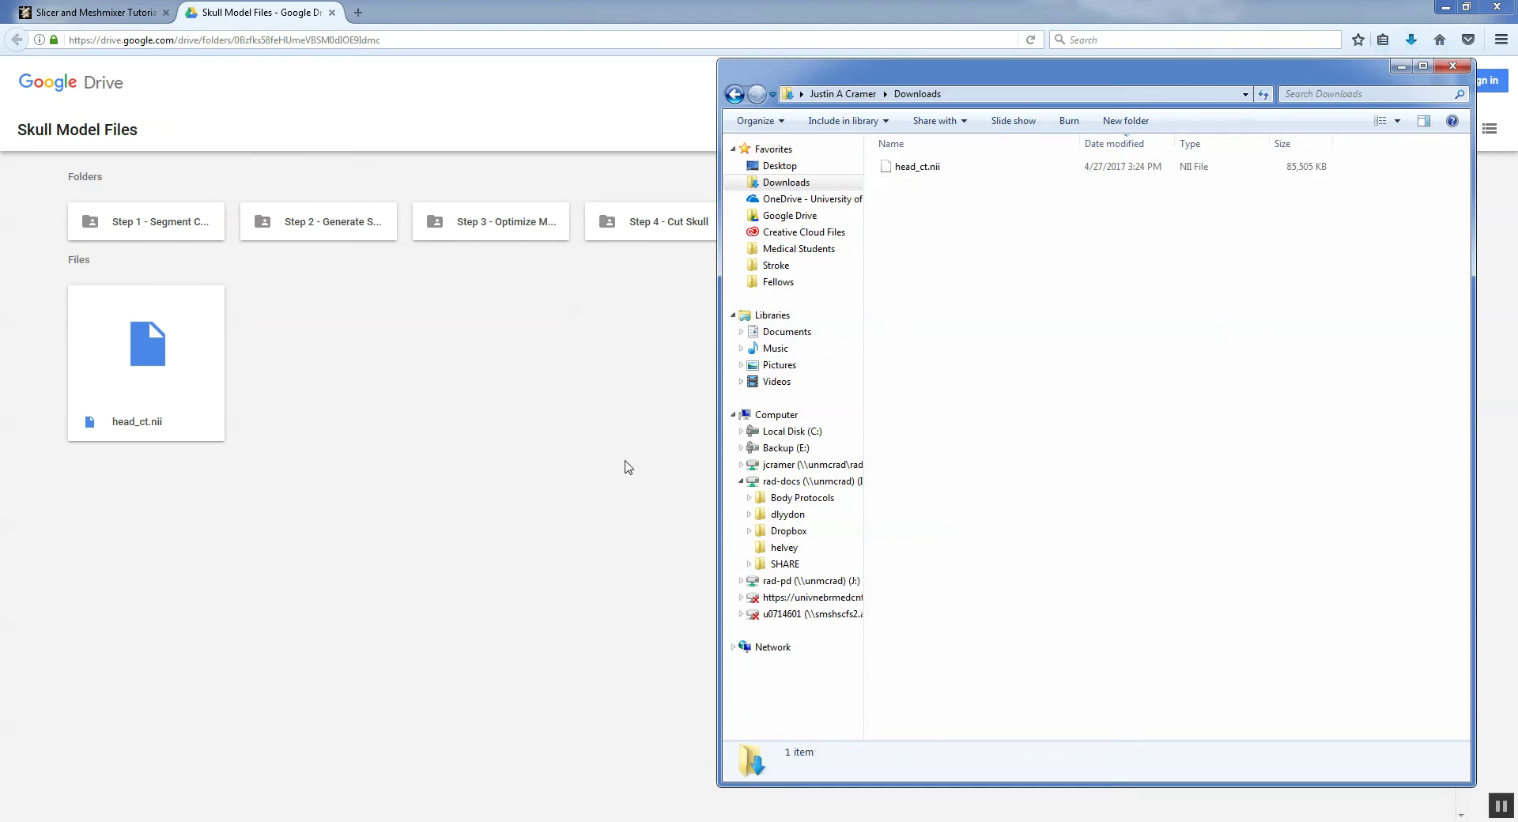
{"action": "left_click", "coordinate": [289, 794]}
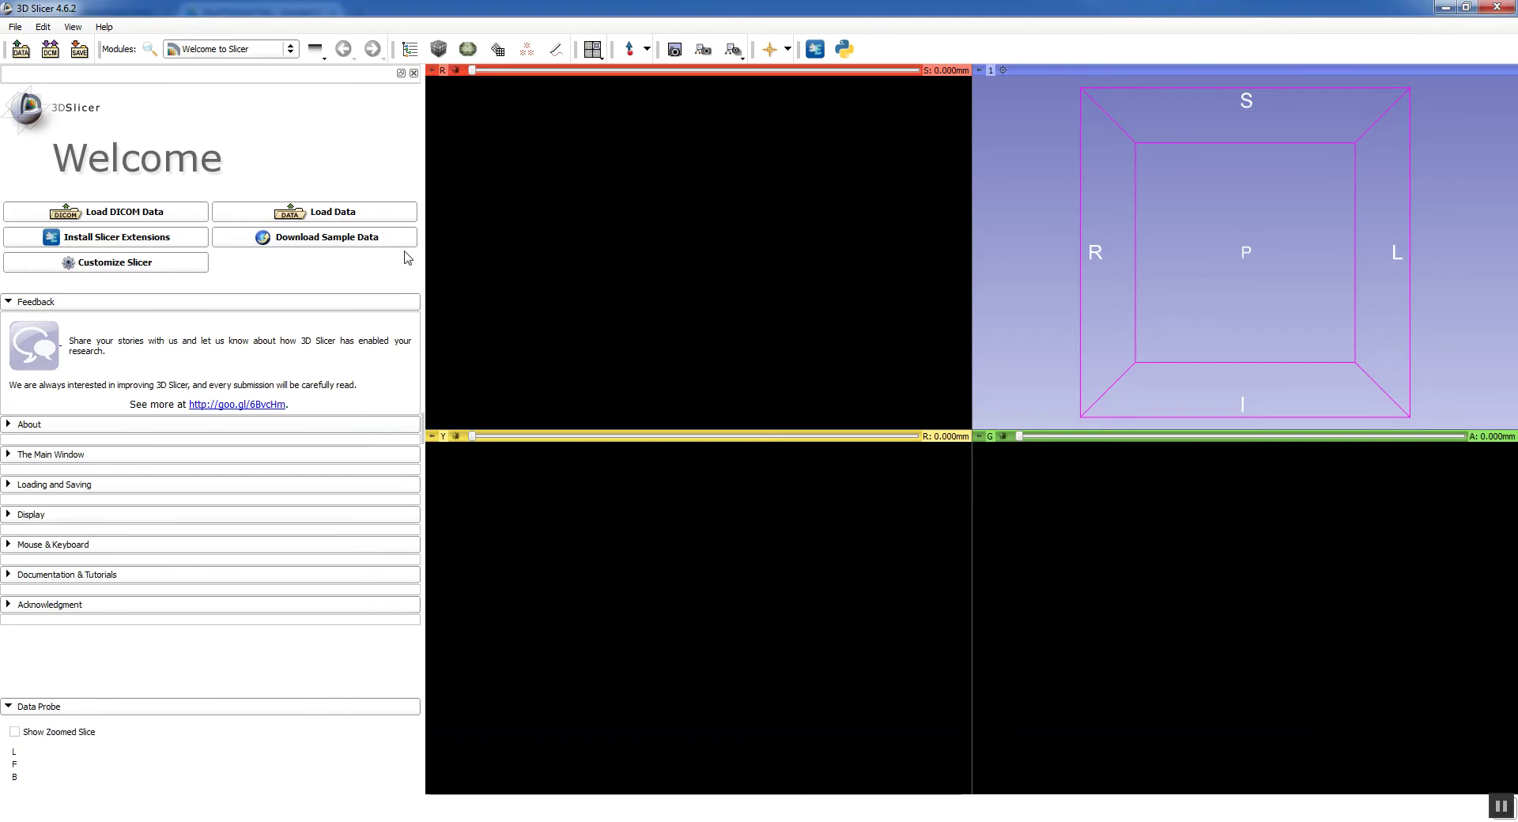
Step: Load Downloads\head_ct.nii into the Slicer scene
{"action": "left_click", "coordinate": [320, 222]}
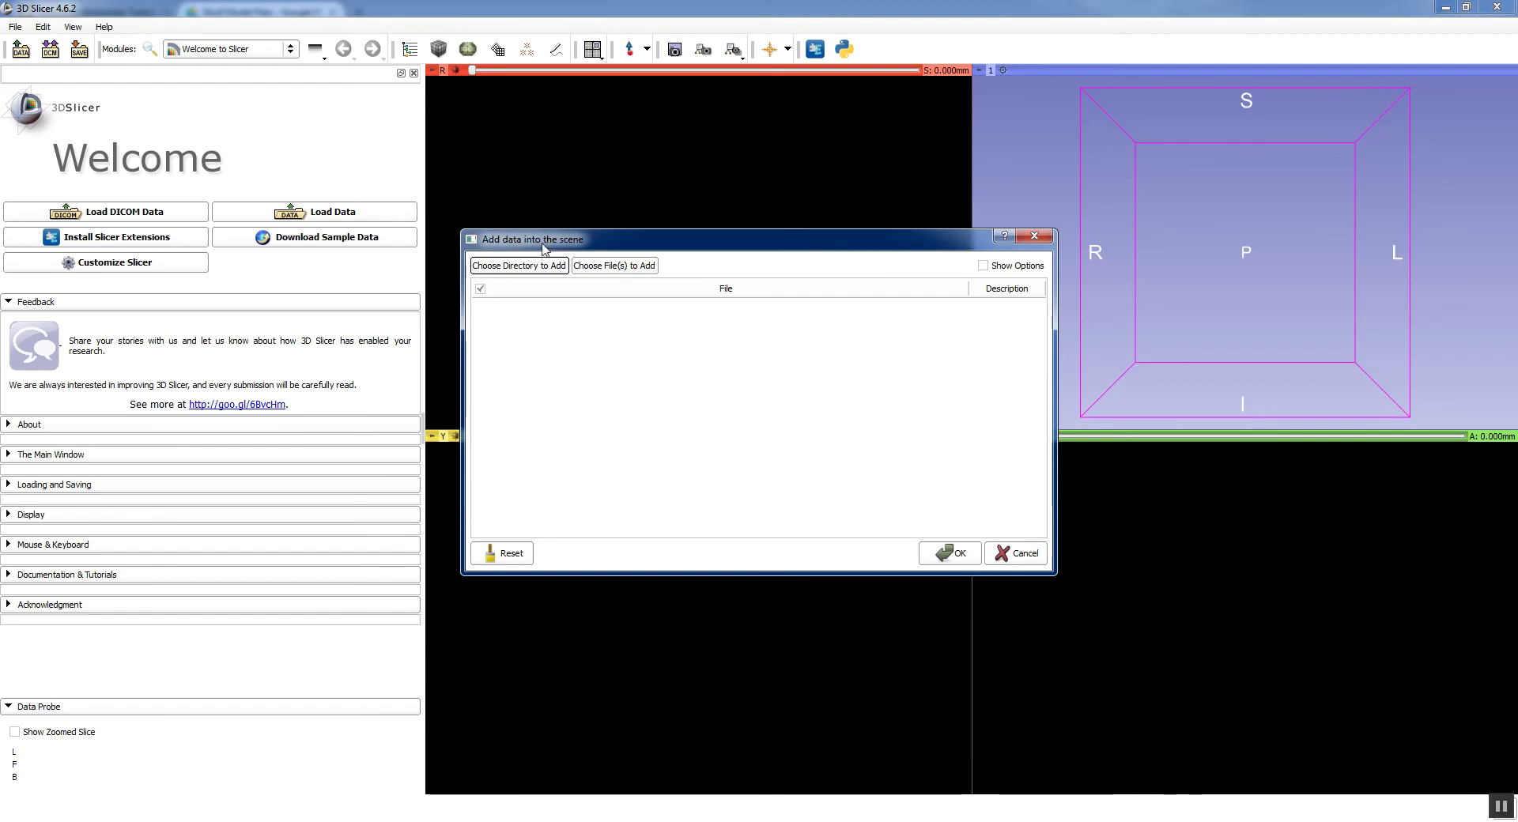
{"action": "left_click", "coordinate": [611, 265]}
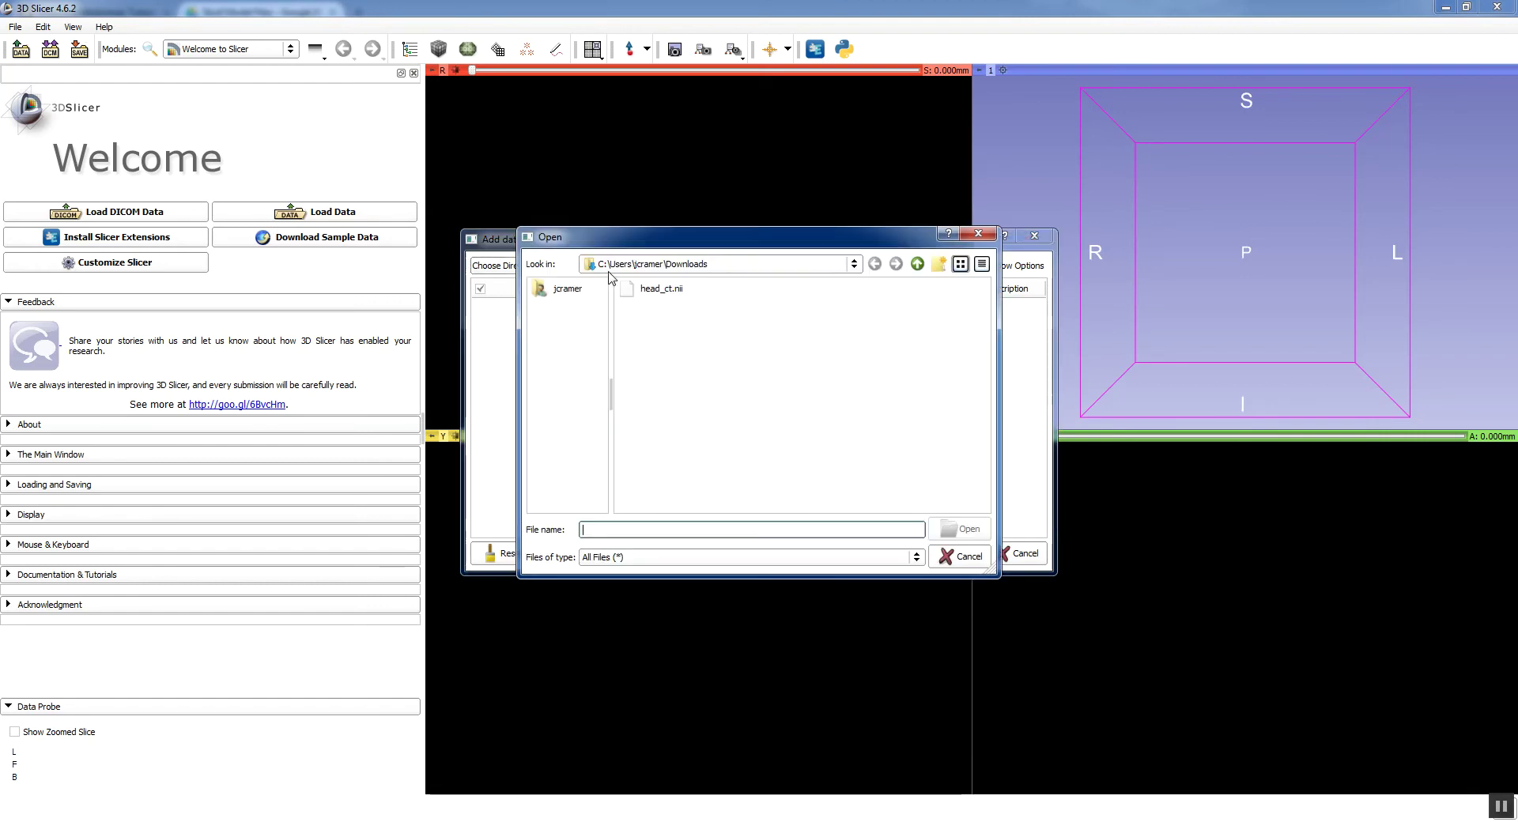
{"action": "left_click", "coordinate": [648, 290]}
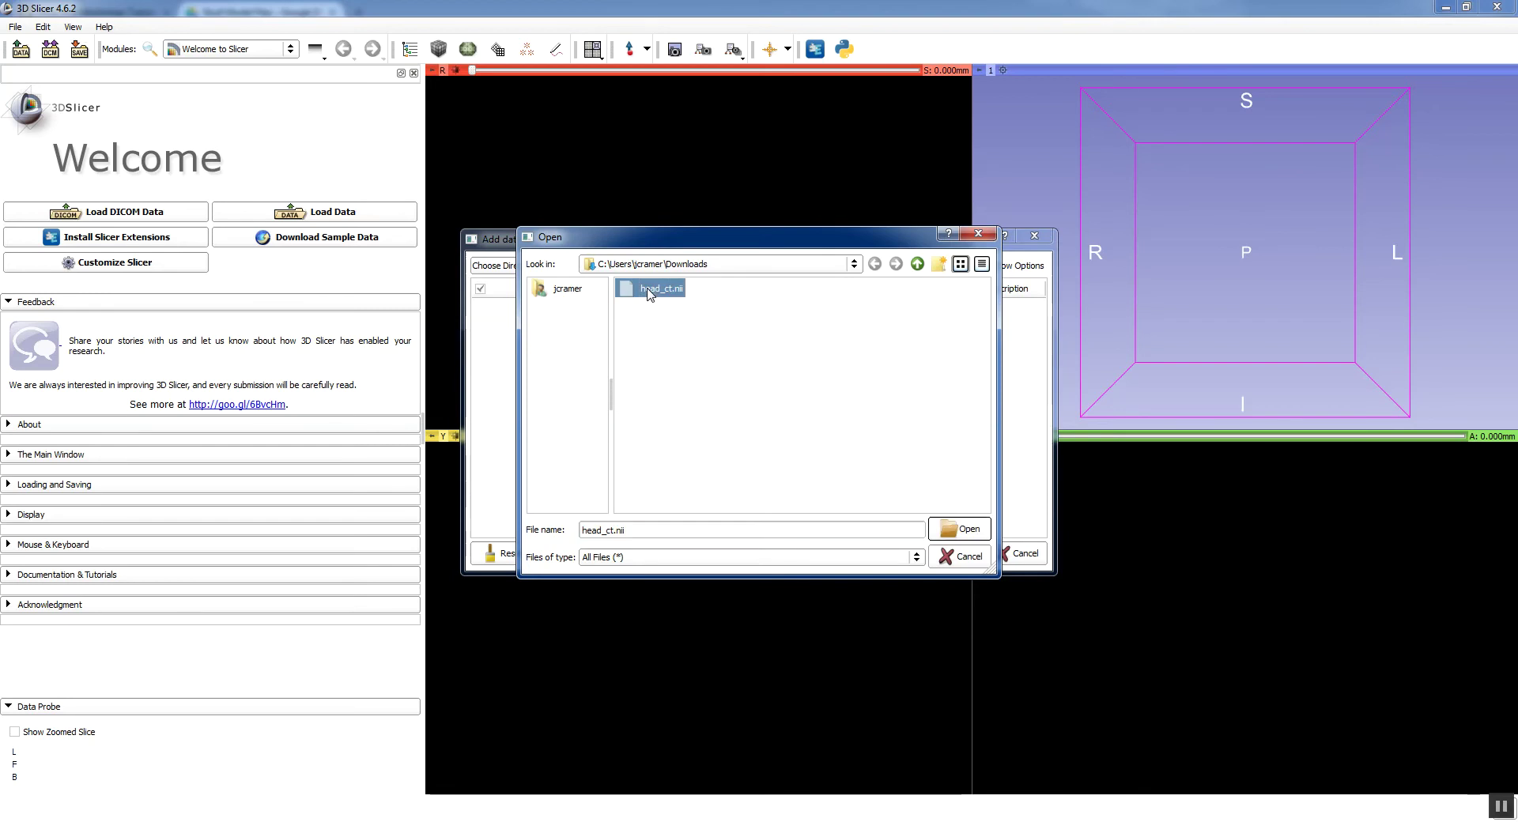
{"action": "left_click", "coordinate": [966, 530]}
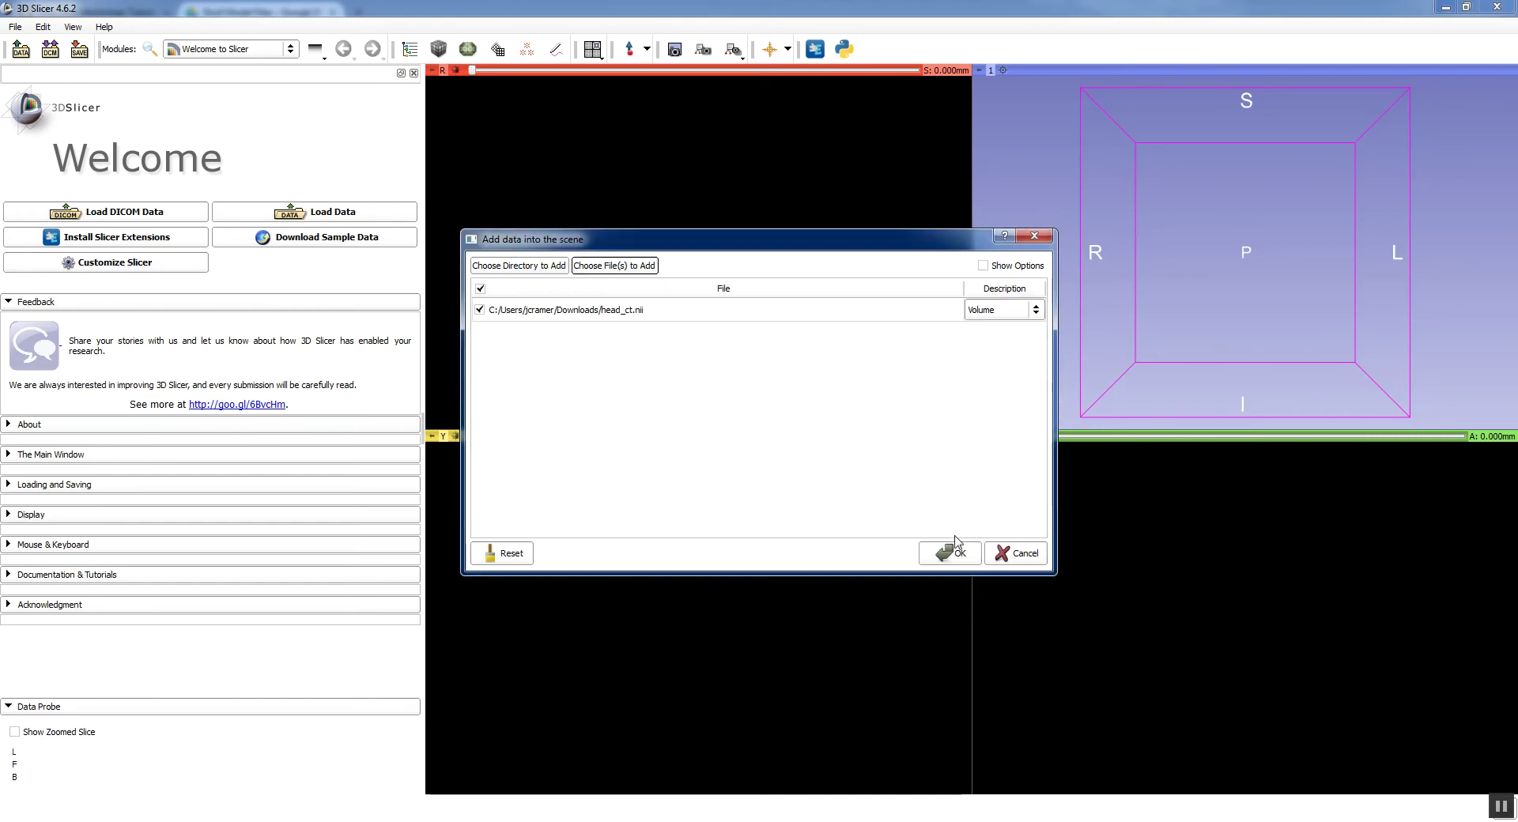
{"action": "left_click", "coordinate": [949, 554]}
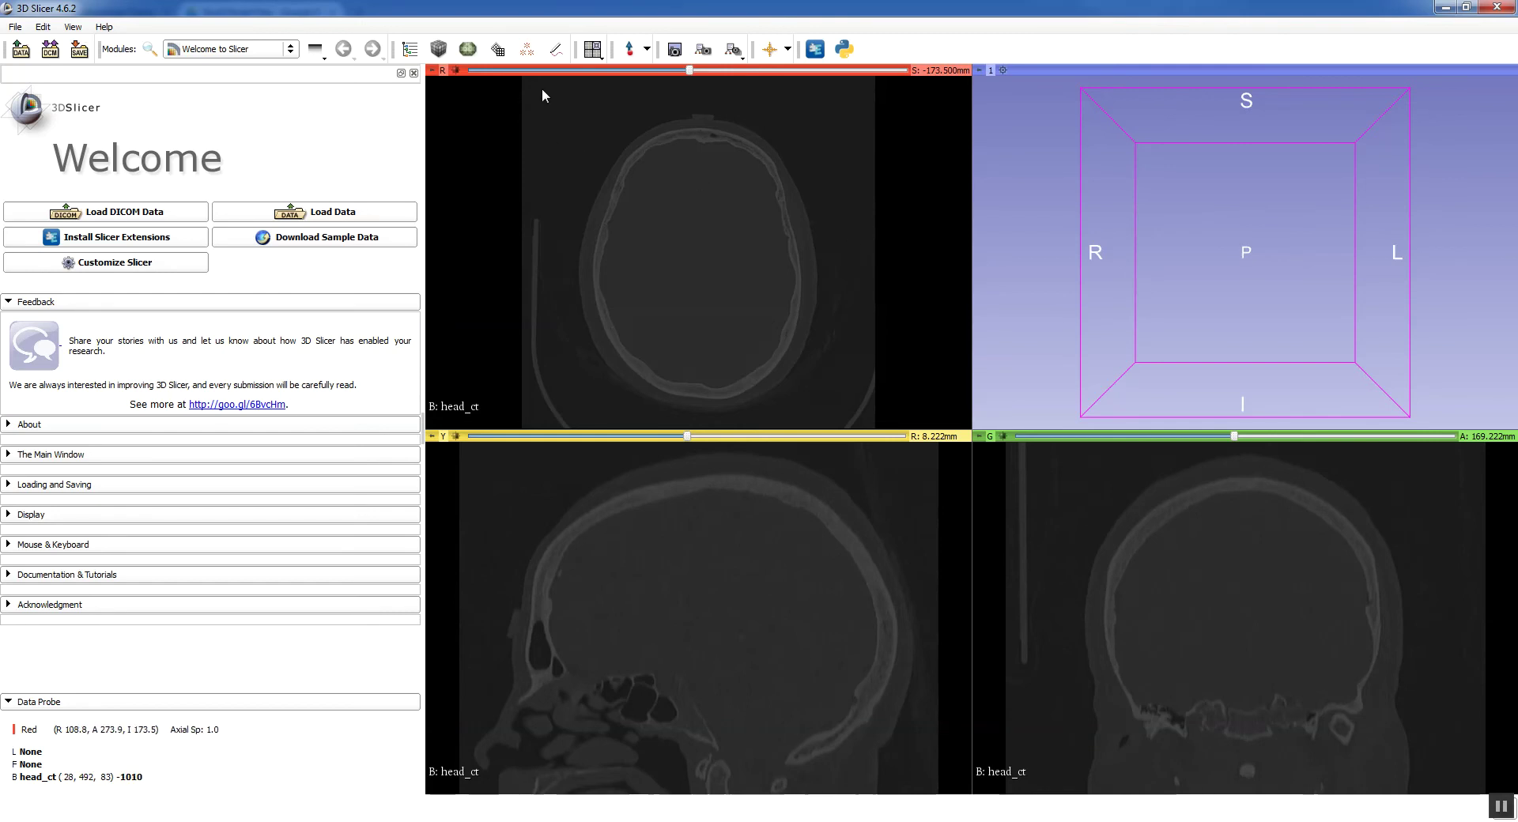
Step: Switch to the Red-slice-only layout, raise window/level so bone stands out, and zoom the head
{"action": "left_click", "coordinate": [593, 49]}
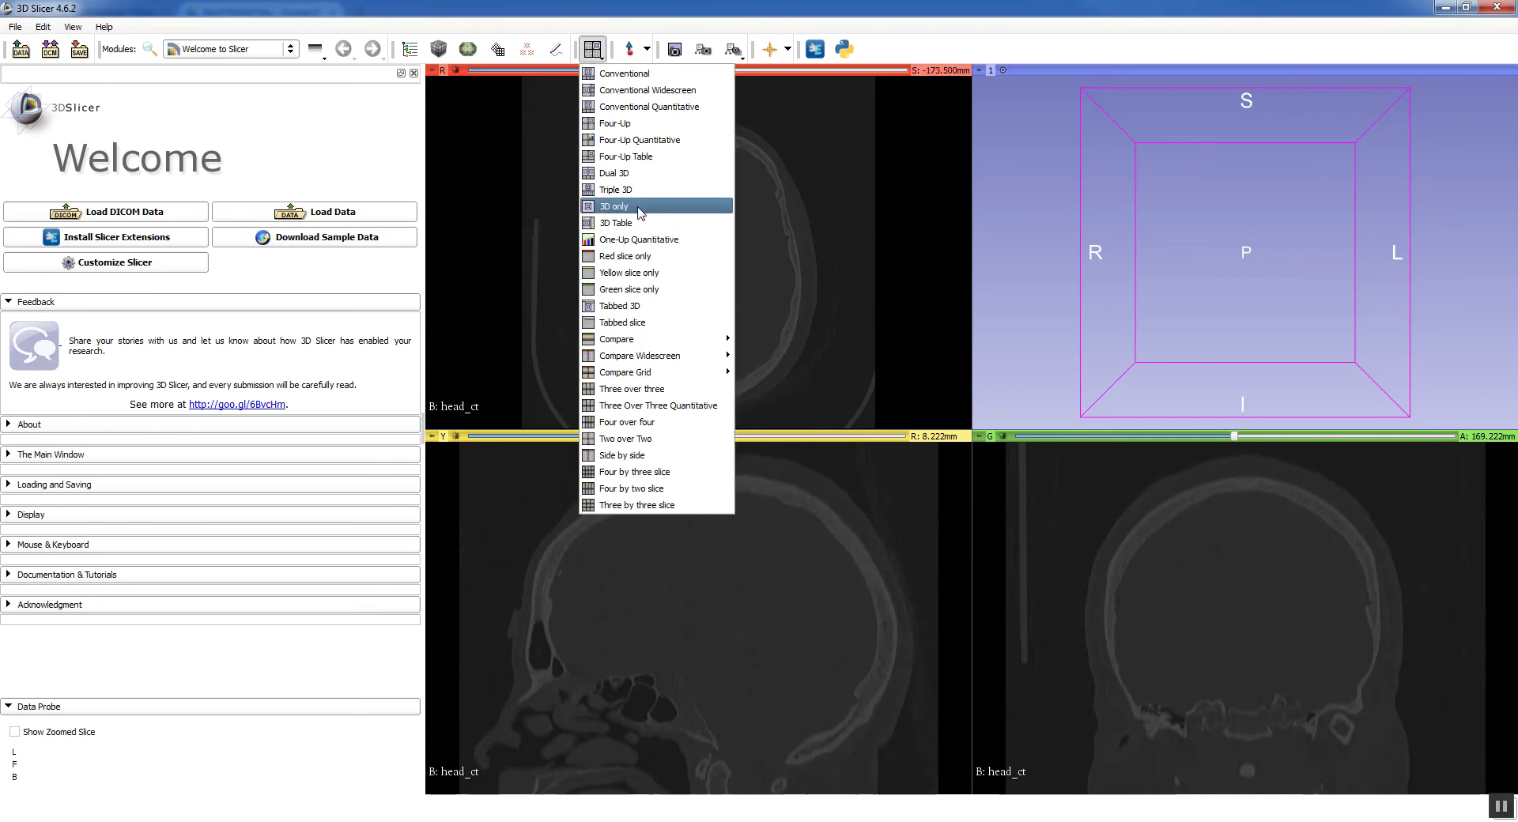
{"action": "left_click", "coordinate": [633, 258]}
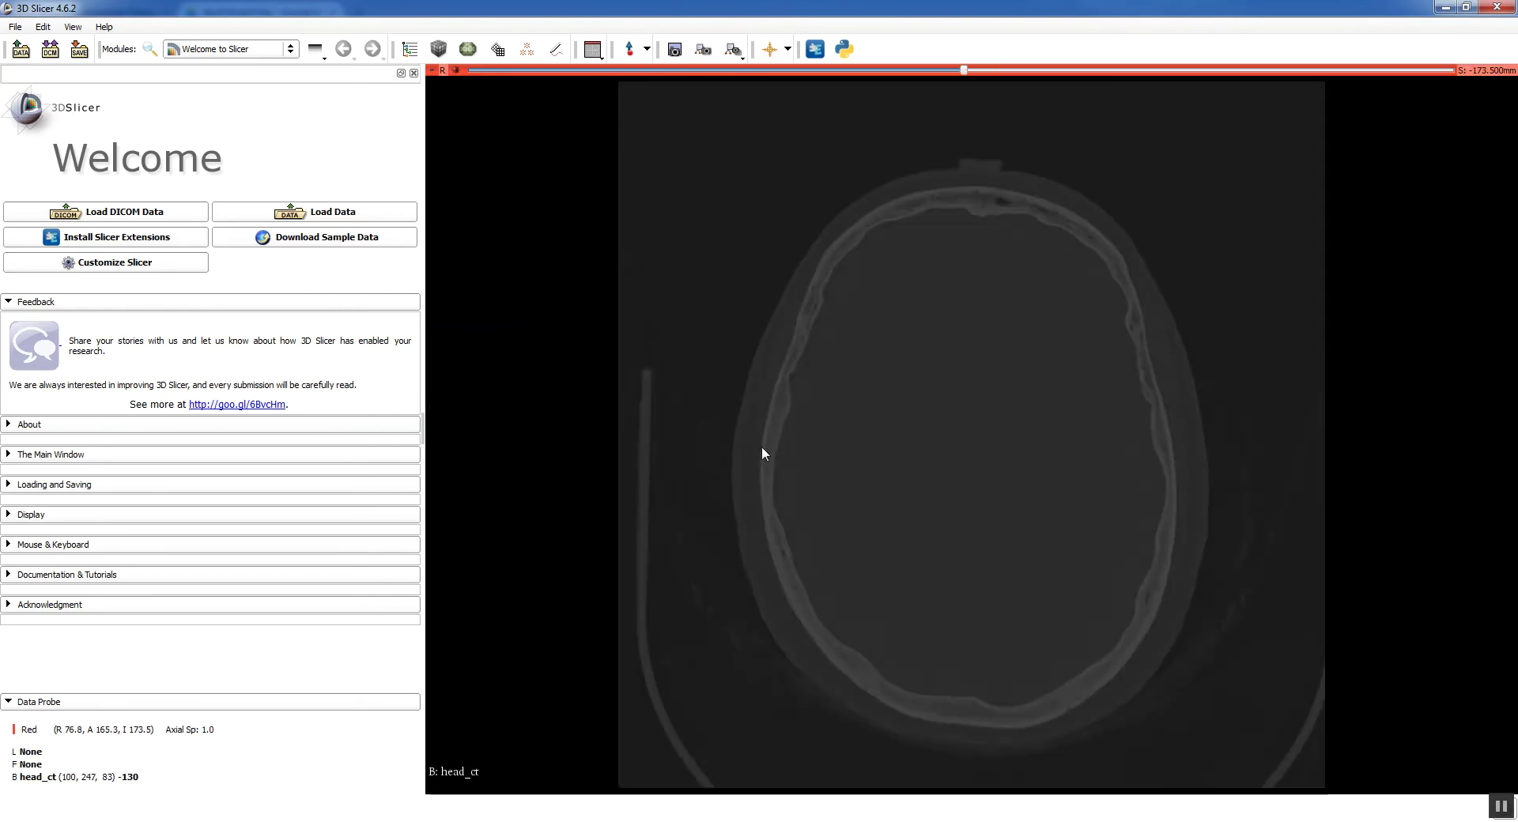
{"action": "left_click", "coordinate": [593, 49]}
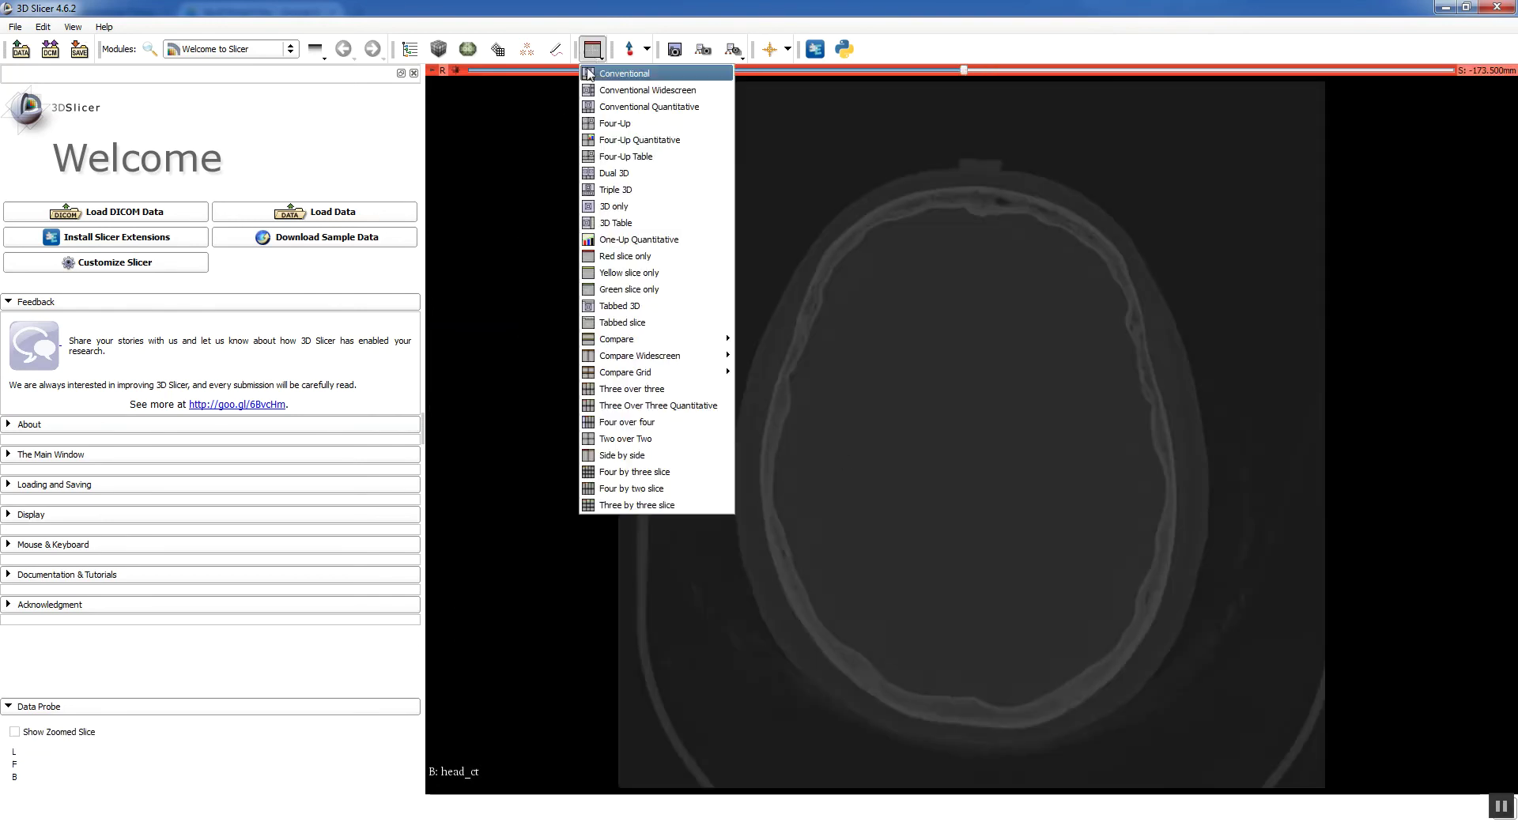
{"action": "left_click", "coordinate": [627, 124]}
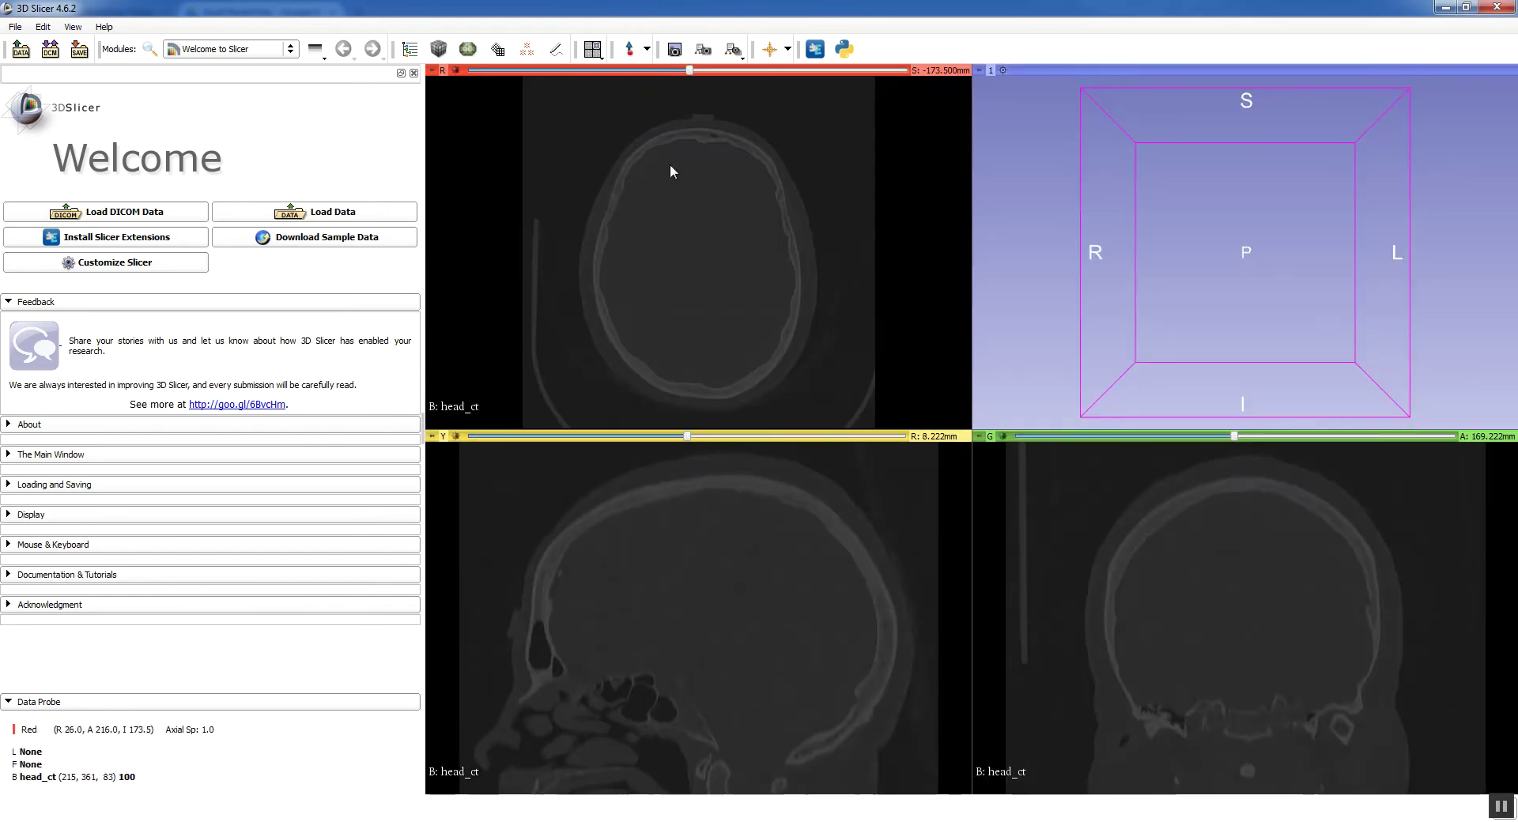
{"action": "left_click", "coordinate": [594, 49]}
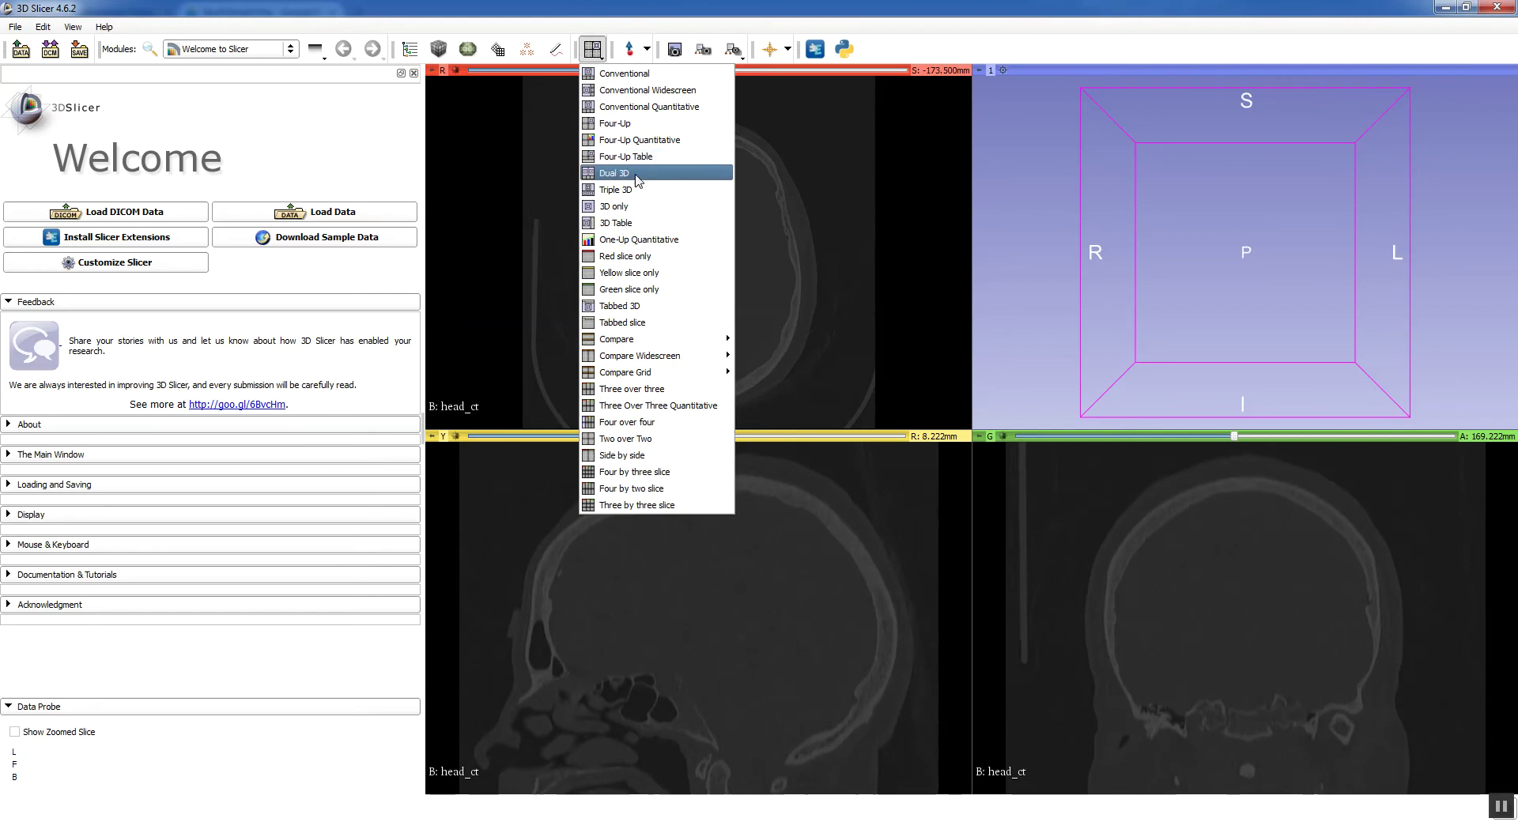
{"action": "left_click", "coordinate": [637, 256]}
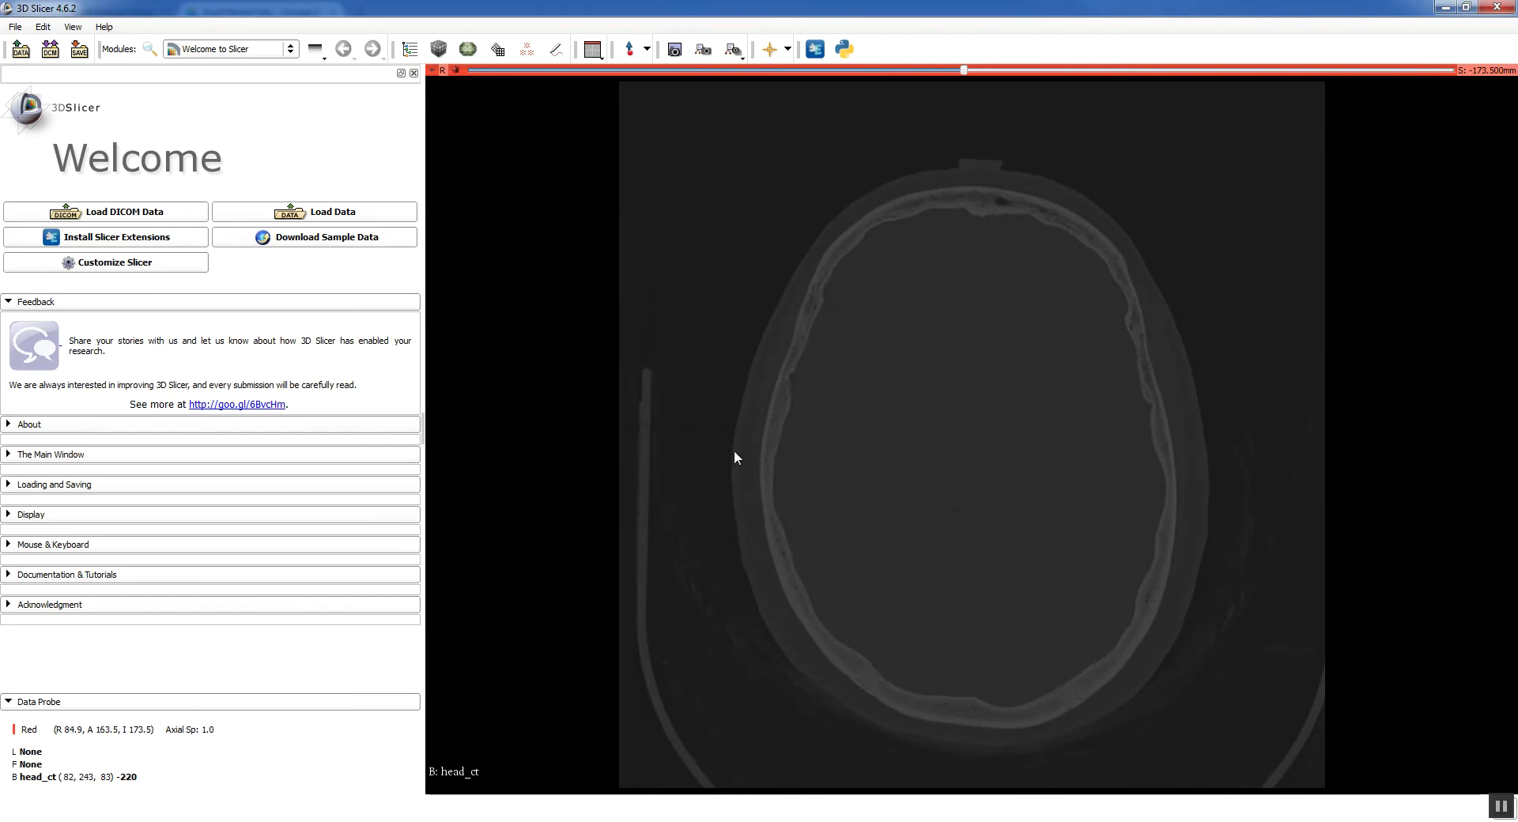
{"action": "left_click_drag", "start_coordinate": [792, 436], "coordinate": [590, 546]}
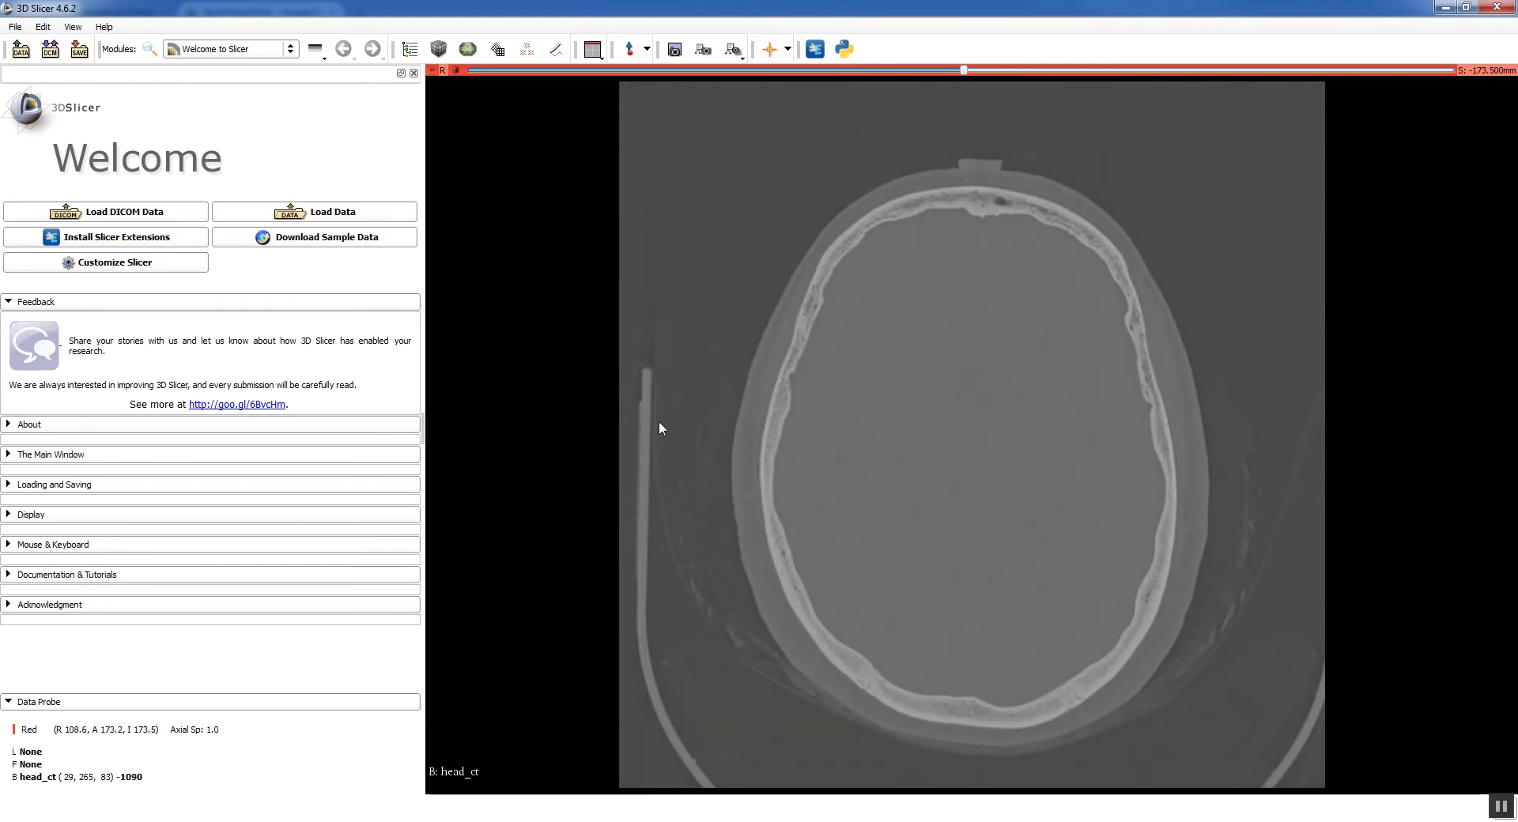
{"action": "mouse_move", "coordinate": [662, 417]}
{"action": "right_mouse_down"}
{"action": "mouse_move", "coordinate": [661, 518]}
{"action": "mouse_move", "coordinate": [680, 430]}
{"action": "right_mouse_up"}
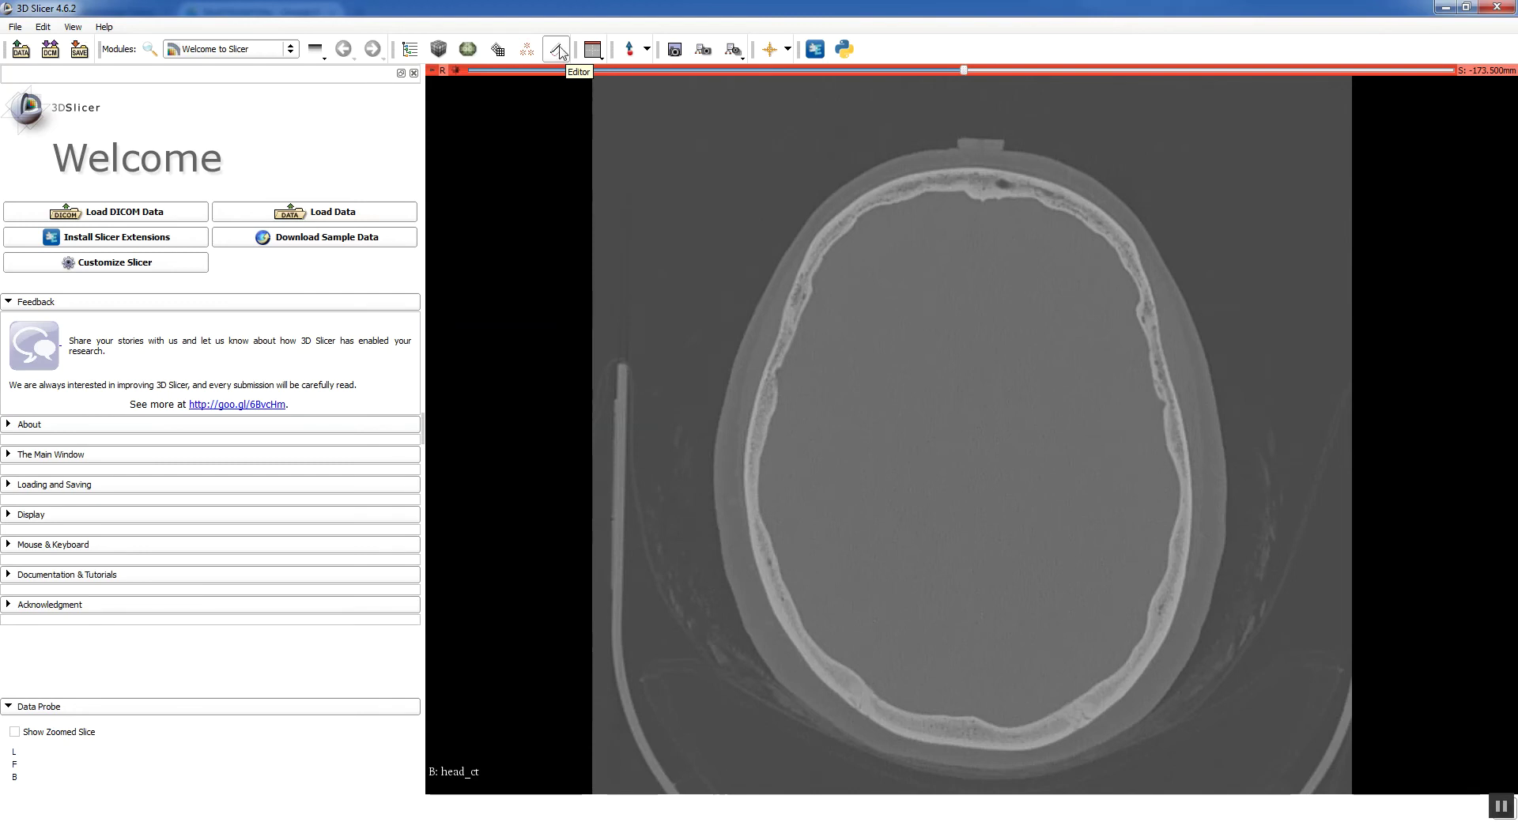
{"action": "left_click", "coordinate": [245, 53]}
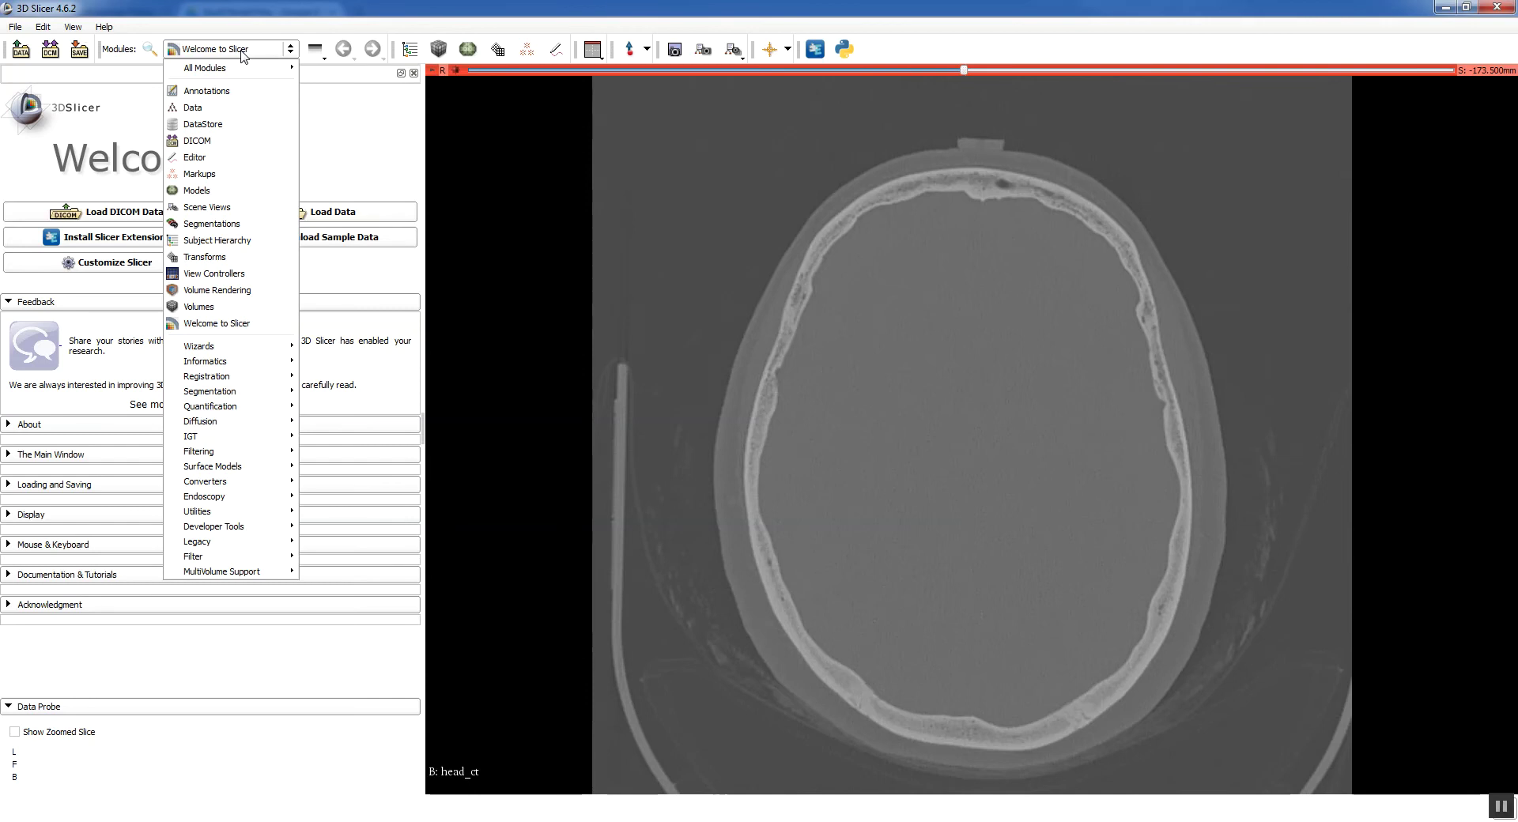
{"action": "mouse_move", "coordinate": [243, 69]}
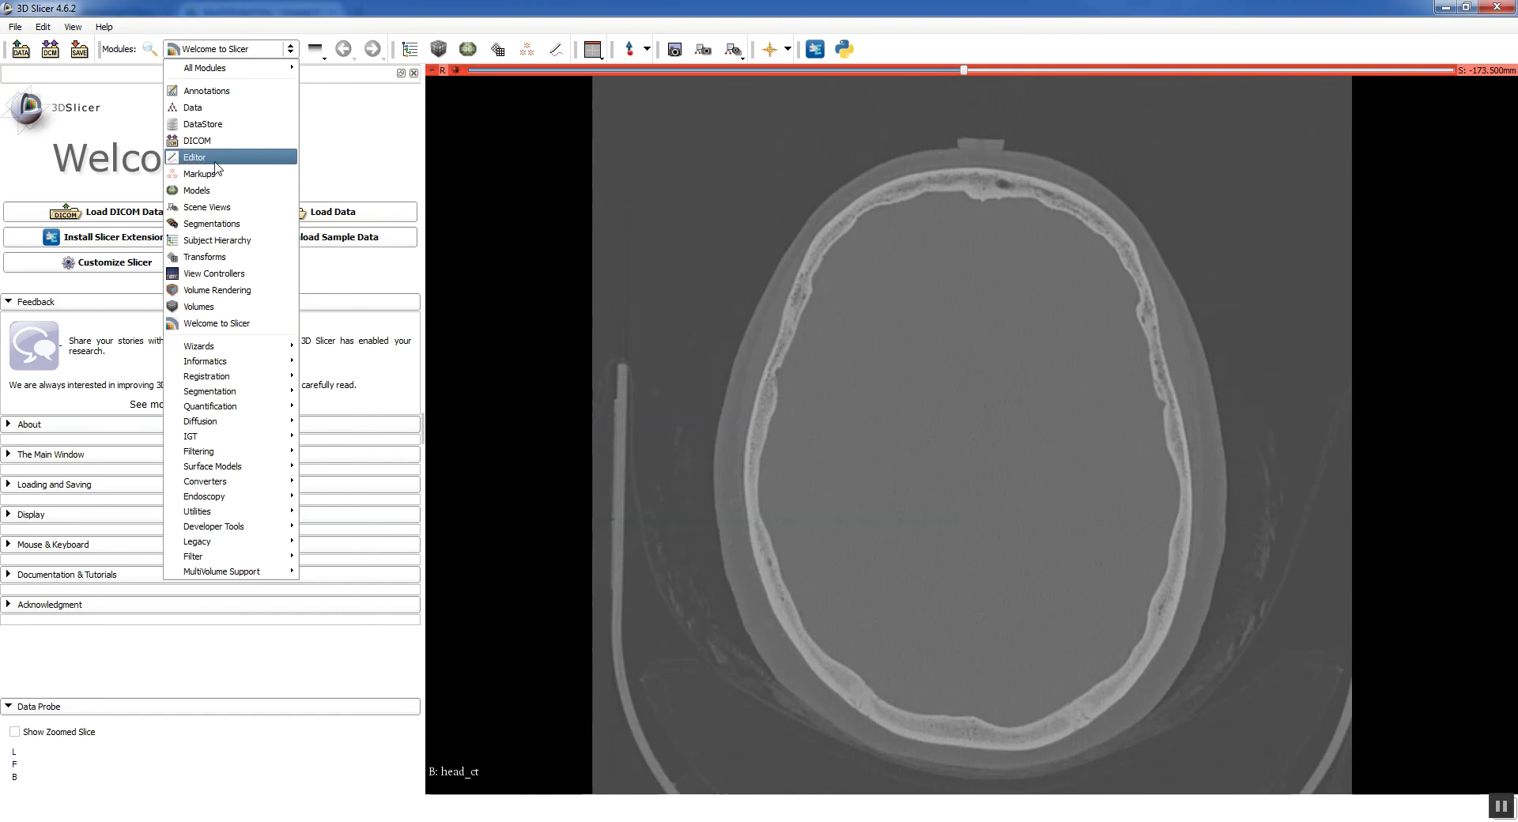
{"action": "mouse_move", "coordinate": [219, 393]}
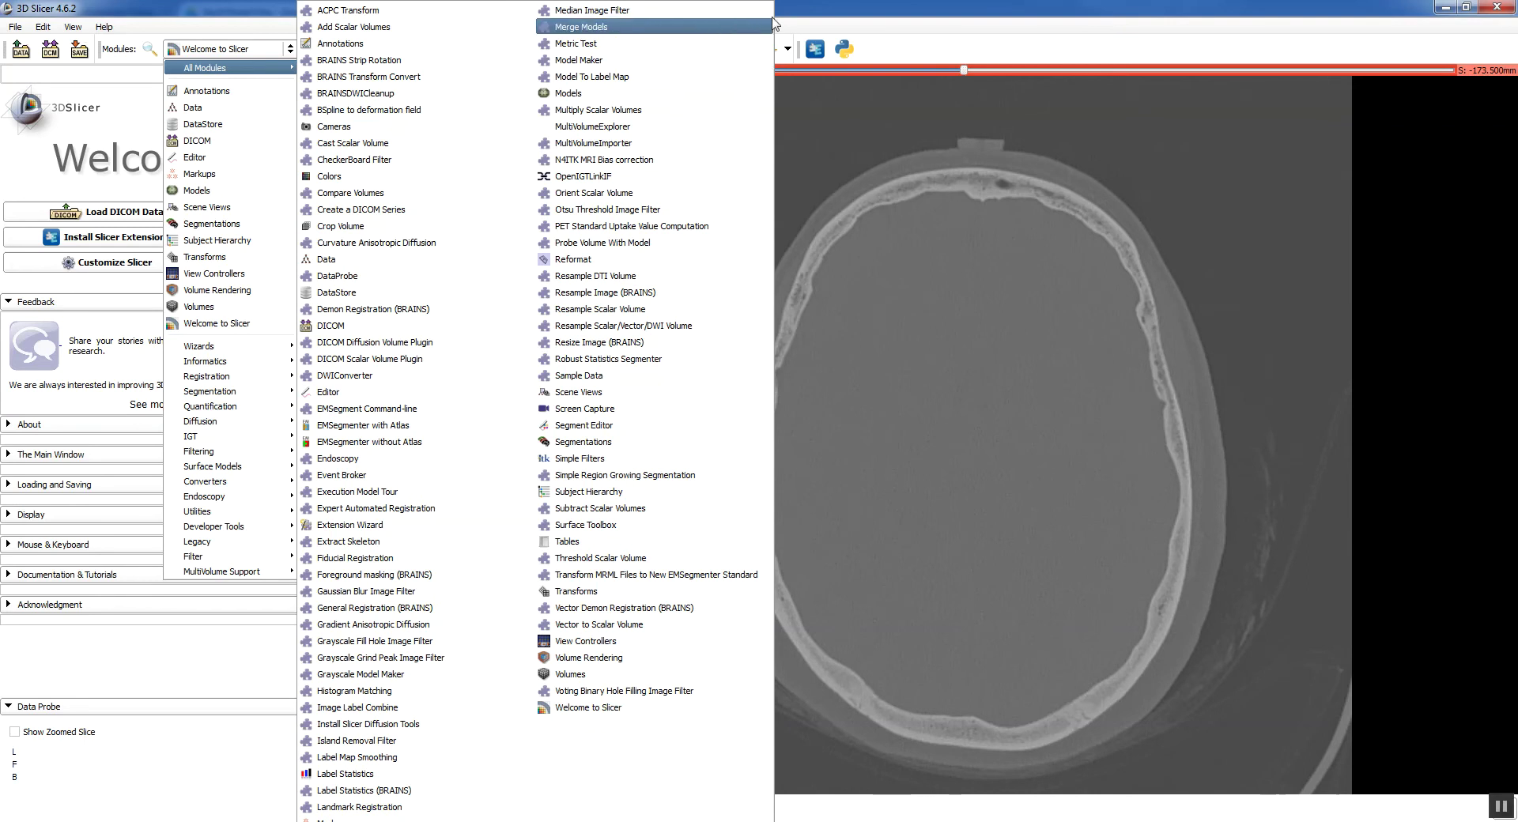
{"action": "left_click", "coordinate": [819, 11]}
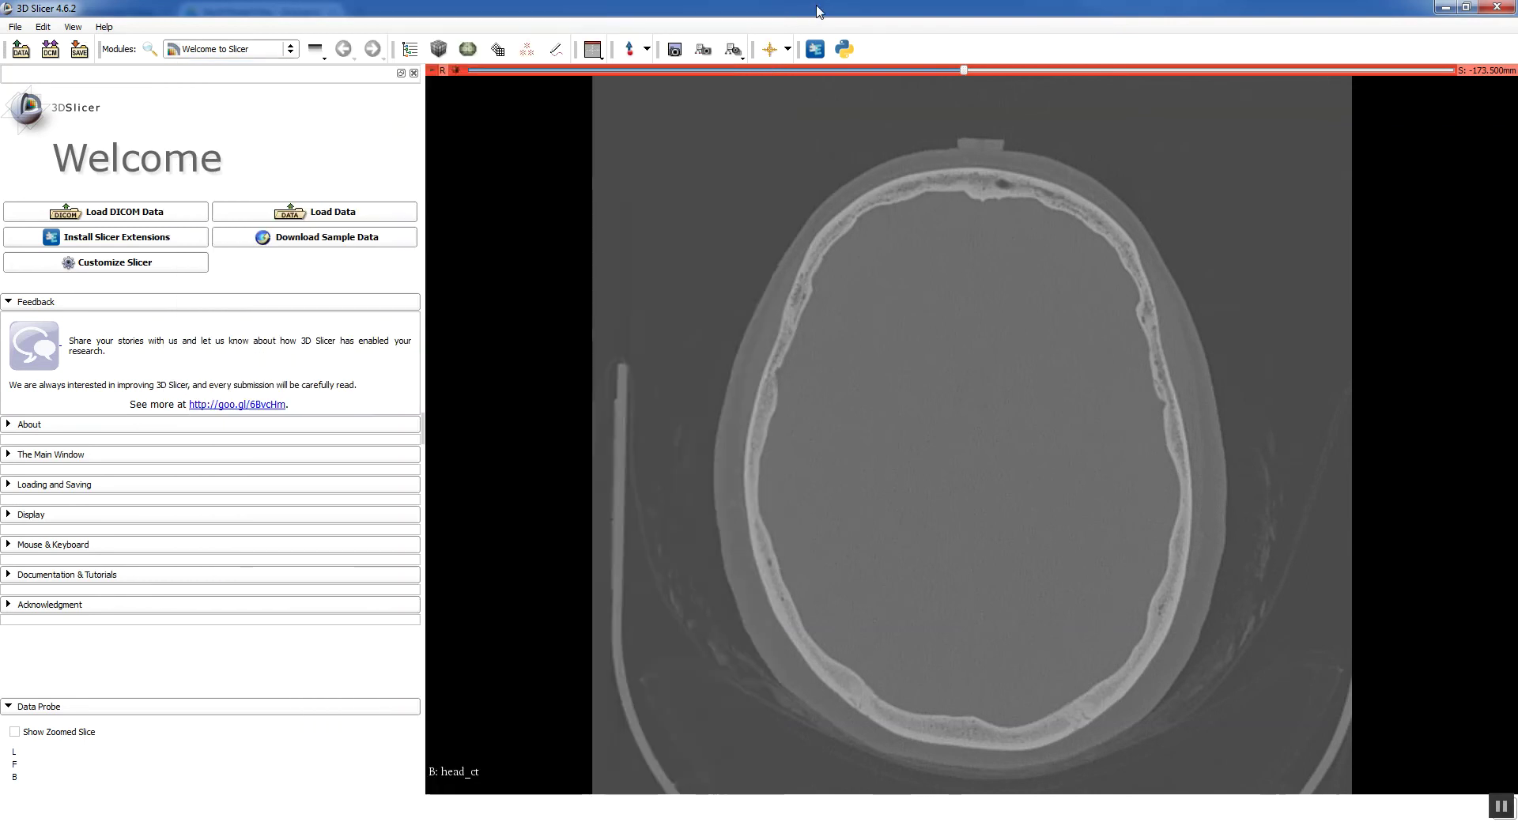
Step: Open the Editor, create head_ct-label with GenericAnatomyColors, and expand Per-Structure Volumes
{"action": "left_click", "coordinate": [557, 49]}
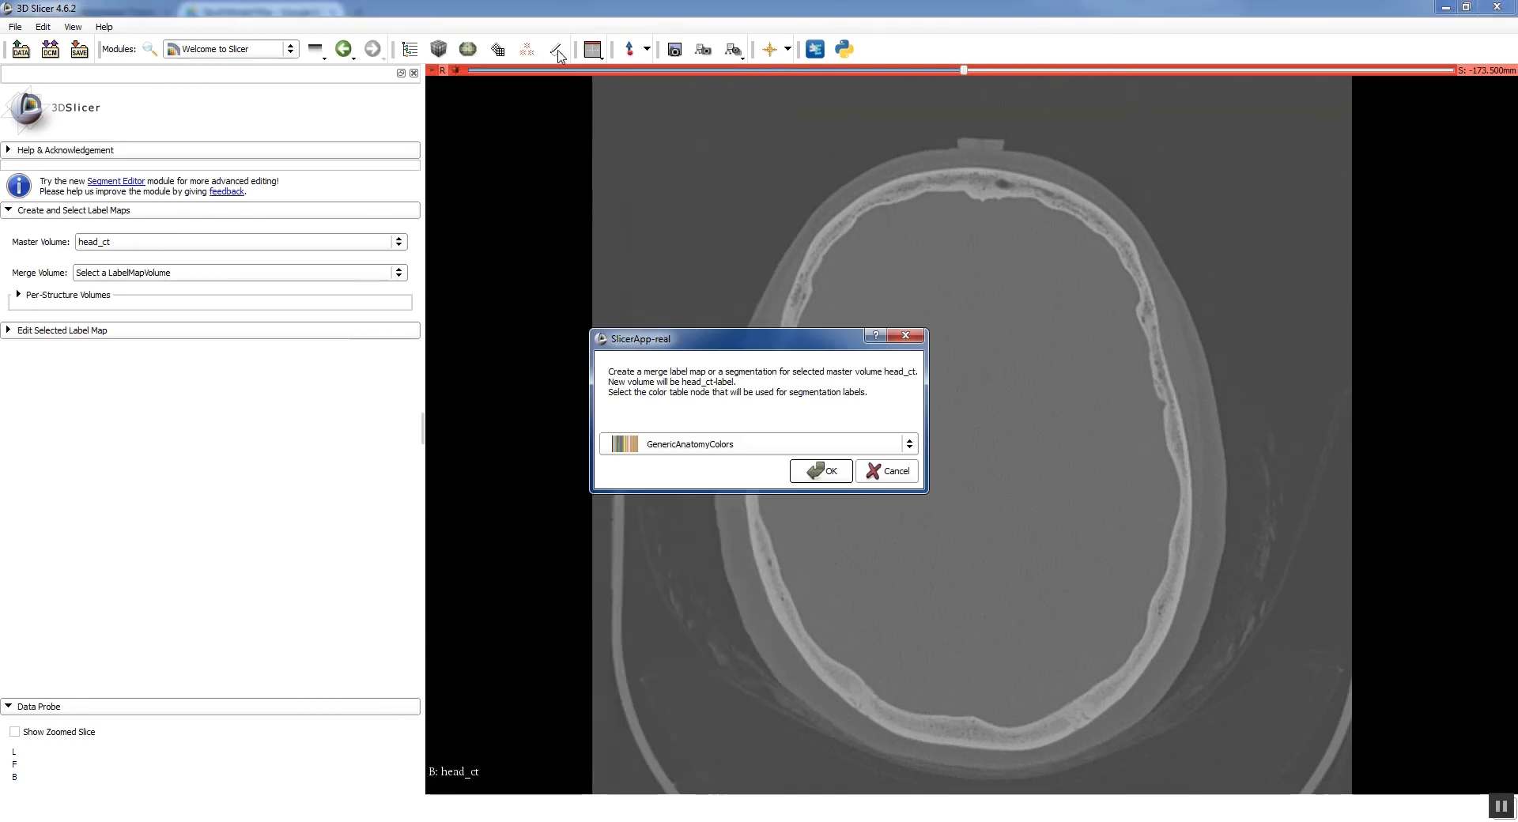
{"action": "left_click", "coordinate": [809, 473]}
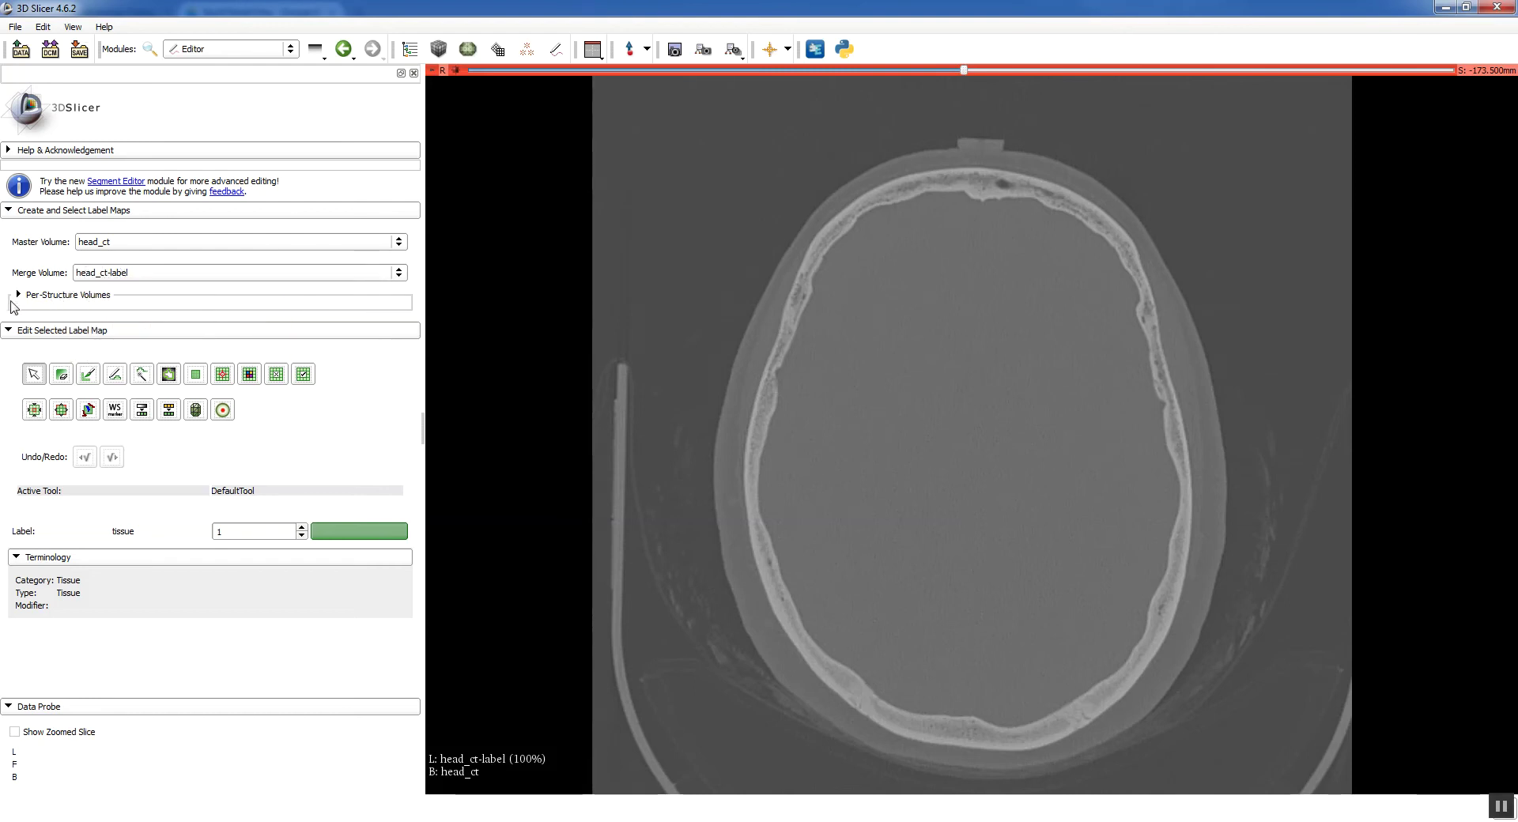
{"action": "left_click", "coordinate": [18, 296]}
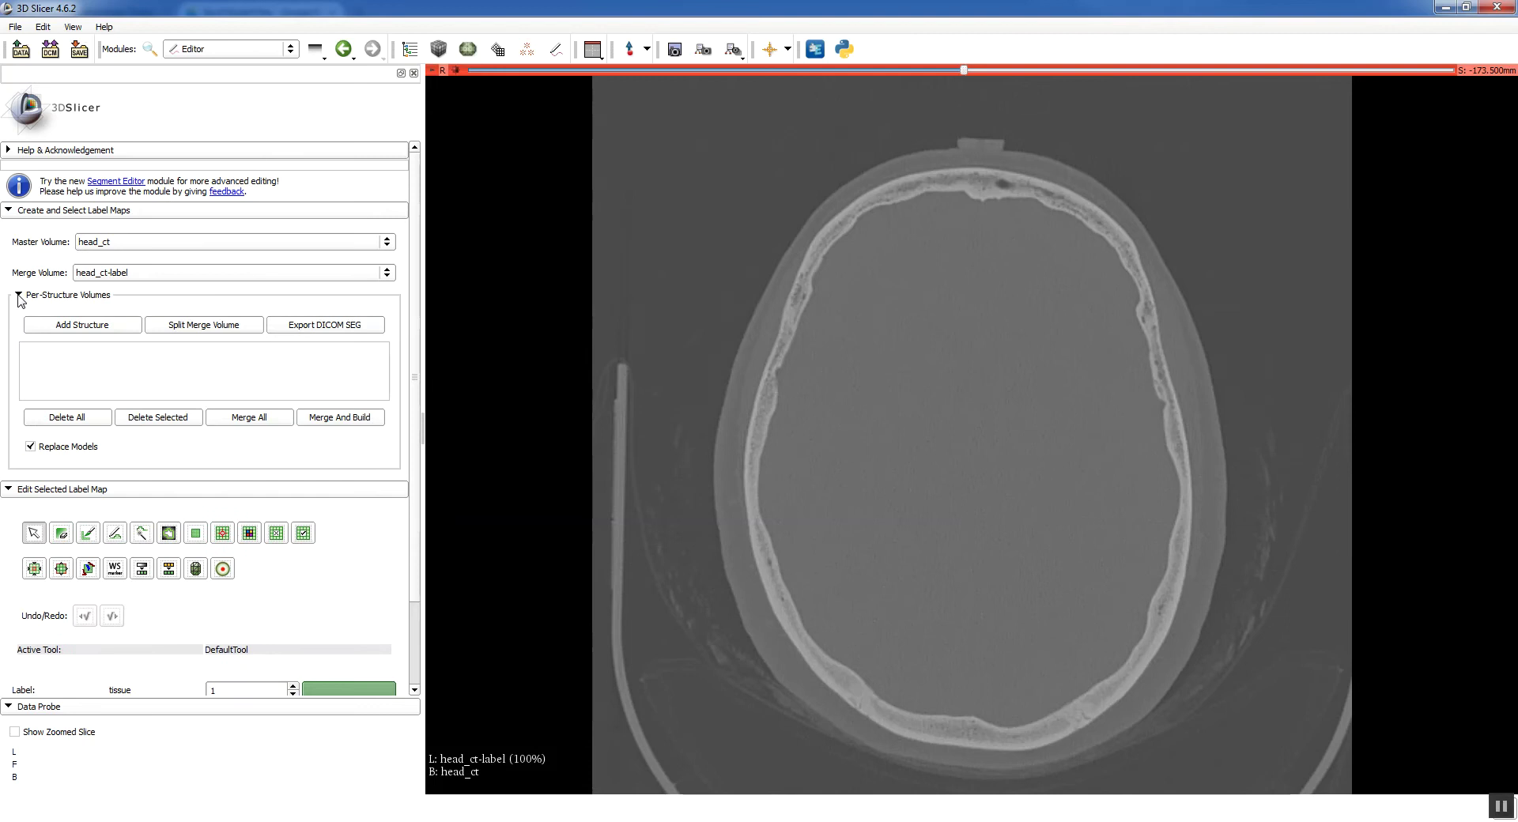
Step: Add the 140 skull structure by searching 'skull' in the color table
{"action": "left_click", "coordinate": [88, 329]}
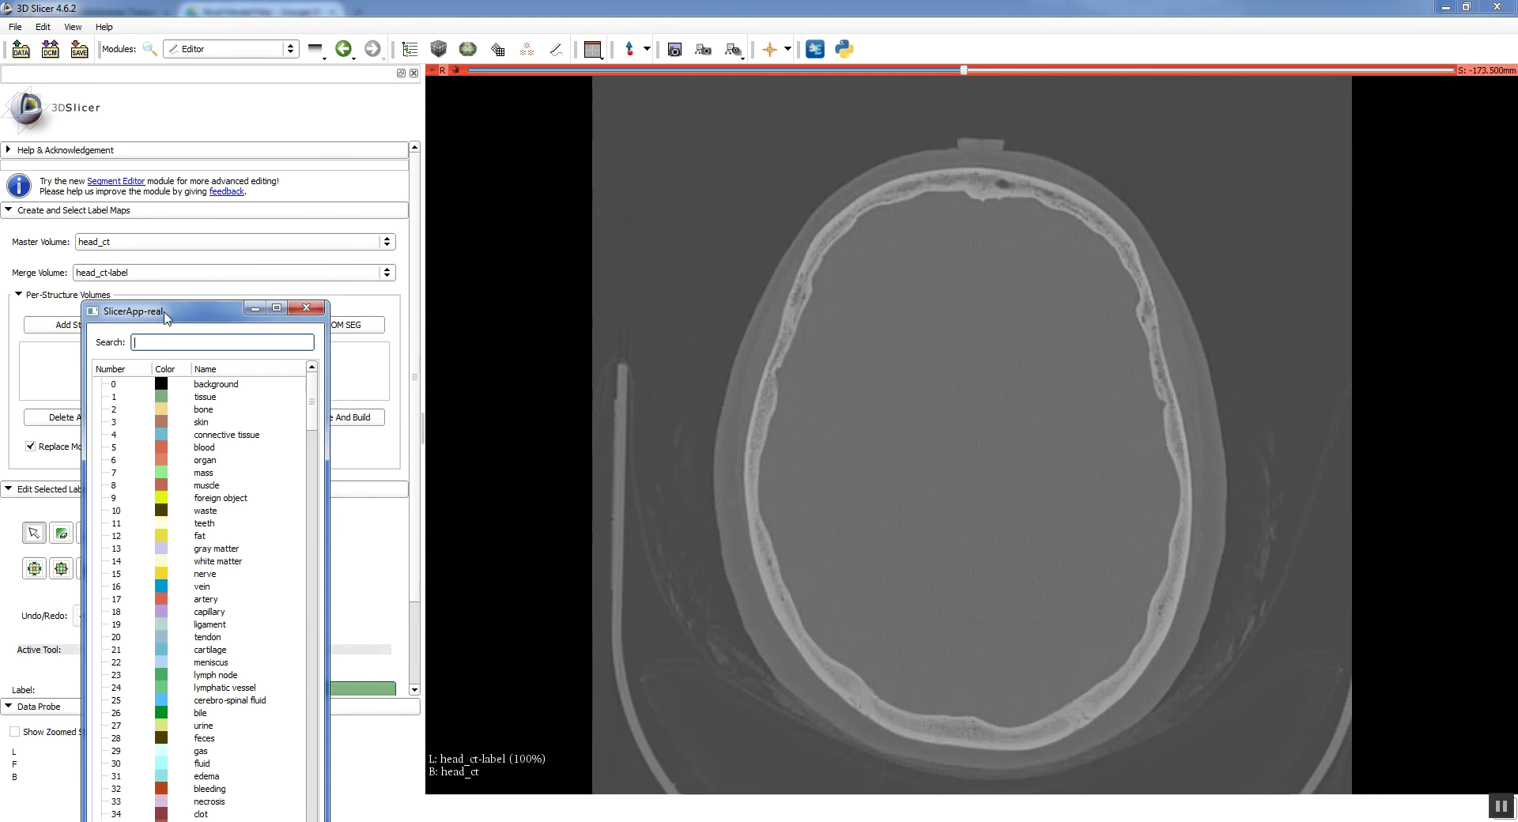
{"action": "left_click_drag", "start_coordinate": [166, 316], "coordinate": [172, 126]}
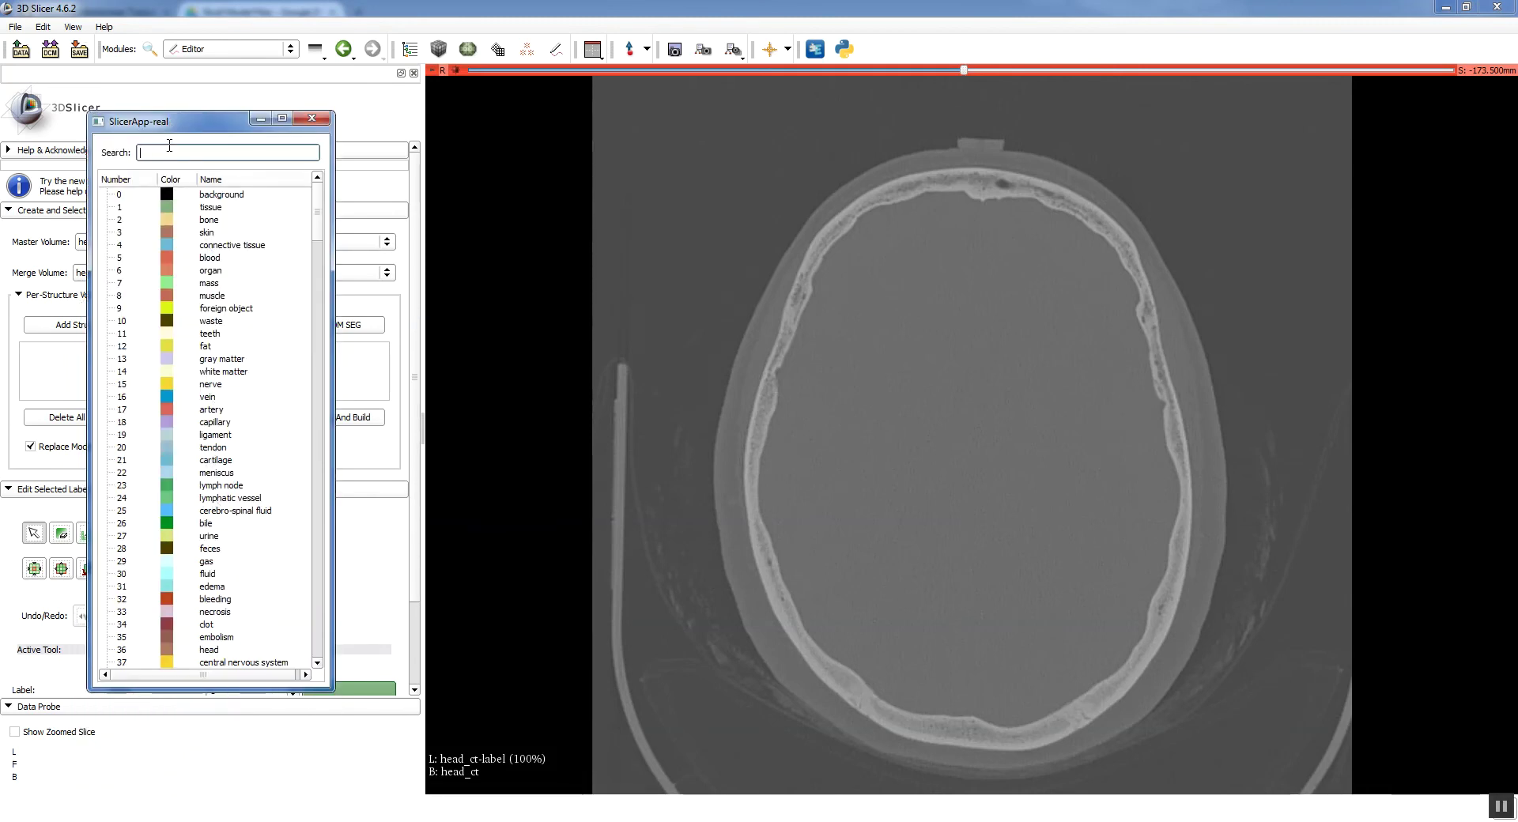
{"action": "type", "text": "skull"}
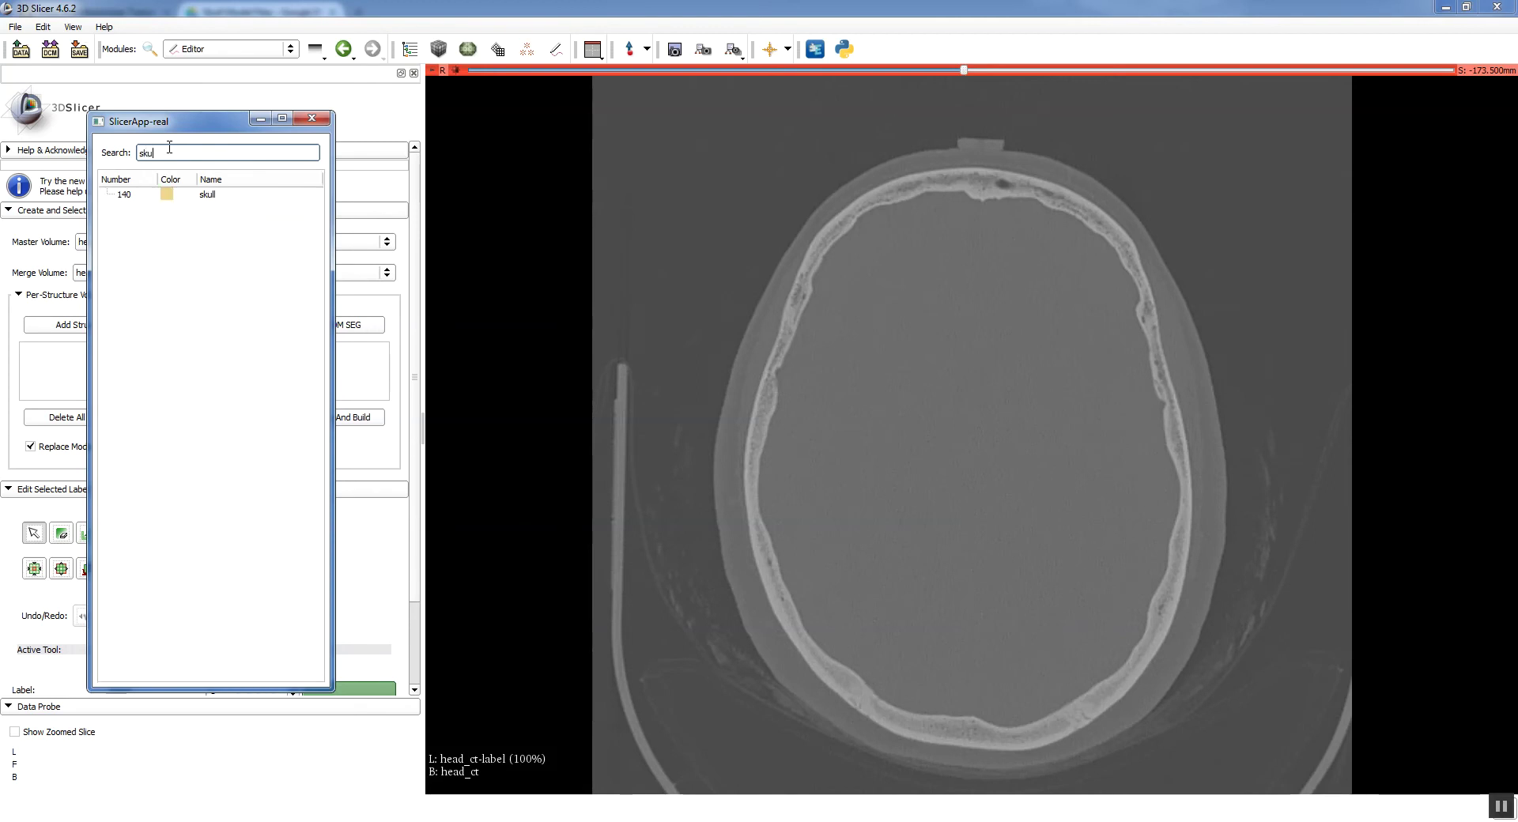
{"action": "type", "text": "l"}
{"action": "double_click", "coordinate": [168, 195]}
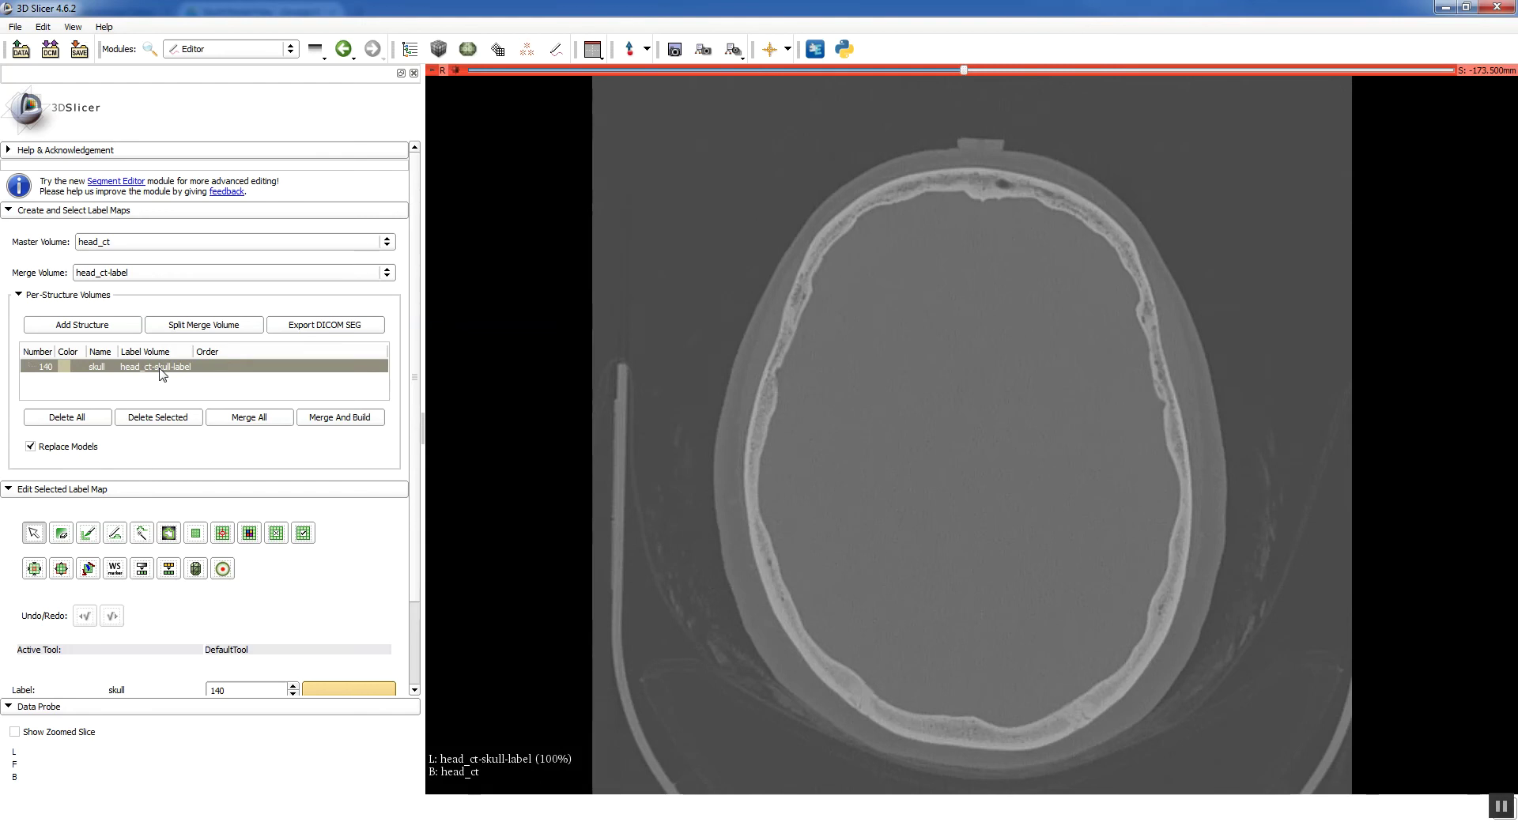
{"action": "scroll", "coordinate": [165, 512], "scroll_direction": "down", "scroll_amount": 2}
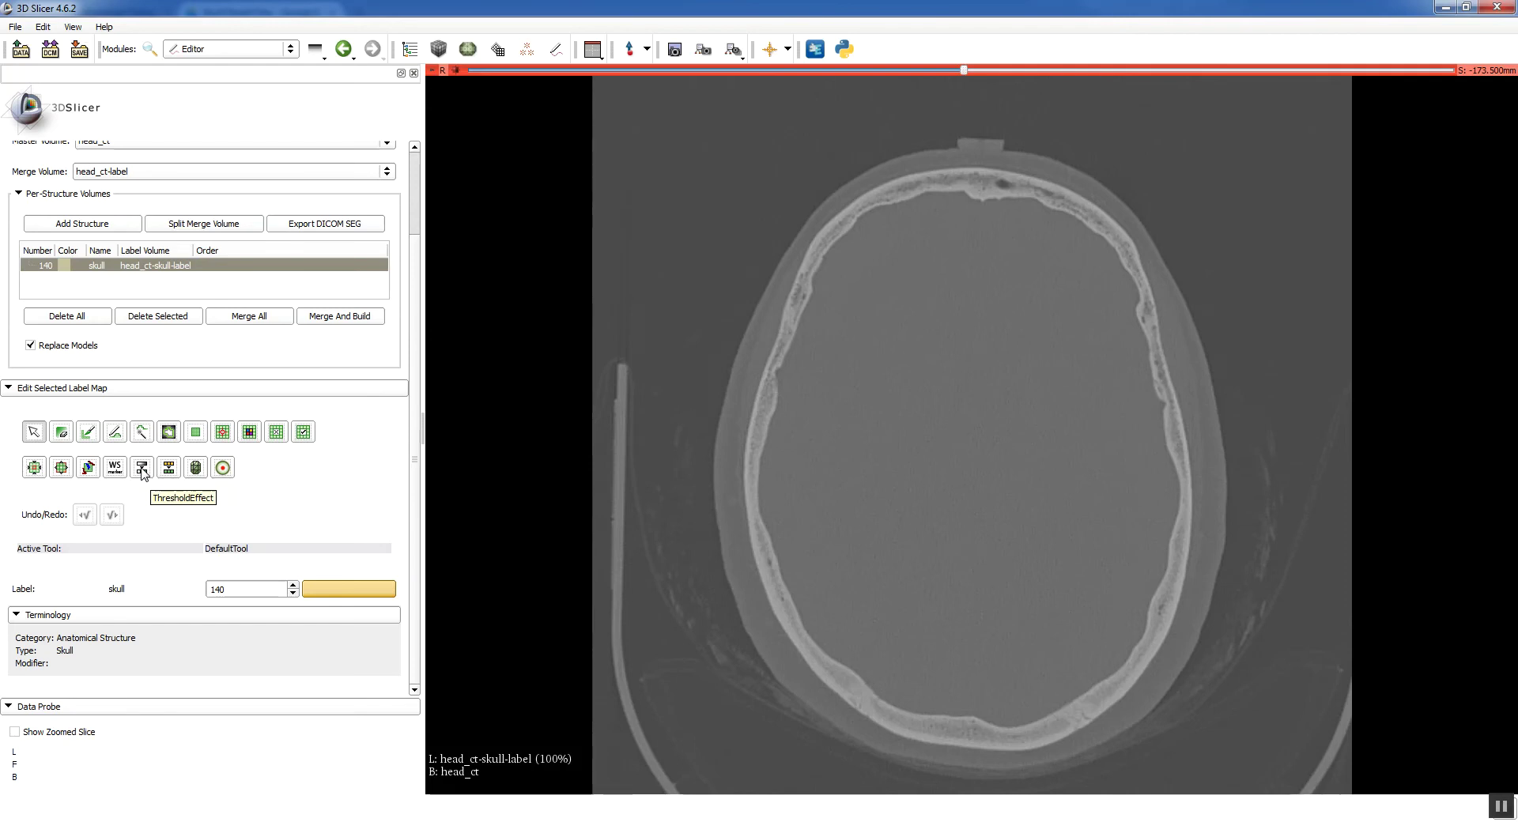
Step: Activate the Threshold effect (1337.50–13630.00) and scroll axial slices to preview skull coverage
{"action": "left_click", "coordinate": [143, 469]}
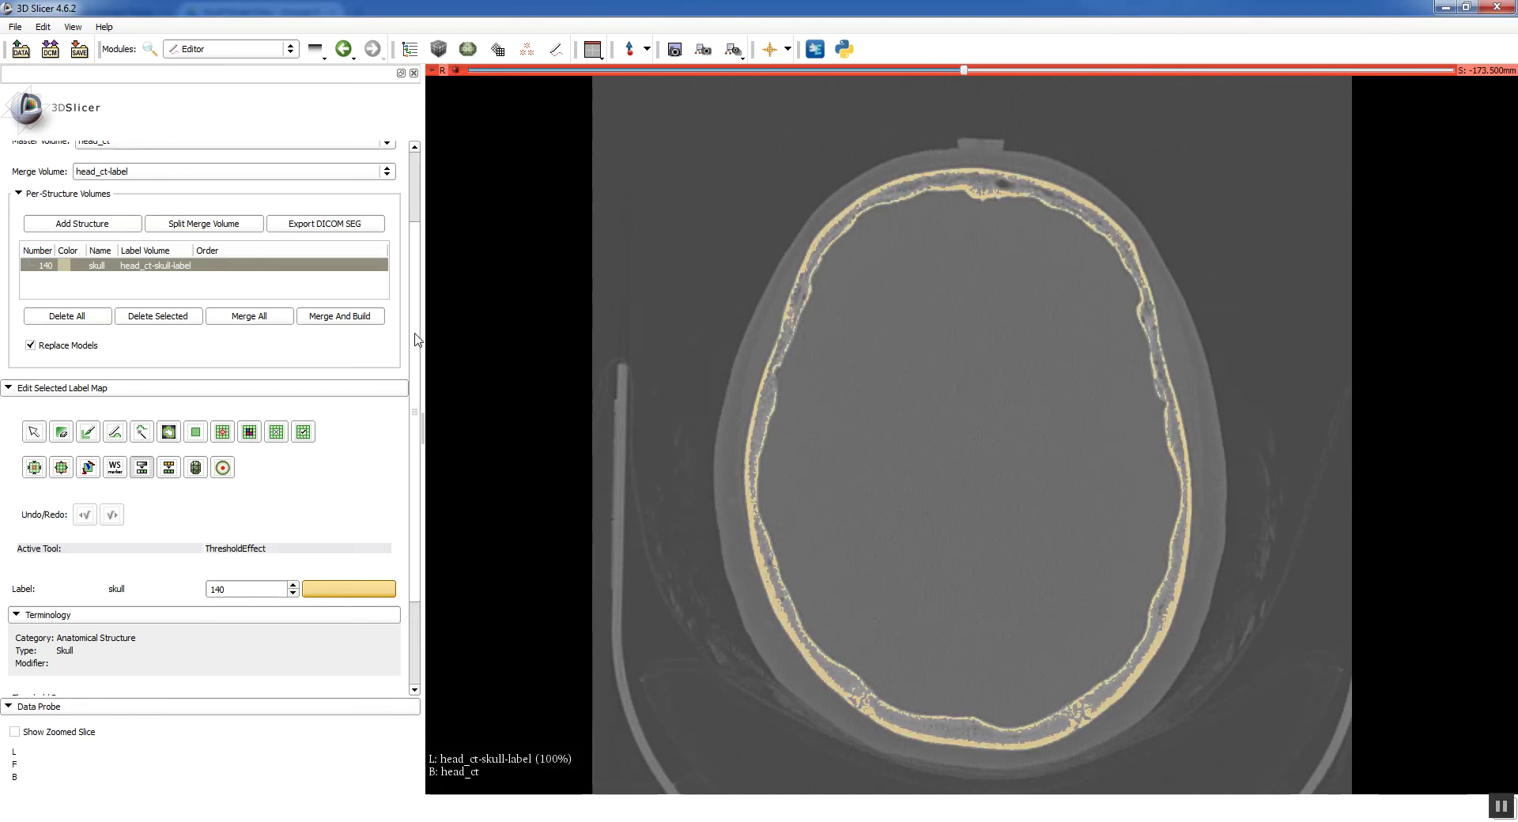
{"action": "scroll", "coordinate": [415, 480], "scroll_direction": "down", "scroll_amount": 3}
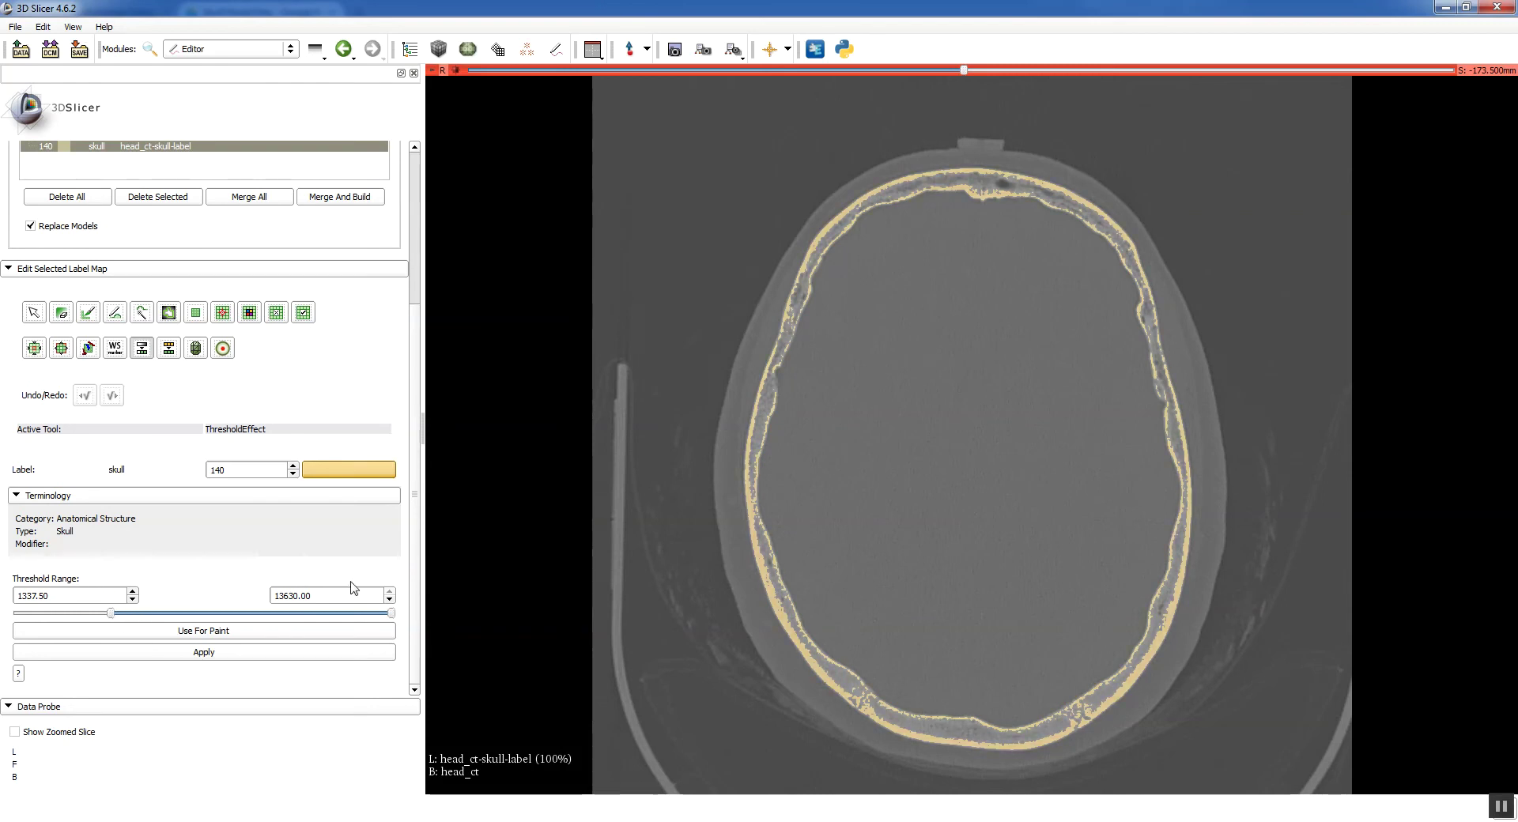
{"action": "scroll", "coordinate": [677, 518], "scroll_direction": "down", "scroll_amount": 7}
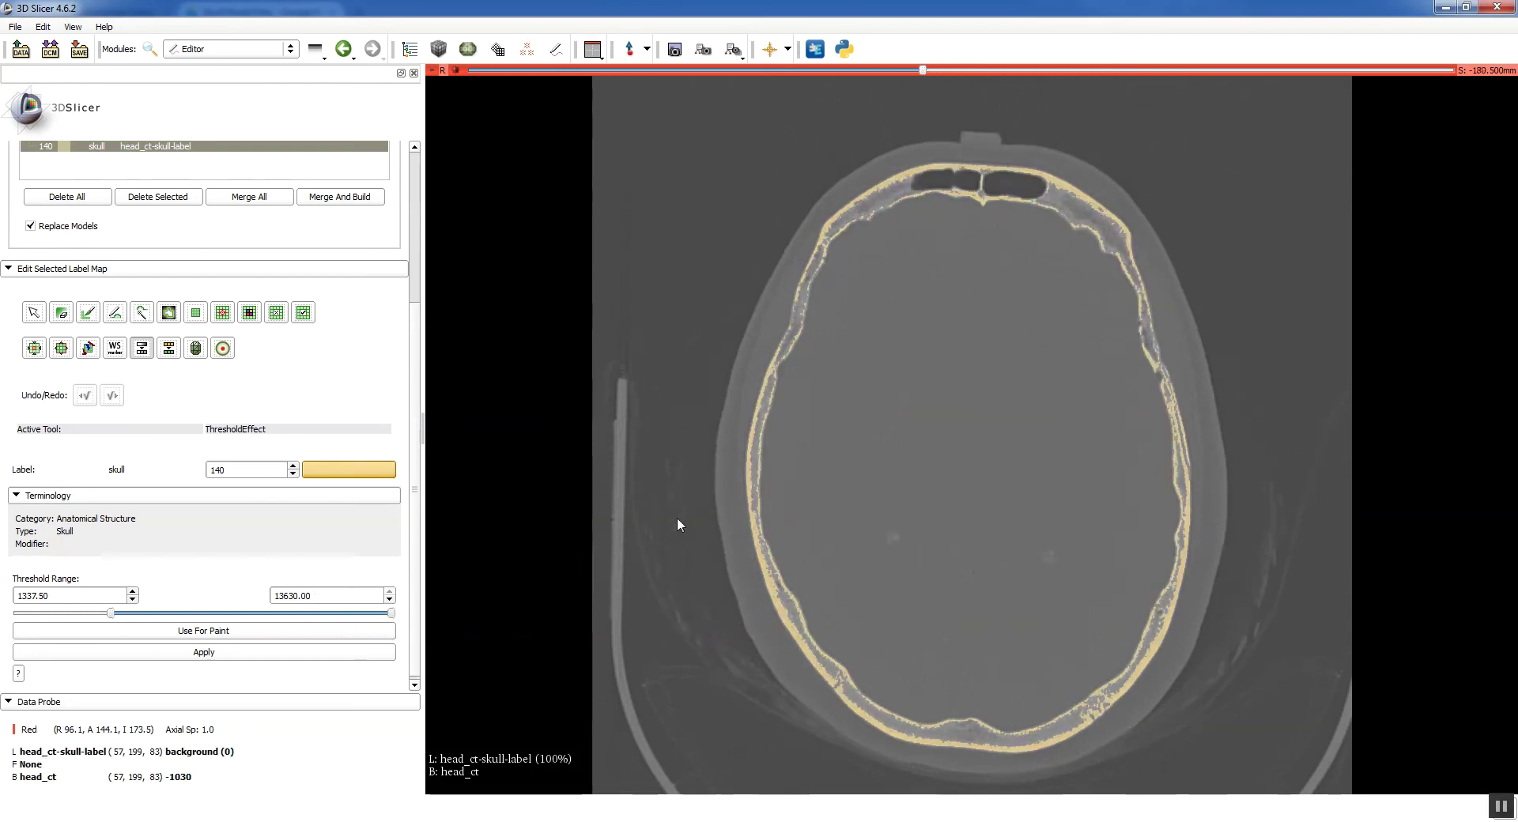
{"action": "scroll", "coordinate": [676, 517], "scroll_direction": "down", "scroll_amount": 17}
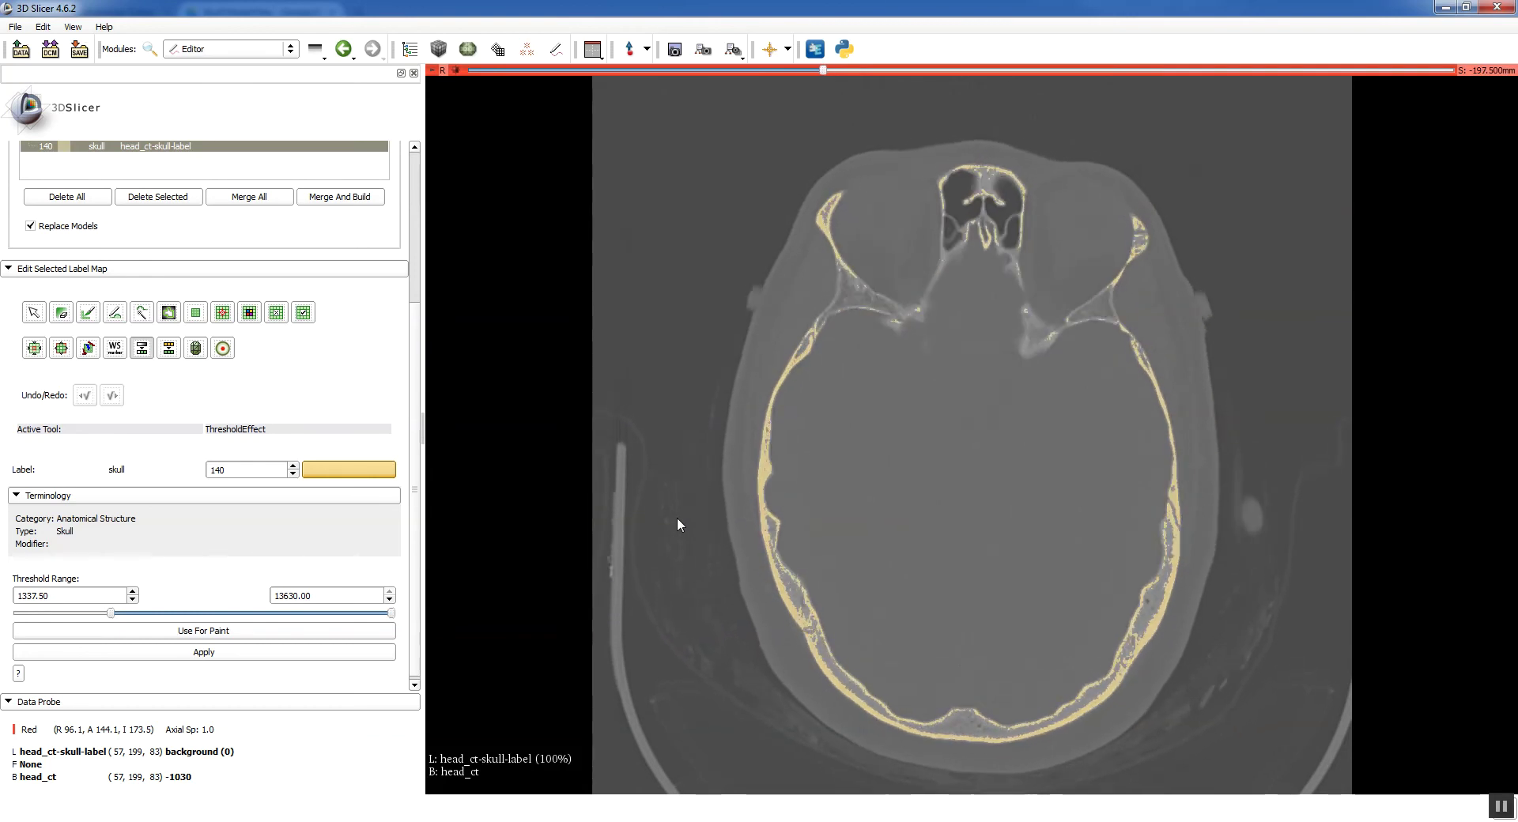
{"action": "scroll", "coordinate": [677, 517], "scroll_direction": "up", "scroll_amount": 2}
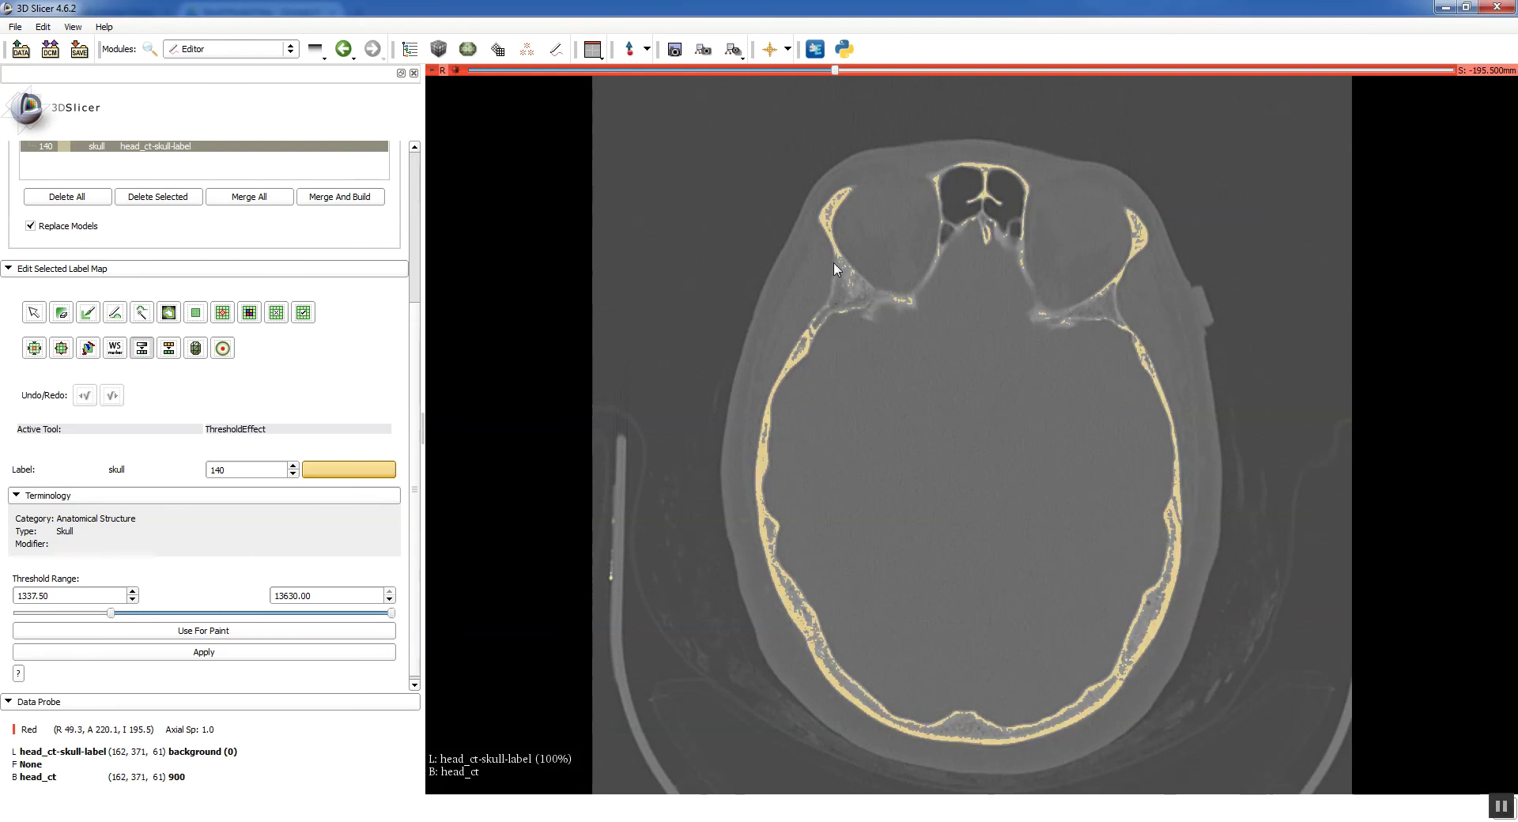
Step: Step the lower threshold bound down well below 1337.50 to widen the bone preview
{"action": "left_click", "coordinate": [132, 600]}
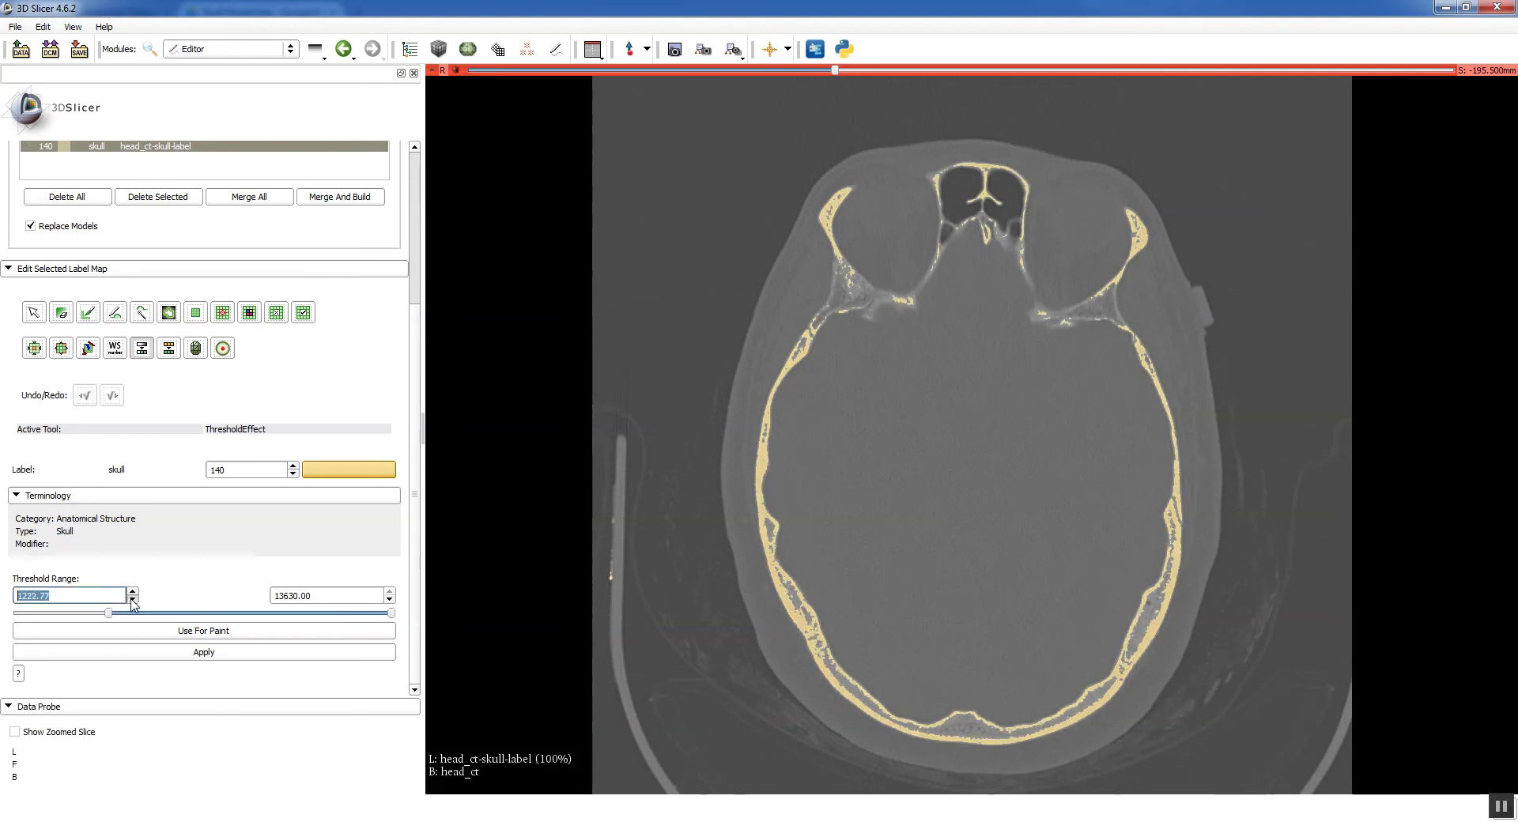
{"action": "left_click", "coordinate": [132, 600]}
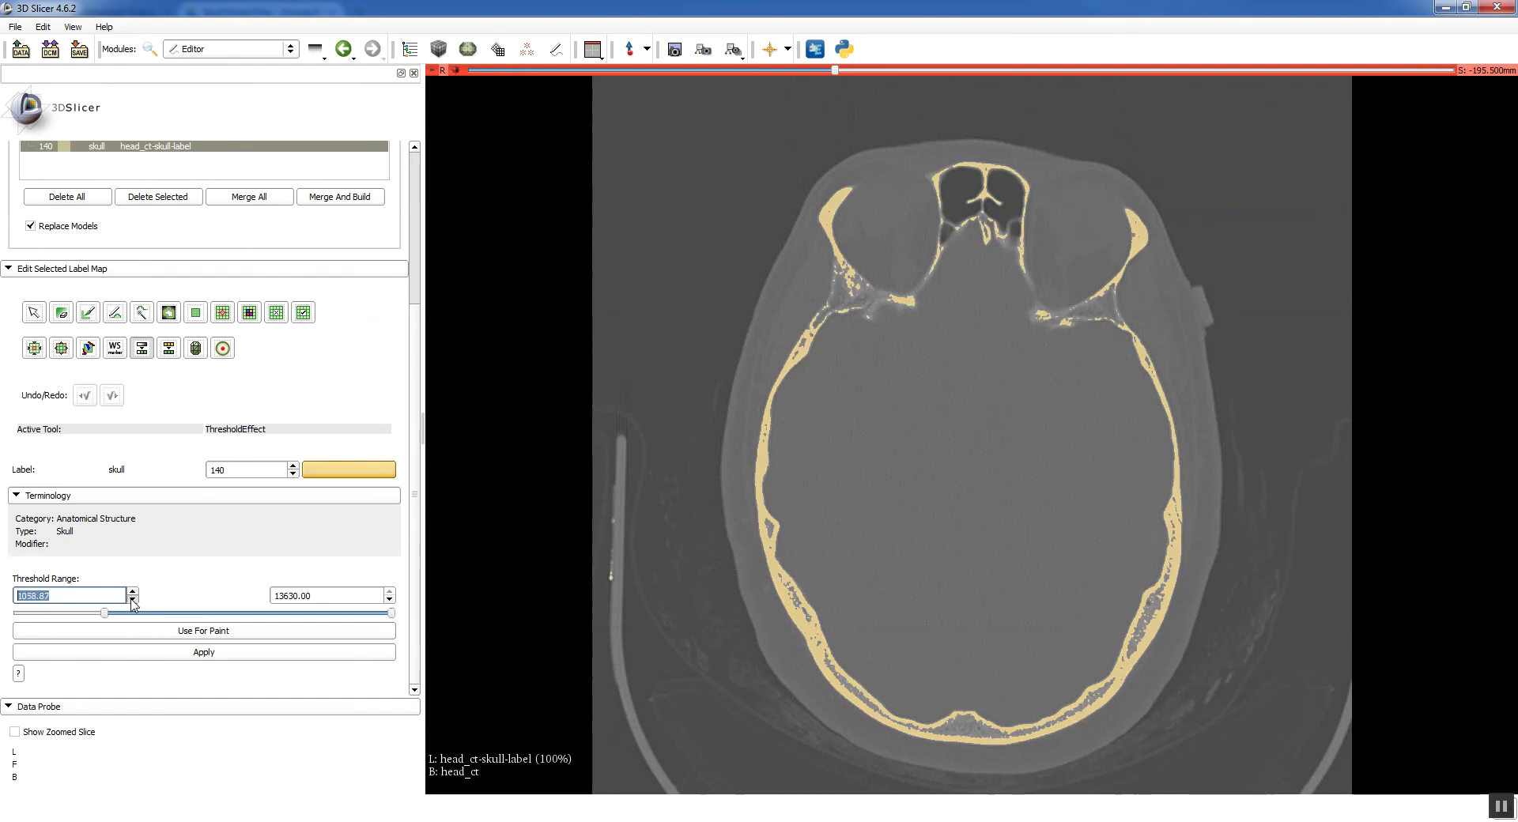
{"action": "left_click", "coordinate": [132, 600]}
{"action": "left_click", "coordinate": [132, 600]}
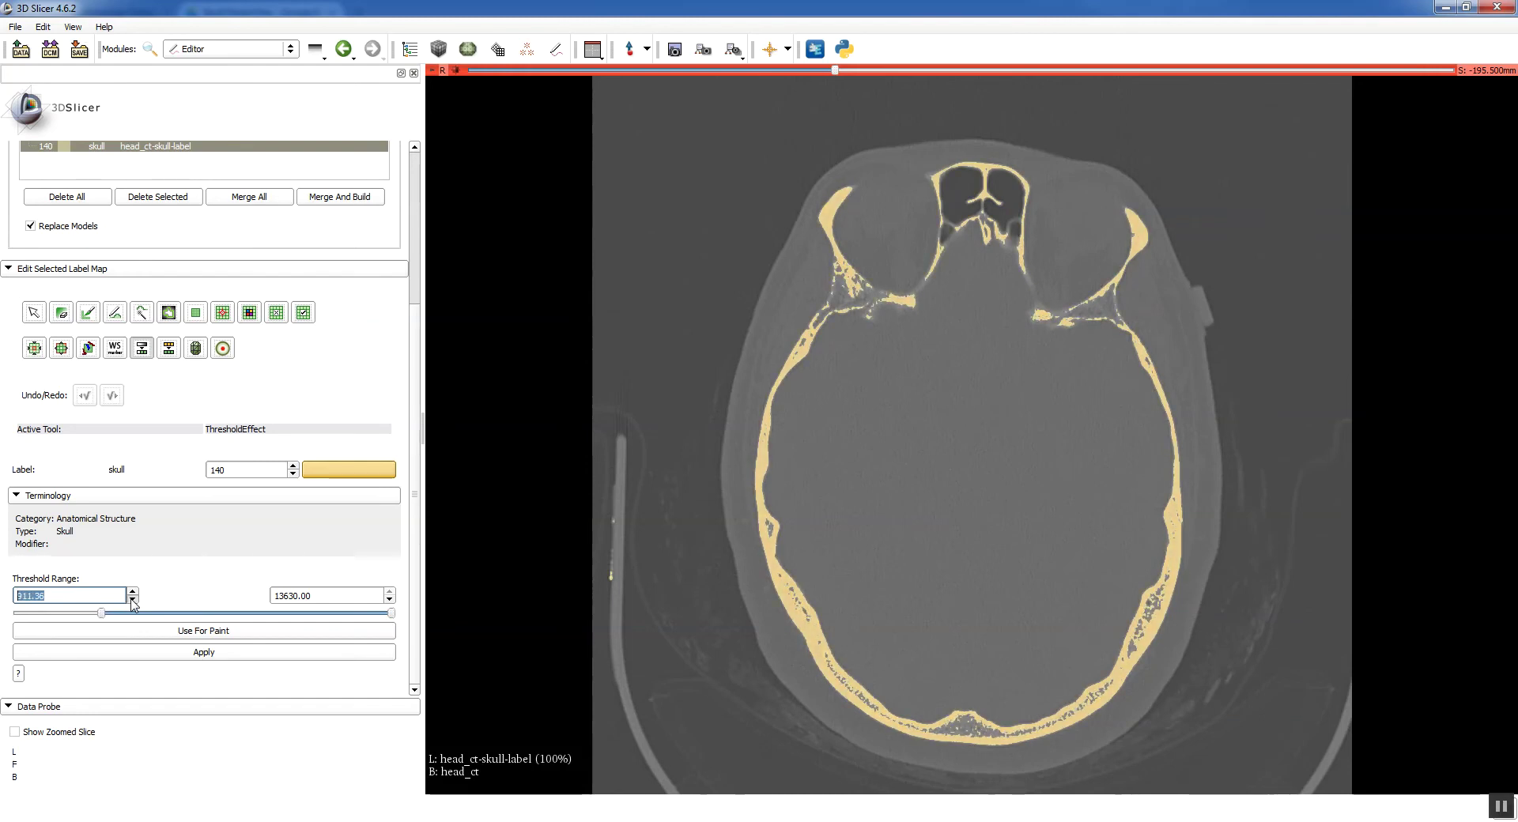
{"action": "left_click", "coordinate": [132, 601]}
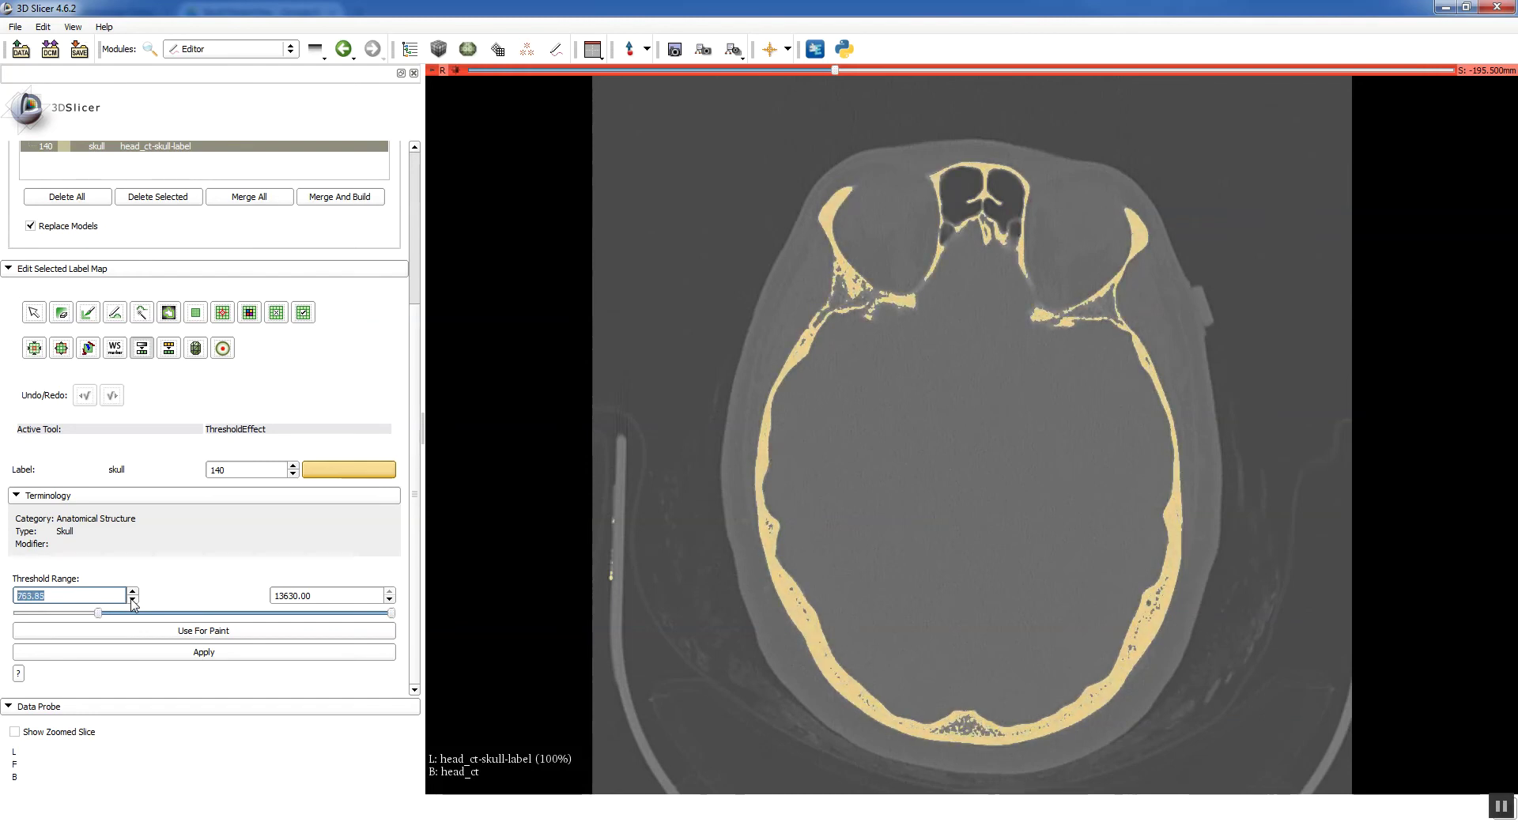
{"action": "left_click", "coordinate": [132, 600]}
{"action": "left_click", "coordinate": [132, 601]}
{"action": "left_click", "coordinate": [132, 601]}
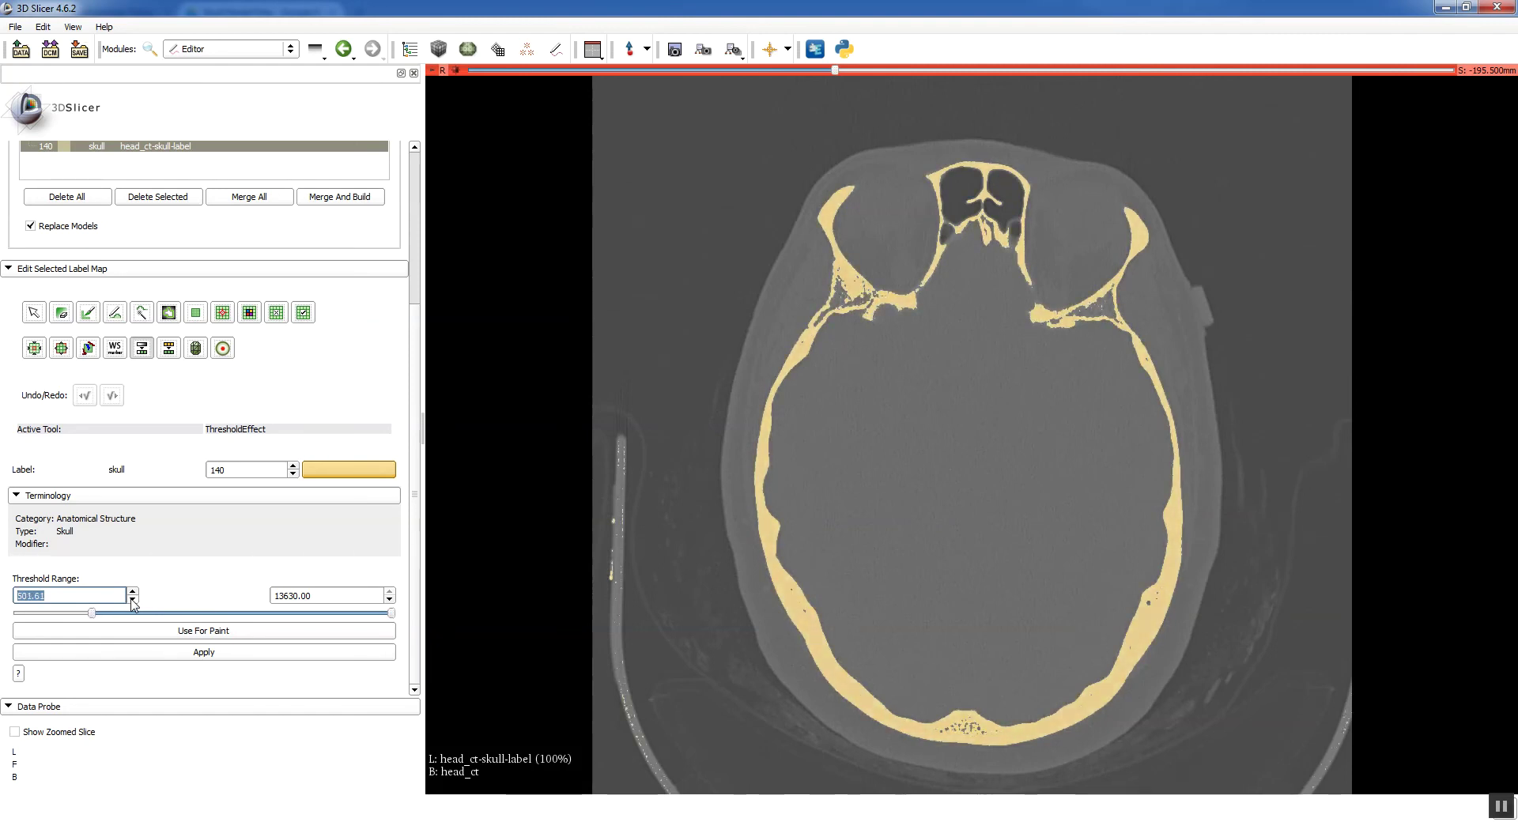
{"action": "left_click", "coordinate": [132, 600]}
{"action": "double_click", "coordinate": [132, 600]}
{"action": "double_click", "coordinate": [132, 600]}
{"action": "double_click", "coordinate": [132, 600]}
{"action": "left_click", "coordinate": [132, 600]}
{"action": "double_click", "coordinate": [132, 600]}
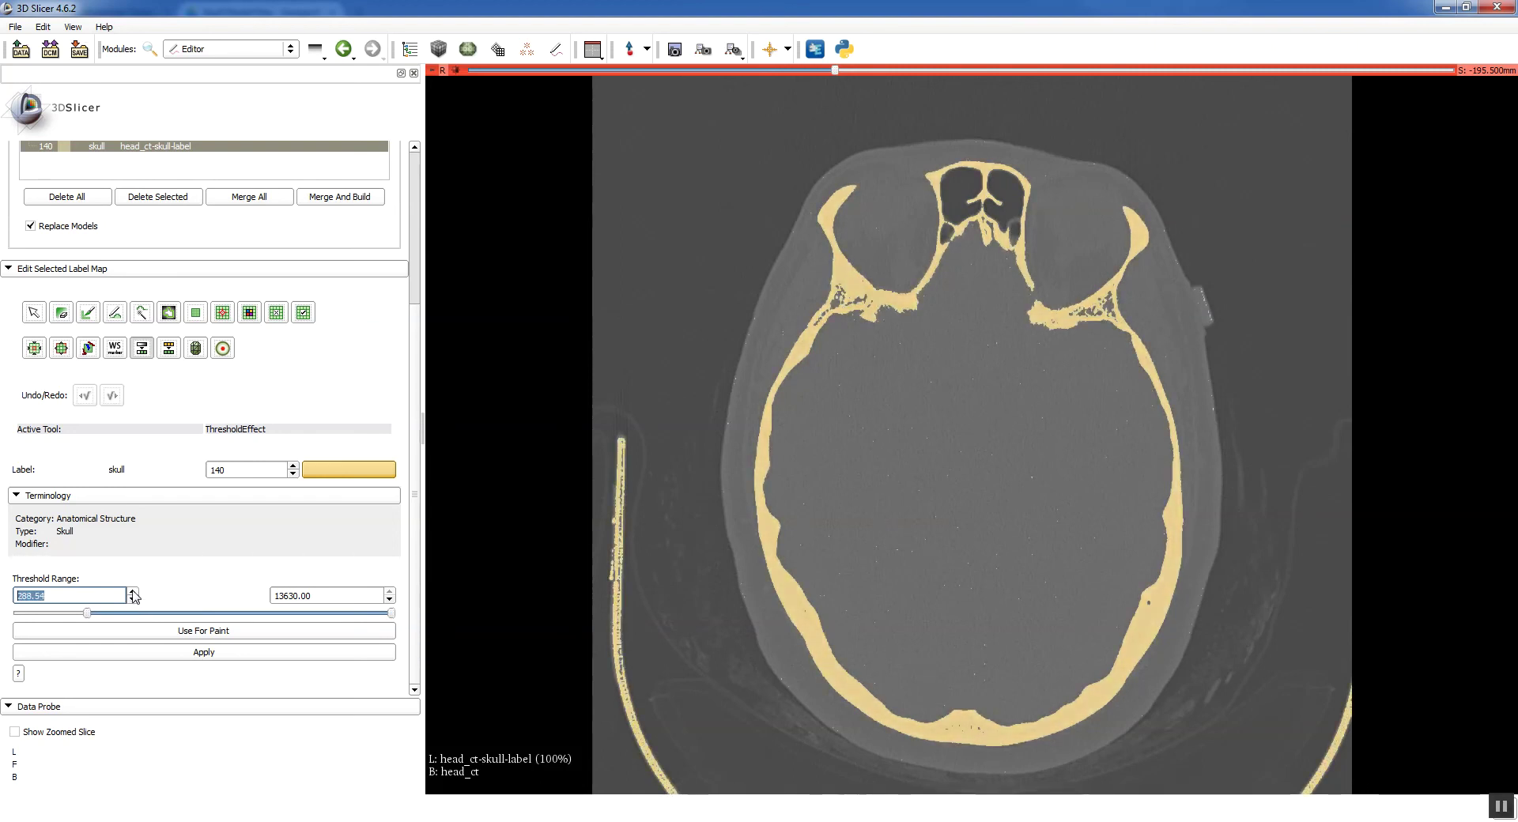
Step: Nudge the lower threshold back up toward 534, settling around 518
{"action": "left_click", "coordinate": [132, 591]}
{"action": "left_click", "coordinate": [133, 590]}
{"action": "double_click", "coordinate": [132, 591]}
{"action": "left_click", "coordinate": [132, 591]}
{"action": "left_click", "coordinate": [133, 591]}
{"action": "double_click", "coordinate": [133, 590]}
{"action": "left_click", "coordinate": [132, 590]}
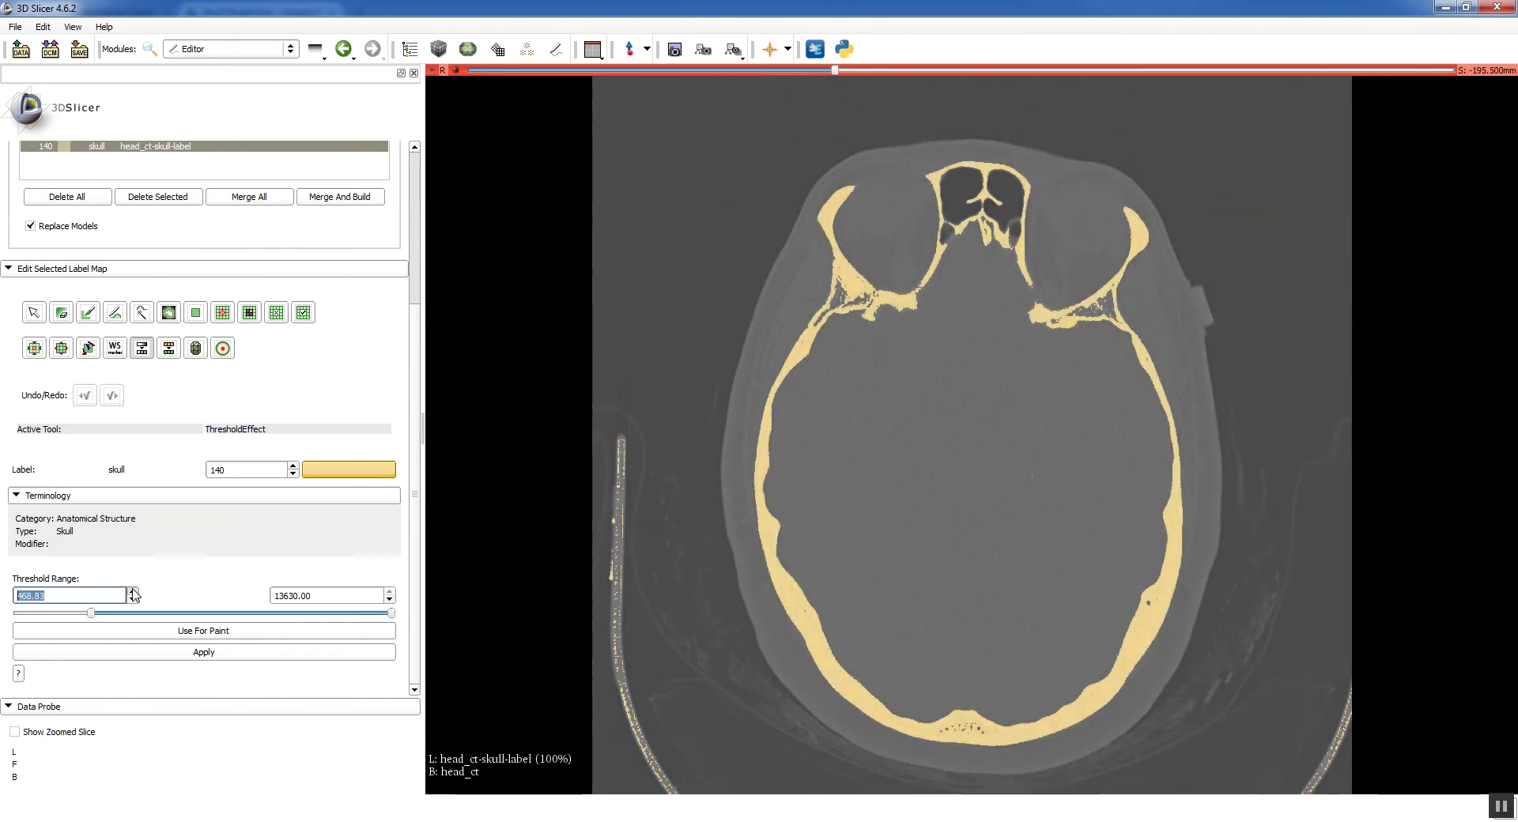
{"action": "double_click", "coordinate": [133, 591]}
{"action": "left_click", "coordinate": [133, 591]}
{"action": "left_click", "coordinate": [133, 591]}
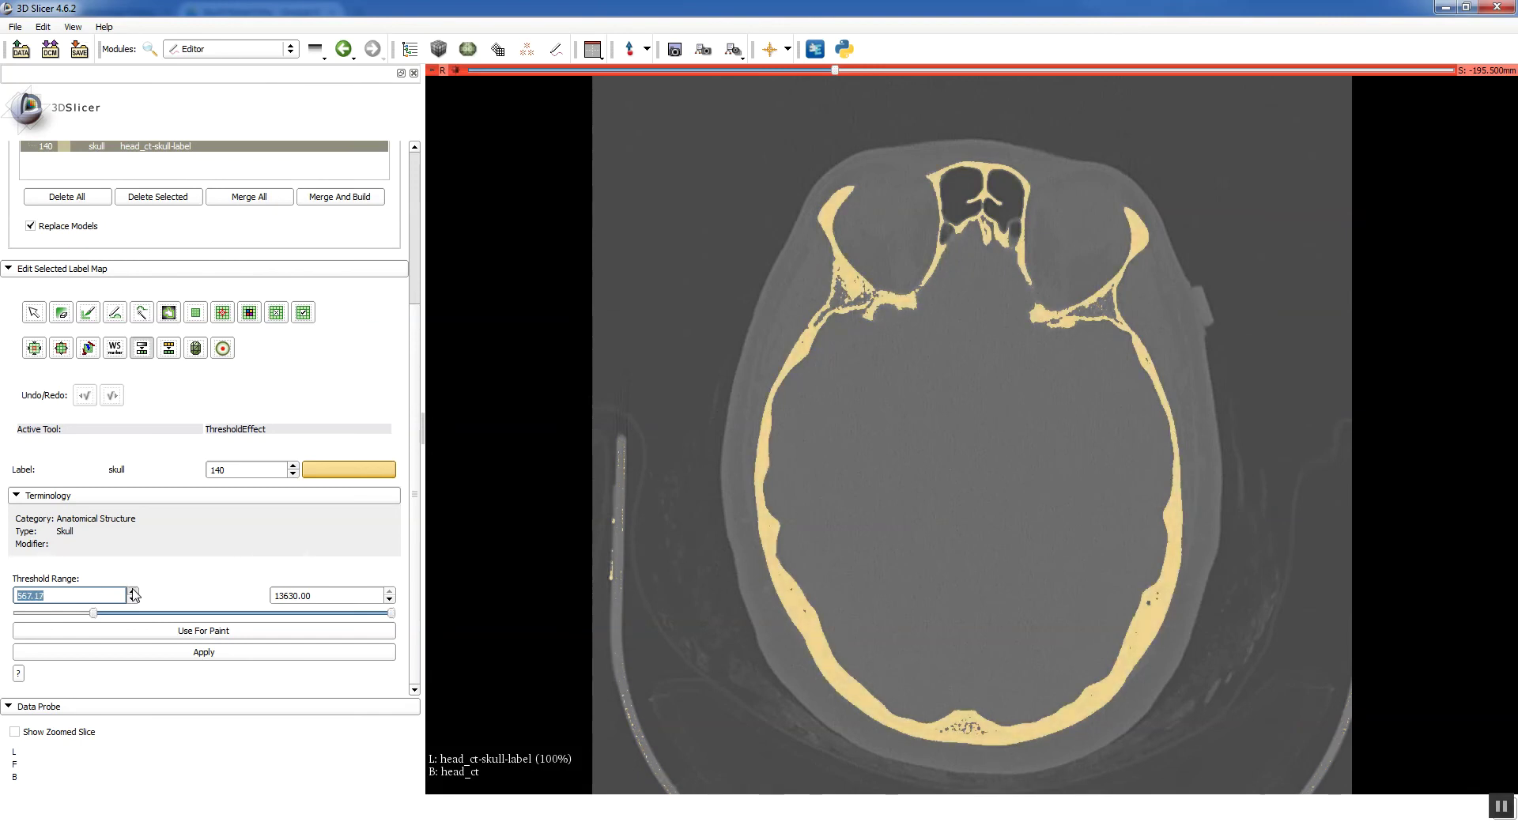
{"action": "left_click", "coordinate": [133, 599]}
Step: Set the lower threshold to 501.61 and check coverage across skull-base and cranial slices
{"action": "left_click", "coordinate": [133, 599]}
{"action": "scroll", "coordinate": [810, 462], "scroll_direction": "down", "scroll_amount": 11}
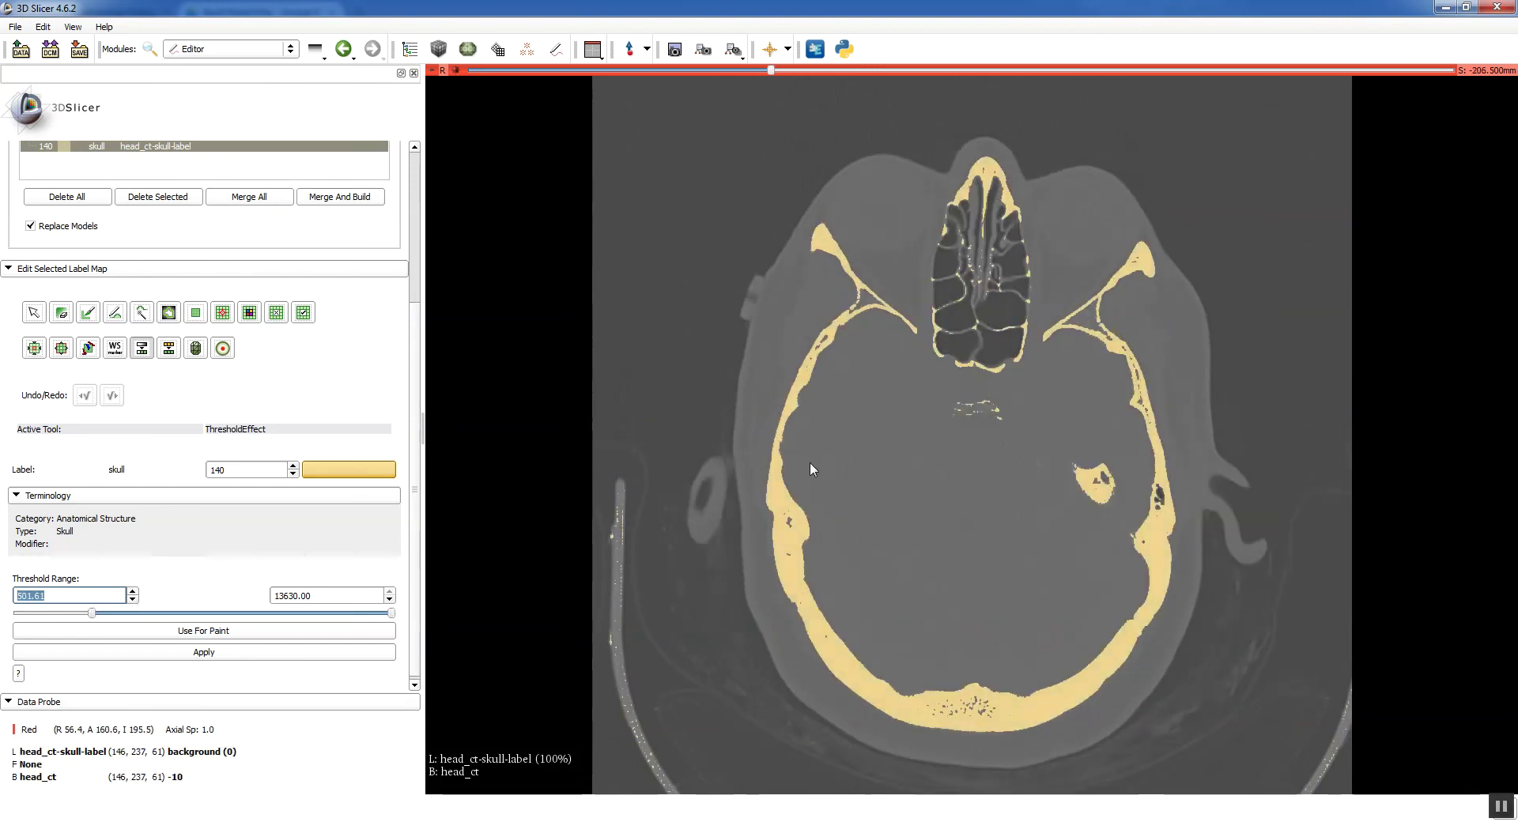
{"action": "scroll", "coordinate": [810, 461], "scroll_direction": "down", "scroll_amount": 12}
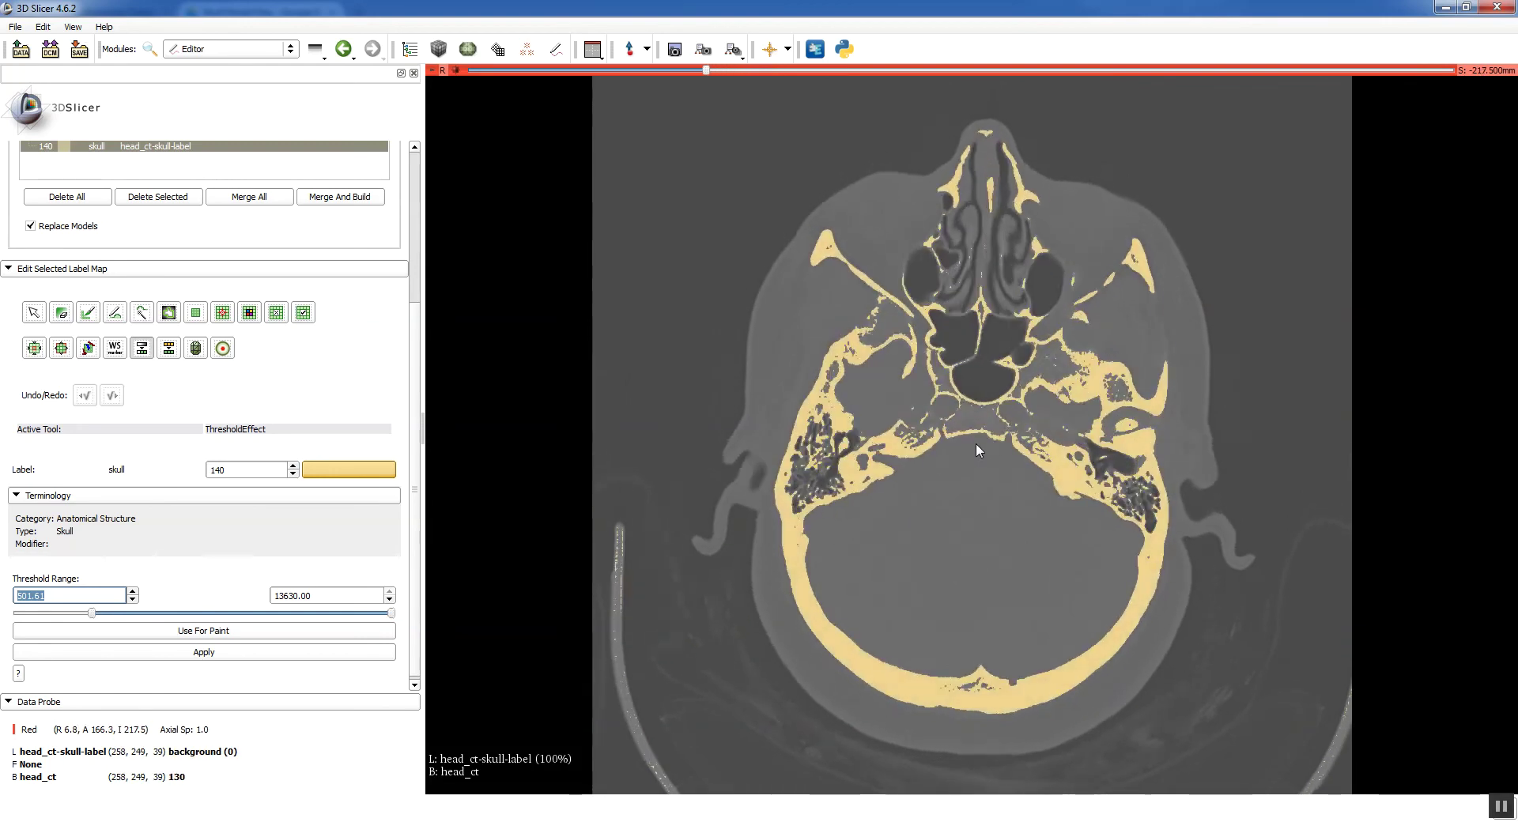
{"action": "scroll", "coordinate": [978, 442], "scroll_direction": "up", "scroll_amount": 1}
{"action": "scroll", "coordinate": [979, 434], "scroll_direction": "up", "scroll_amount": 7}
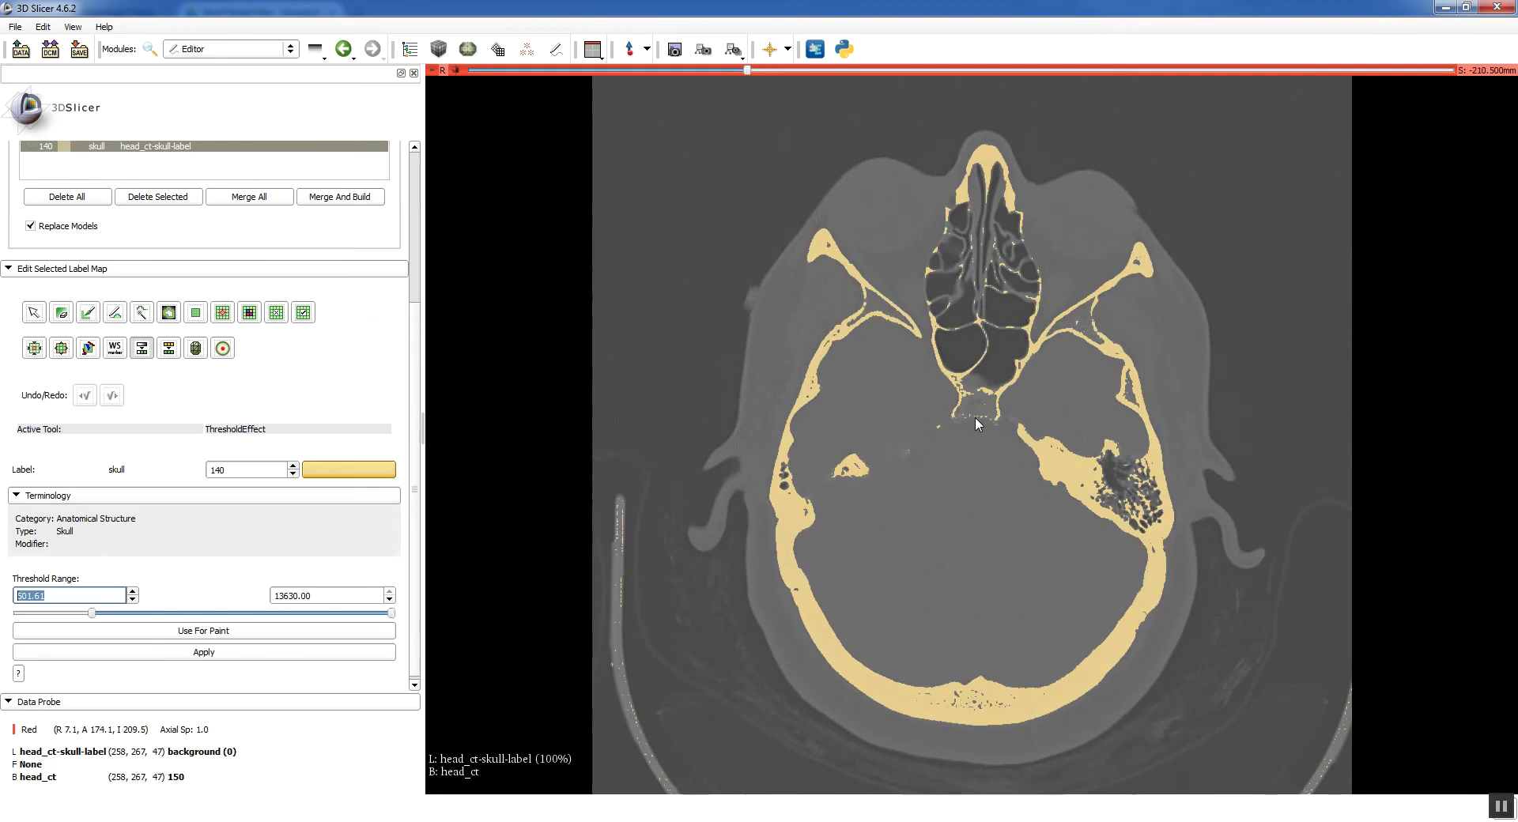
{"action": "scroll", "coordinate": [975, 416], "scroll_direction": "down", "scroll_amount": 3}
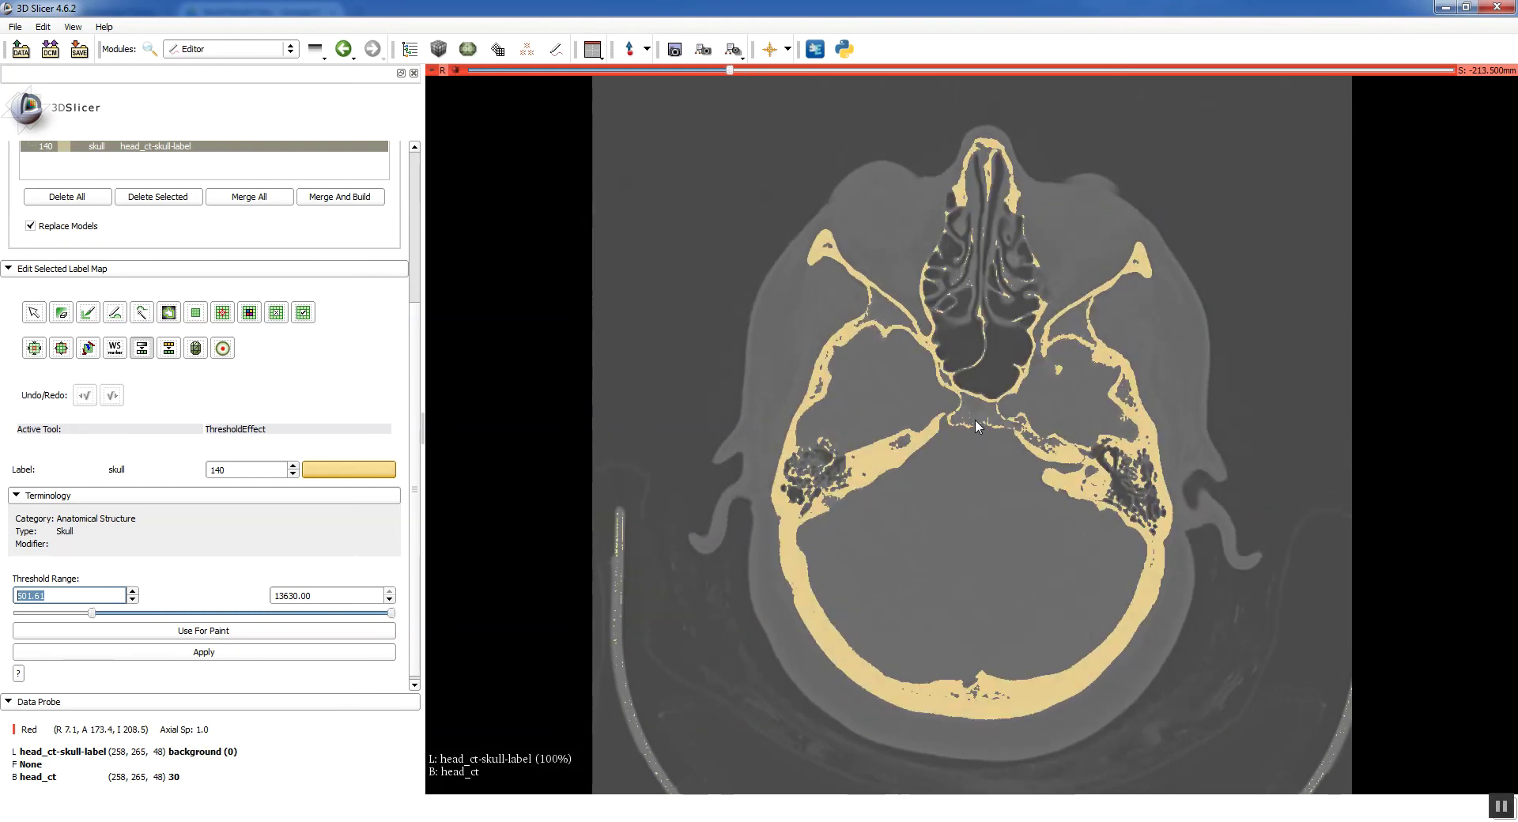
{"action": "scroll", "coordinate": [975, 419], "scroll_direction": "down", "scroll_amount": 10}
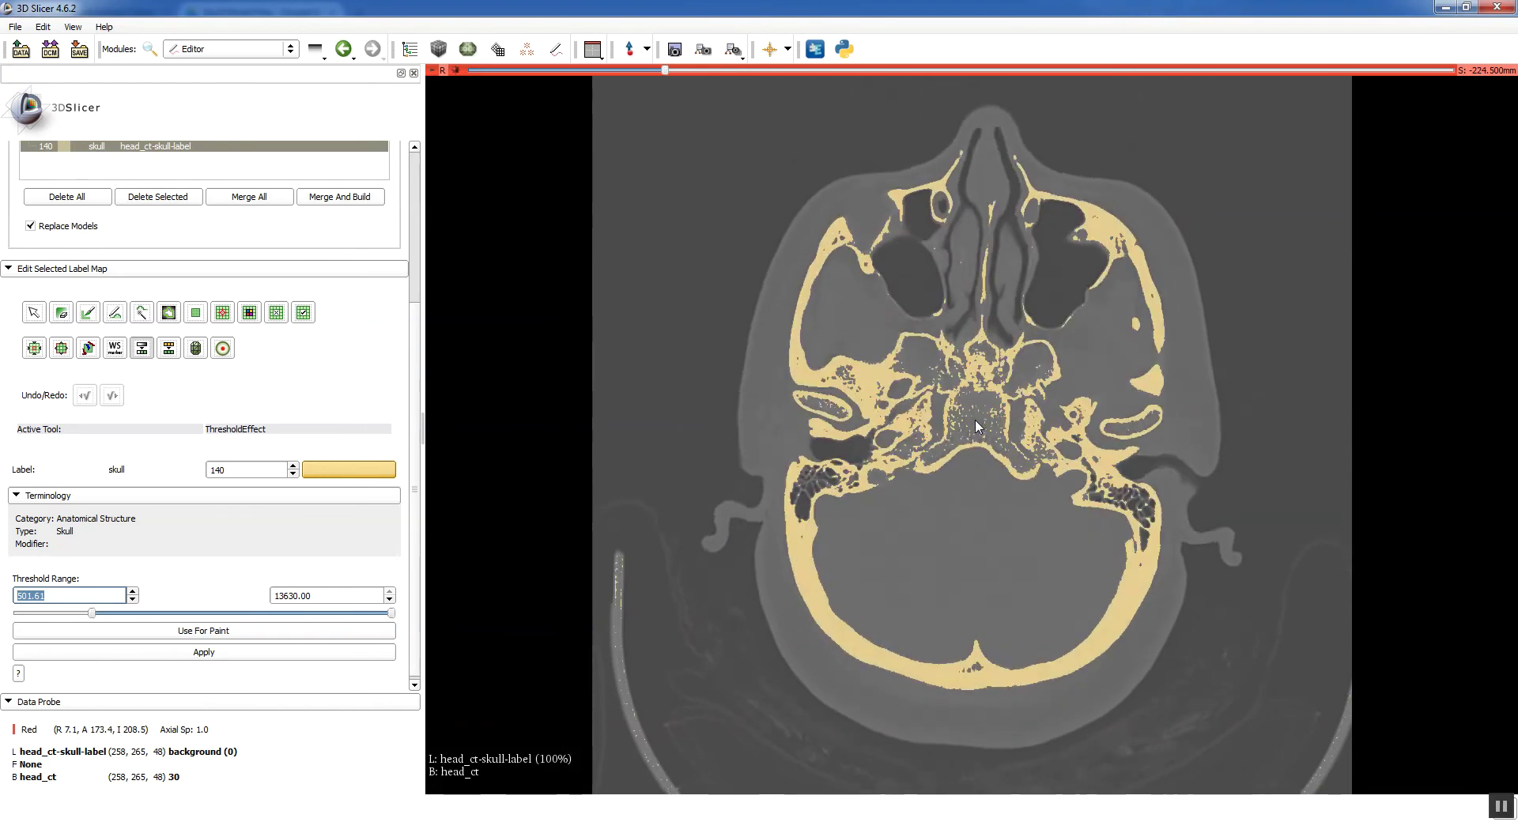
{"action": "scroll", "coordinate": [975, 419], "scroll_direction": "up", "scroll_amount": 20}
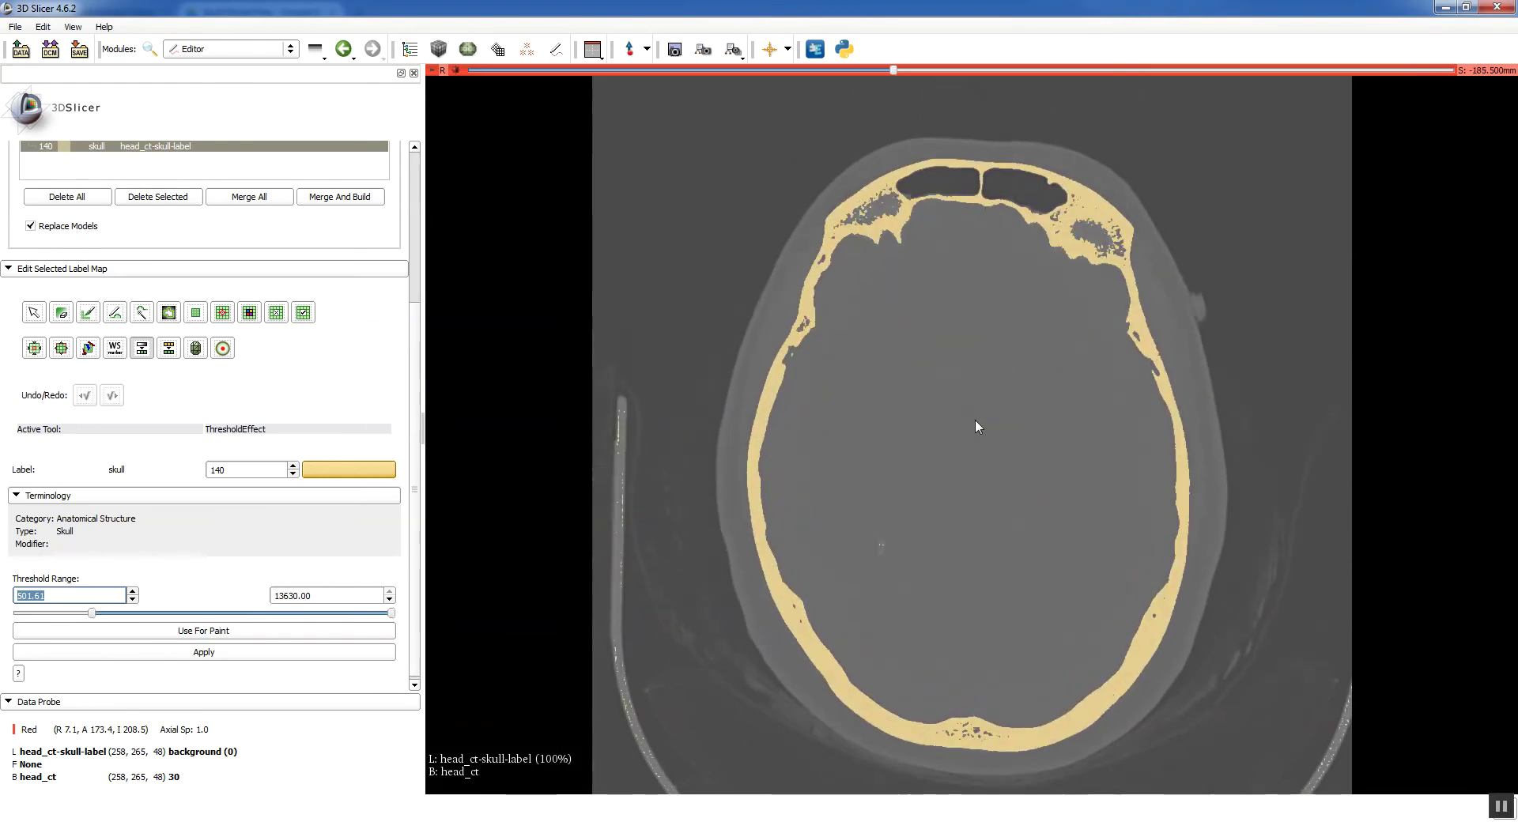
{"action": "scroll", "coordinate": [975, 419], "scroll_direction": "down", "scroll_amount": 11}
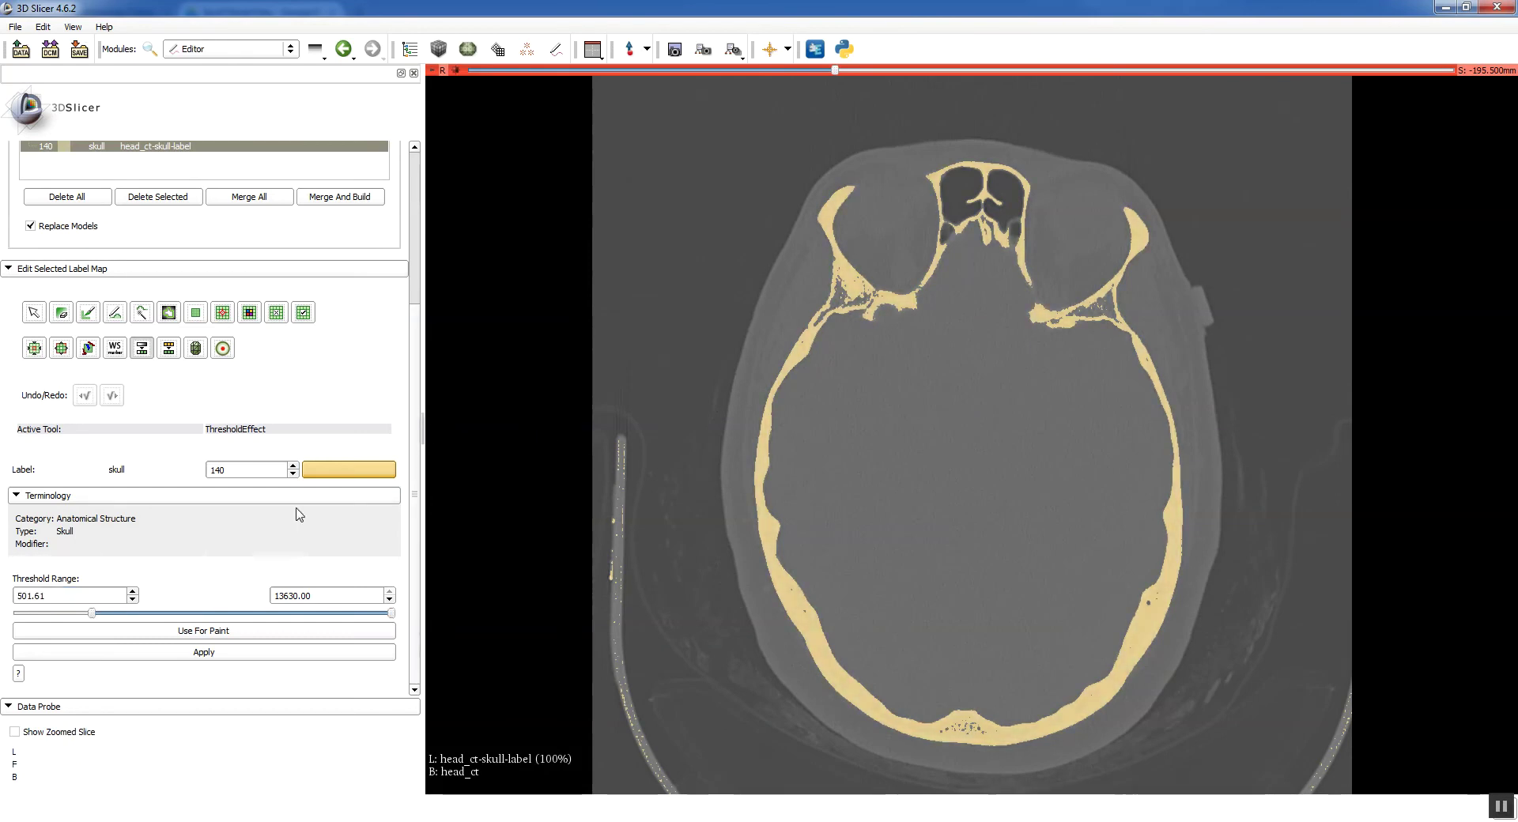
Step: Apply the threshold to the skull label map as label 140
{"action": "left_click", "coordinate": [204, 653]}
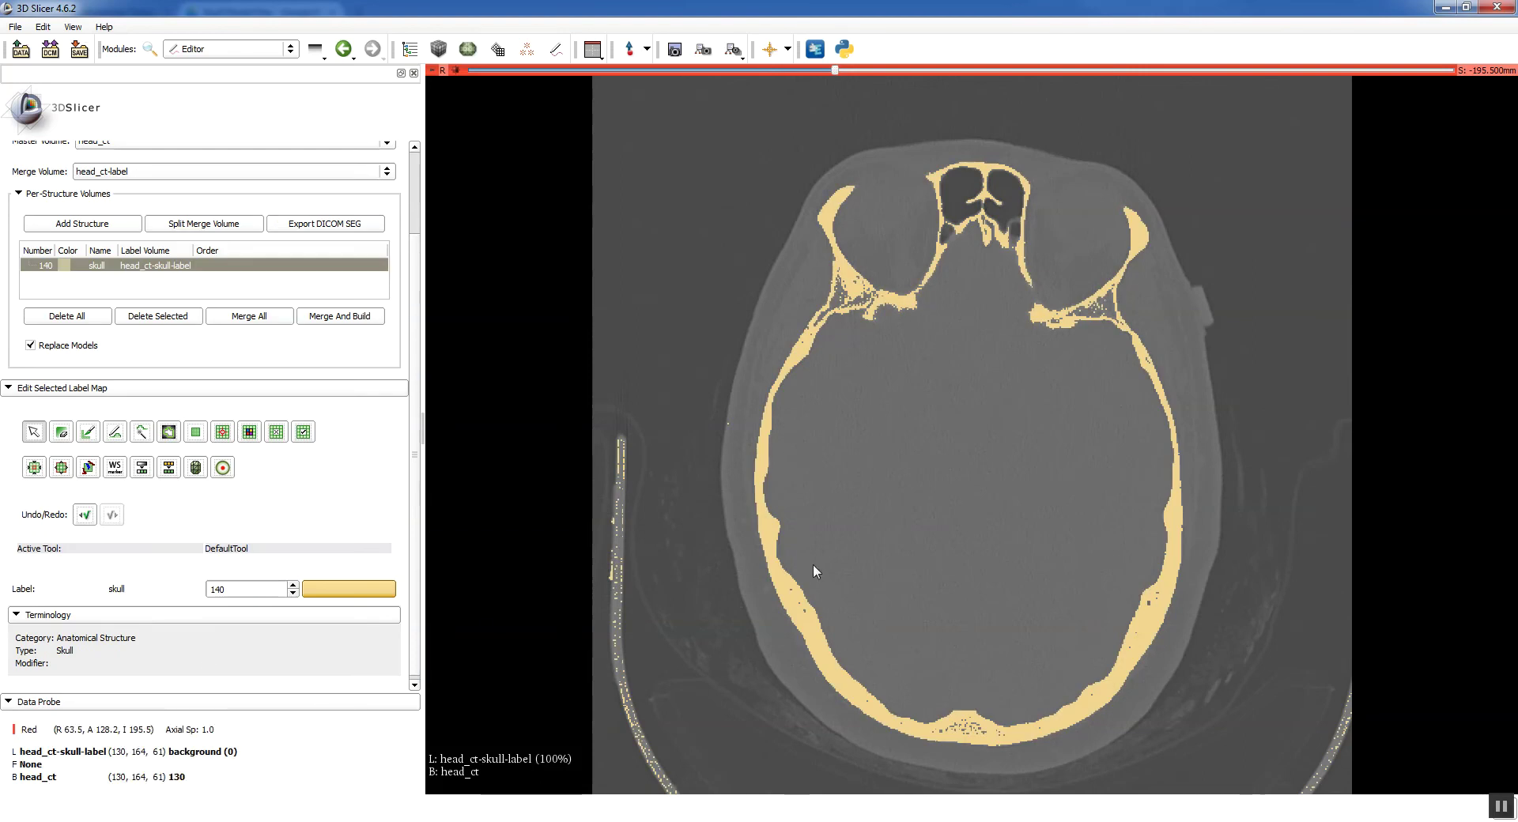
{"action": "scroll", "coordinate": [881, 408], "scroll_direction": "down", "scroll_amount": 8}
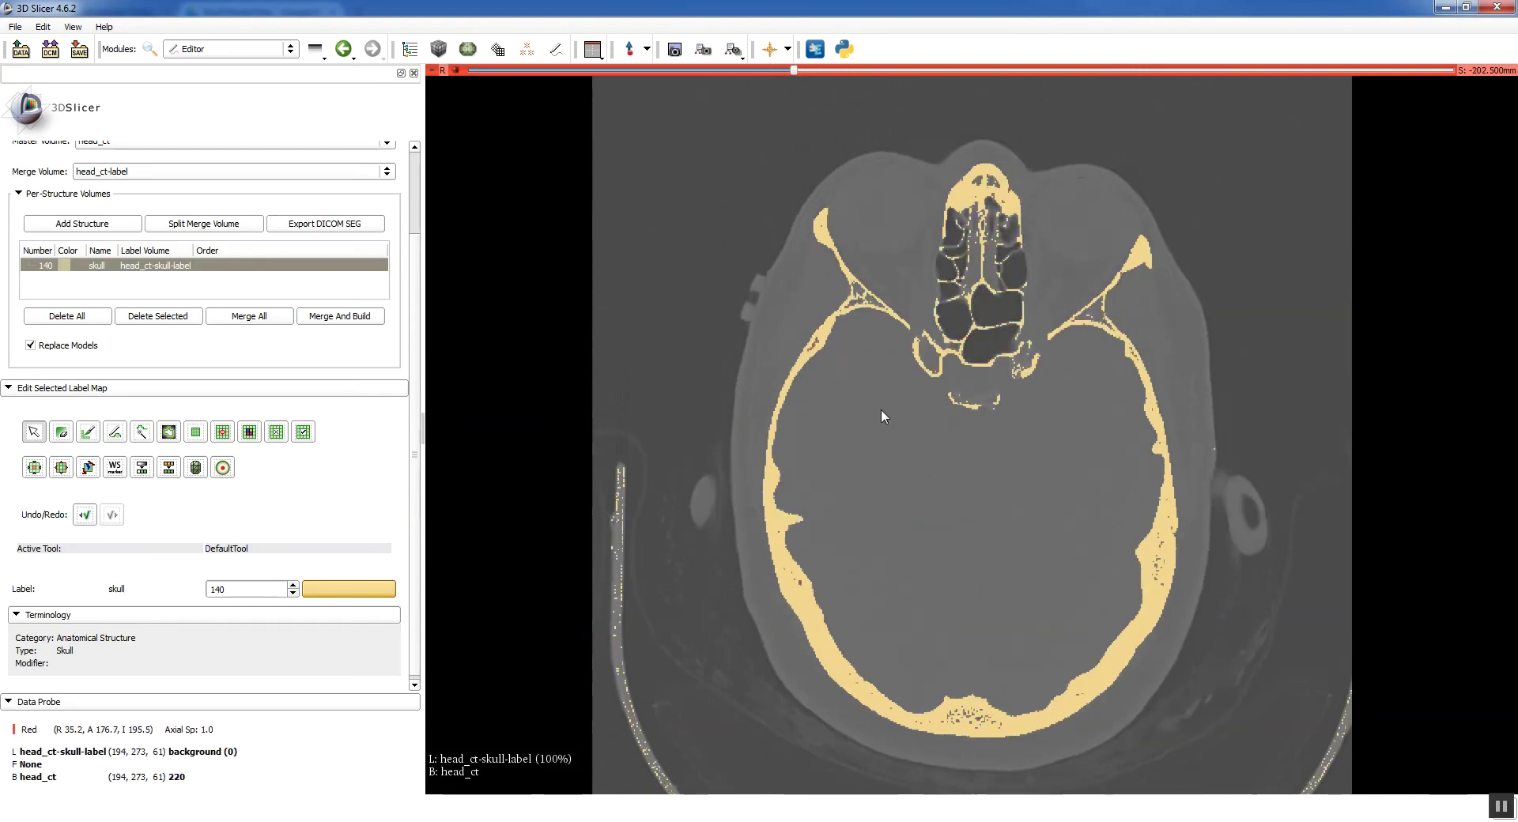
{"action": "scroll", "coordinate": [881, 410], "scroll_direction": "up", "scroll_amount": 2}
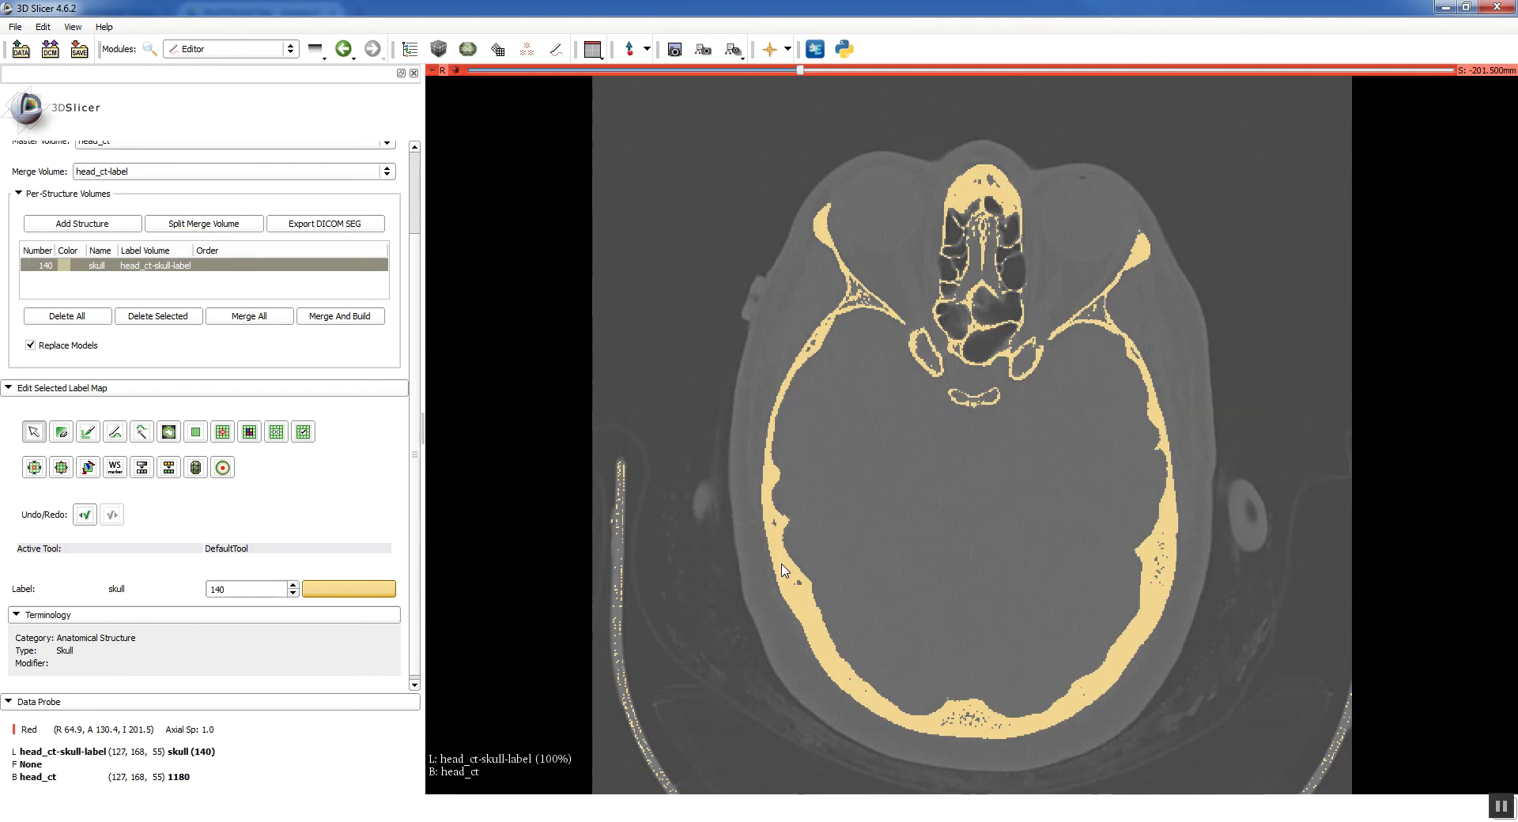
Step: Step through the axial slices from jaw to vault to check the yellow skull label
{"action": "scroll", "coordinate": [679, 549], "scroll_direction": "down", "scroll_amount": 14}
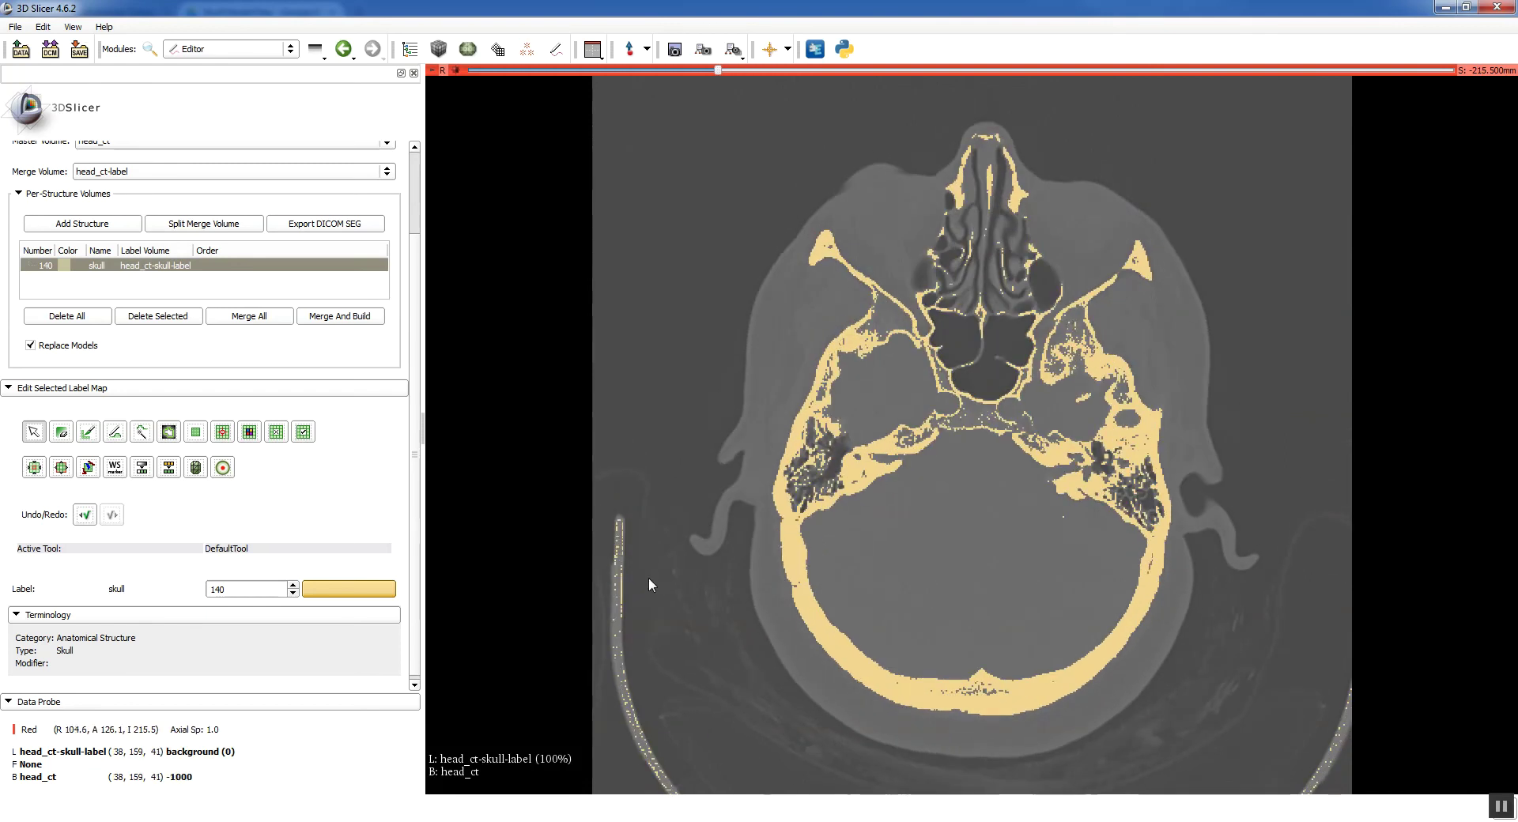
{"action": "scroll", "coordinate": [649, 580], "scroll_direction": "down", "scroll_amount": 5}
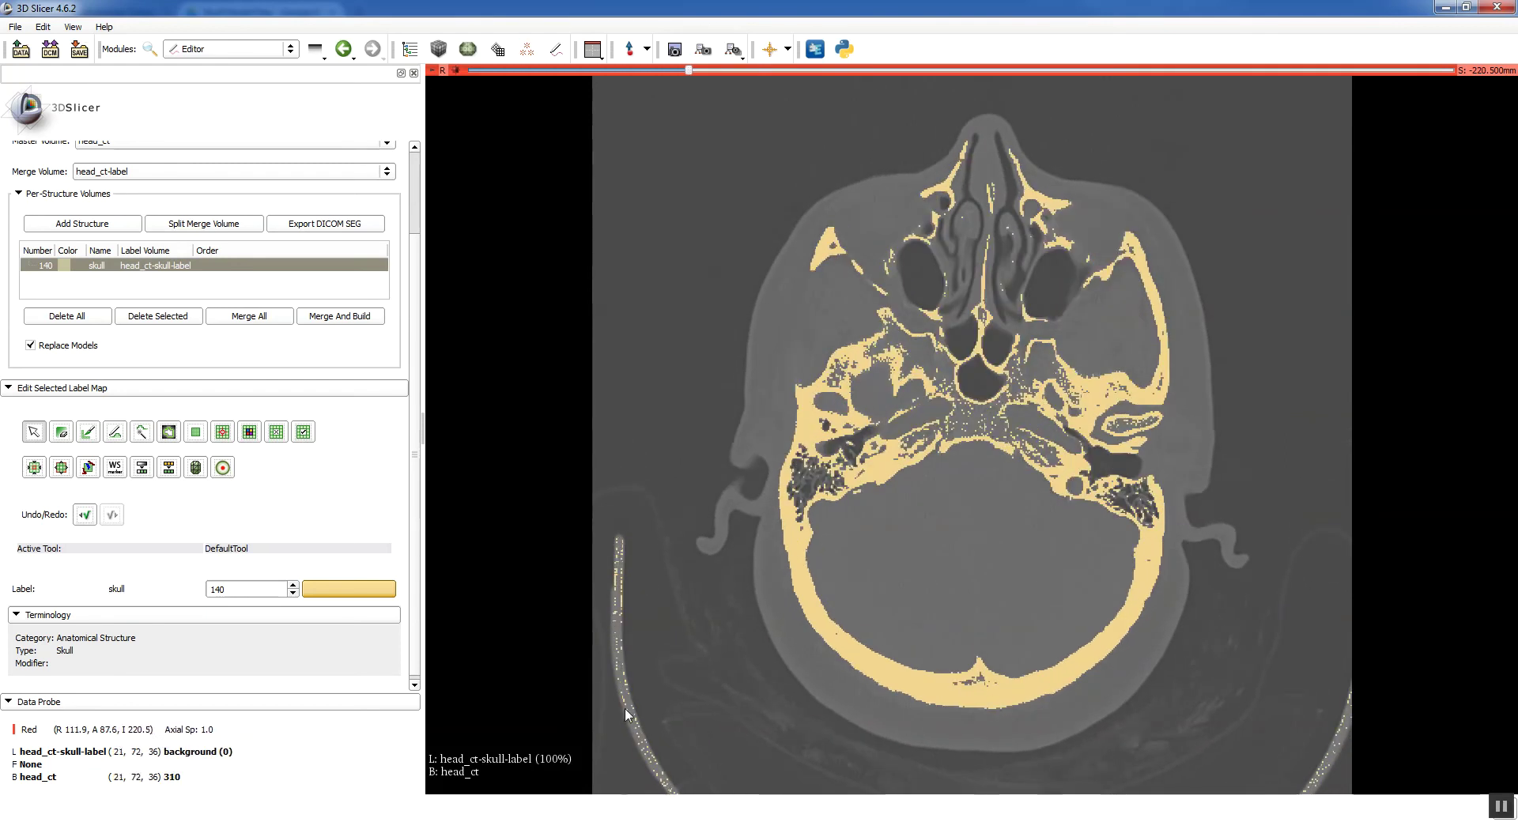
{"action": "scroll", "coordinate": [871, 546], "scroll_direction": "up", "scroll_amount": 2}
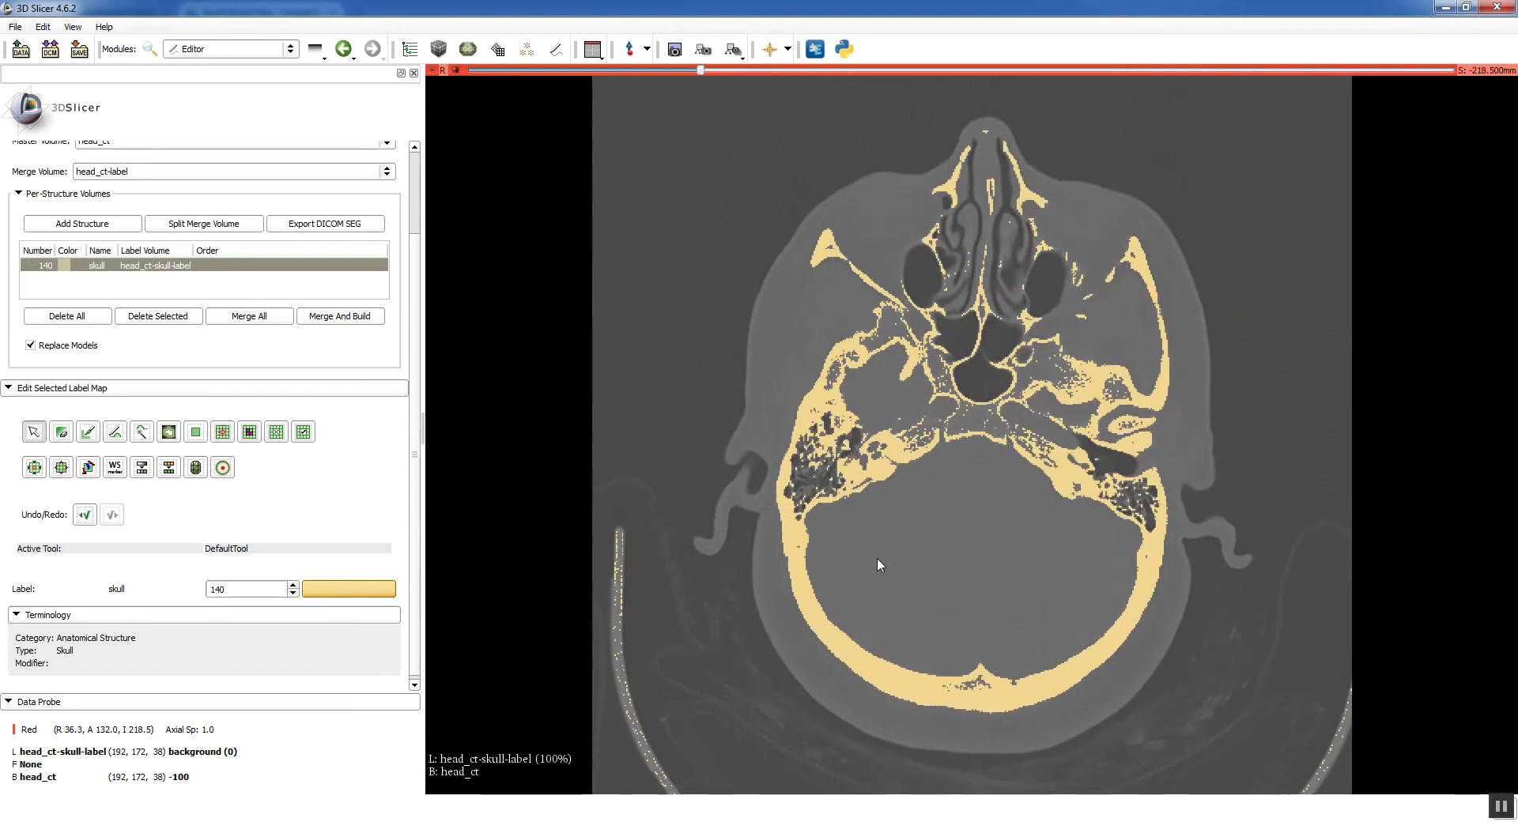
{"action": "scroll", "coordinate": [877, 559], "scroll_direction": "up", "scroll_amount": 20}
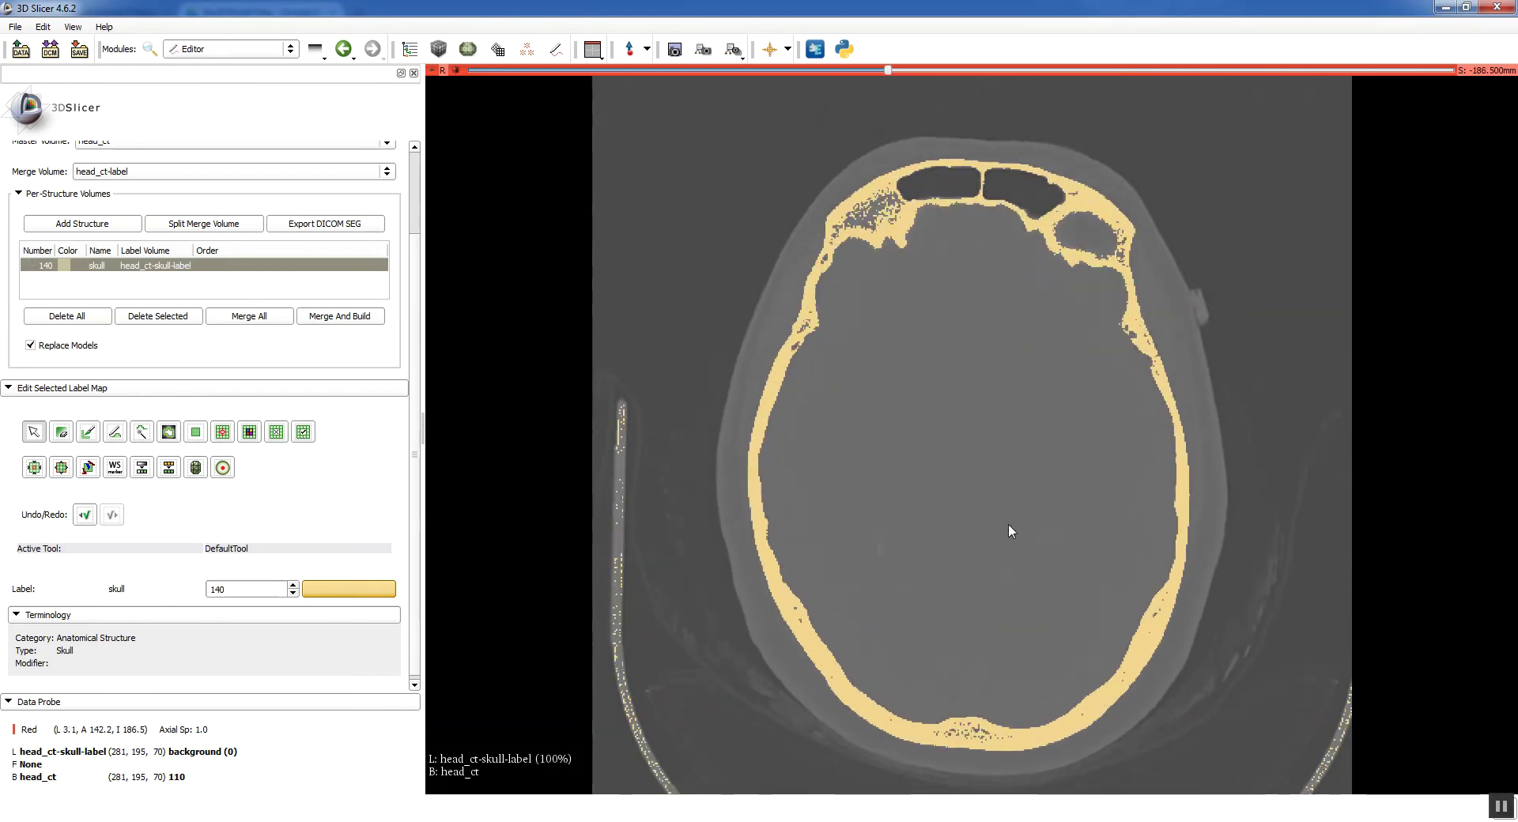
{"action": "scroll", "coordinate": [928, 547], "scroll_direction": "up", "scroll_amount": 4}
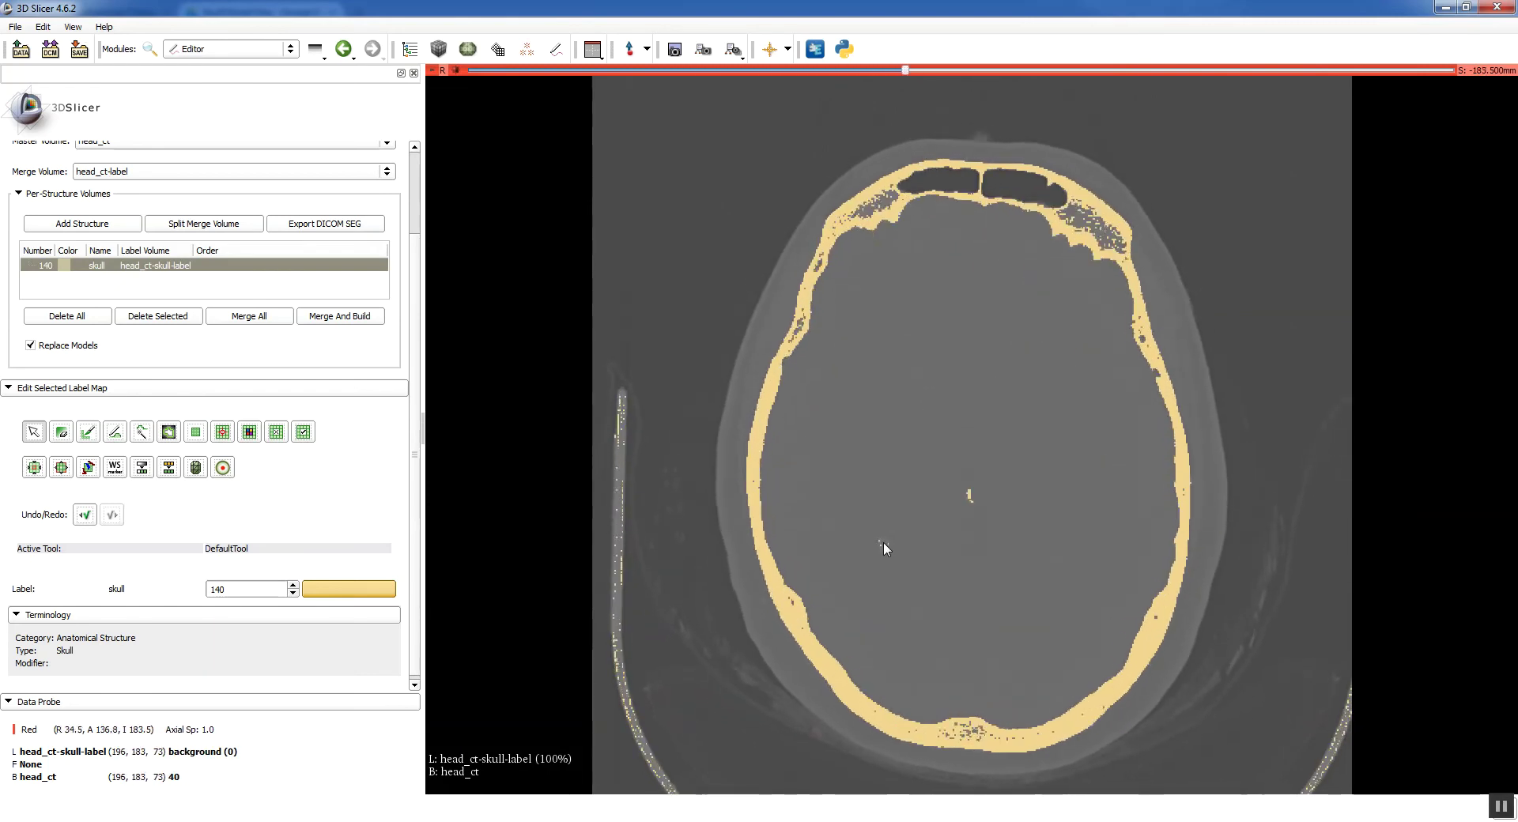
{"action": "scroll", "coordinate": [884, 542], "scroll_direction": "down", "scroll_amount": 12}
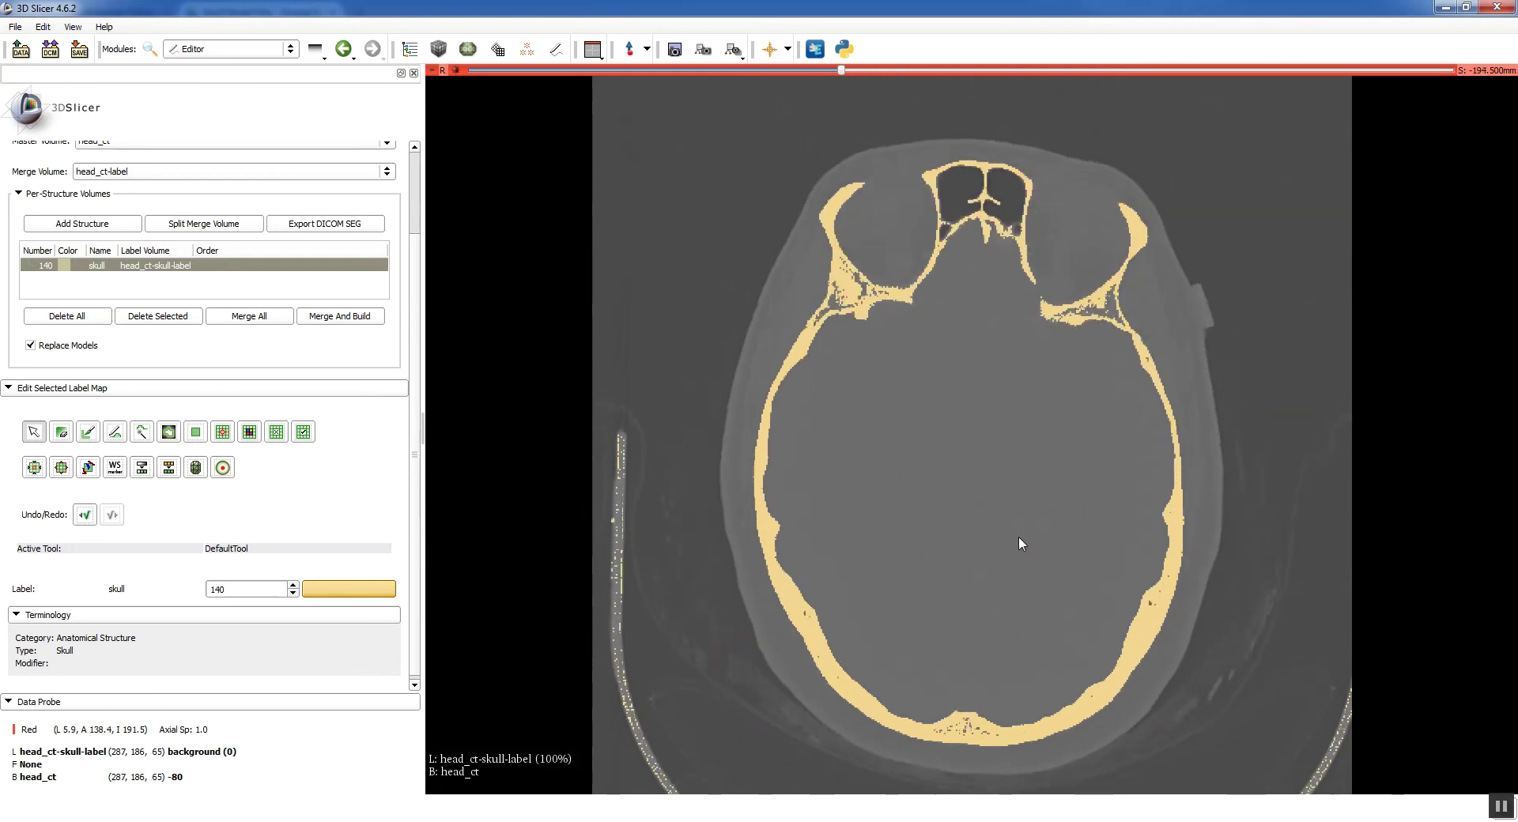
{"action": "scroll", "coordinate": [1019, 538], "scroll_direction": "down", "scroll_amount": 20}
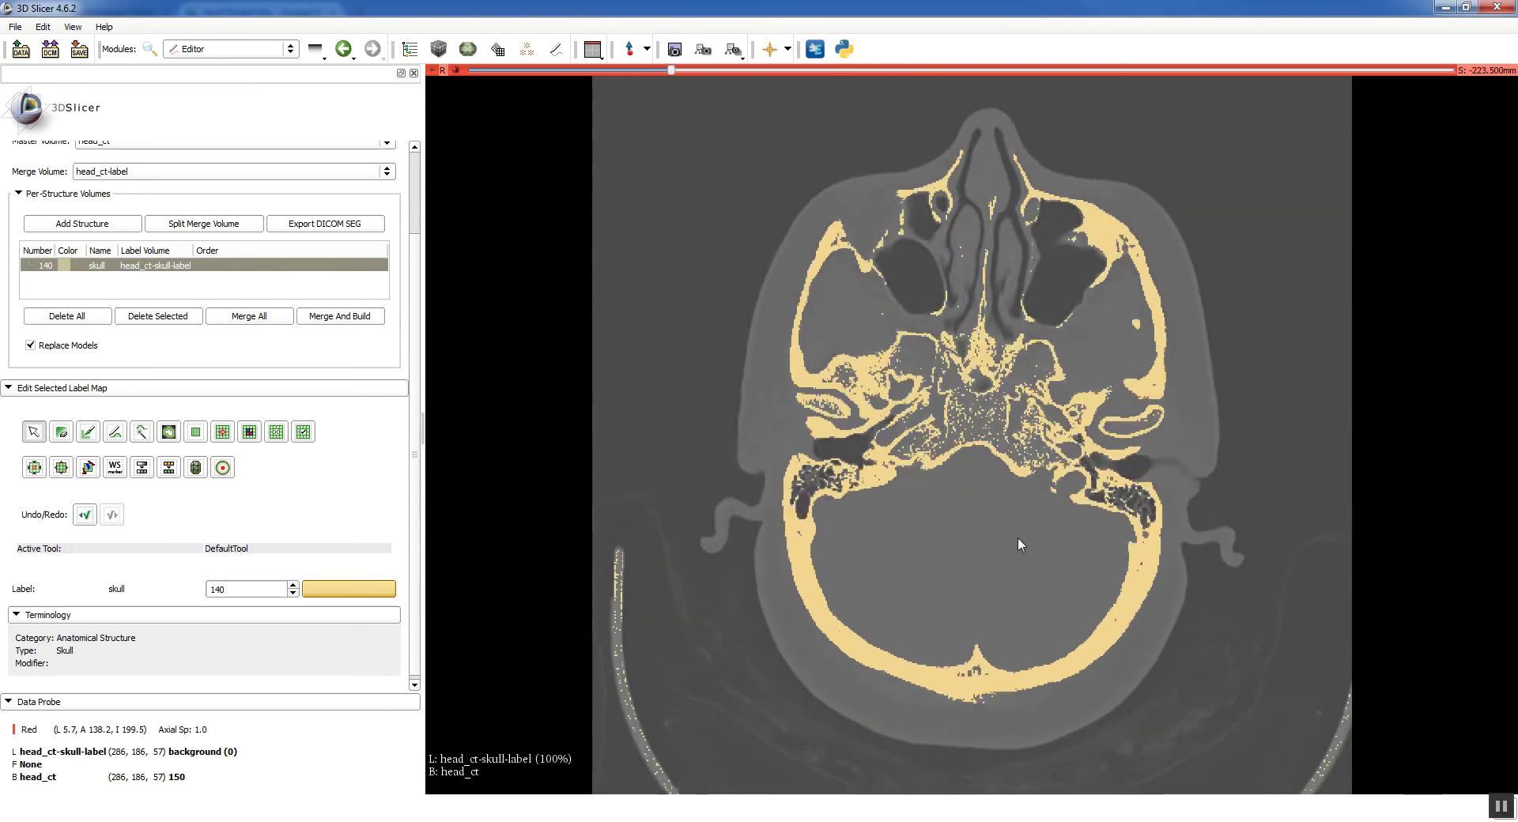
{"action": "scroll", "coordinate": [1018, 539], "scroll_direction": "down", "scroll_amount": 19}
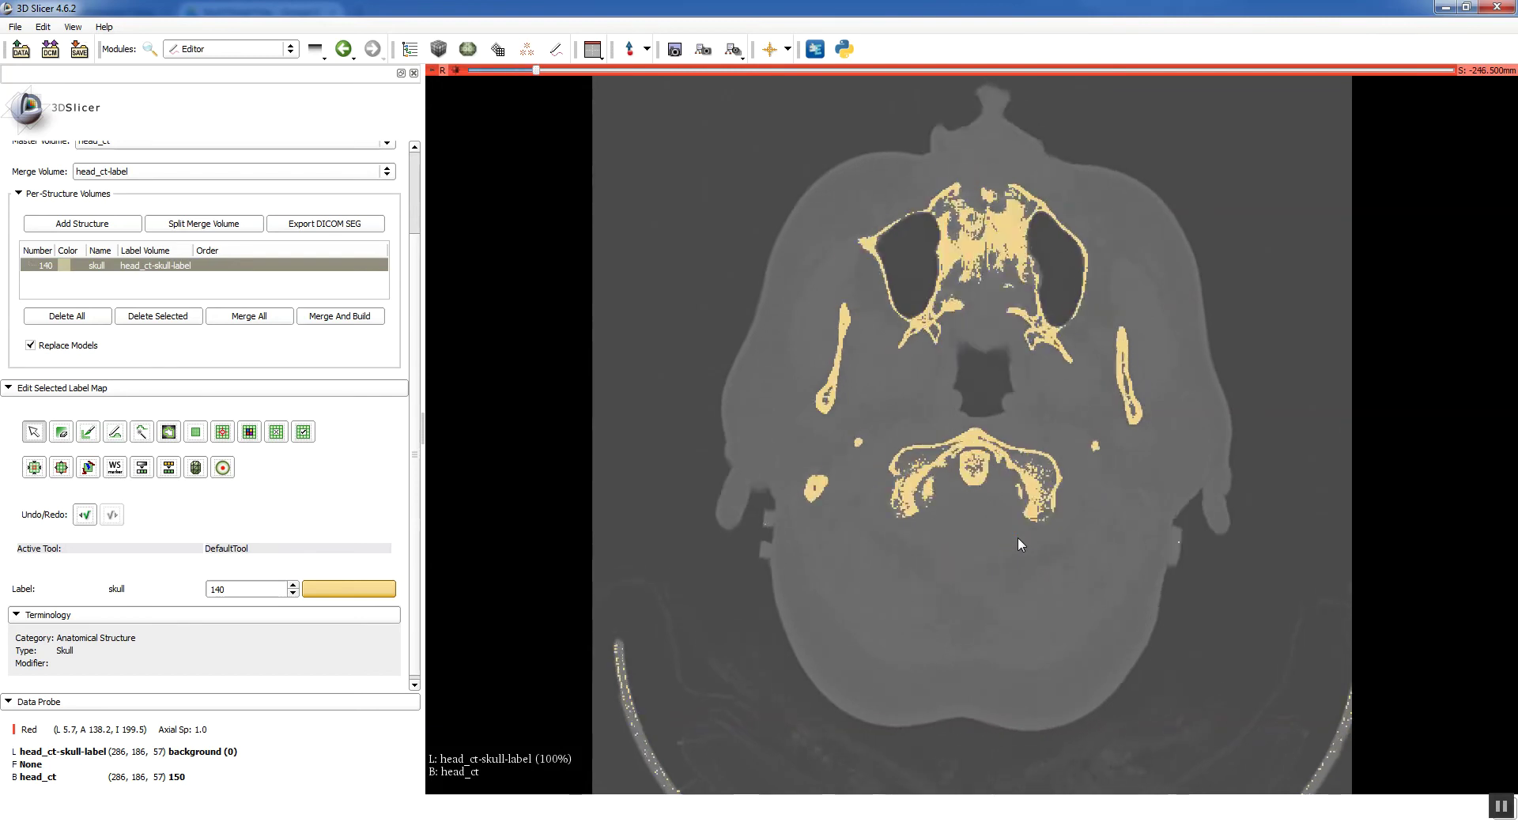
{"action": "scroll", "coordinate": [1018, 538], "scroll_direction": "up", "scroll_amount": 20}
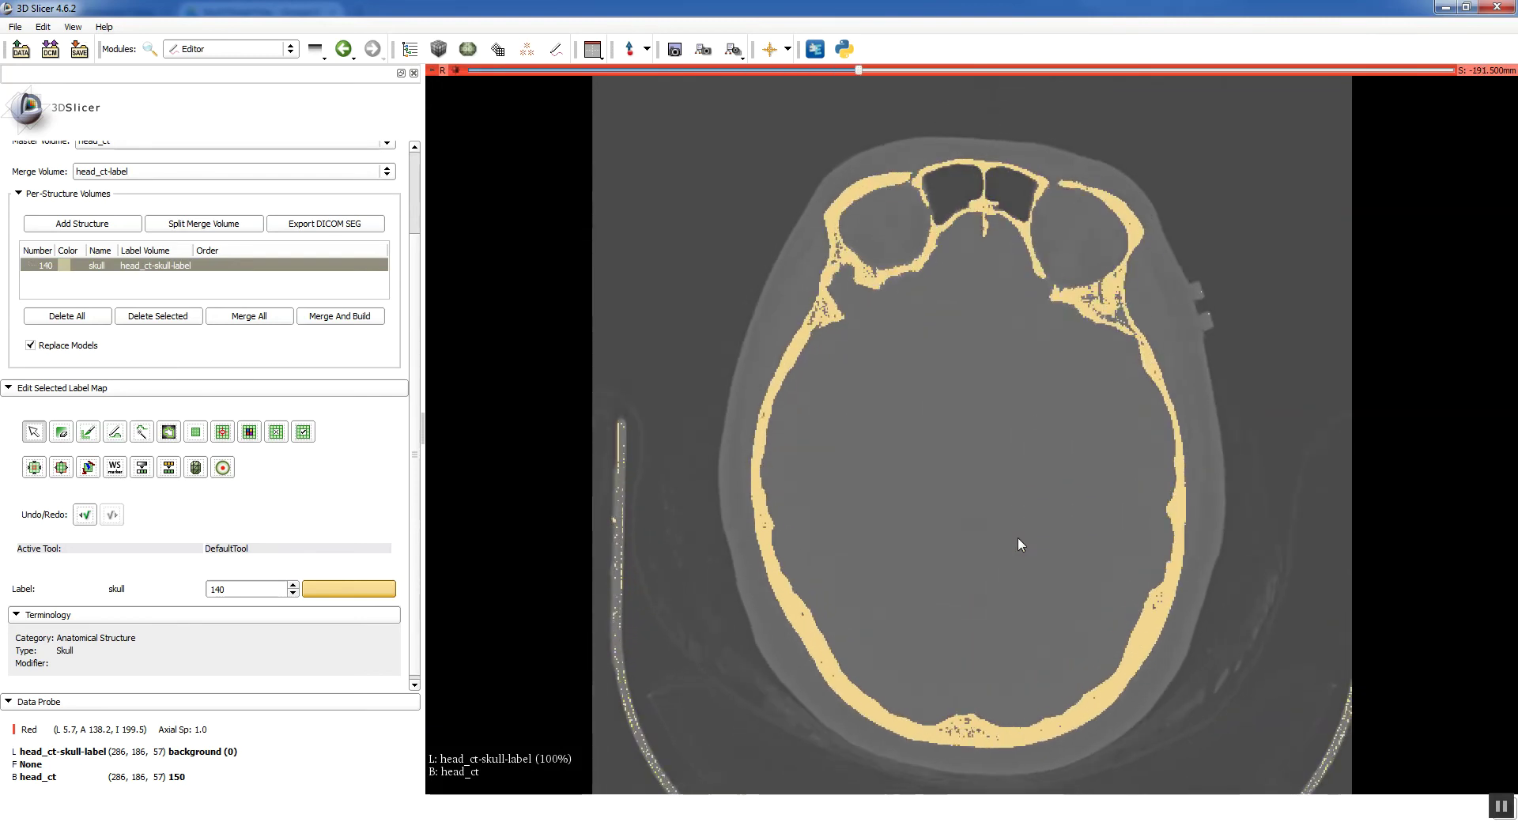
{"action": "scroll", "coordinate": [1018, 537], "scroll_direction": "up", "scroll_amount": 14}
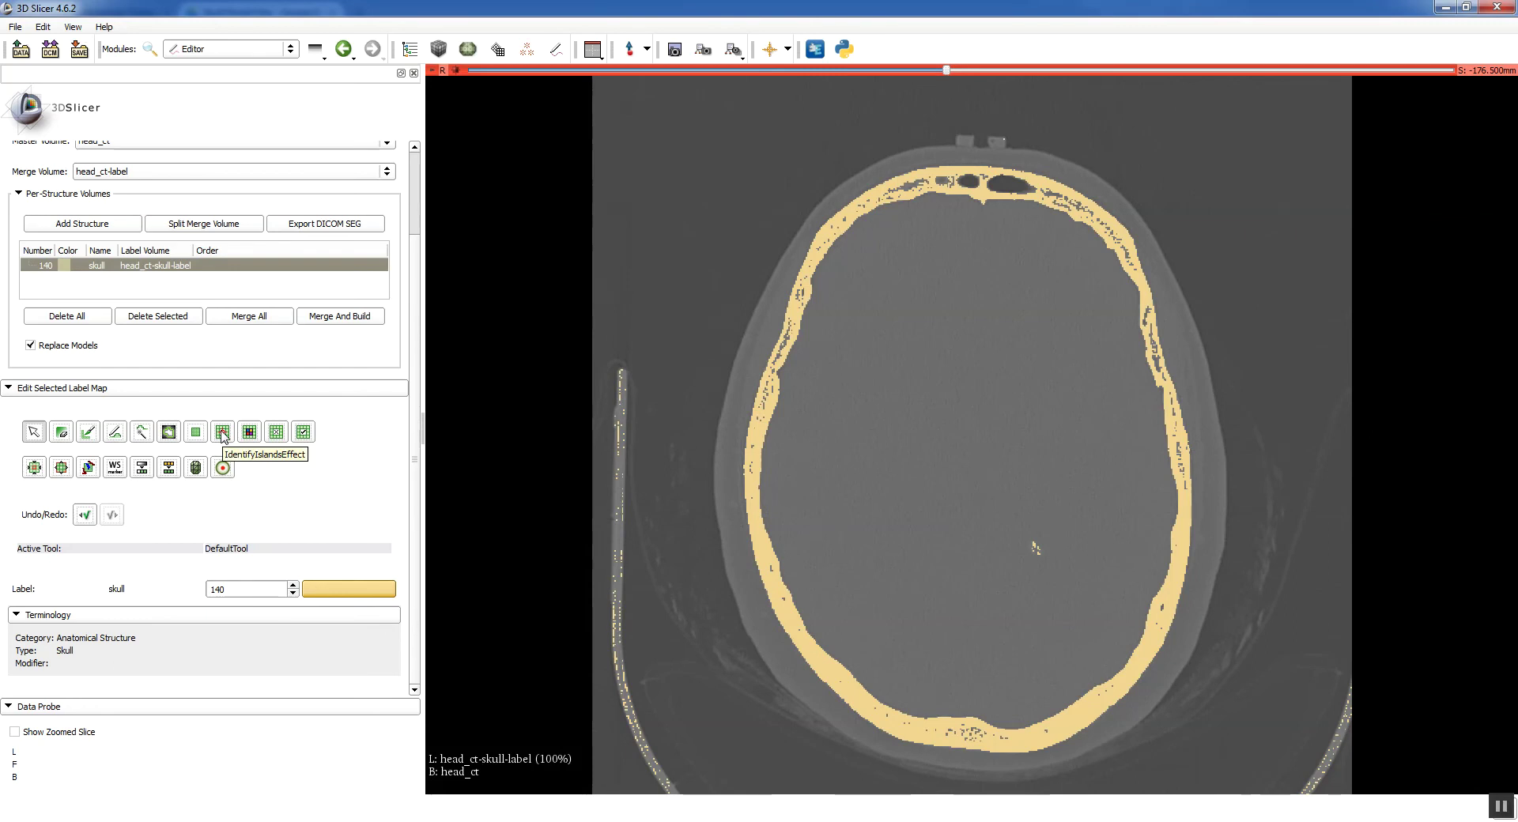
Step: Run Identify Islands on the skull label so the connected bone turns green as label 1
{"action": "left_click", "coordinate": [222, 432]}
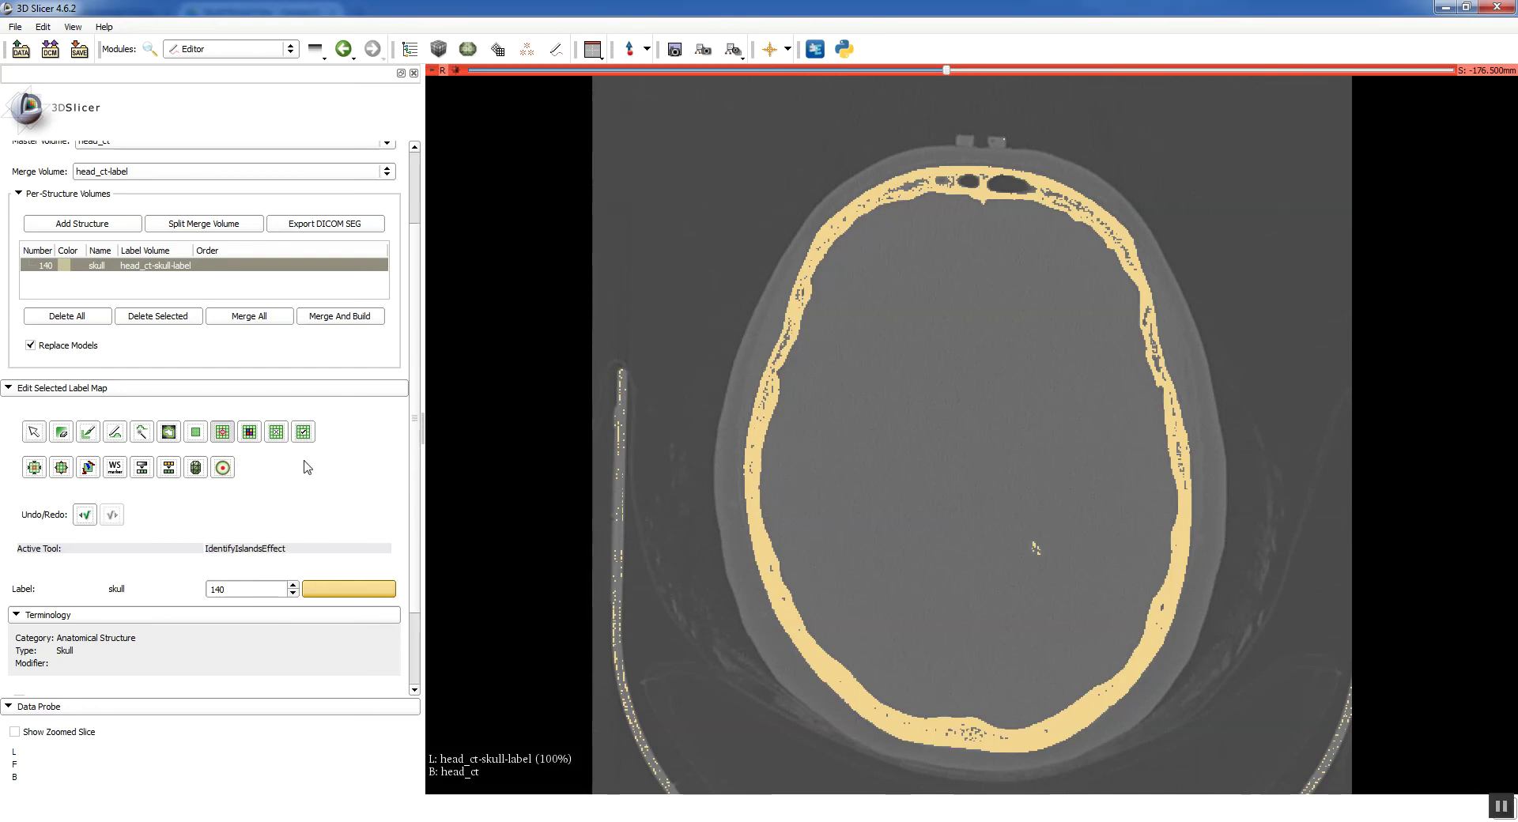
{"action": "left_click_drag", "start_coordinate": [416, 394], "coordinate": [415, 502]}
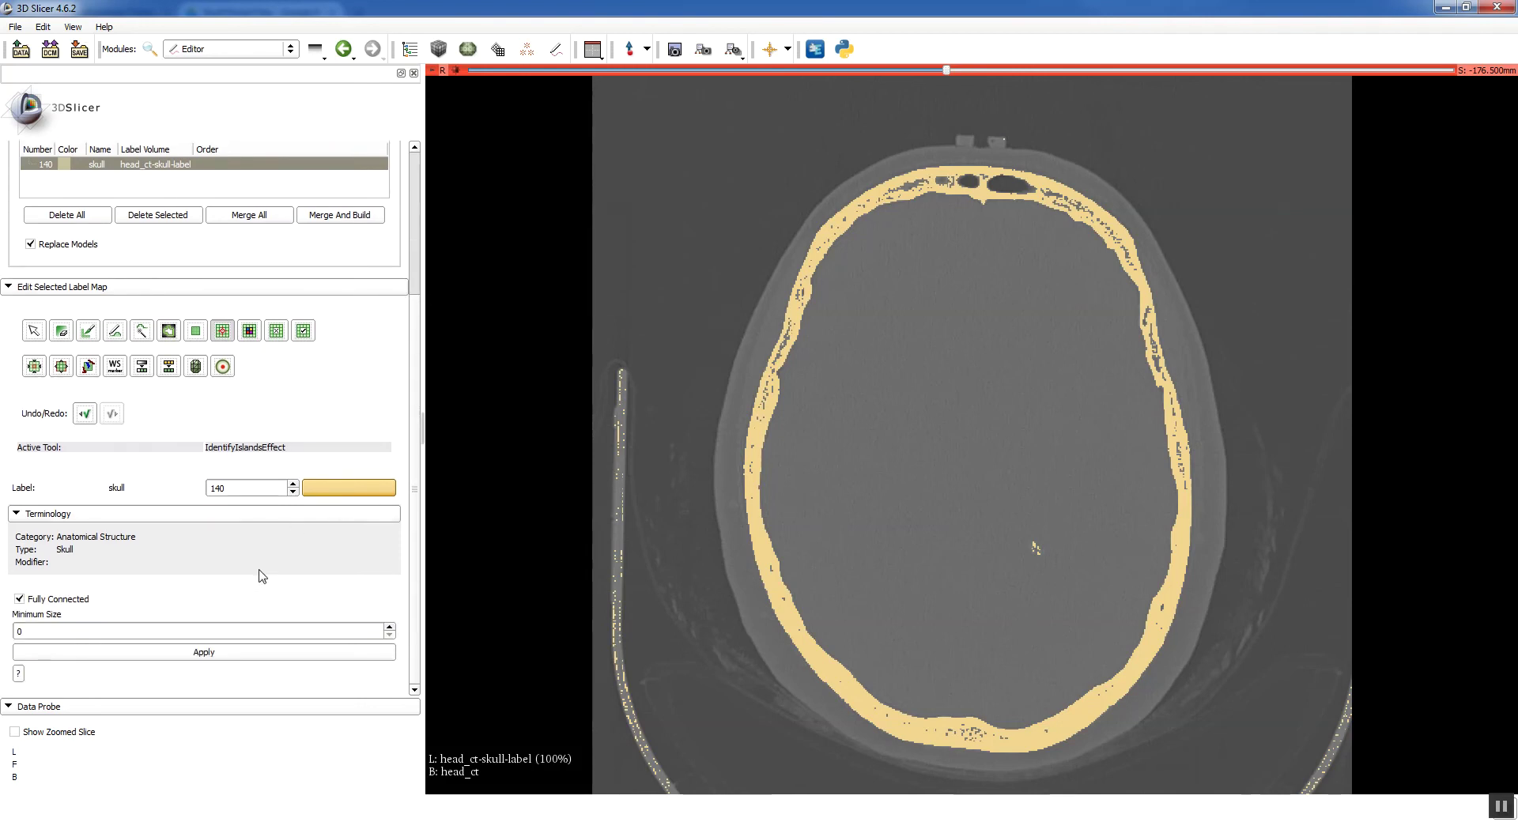
{"action": "left_click", "coordinate": [210, 652]}
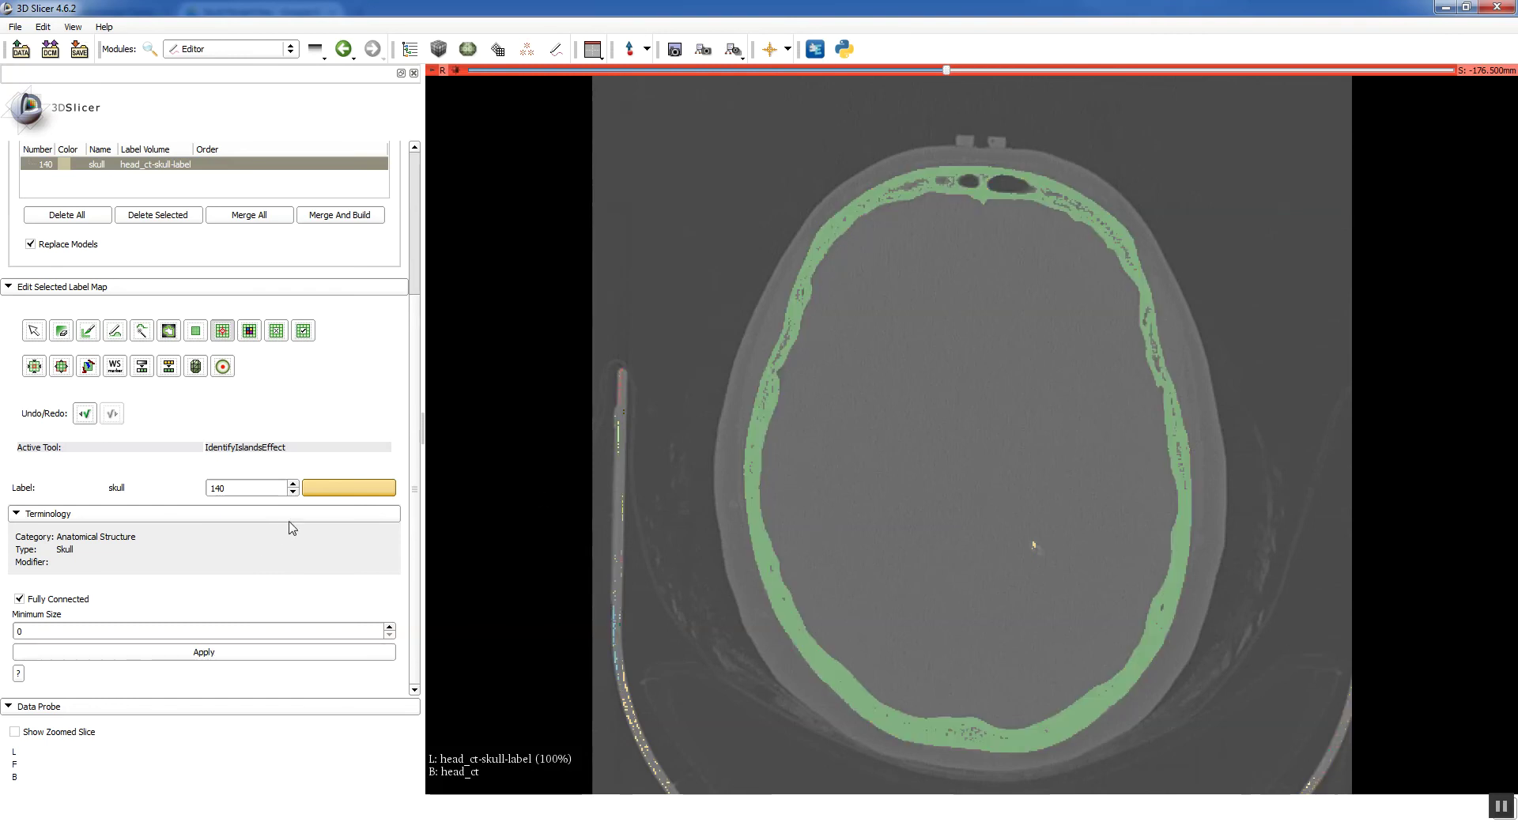
{"action": "scroll", "coordinate": [671, 473], "scroll_direction": "down", "scroll_amount": 4}
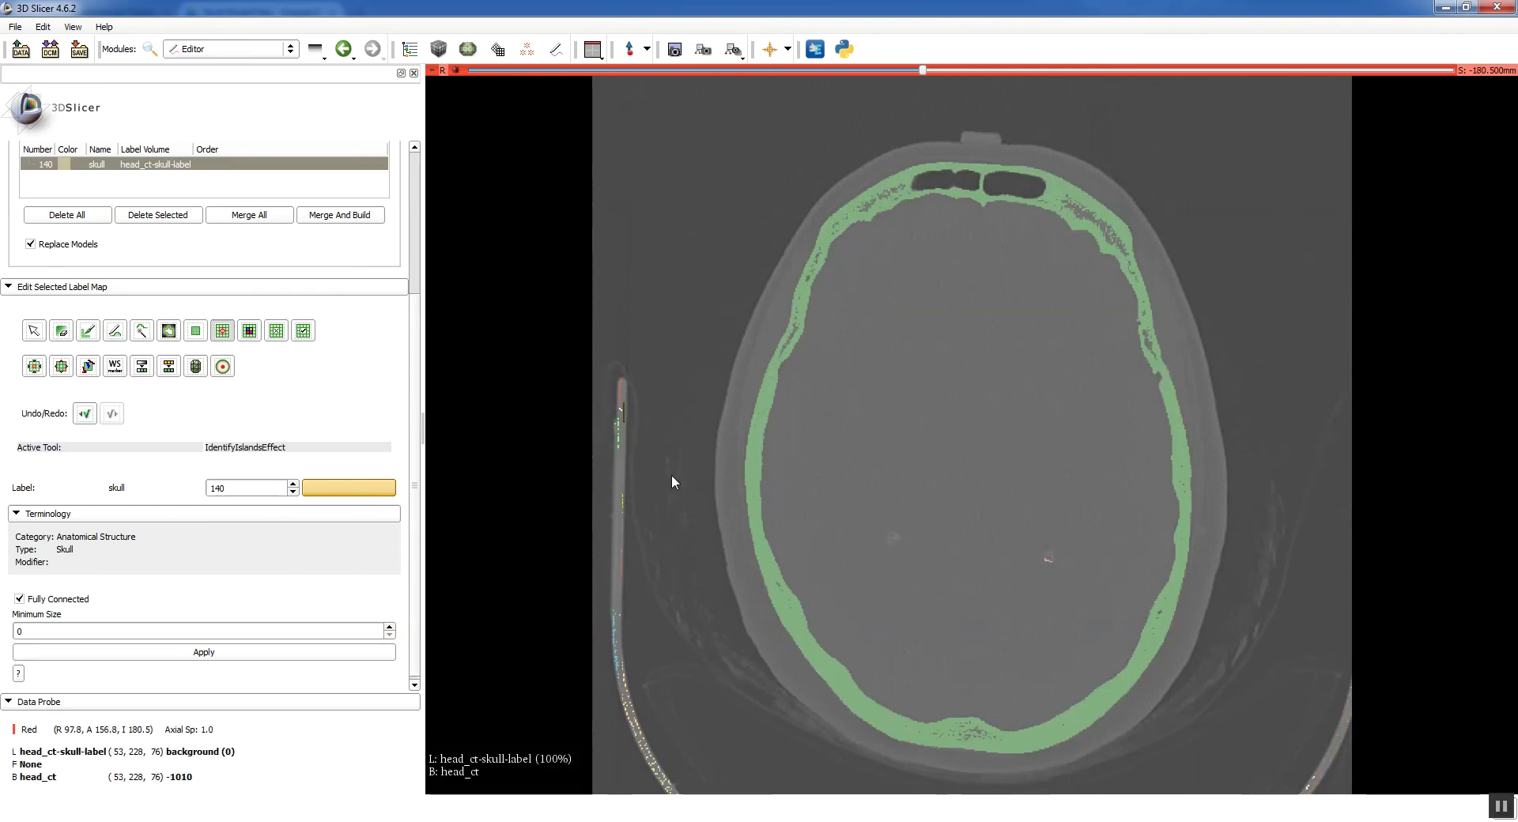
{"action": "scroll", "coordinate": [671, 476], "scroll_direction": "down", "scroll_amount": 20}
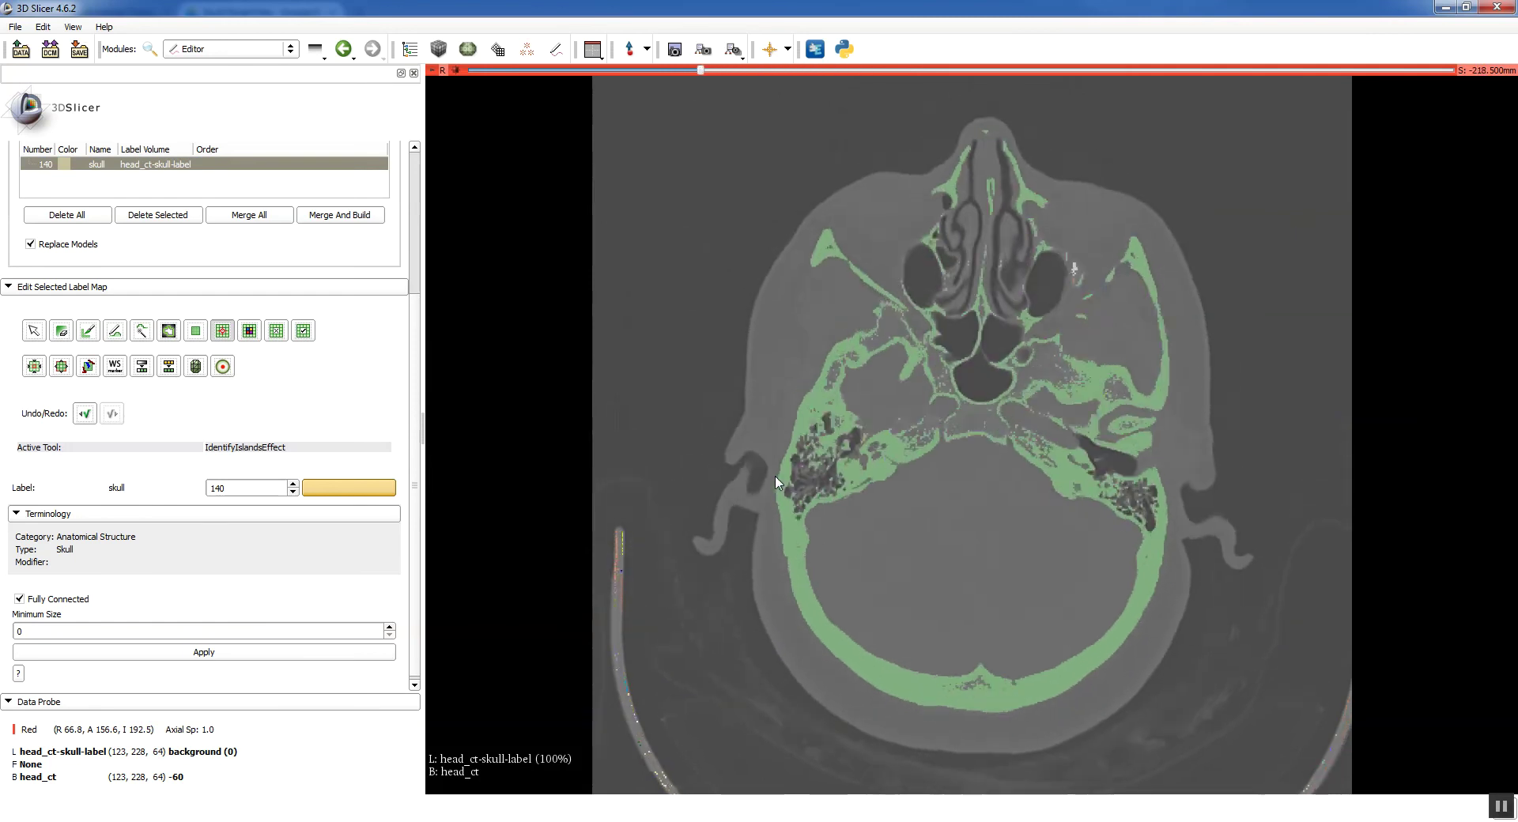
{"action": "scroll", "coordinate": [775, 479], "scroll_direction": "up", "scroll_amount": 20}
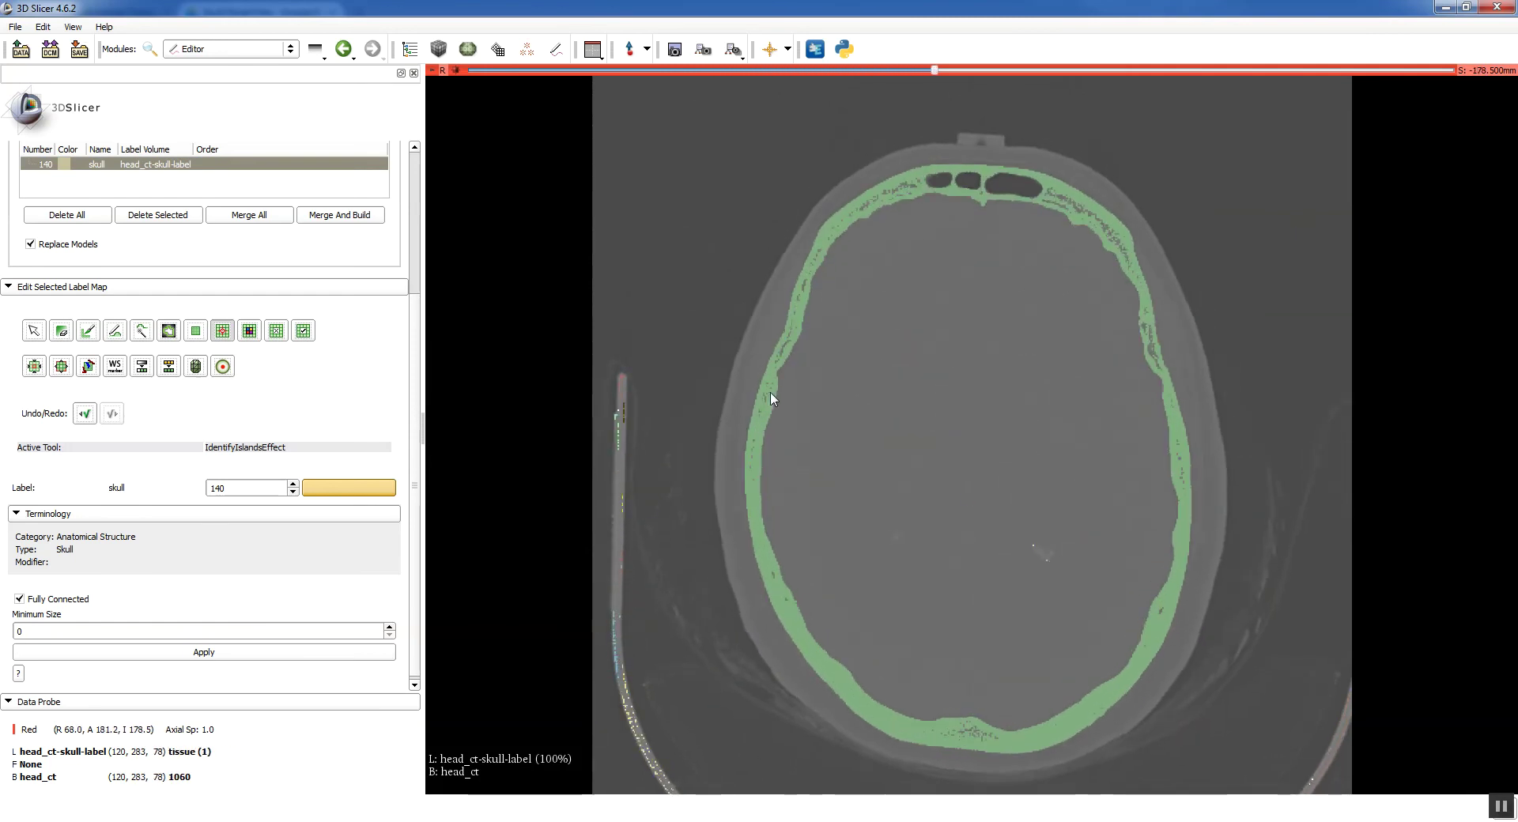
Step: Keep only the skull-ring island with Save Island, removing specks on the tube and in the brain
{"action": "left_click", "coordinate": [304, 332]}
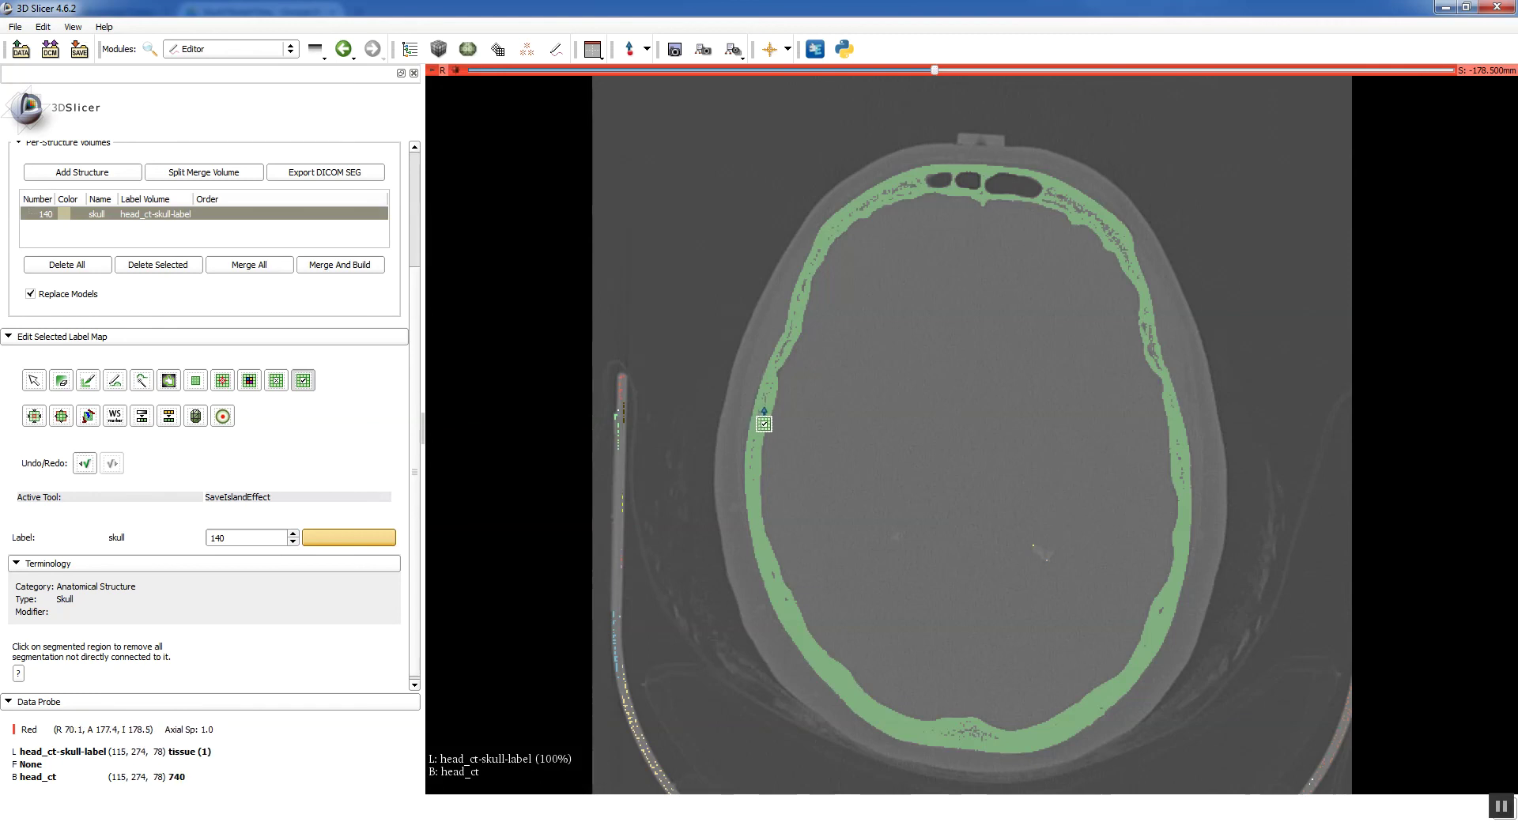
{"action": "left_click", "coordinate": [764, 422]}
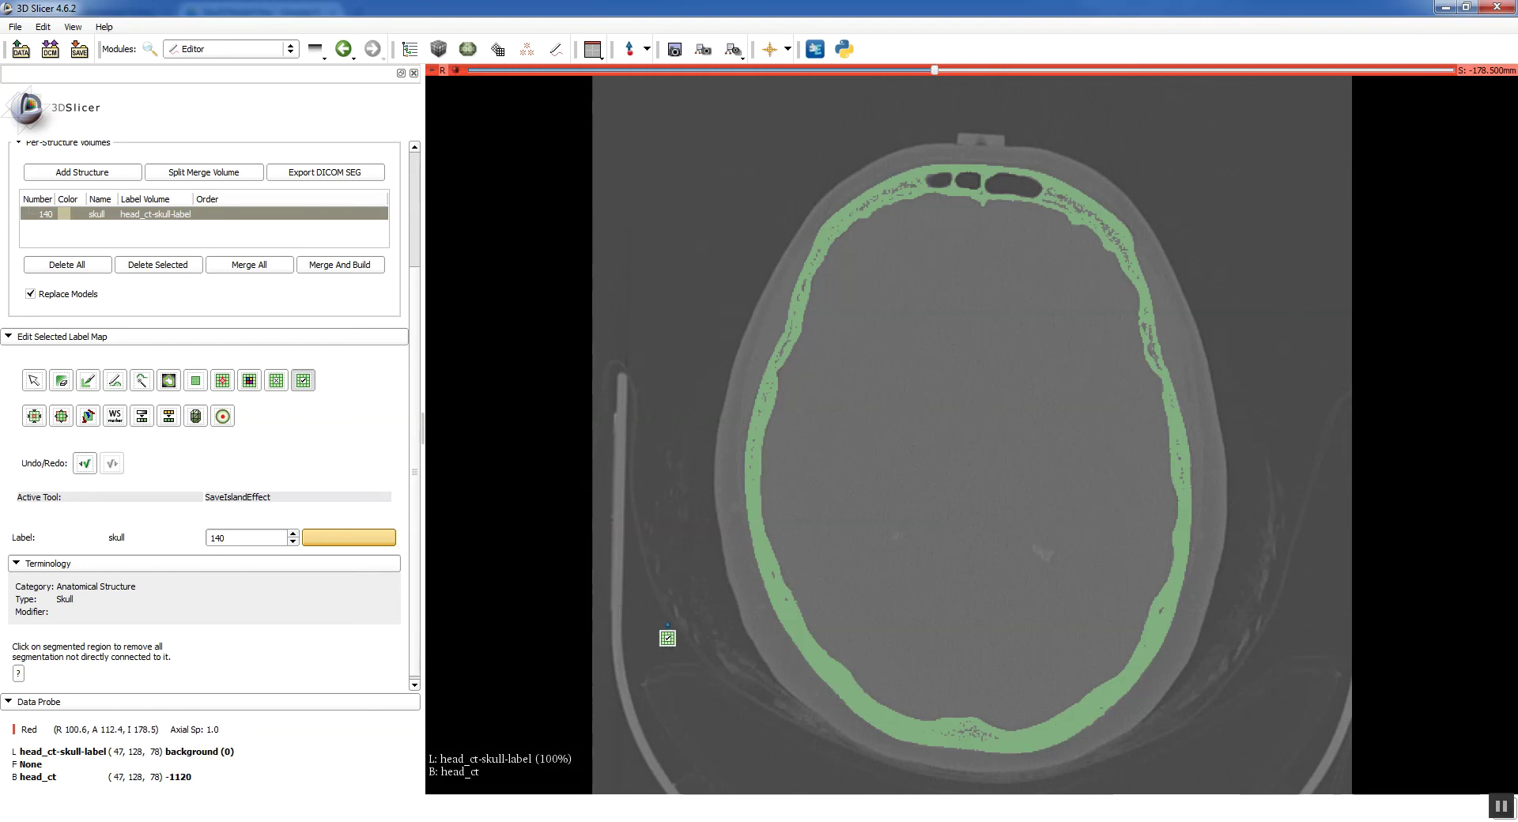
{"action": "scroll", "coordinate": [949, 609], "scroll_direction": "up", "scroll_amount": 20}
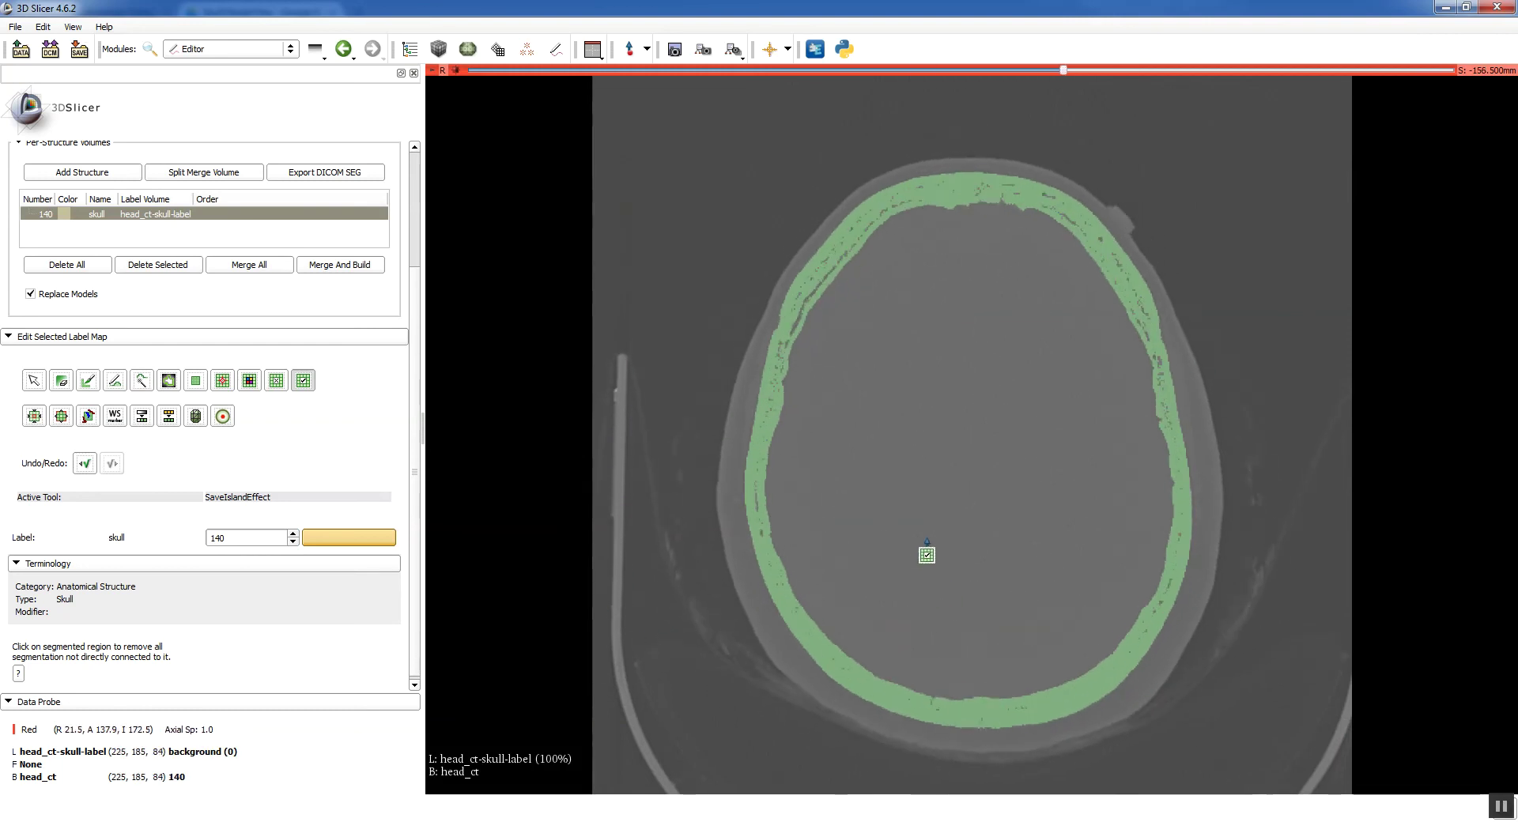
{"action": "scroll", "coordinate": [927, 553], "scroll_direction": "down", "scroll_amount": 20}
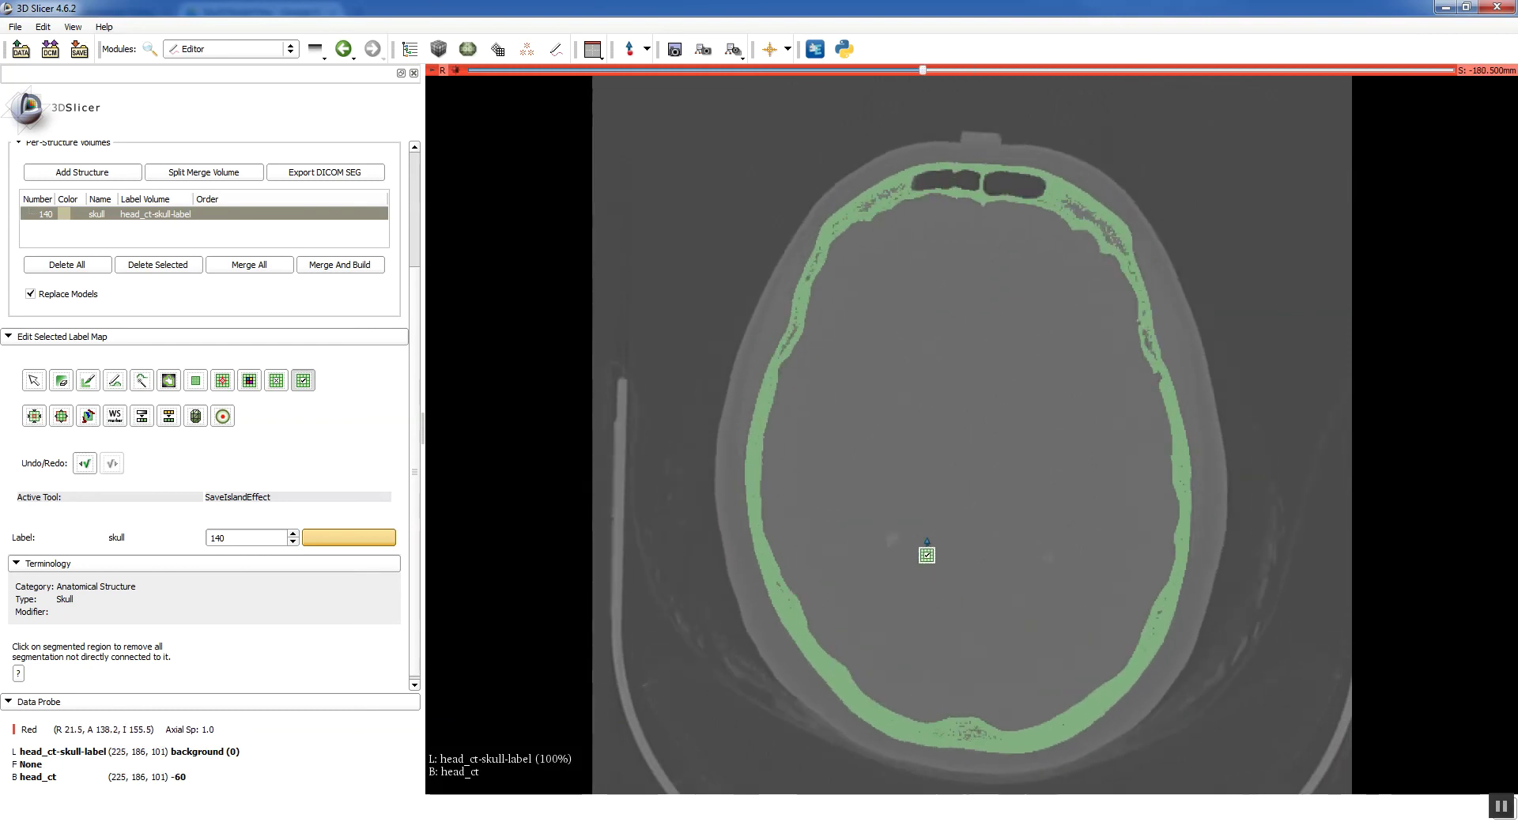
{"action": "scroll", "coordinate": [927, 554], "scroll_direction": "down", "scroll_amount": 9}
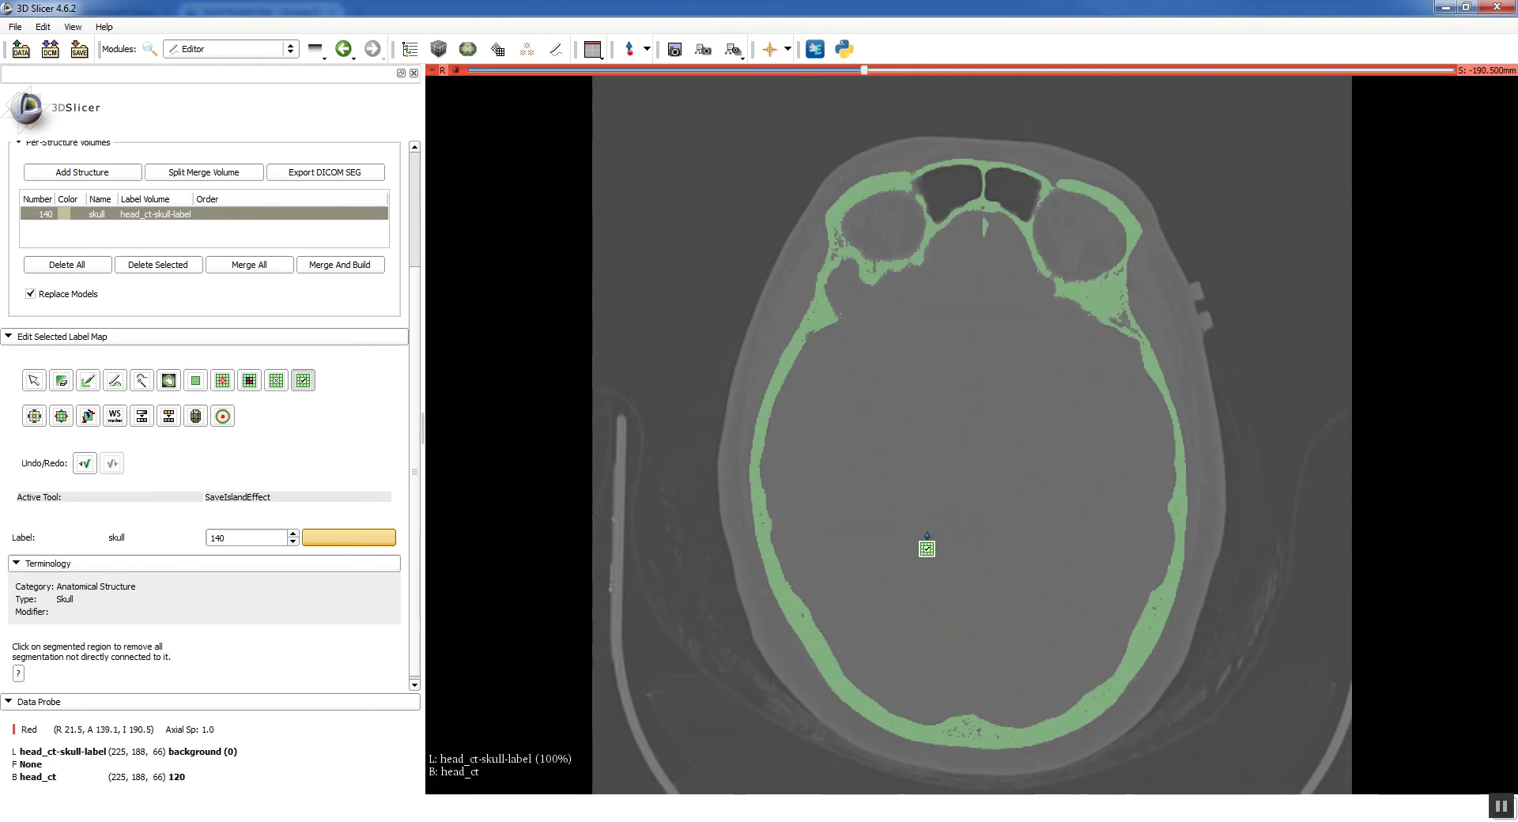
{"action": "scroll", "coordinate": [925, 500], "scroll_direction": "down", "scroll_amount": 10}
{"action": "scroll", "coordinate": [925, 500], "scroll_direction": "down", "scroll_amount": 20}
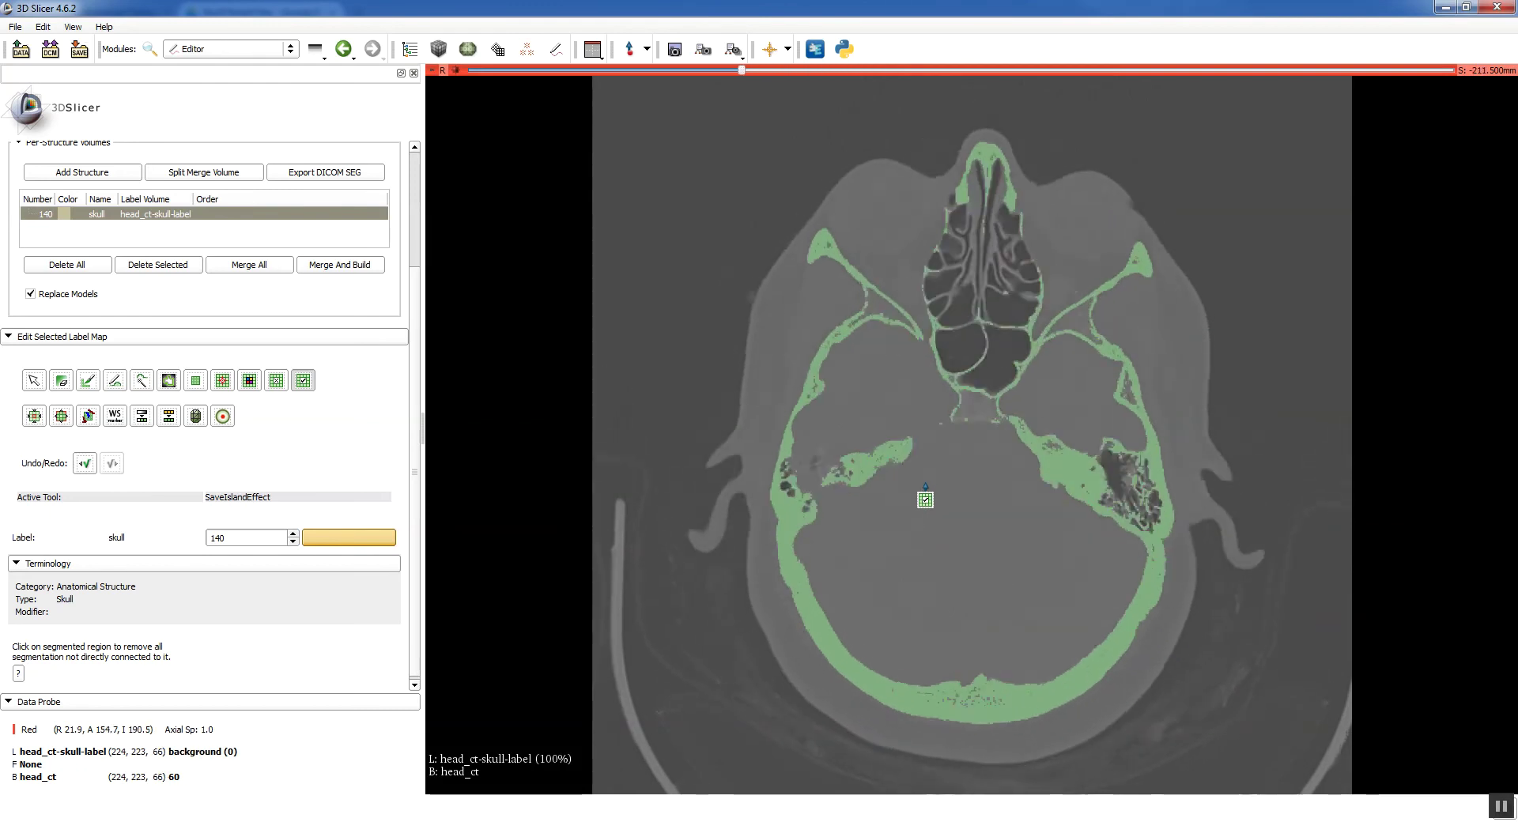
{"action": "scroll", "coordinate": [925, 500], "scroll_direction": "up", "scroll_amount": 16}
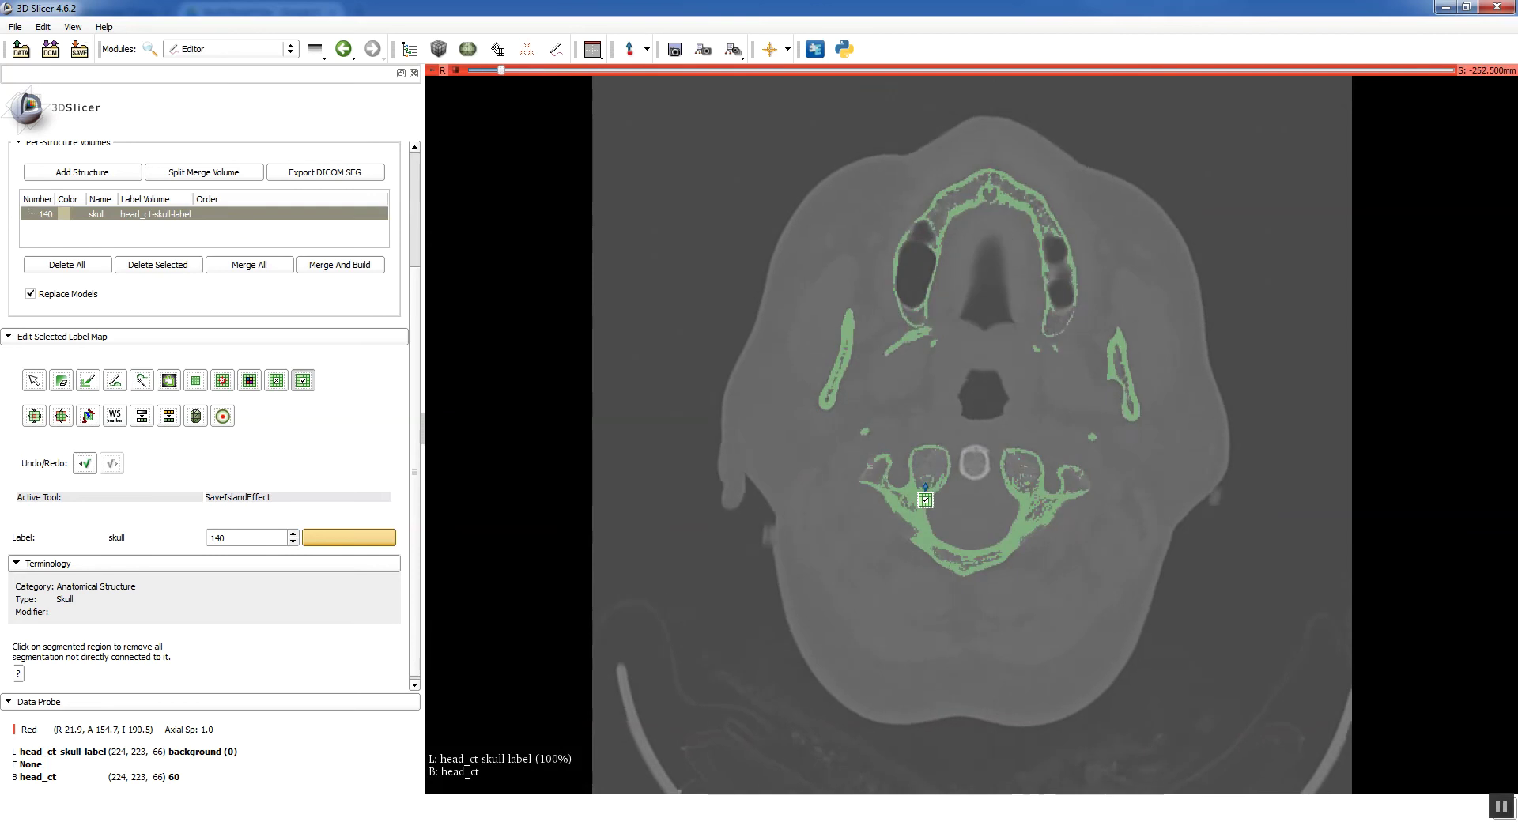
{"action": "scroll", "coordinate": [925, 500], "scroll_direction": "up", "scroll_amount": 20}
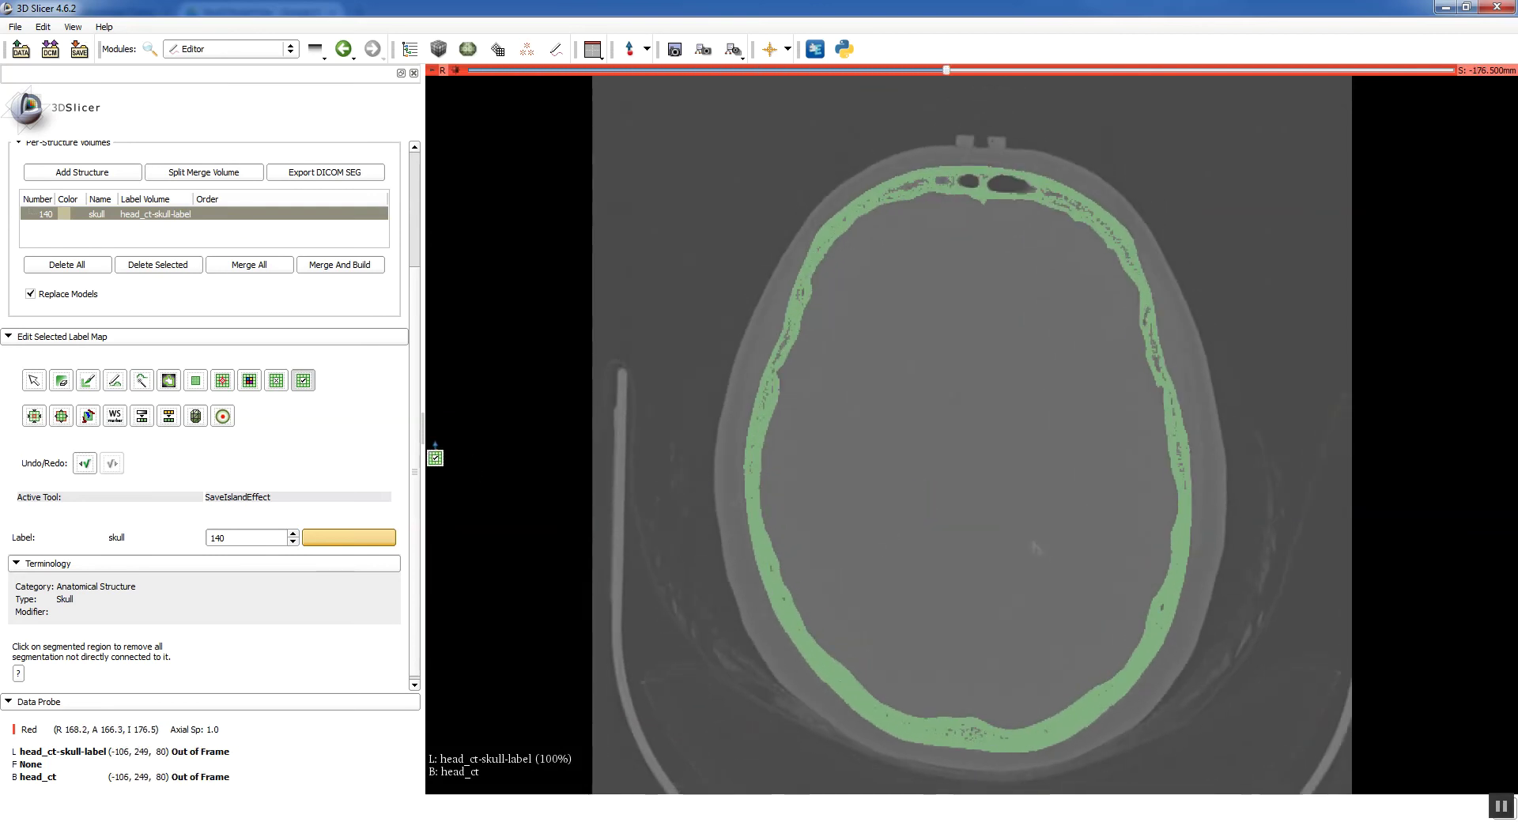
Step: Switch to the Four-Up layout with axial, sagittal, coronal and 3D views
{"action": "left_click", "coordinate": [592, 49]}
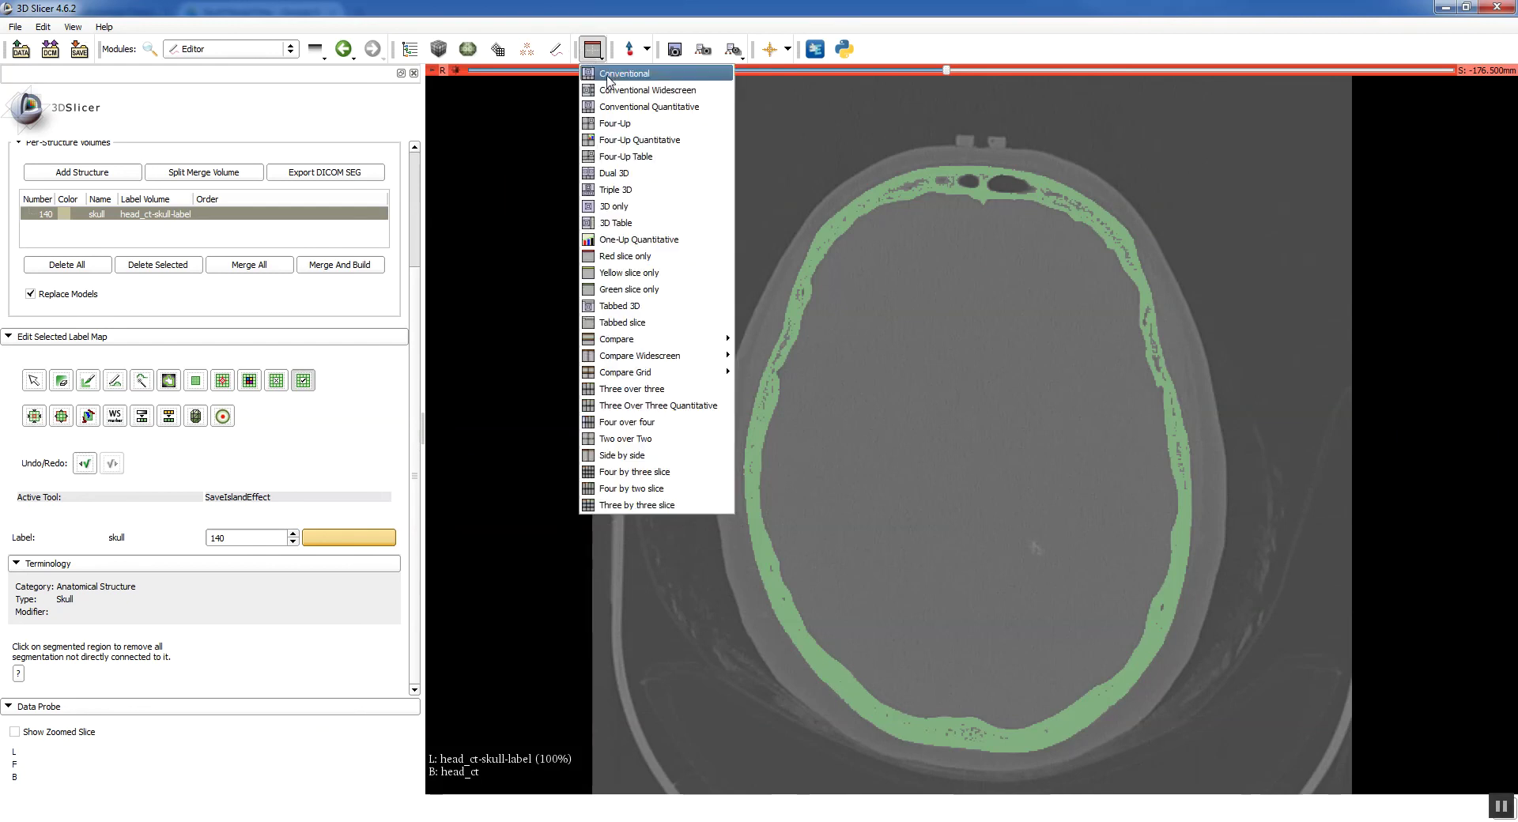
{"action": "left_click", "coordinate": [616, 123]}
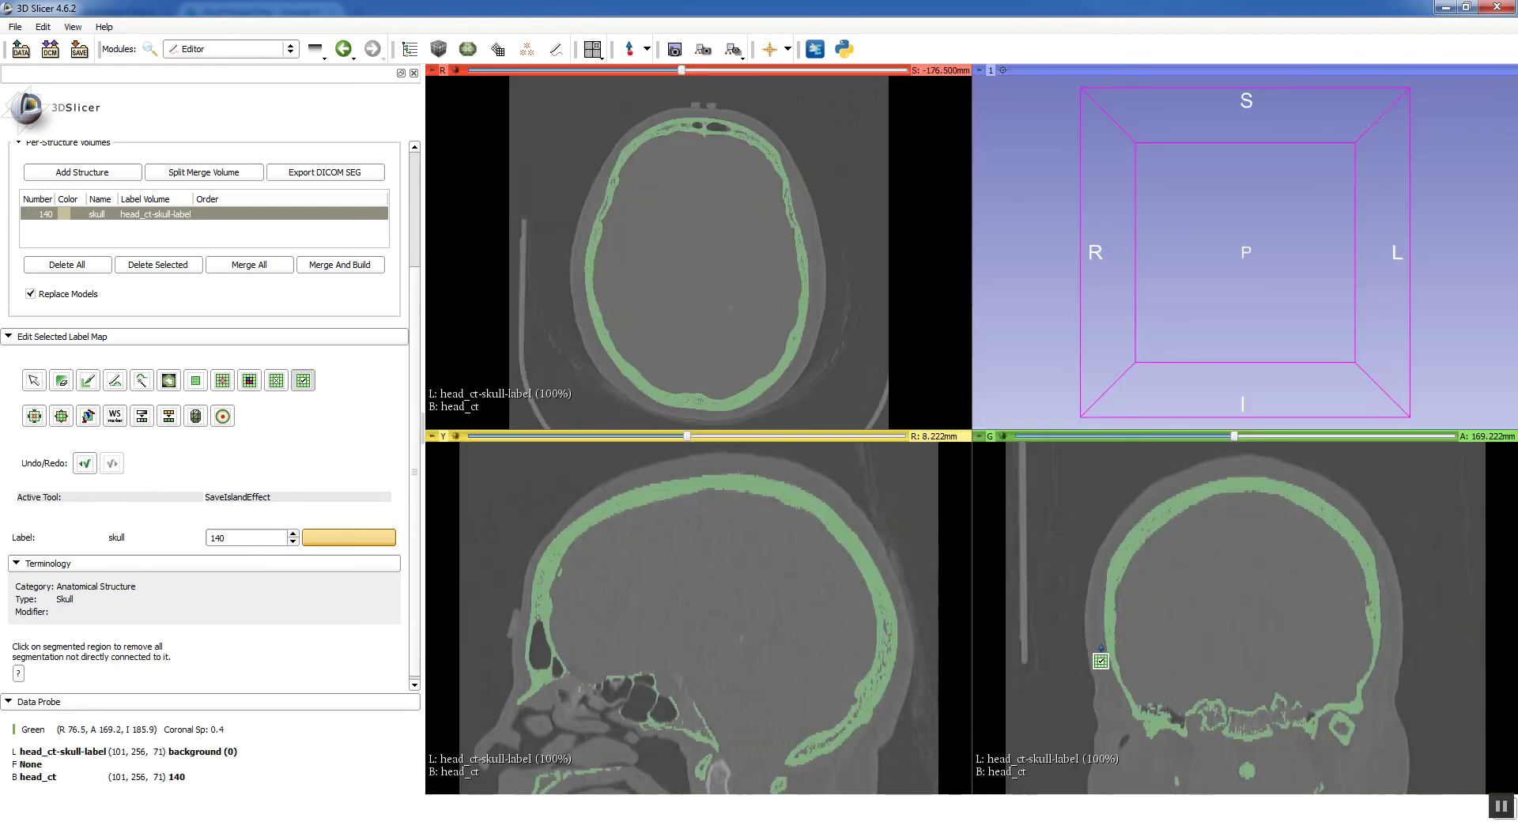
{"action": "scroll", "coordinate": [1110, 650], "scroll_direction": "up", "scroll_amount": 4}
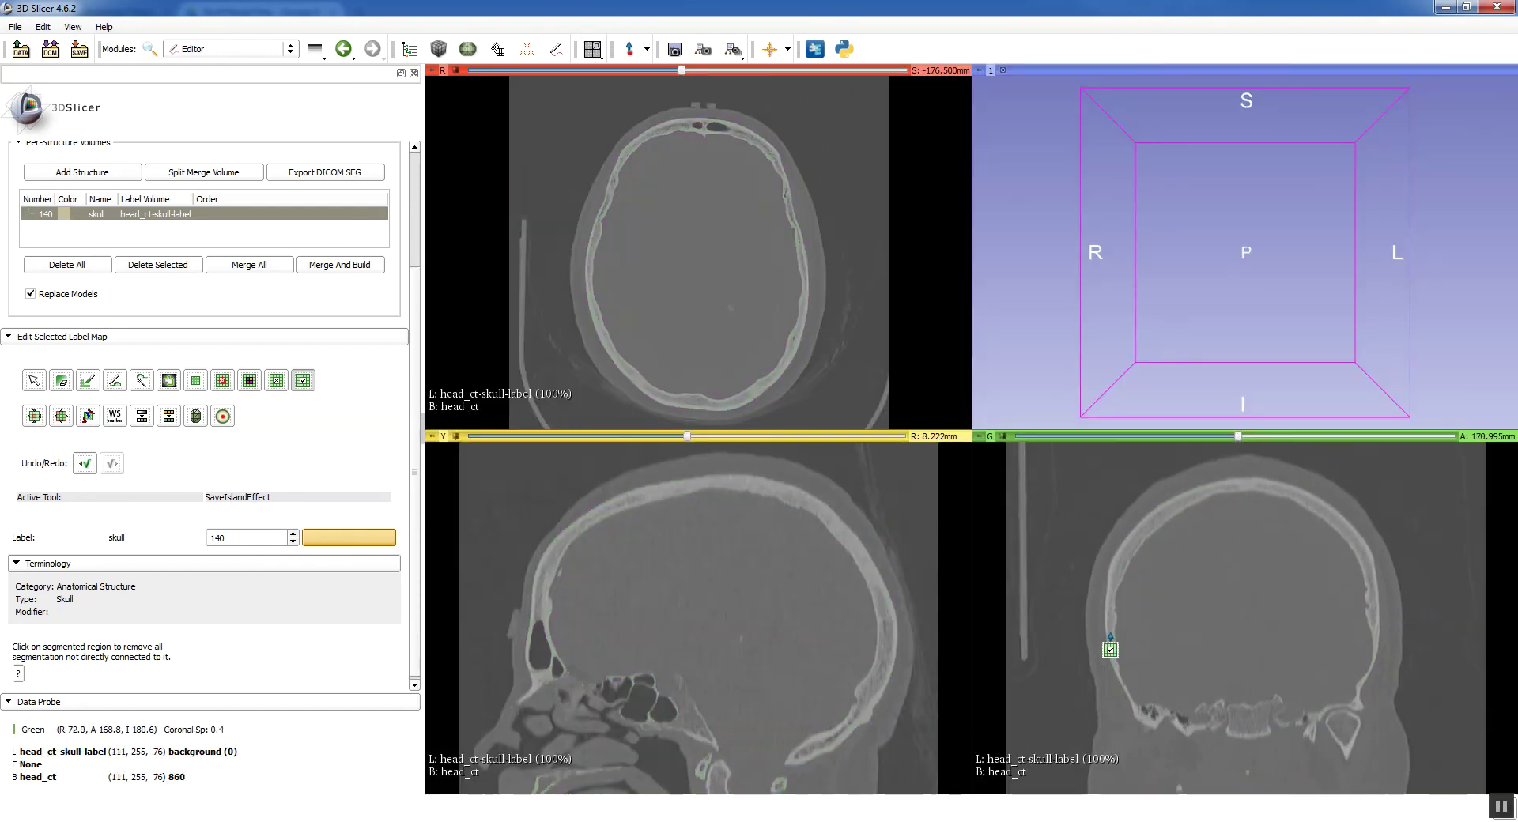
{"action": "scroll", "coordinate": [1110, 649], "scroll_direction": "up", "scroll_amount": 1}
{"action": "scroll", "coordinate": [695, 525], "scroll_direction": "down", "scroll_amount": 4}
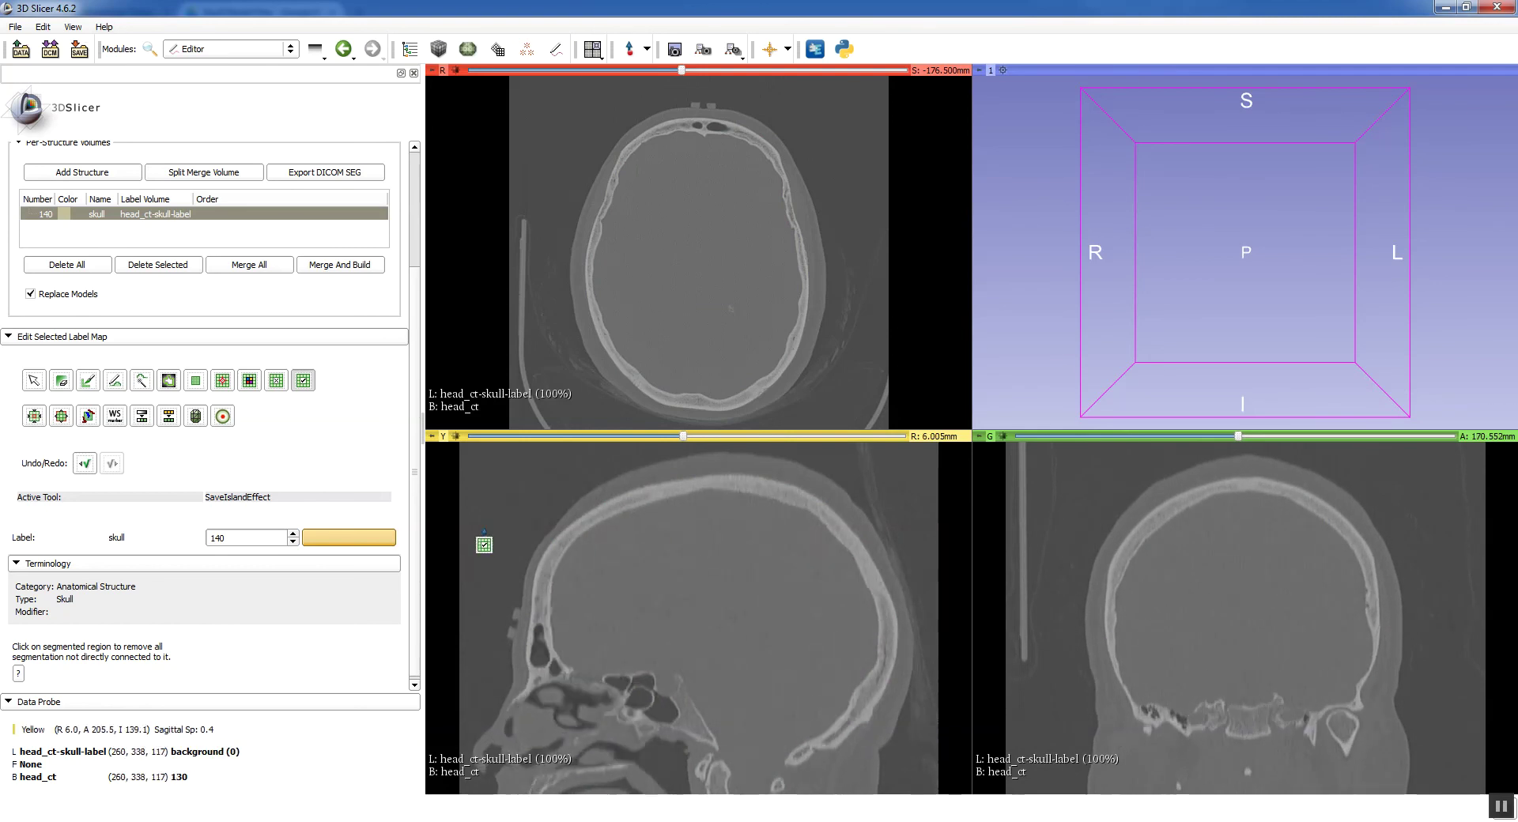
Step: Undo the accidental removal of the green skull label and return to the Default Tool
{"action": "scroll", "coordinate": [412, 514], "scroll_direction": "up", "scroll_amount": 3}
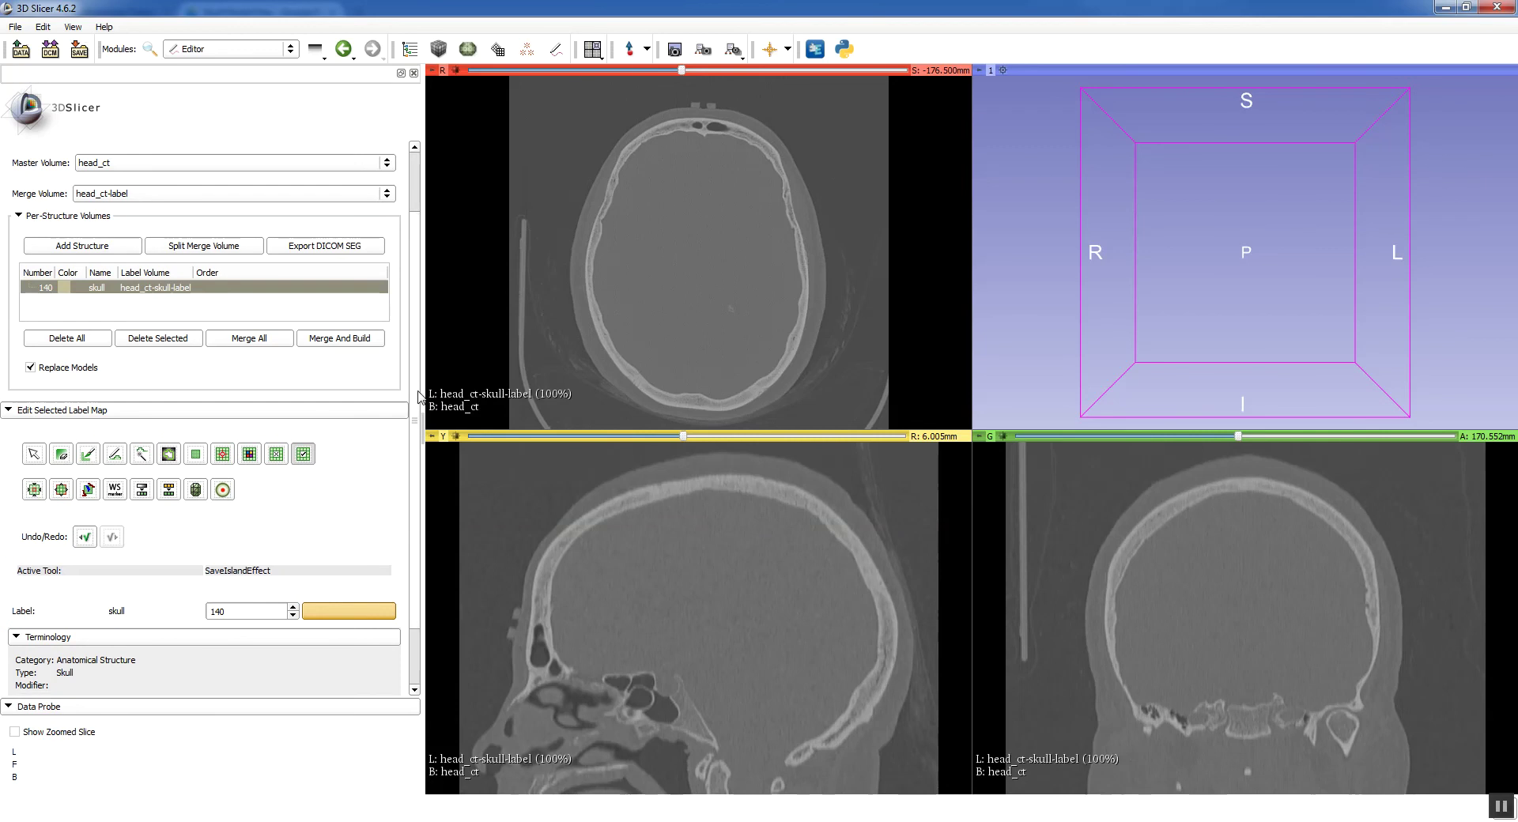
{"action": "scroll", "coordinate": [378, 470], "scroll_direction": "down", "scroll_amount": 3}
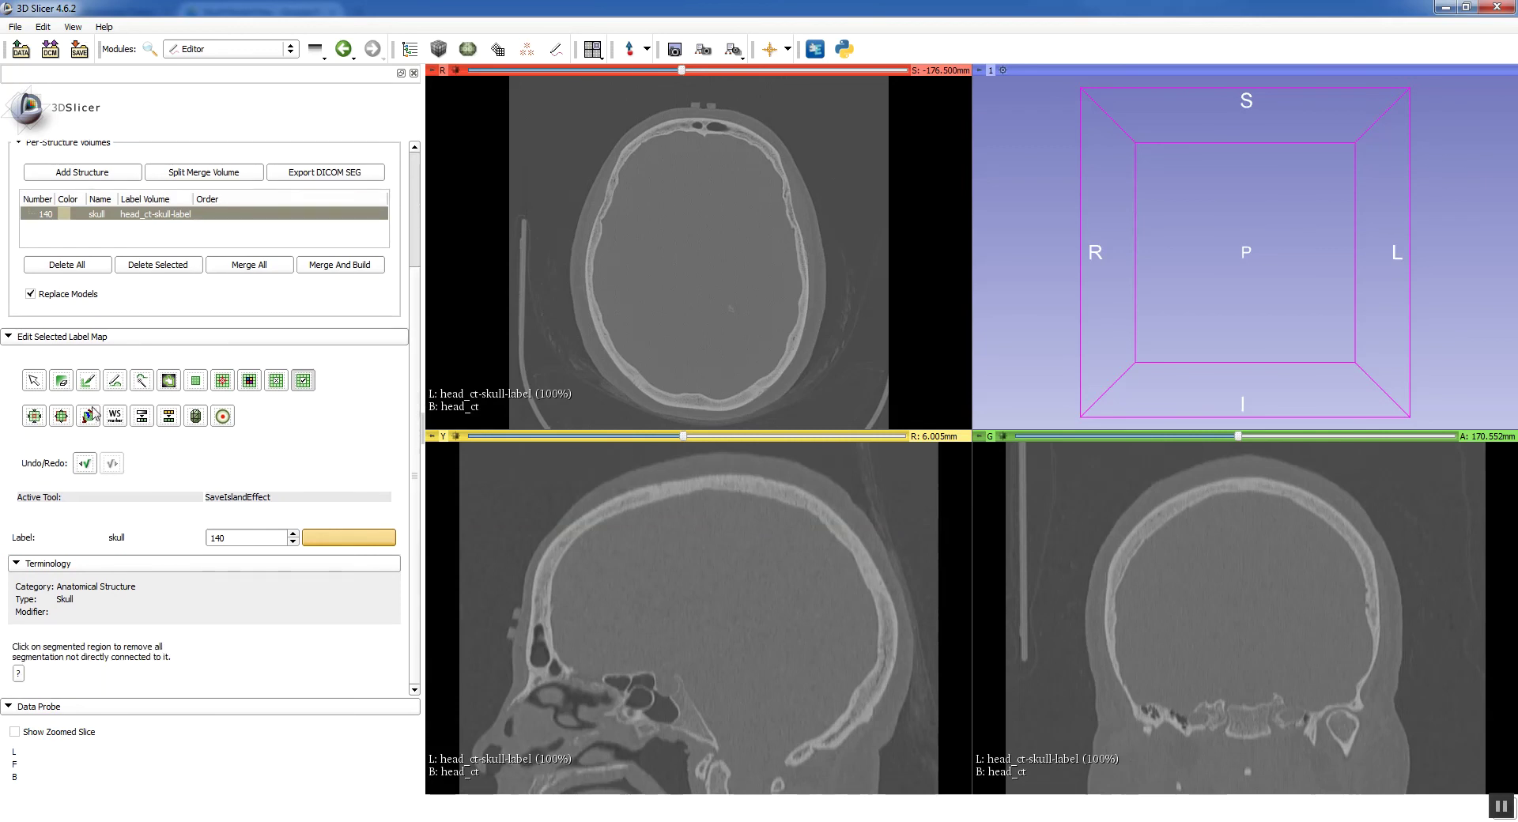
{"action": "left_click", "coordinate": [85, 465]}
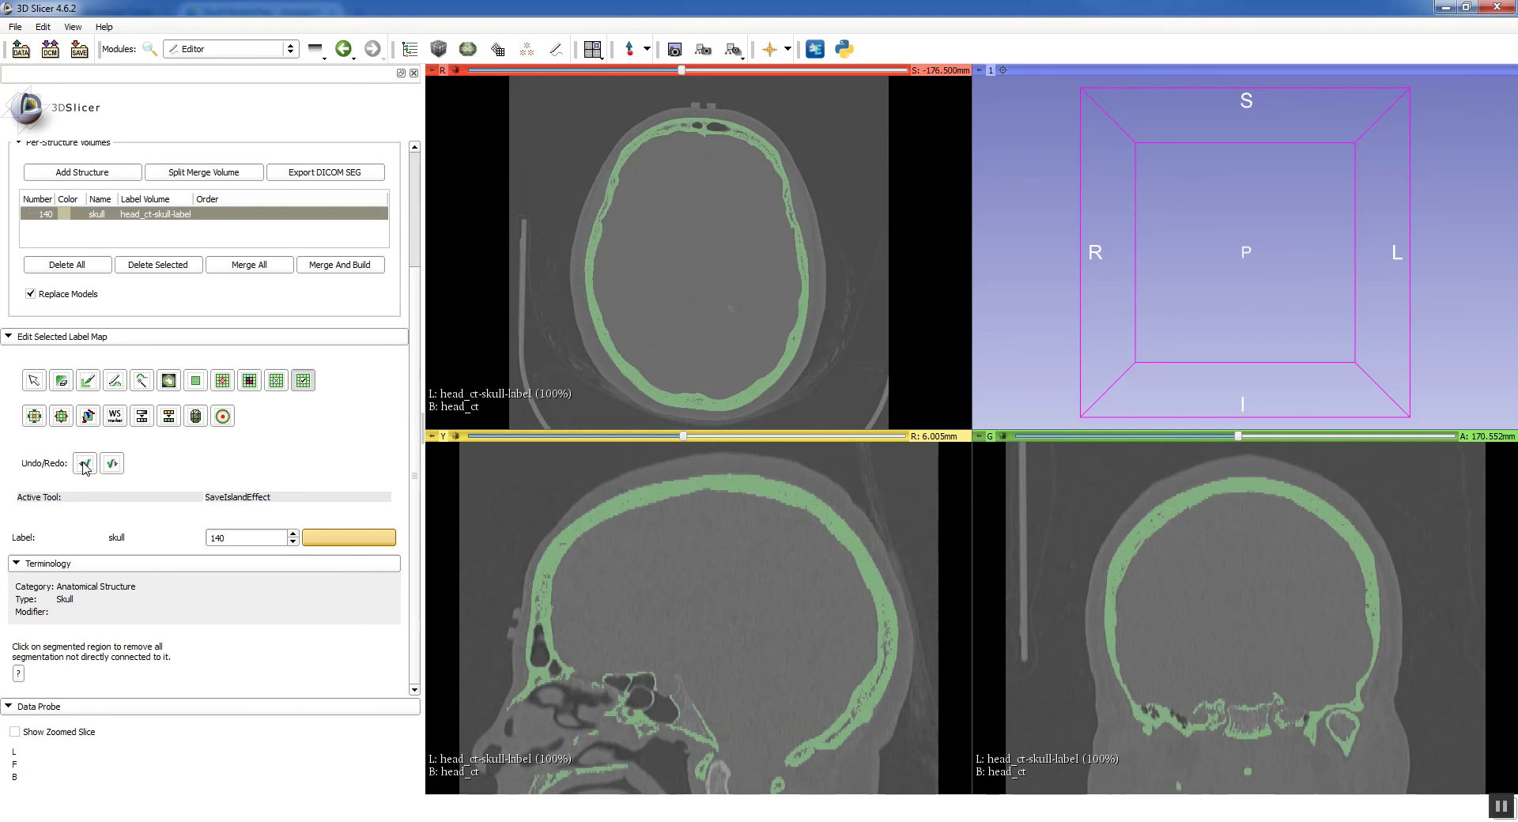
{"action": "left_click", "coordinate": [35, 382]}
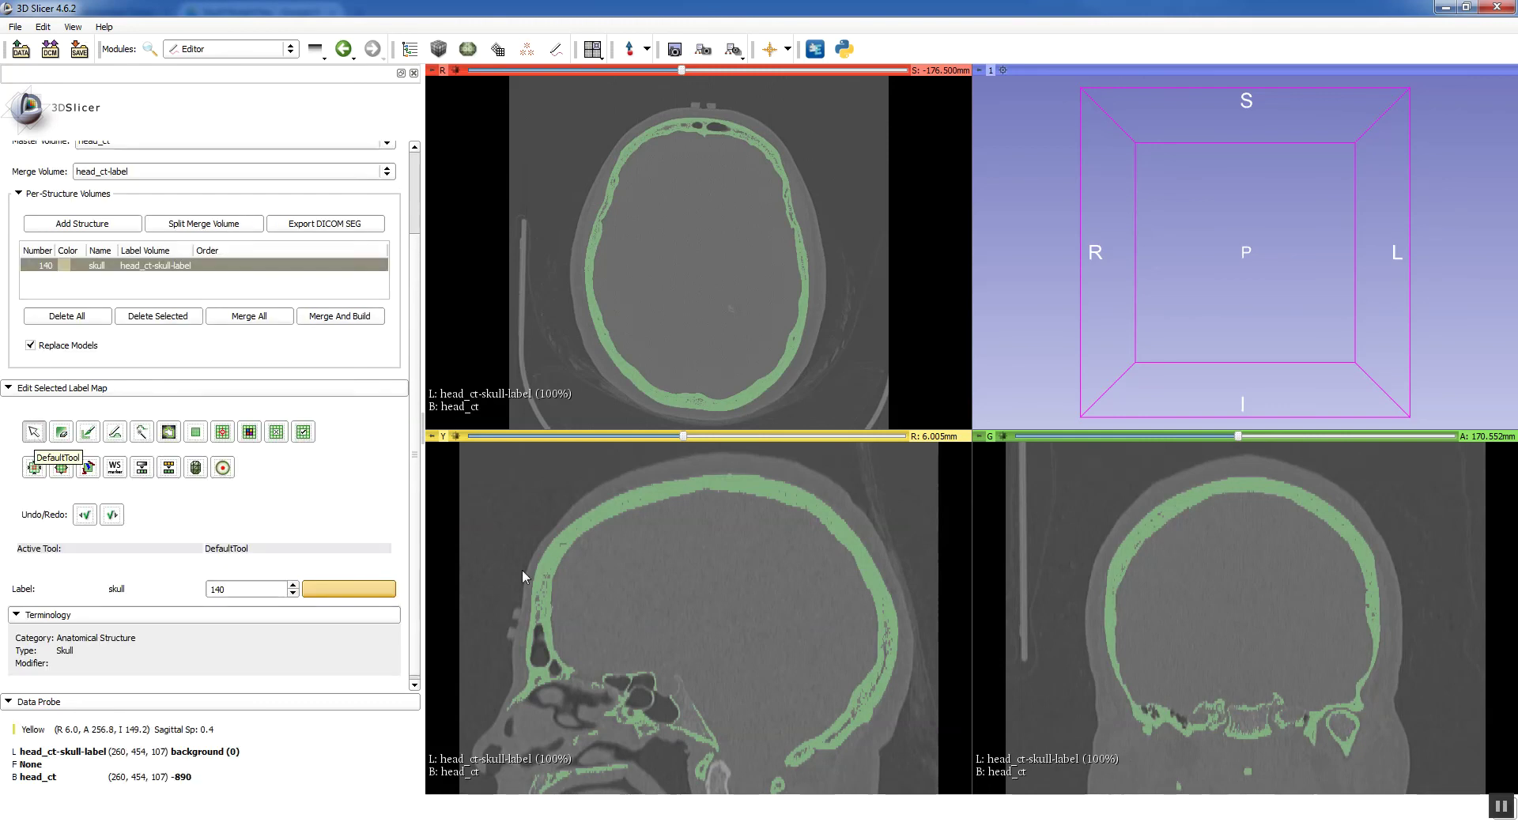
{"action": "scroll", "coordinate": [780, 638], "scroll_direction": "down", "scroll_amount": 2}
{"action": "scroll", "coordinate": [776, 624], "scroll_direction": "down", "scroll_amount": 5}
{"action": "scroll", "coordinate": [776, 624], "scroll_direction": "up", "scroll_amount": 10}
{"action": "scroll", "coordinate": [775, 627], "scroll_direction": "down", "scroll_amount": 4}
{"action": "scroll", "coordinate": [775, 625], "scroll_direction": "down", "scroll_amount": 1}
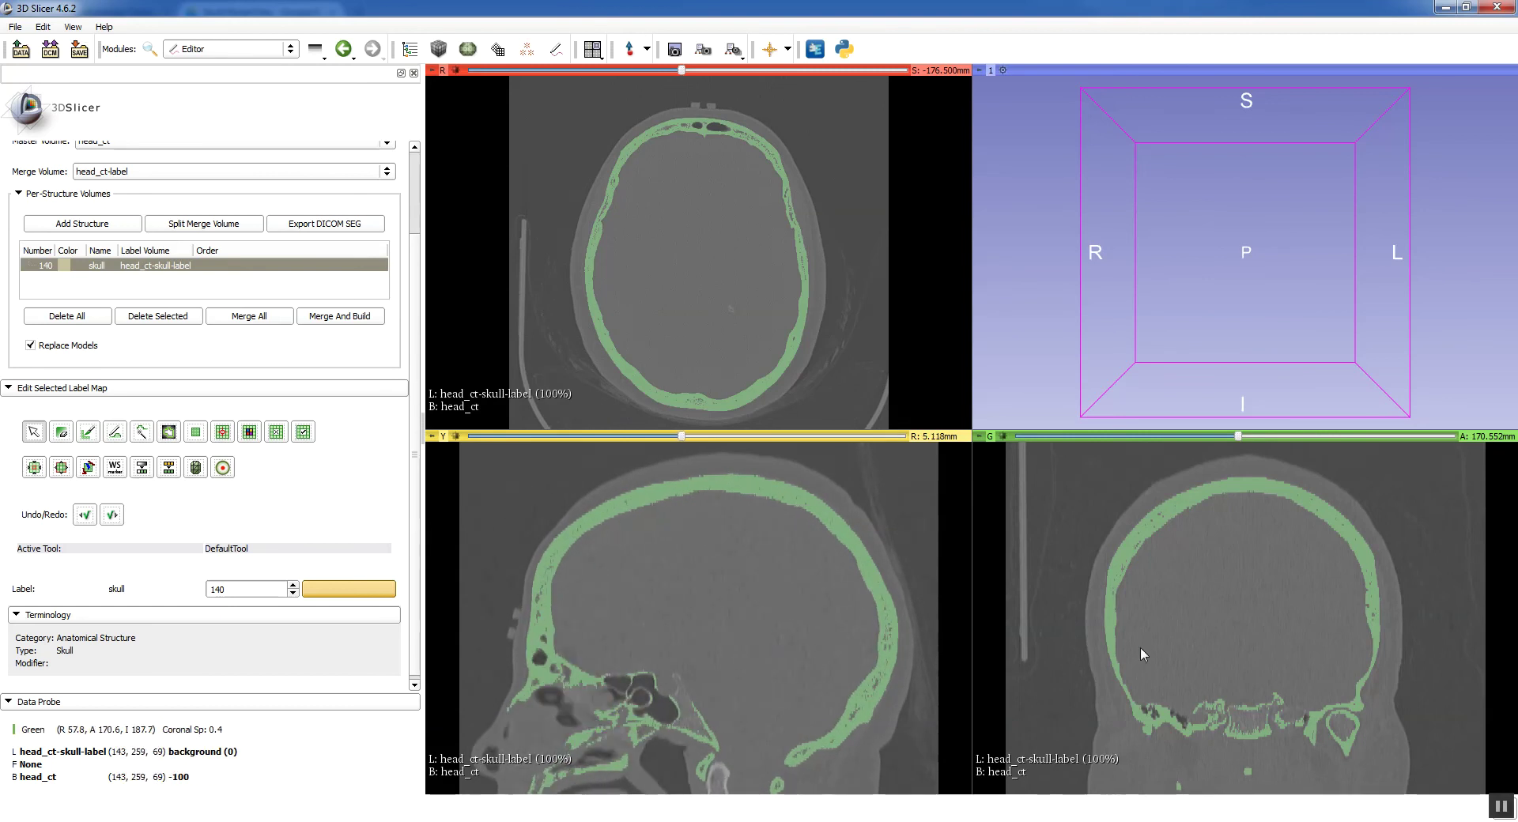
{"action": "scroll", "coordinate": [1140, 647], "scroll_direction": "down", "scroll_amount": 6}
{"action": "scroll", "coordinate": [1187, 748], "scroll_direction": "up", "scroll_amount": 17}
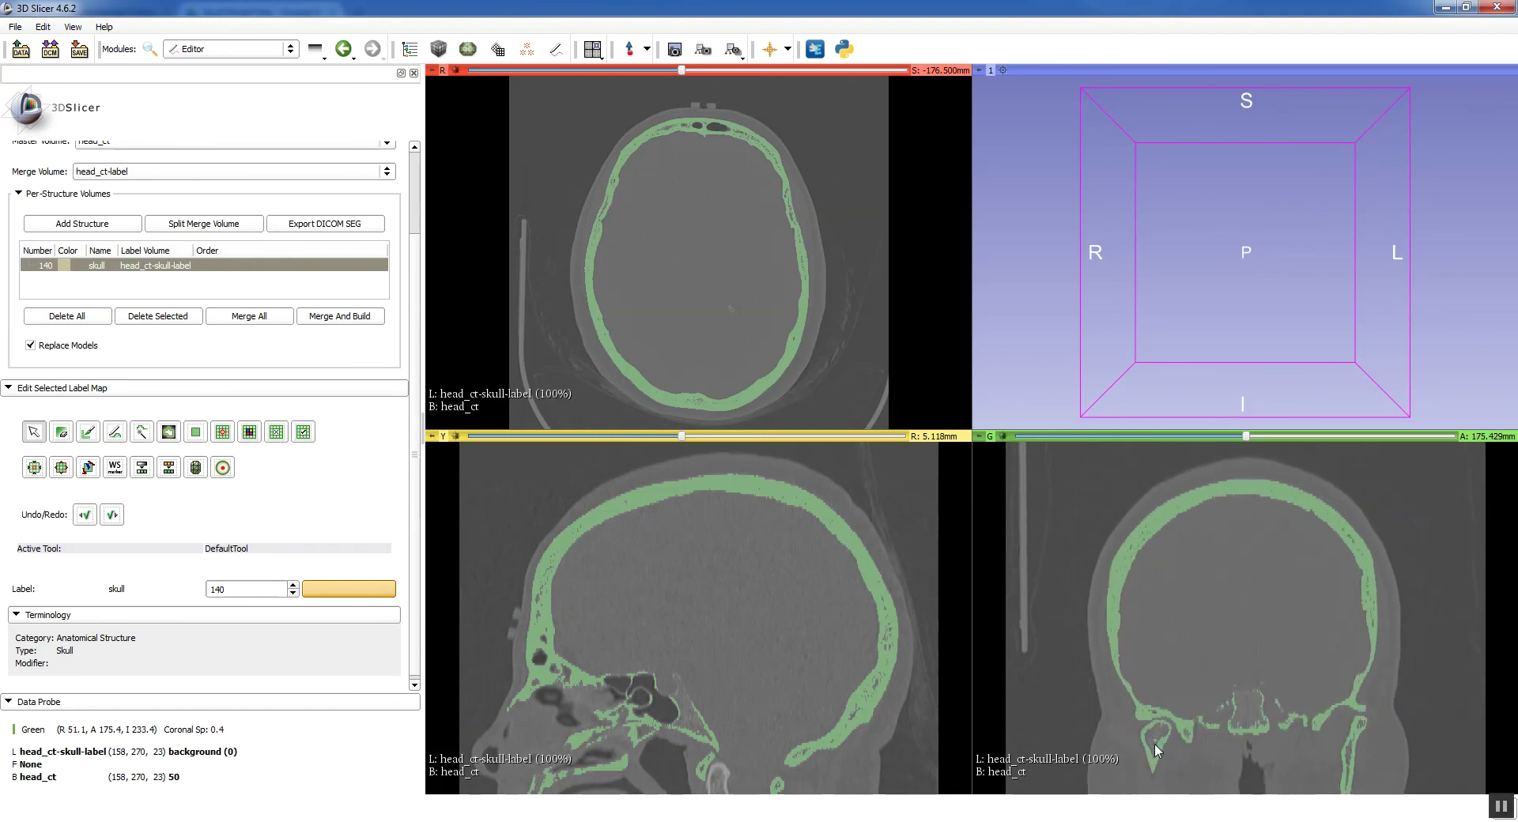
{"action": "scroll", "coordinate": [1162, 759], "scroll_direction": "down", "scroll_amount": 13}
{"action": "scroll", "coordinate": [1179, 773], "scroll_direction": "down", "scroll_amount": 4}
{"action": "scroll", "coordinate": [1183, 767], "scroll_direction": "down", "scroll_amount": 6}
{"action": "scroll", "coordinate": [499, 703], "scroll_direction": "down", "scroll_amount": 13}
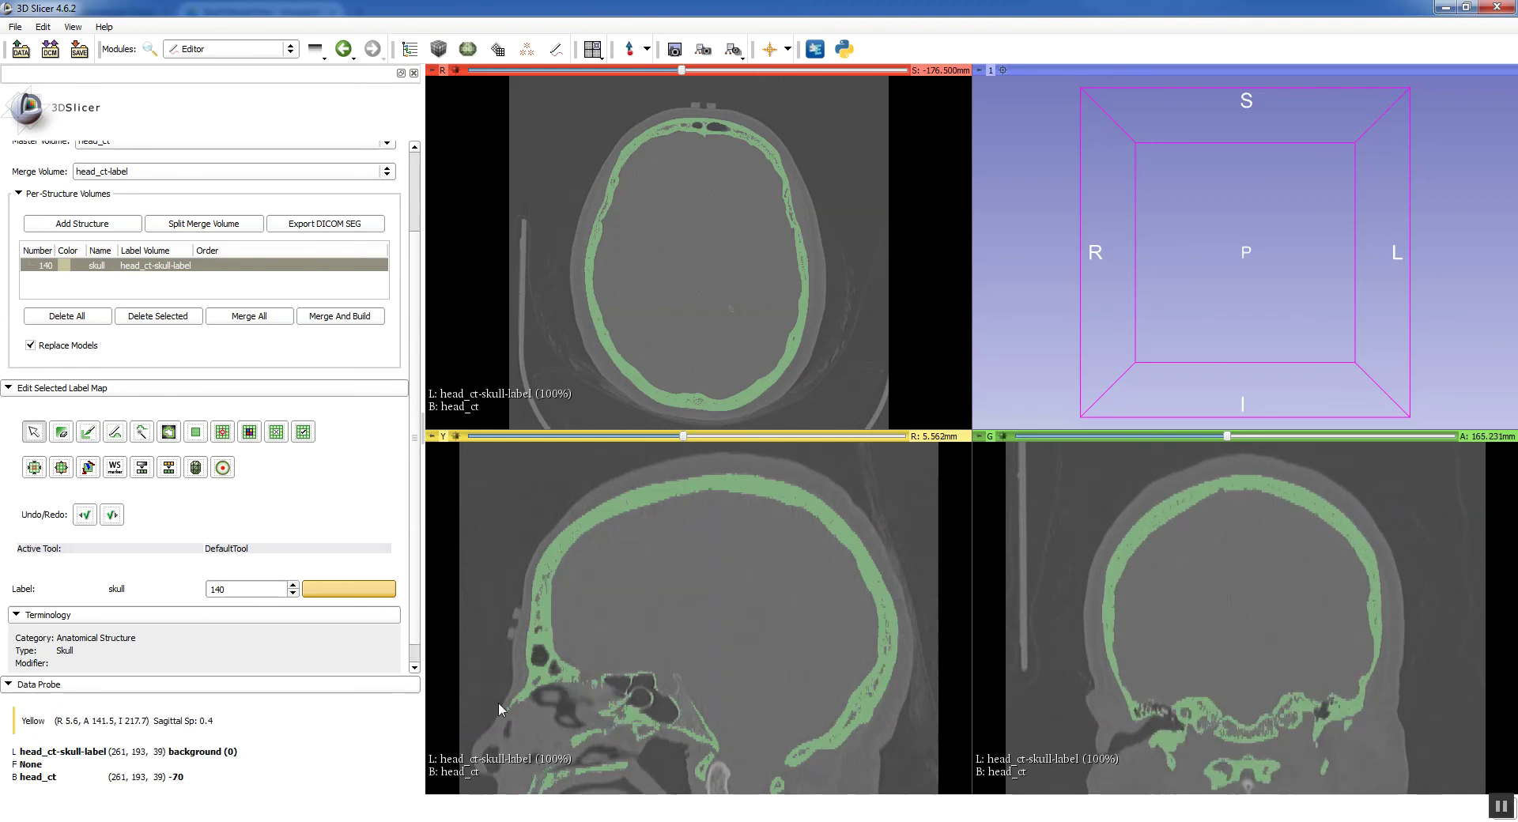
{"action": "scroll", "coordinate": [709, 770], "scroll_direction": "down", "scroll_amount": 2}
{"action": "scroll", "coordinate": [715, 772], "scroll_direction": "up", "scroll_amount": 20}
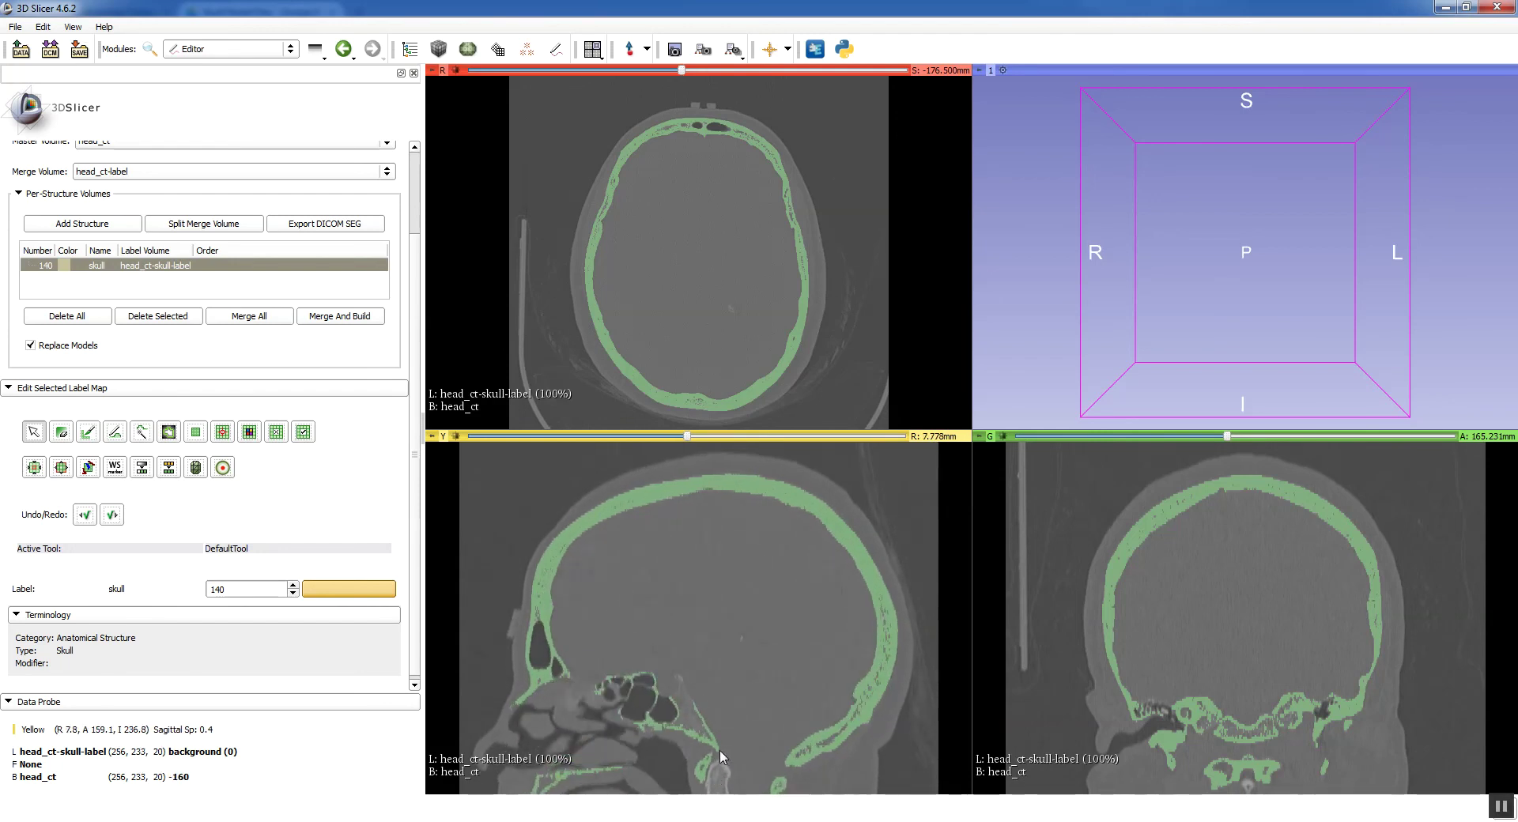
{"action": "scroll", "coordinate": [721, 747], "scroll_direction": "down", "scroll_amount": 1}
{"action": "scroll", "coordinate": [1101, 656], "scroll_direction": "down", "scroll_amount": 20}
{"action": "scroll", "coordinate": [1103, 653], "scroll_direction": "up", "scroll_amount": 16}
{"action": "scroll", "coordinate": [1103, 653], "scroll_direction": "up", "scroll_amount": 20}
{"action": "scroll", "coordinate": [1103, 653], "scroll_direction": "up", "scroll_amount": 16}
{"action": "scroll", "coordinate": [1101, 647], "scroll_direction": "down", "scroll_amount": 3}
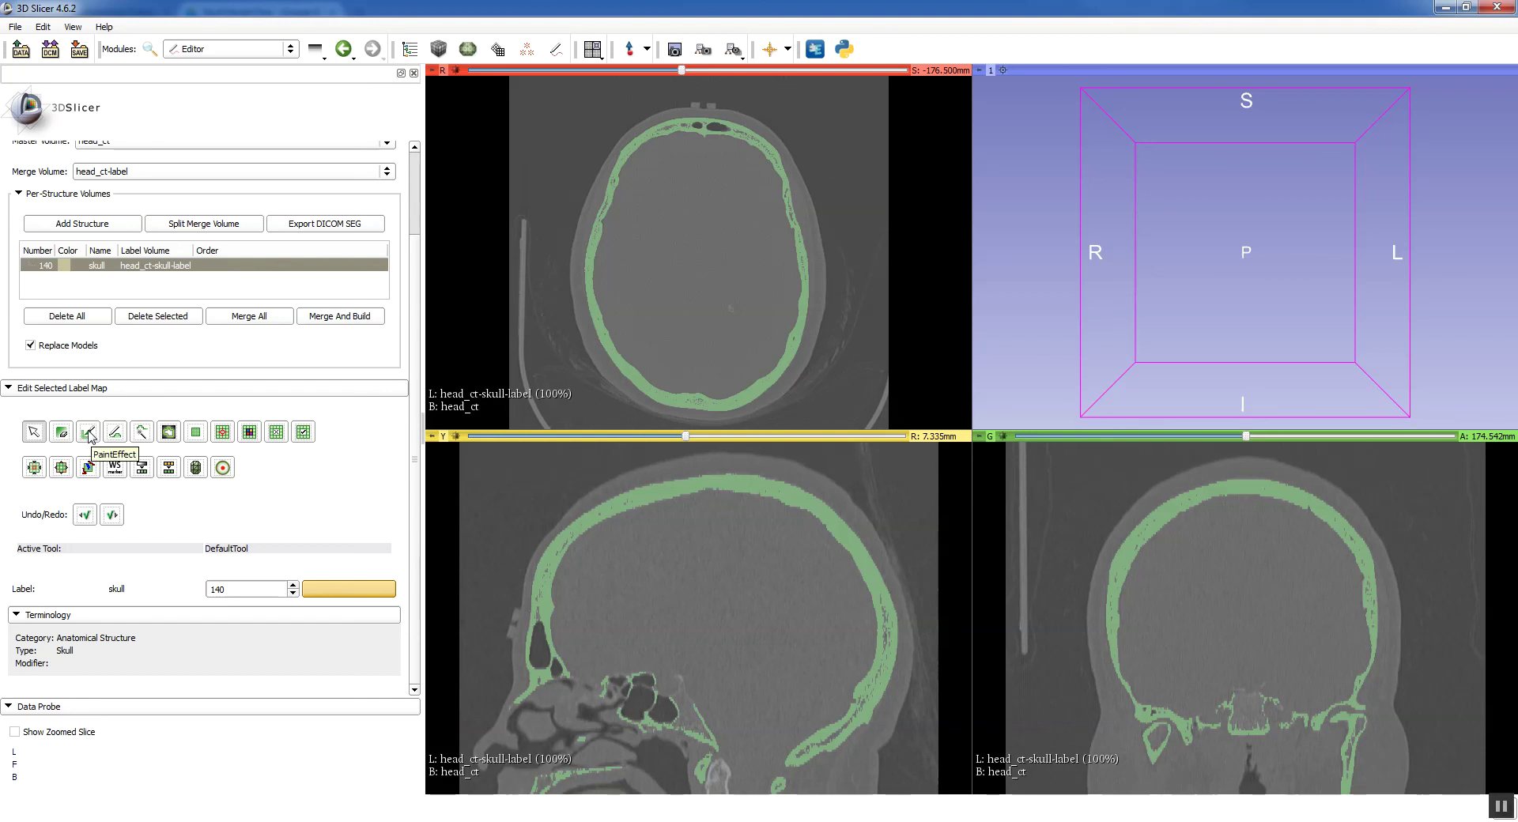
Step: Set Paint to erase with background label 0 and brush radius 5.084 mm
{"action": "left_click", "coordinate": [91, 437]}
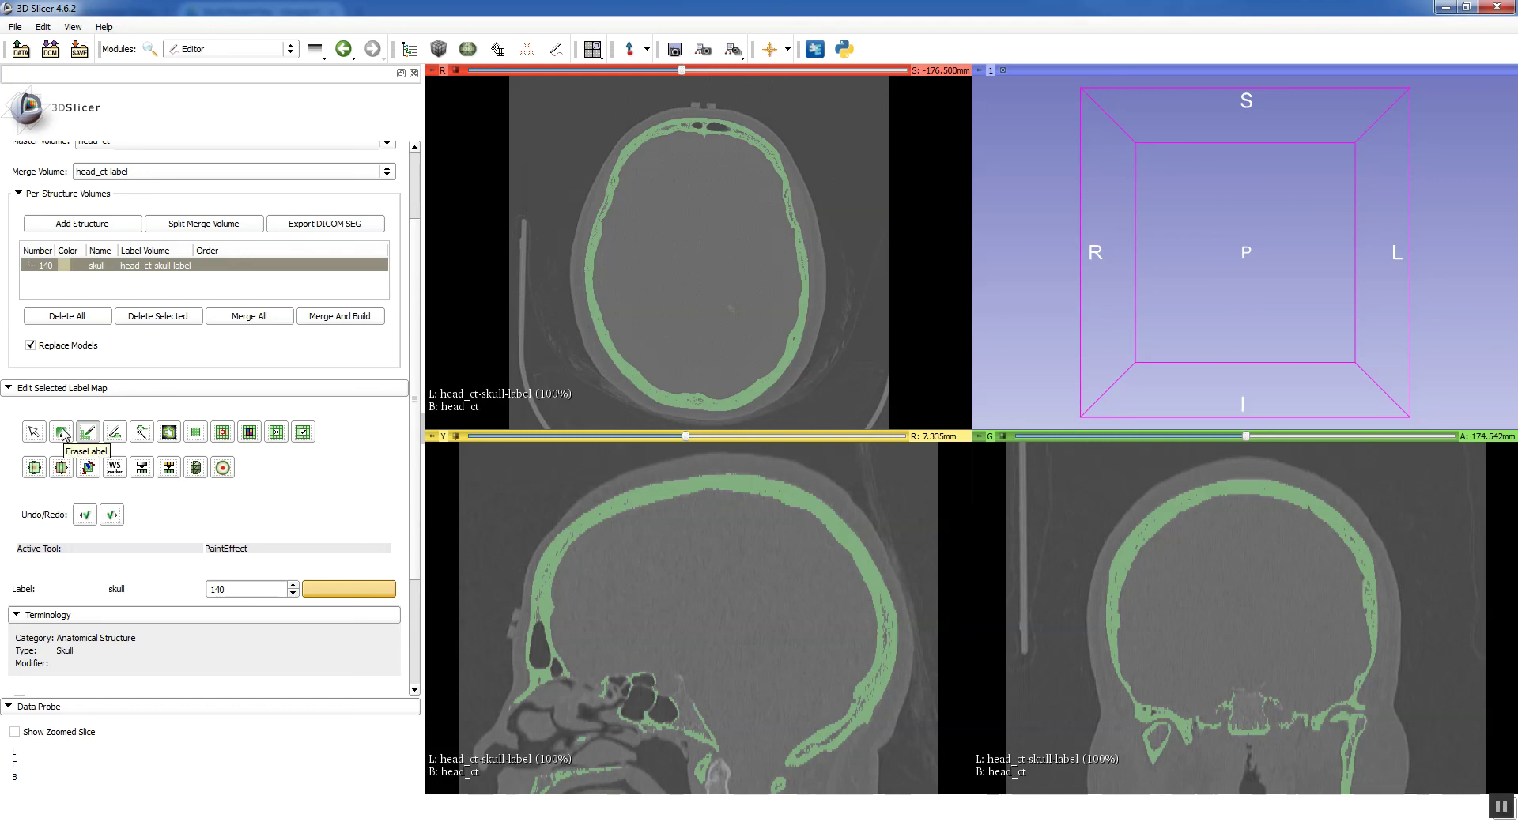
{"action": "left_click", "coordinate": [62, 434]}
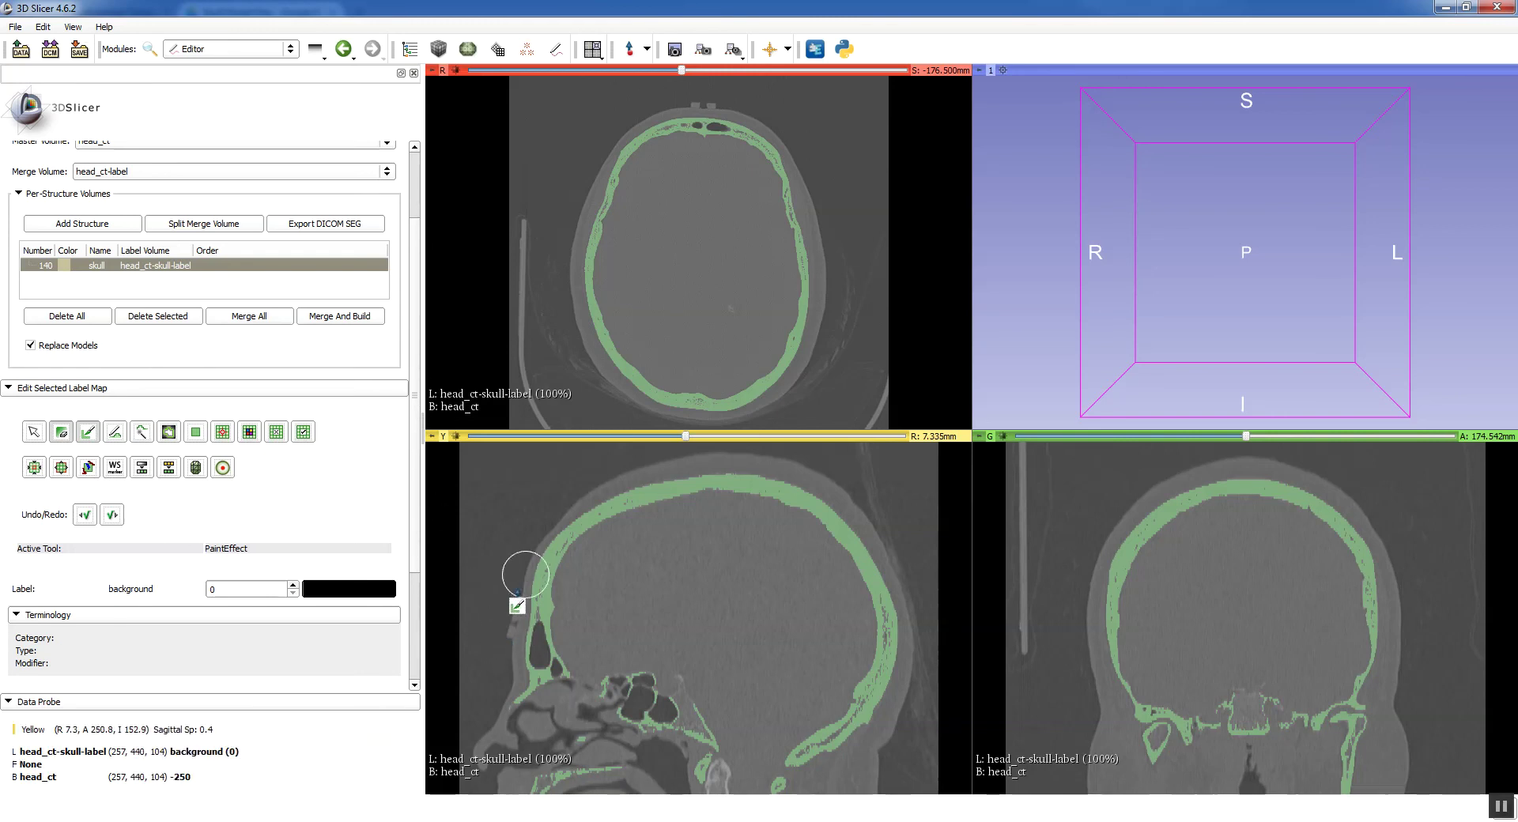
{"action": "scroll", "coordinate": [417, 538], "scroll_direction": "down", "scroll_amount": 5}
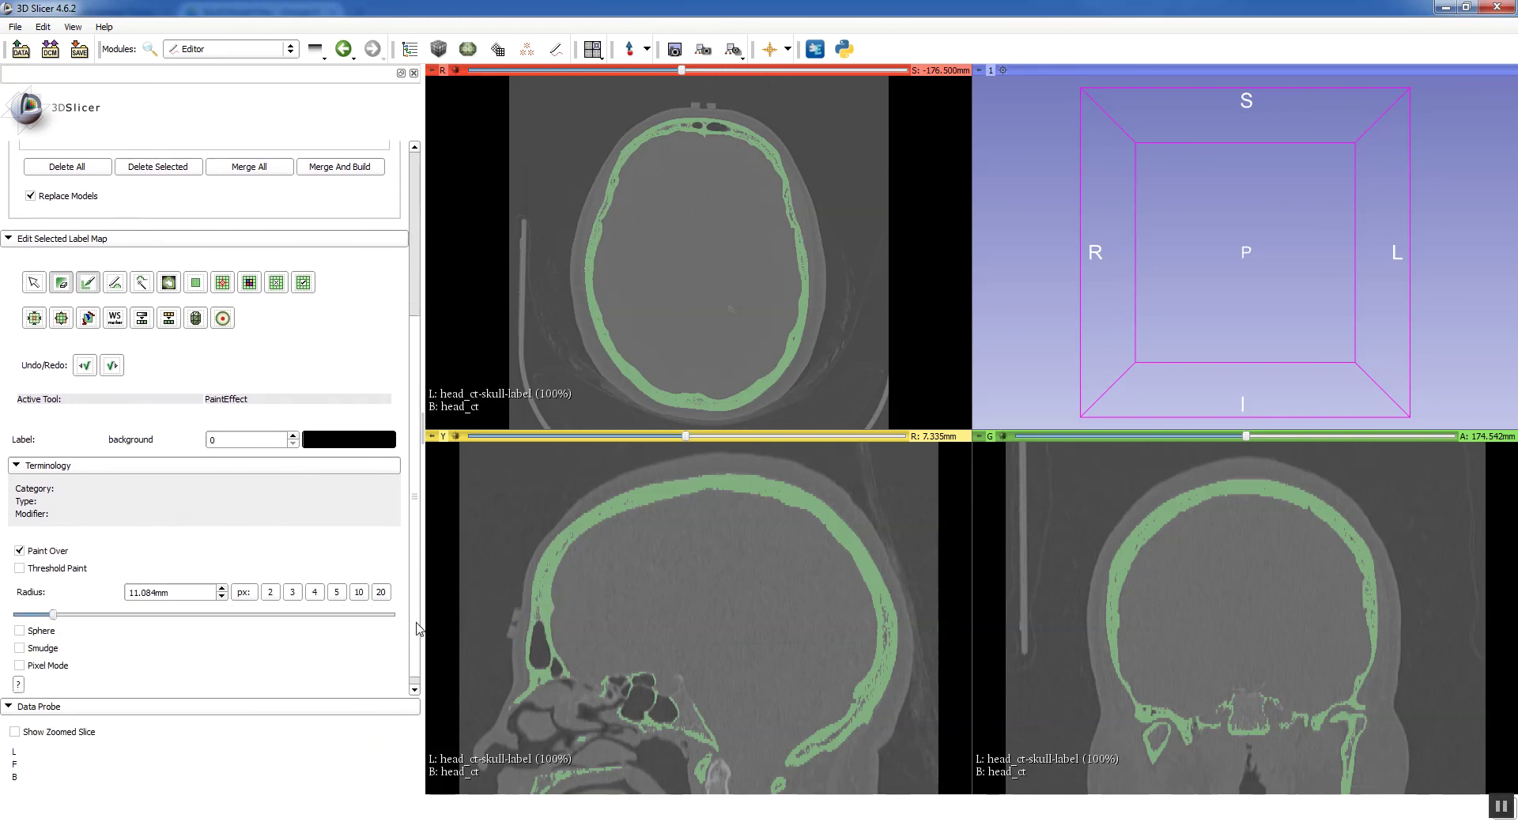
{"action": "left_click", "coordinate": [222, 589]}
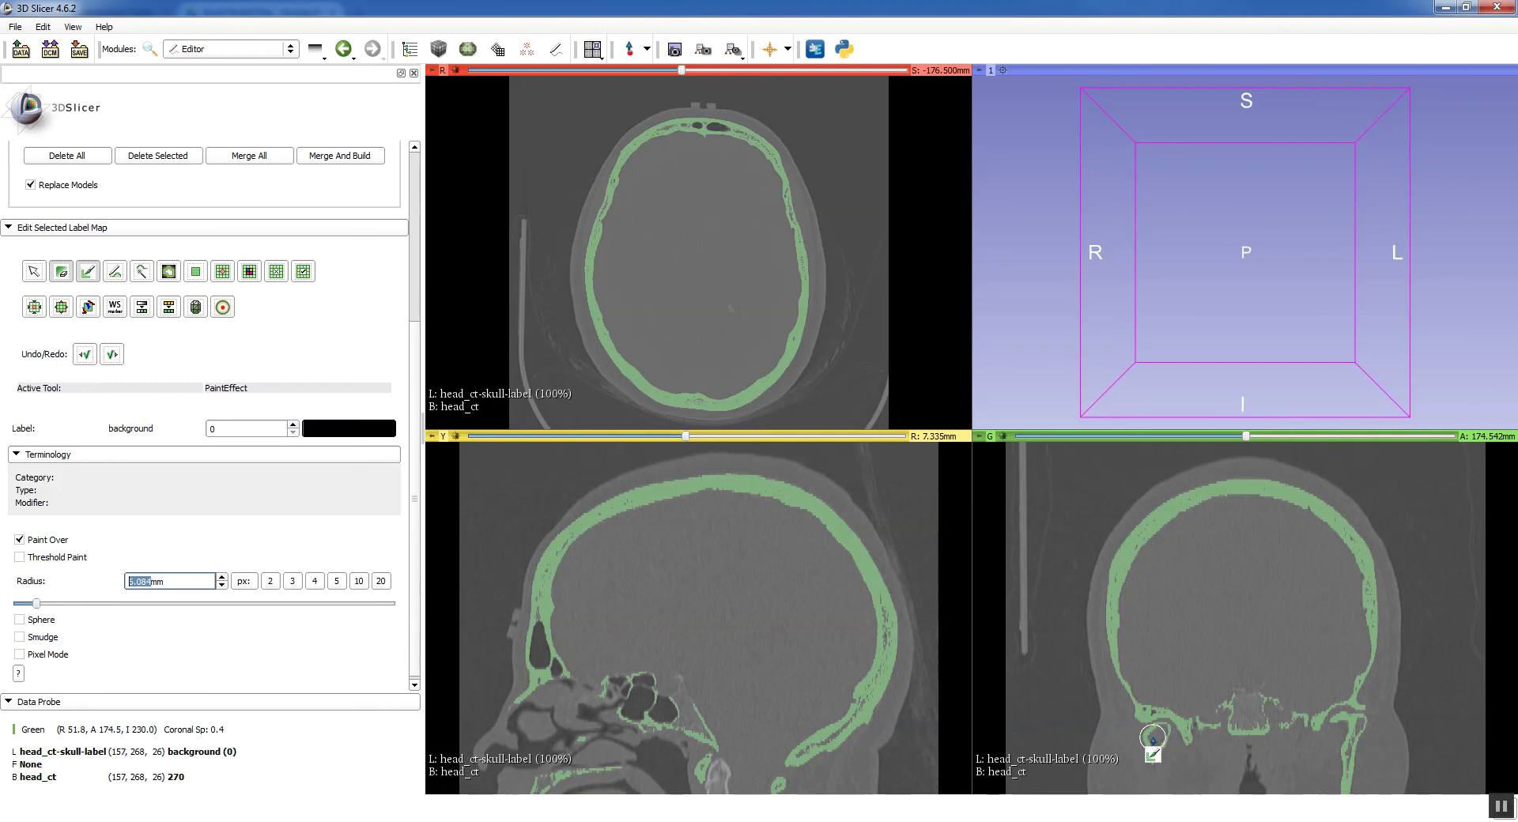
Step: Erase the green label on the lower-left jaw bone on a coronal slice
{"action": "scroll", "coordinate": [1152, 738], "scroll_direction": "up", "scroll_amount": 1, "text": "shift"}
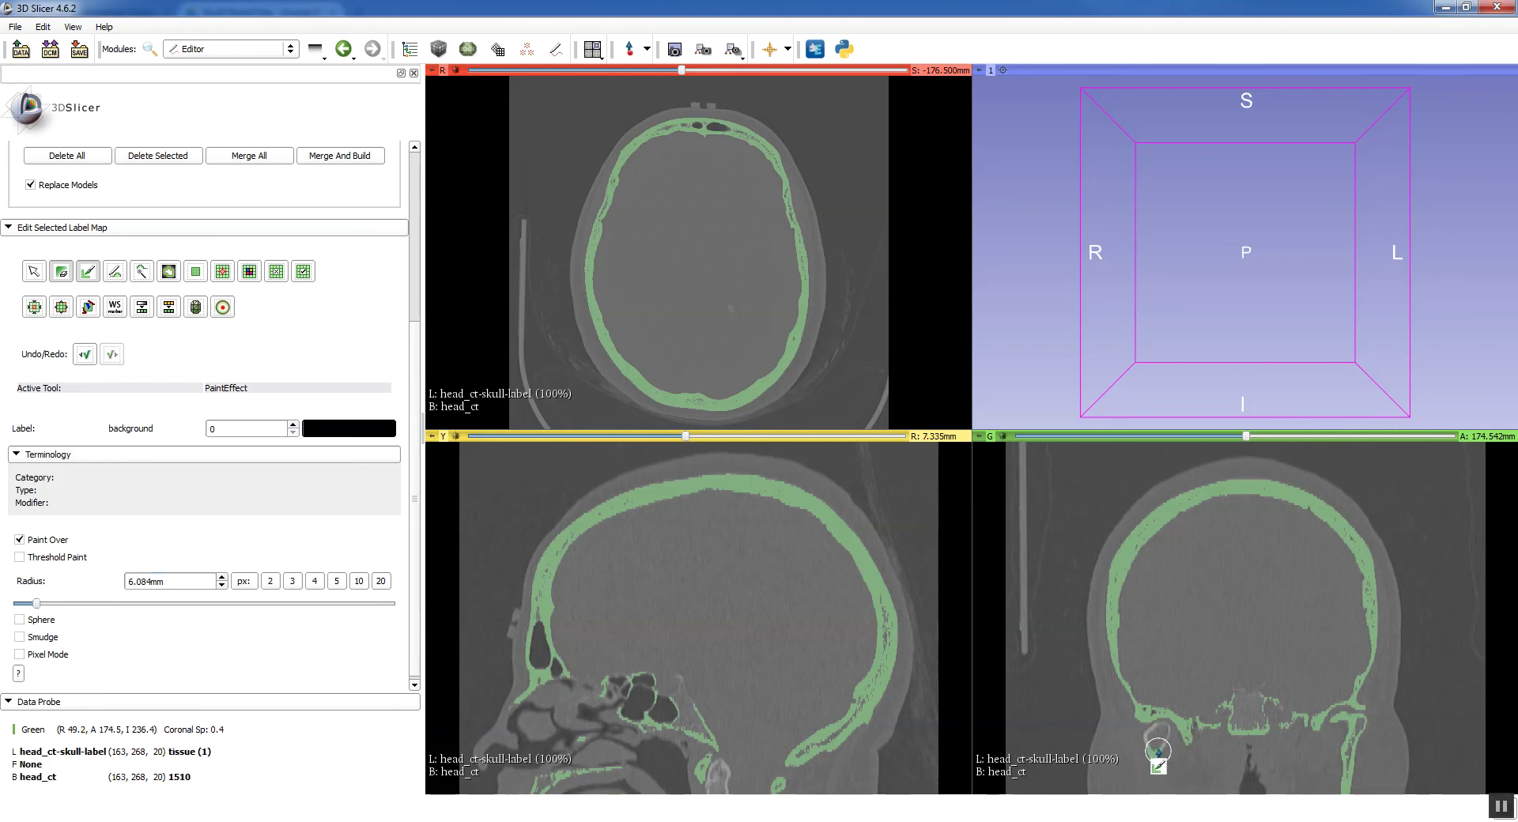
{"action": "scroll", "coordinate": [1158, 747], "scroll_direction": "down", "scroll_amount": 5}
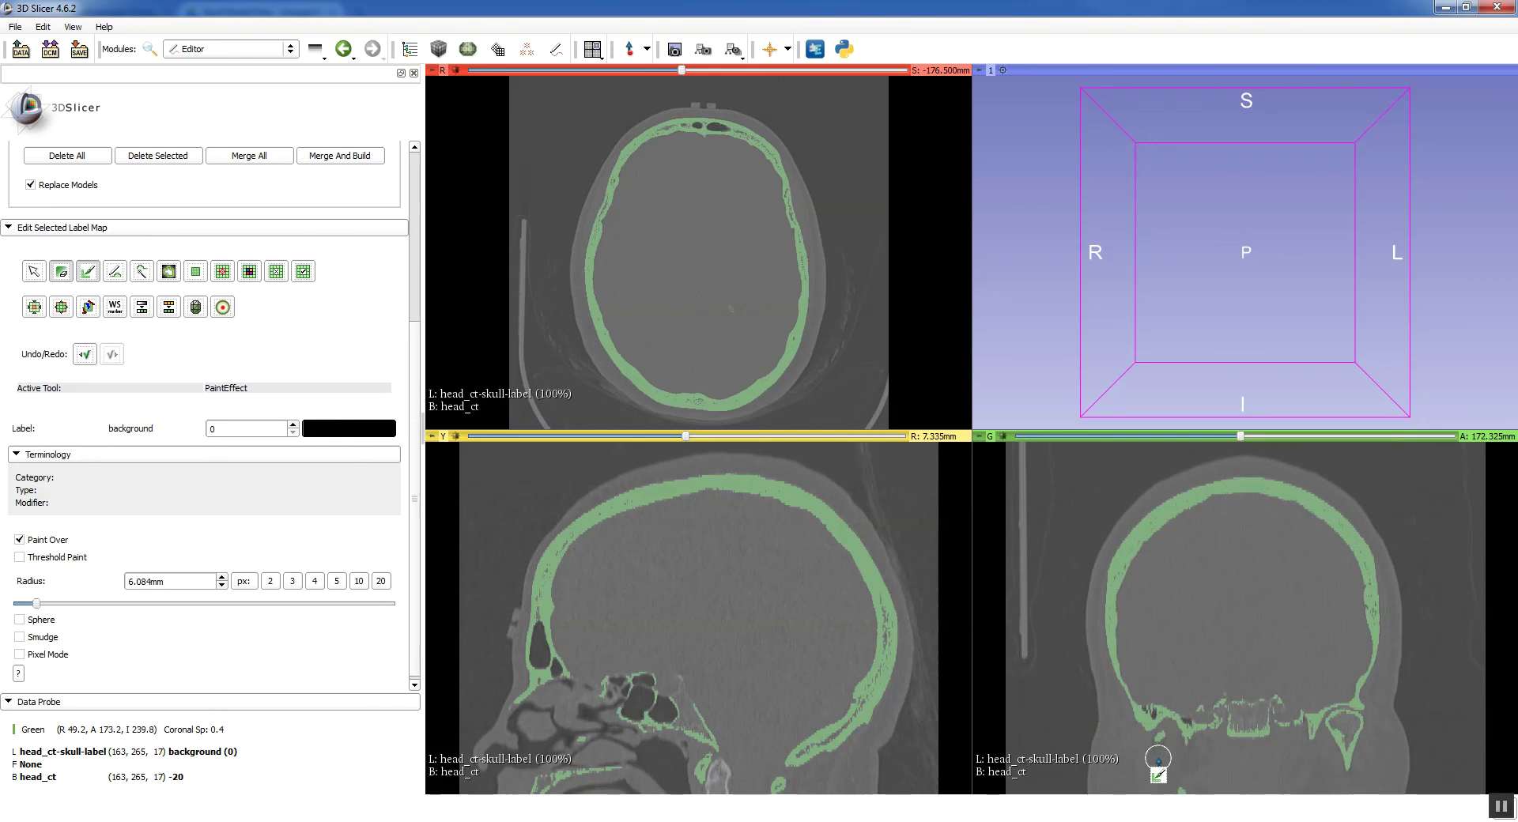
{"action": "scroll", "coordinate": [1161, 752], "scroll_direction": "up", "scroll_amount": 1}
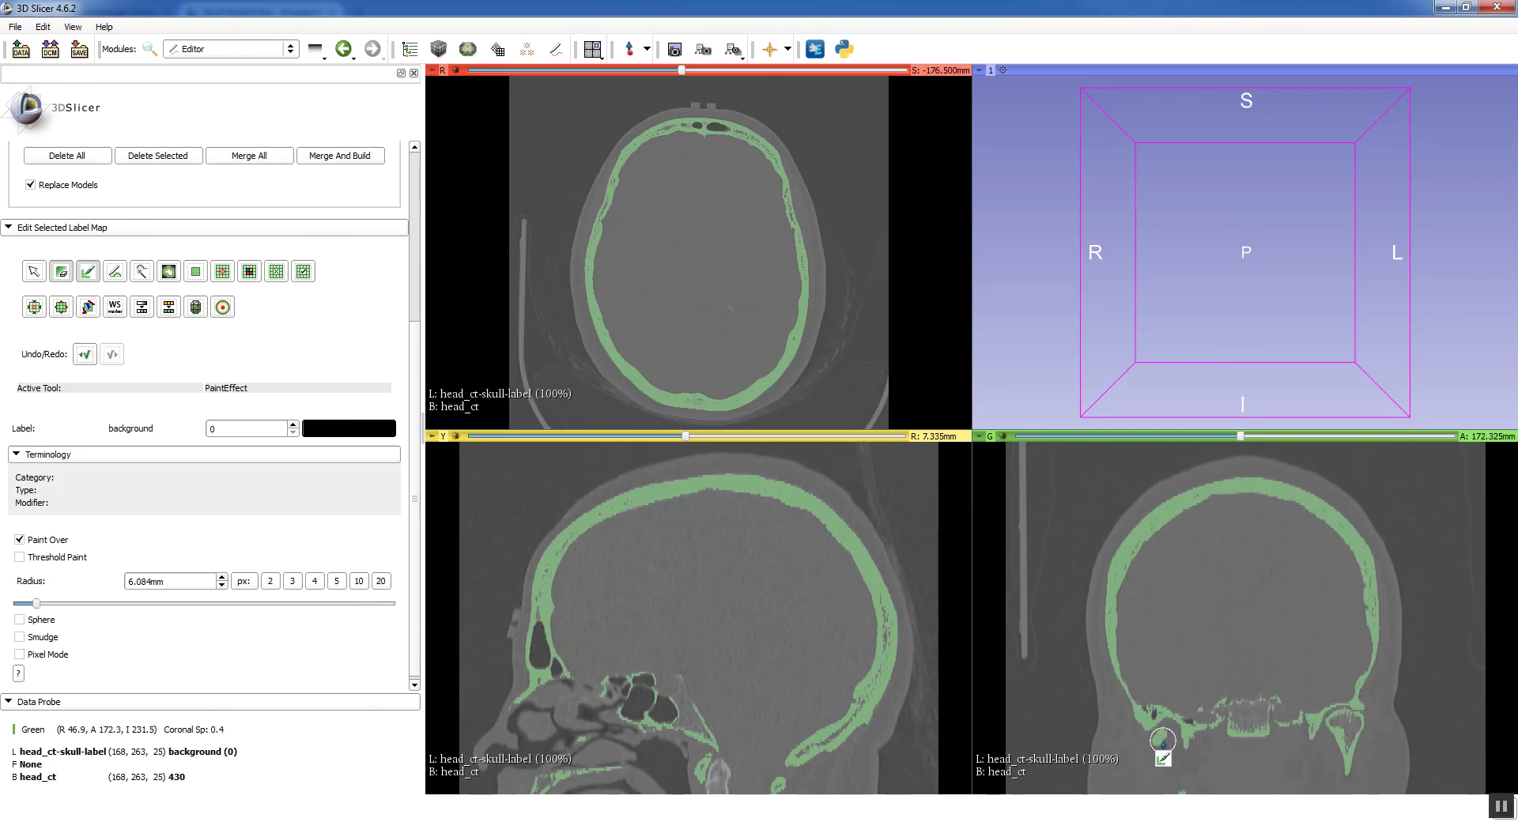
{"action": "scroll", "coordinate": [1160, 749], "scroll_direction": "up", "scroll_amount": 1}
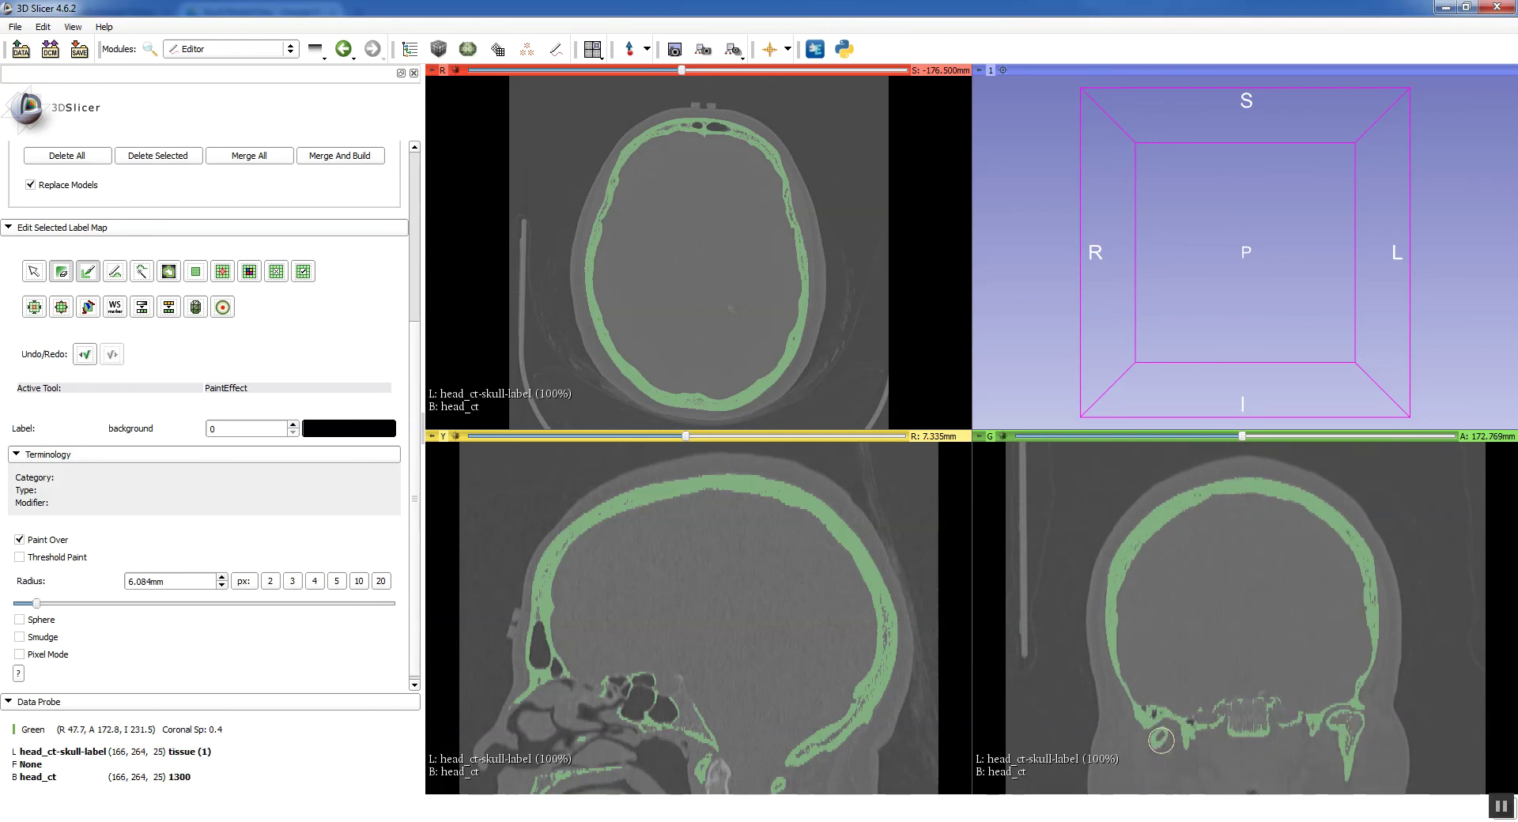
{"action": "scroll", "coordinate": [1160, 755], "scroll_direction": "up", "scroll_amount": 1}
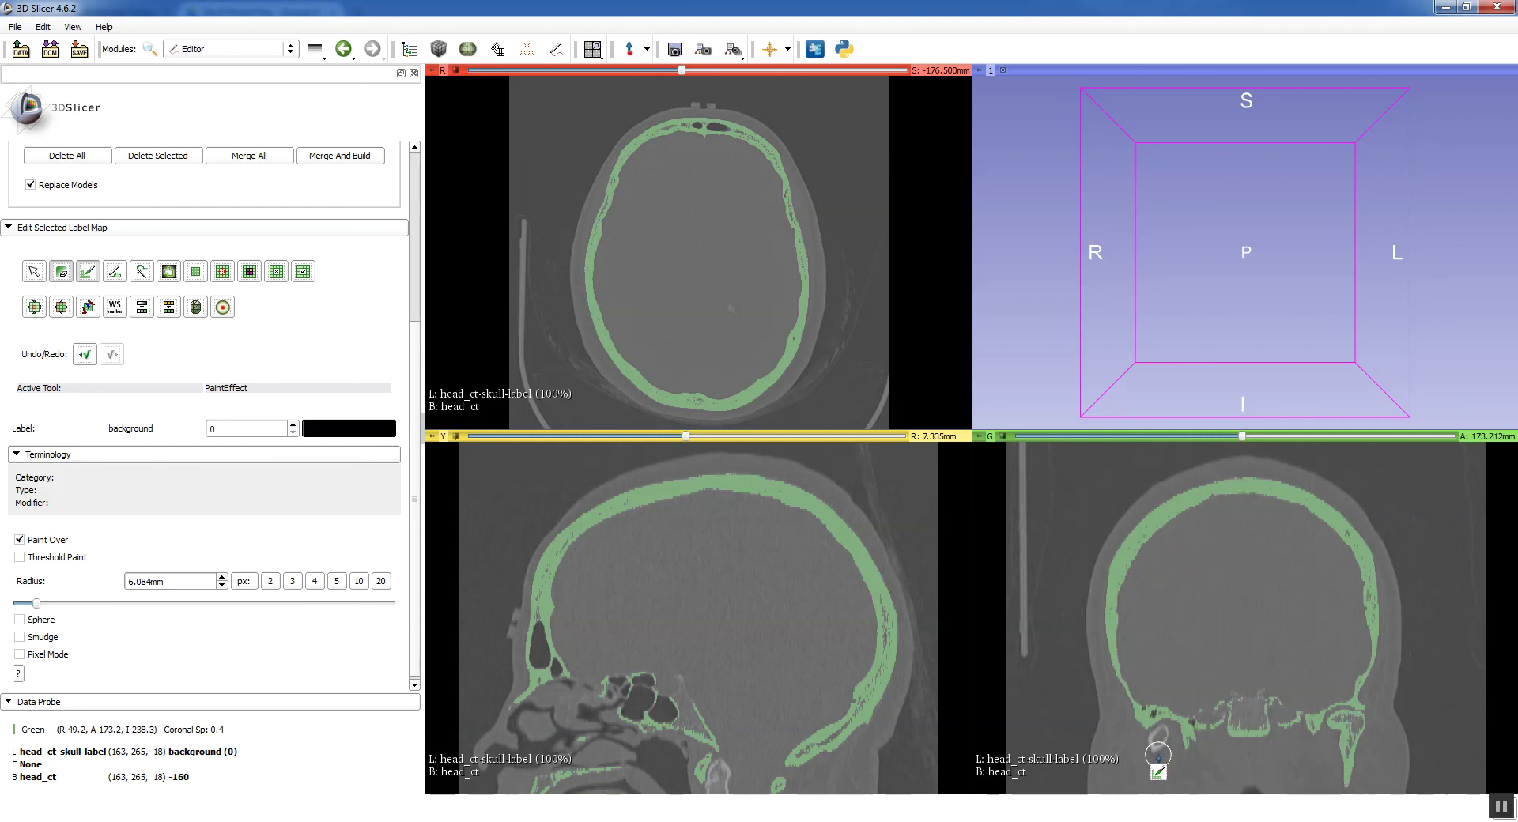
{"action": "scroll", "coordinate": [1159, 755], "scroll_direction": "up", "scroll_amount": 1}
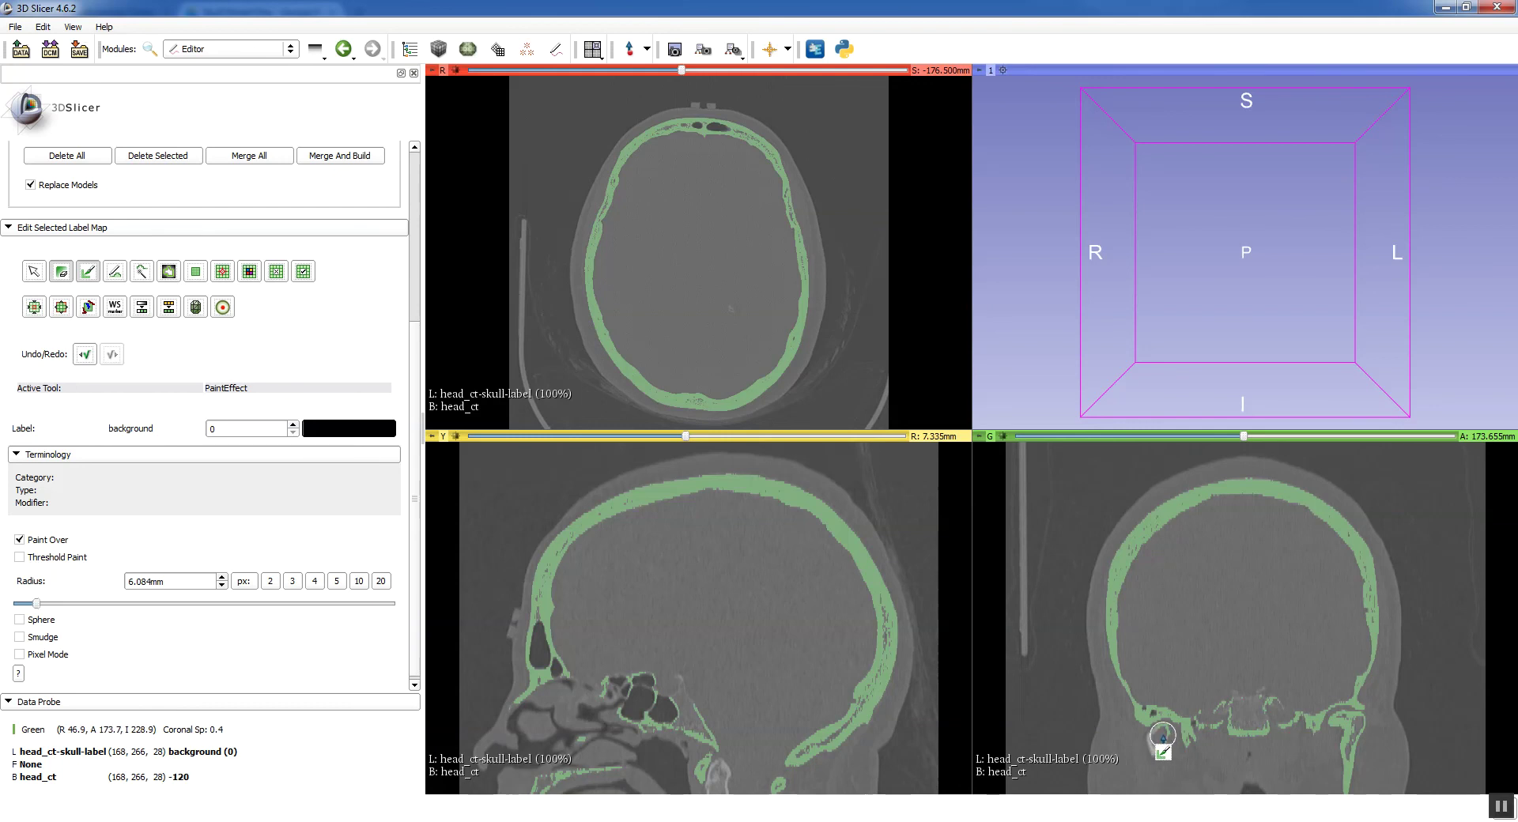
{"action": "scroll", "coordinate": [1159, 736], "scroll_direction": "up", "scroll_amount": 1}
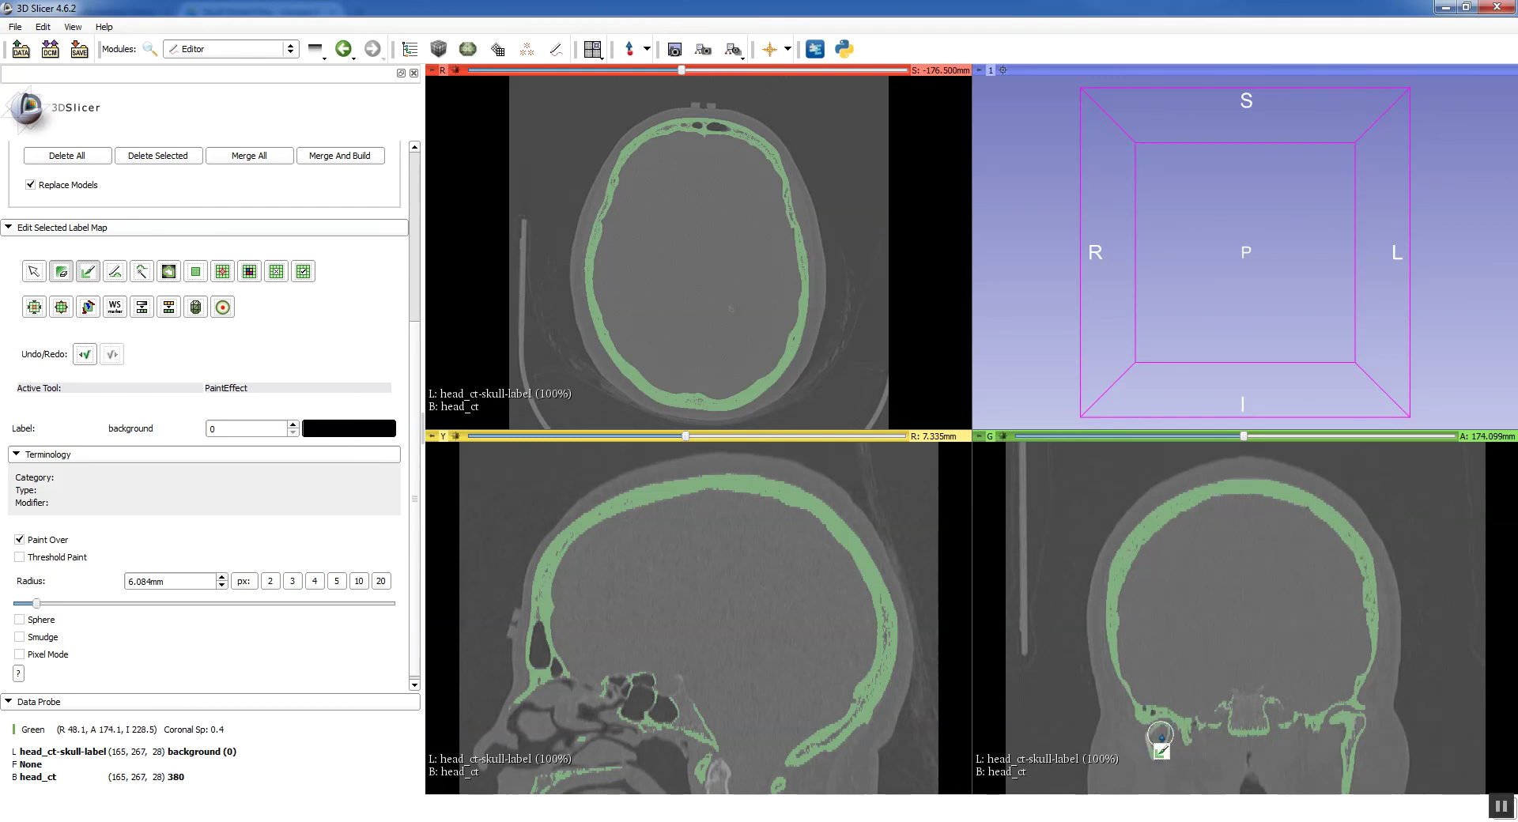
{"action": "scroll", "coordinate": [1156, 744], "scroll_direction": "up", "scroll_amount": 1}
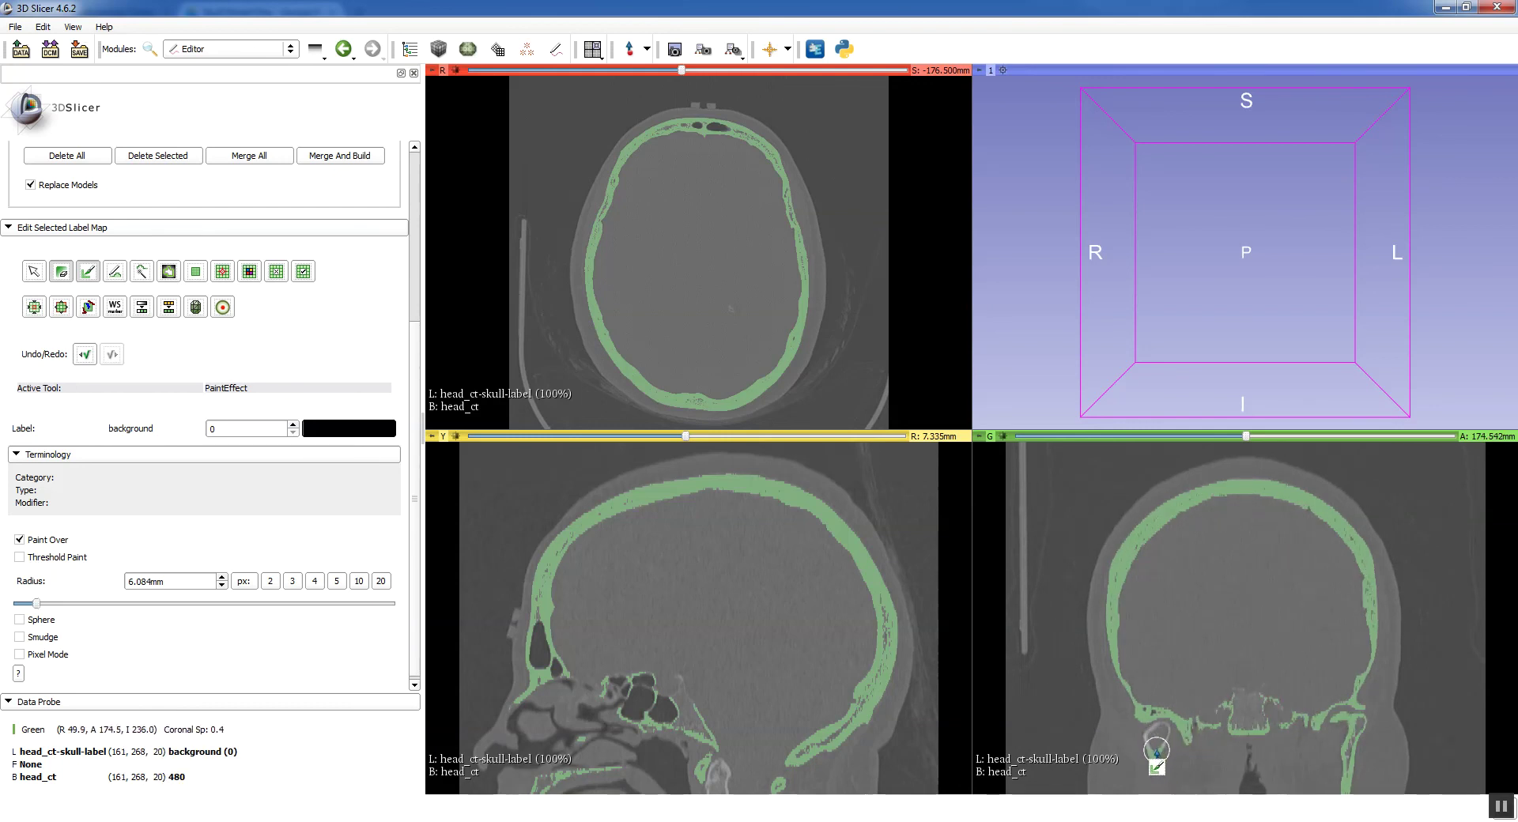
{"action": "scroll", "coordinate": [1156, 748], "scroll_direction": "up", "scroll_amount": 1}
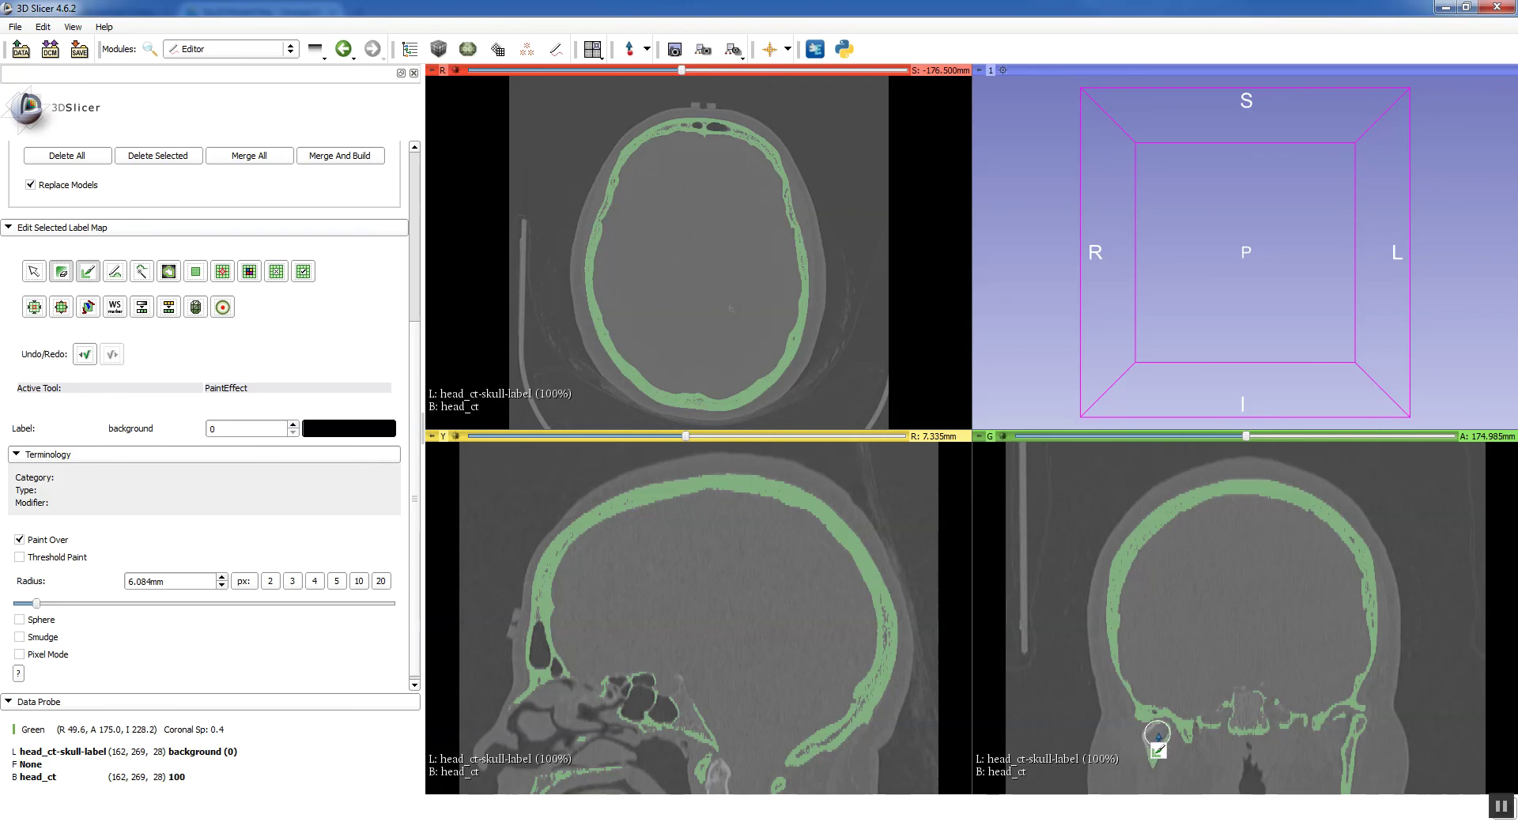
{"action": "scroll", "coordinate": [1153, 741], "scroll_direction": "up", "scroll_amount": 1}
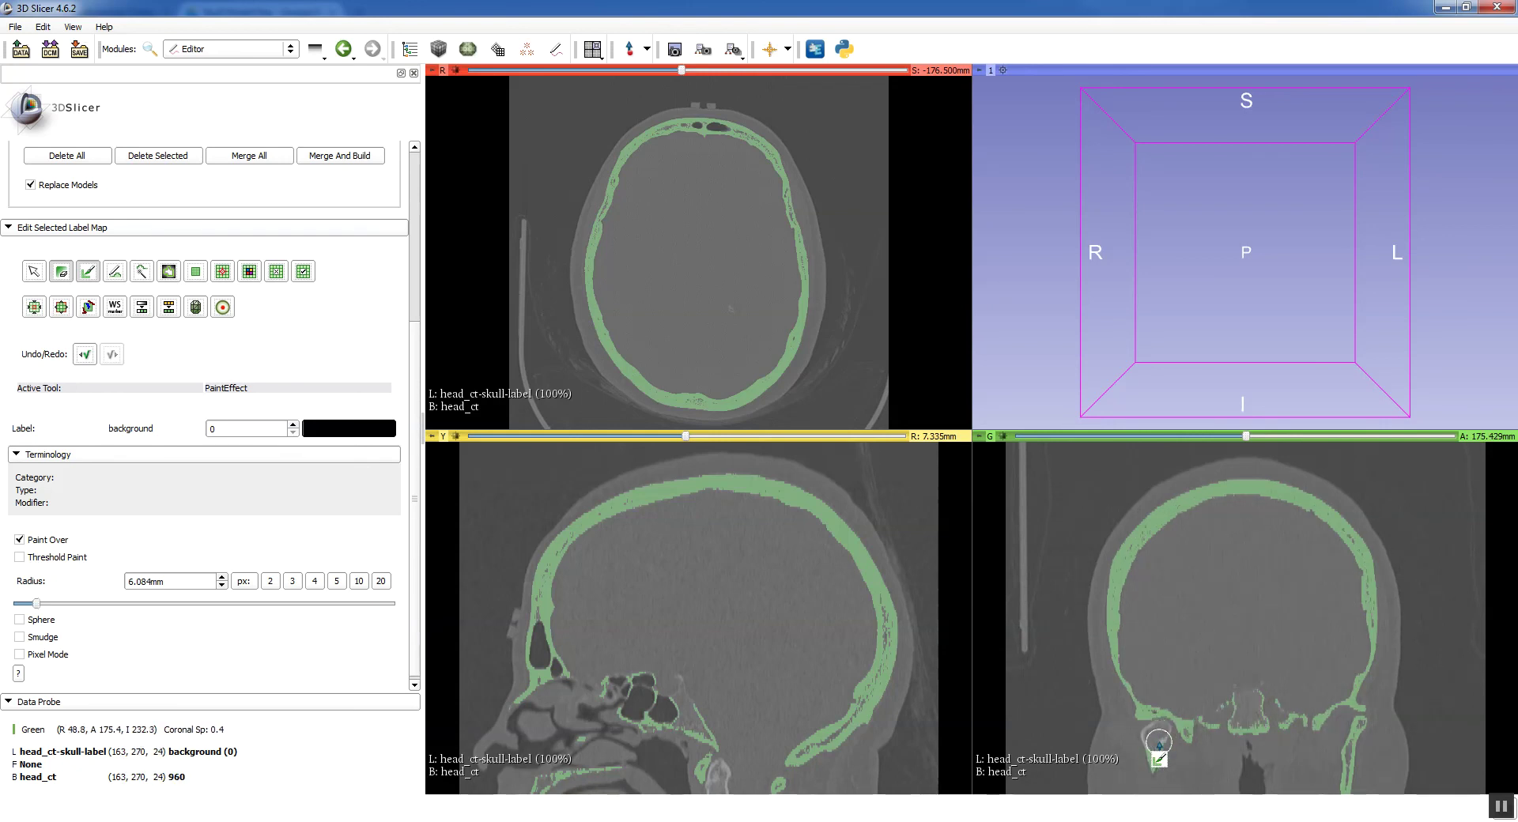
{"action": "scroll", "coordinate": [1151, 735], "scroll_direction": "up", "scroll_amount": 1}
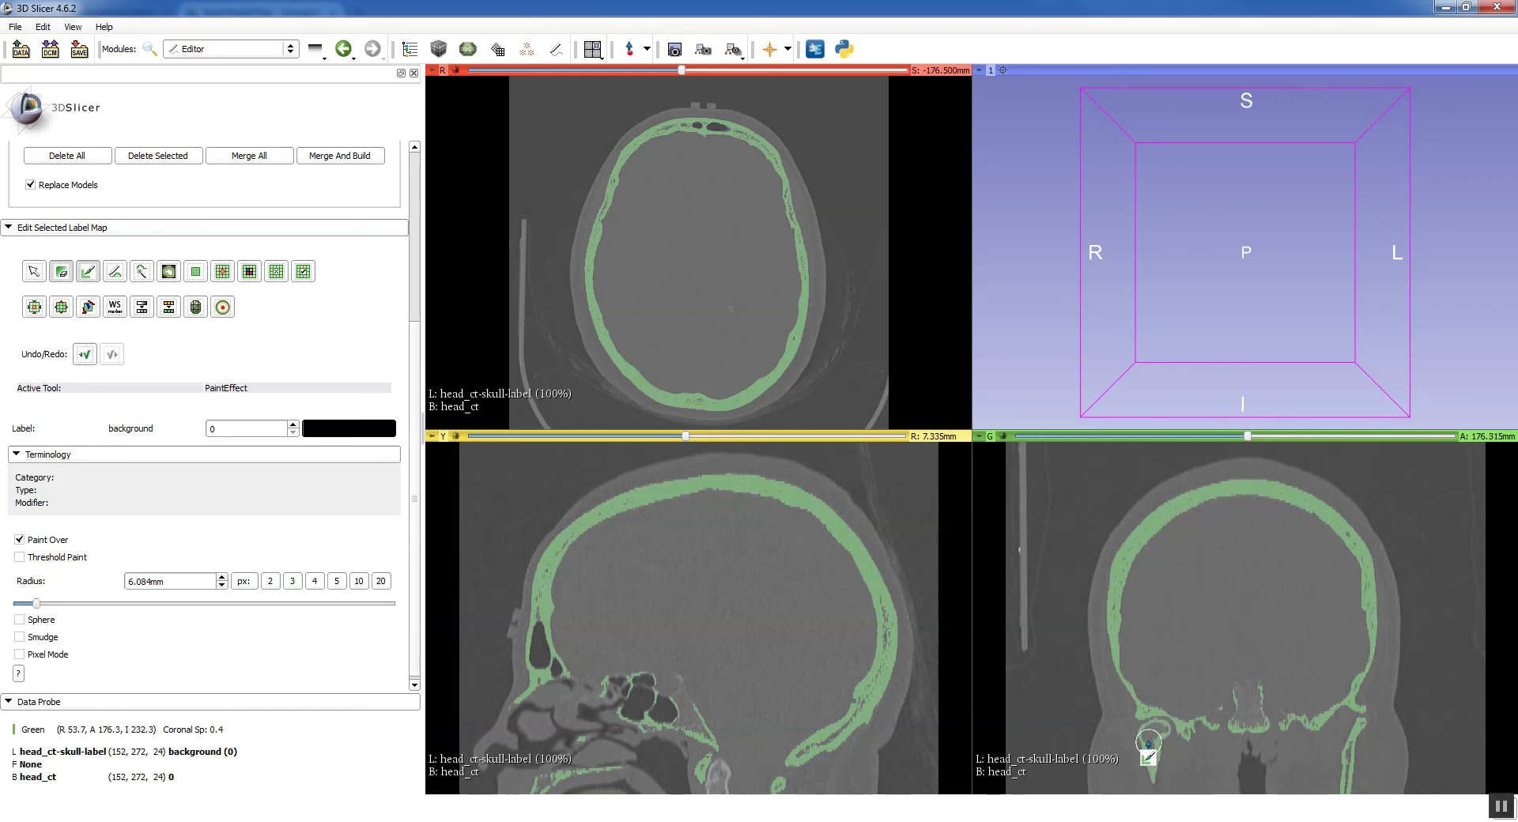
{"action": "scroll", "coordinate": [1154, 744], "scroll_direction": "up", "scroll_amount": 1}
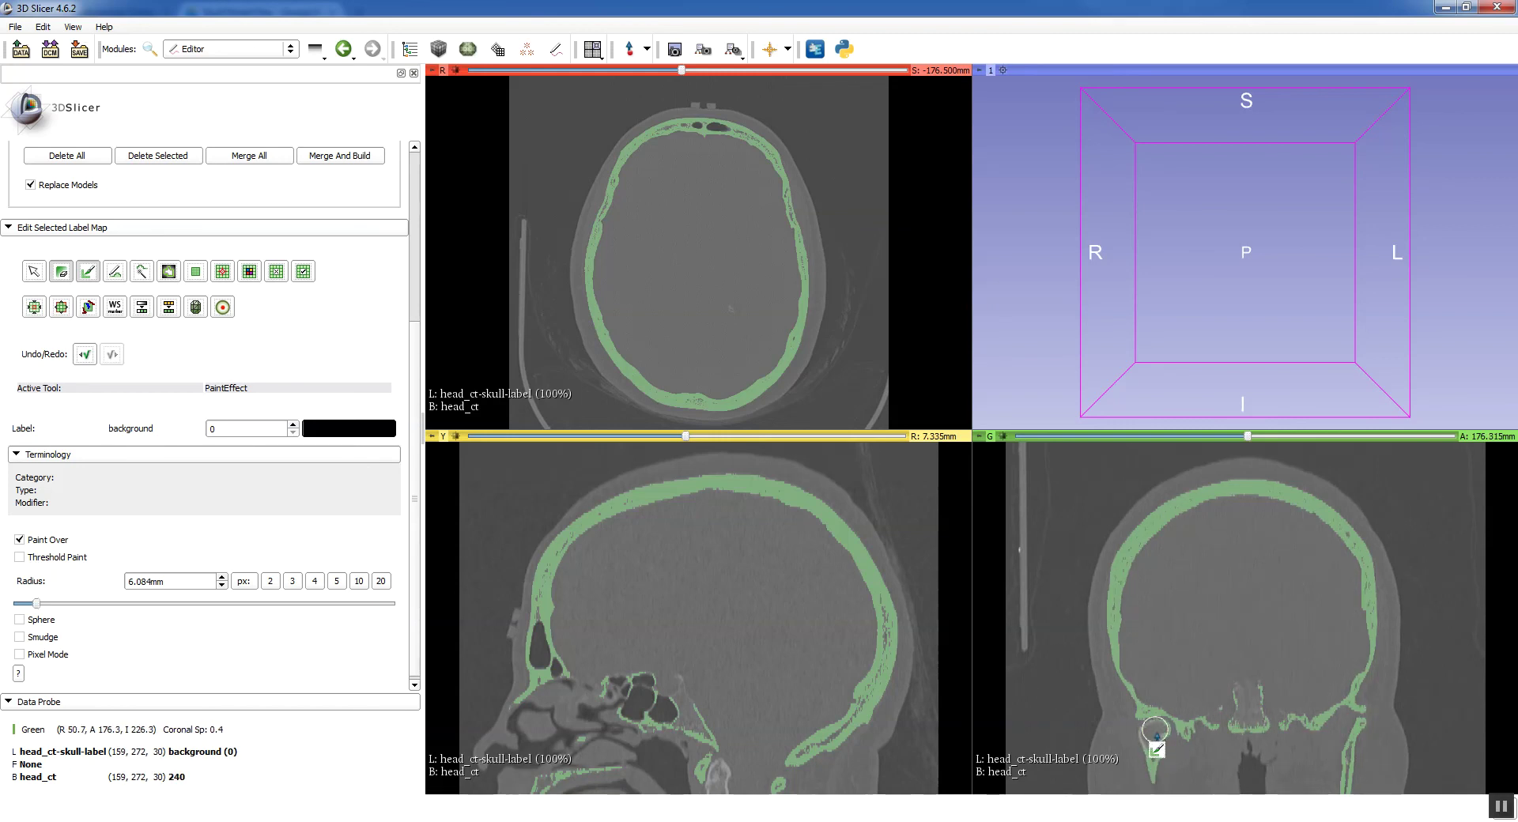
{"action": "scroll", "coordinate": [1155, 733], "scroll_direction": "up", "scroll_amount": 1}
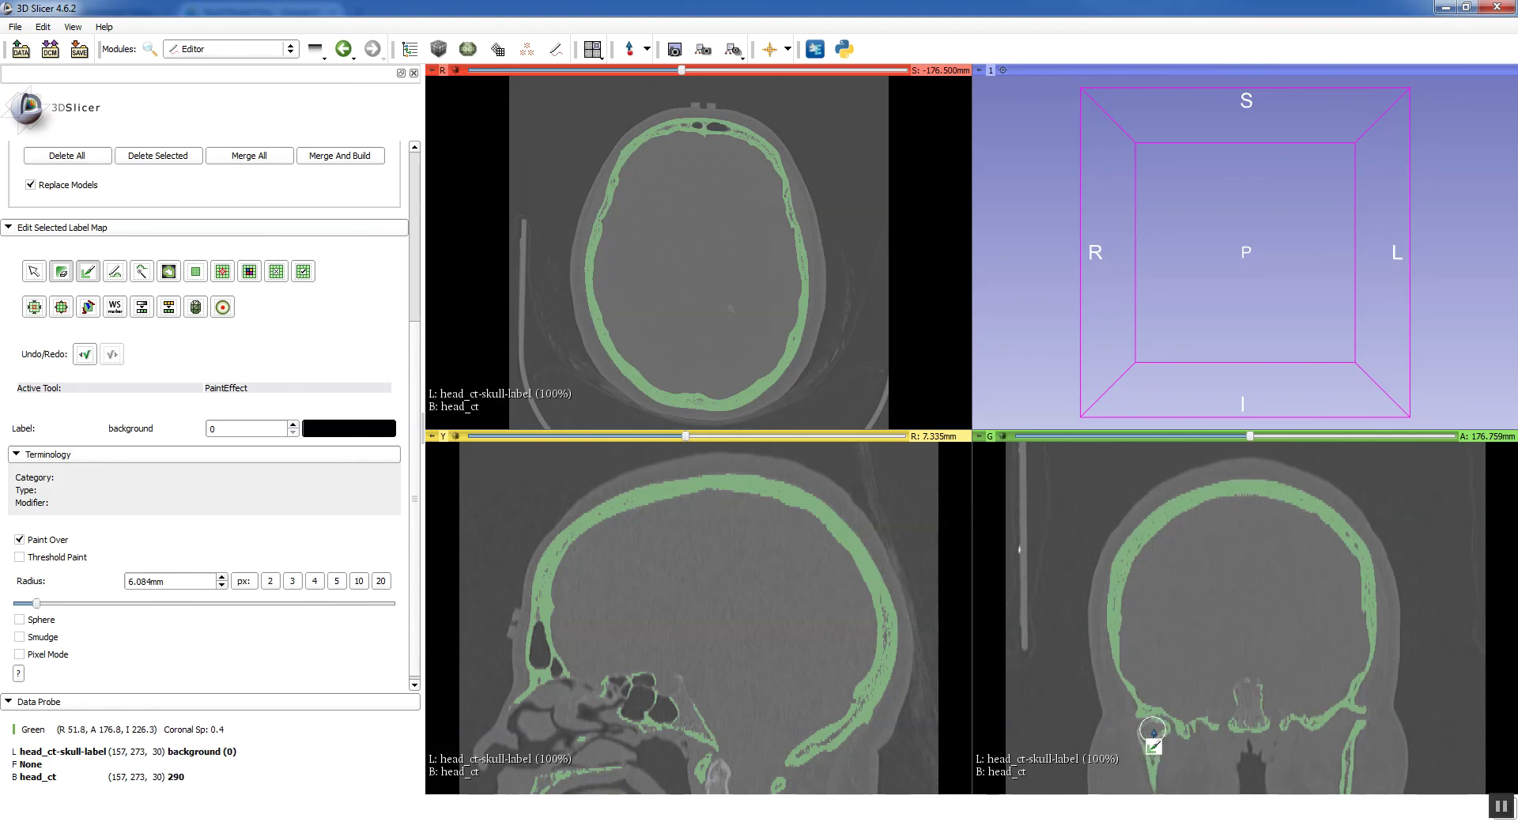
{"action": "left_click", "coordinate": [1154, 730]}
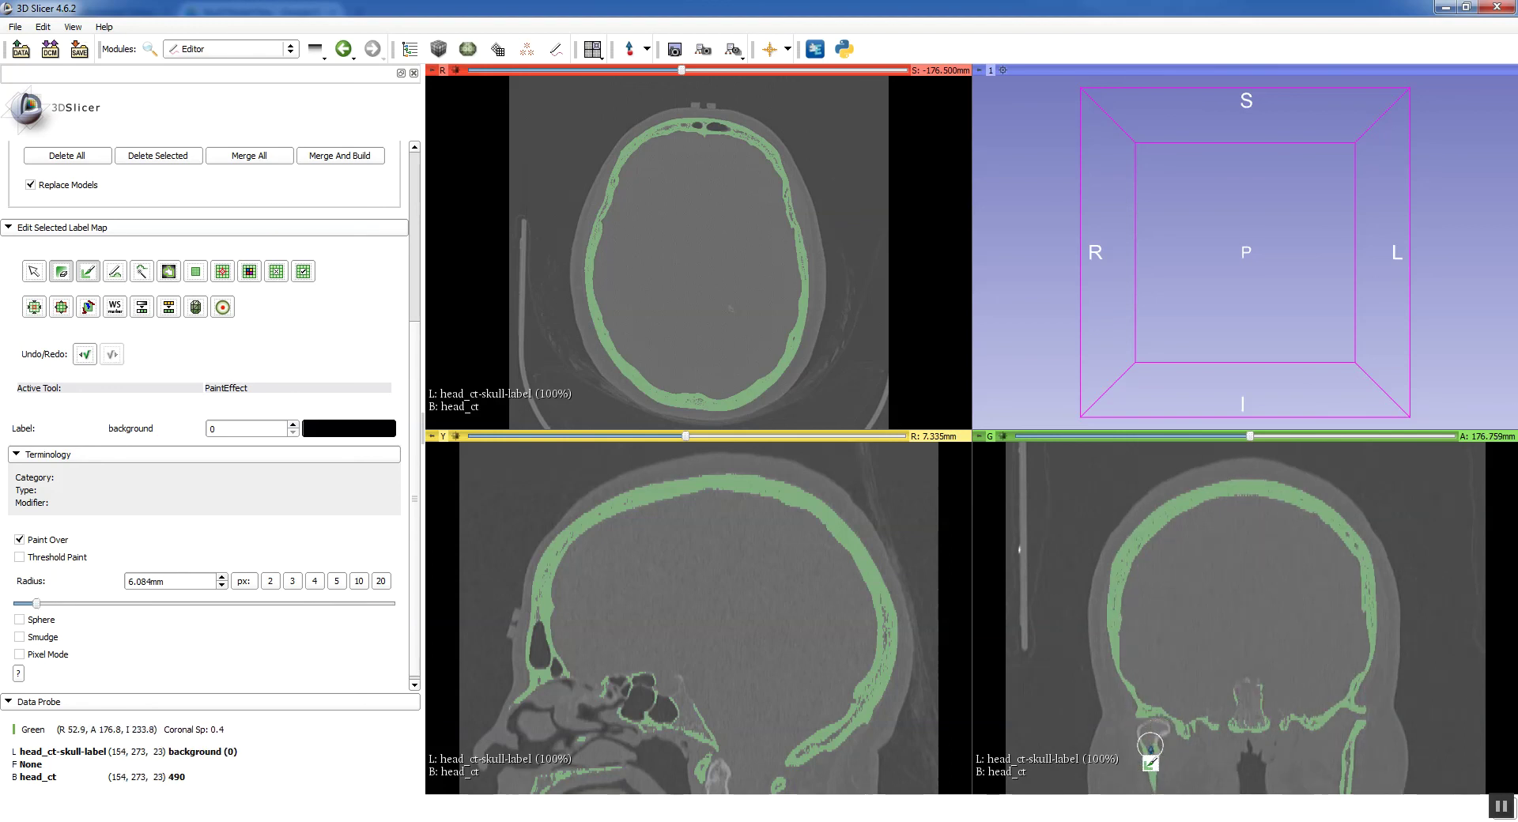
Step: Erase the bone label along the lower jaw on further coronal slices
{"action": "scroll", "coordinate": [1147, 739], "scroll_direction": "up", "scroll_amount": 1}
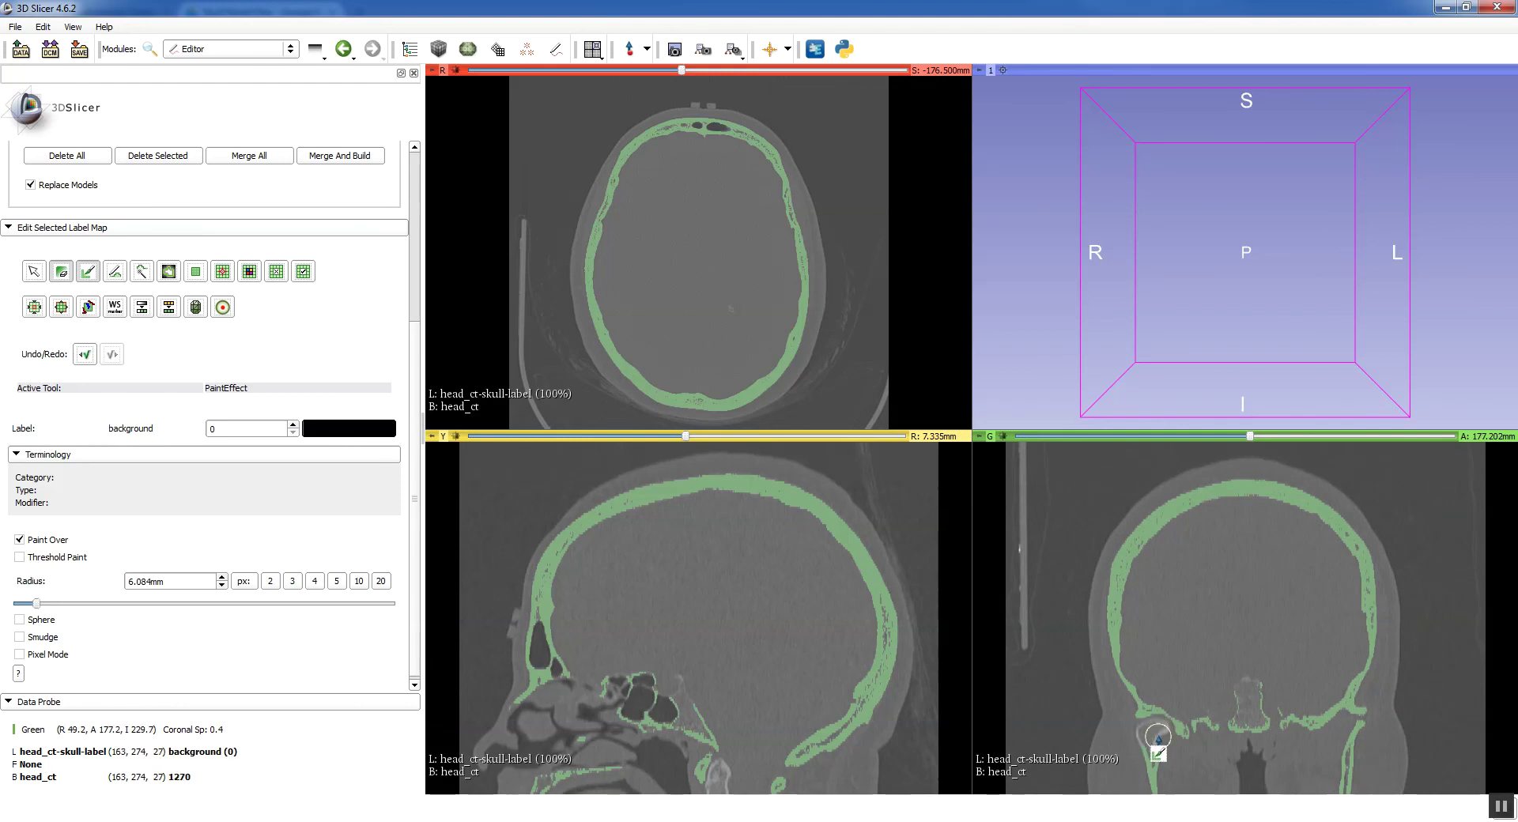
{"action": "scroll", "coordinate": [1151, 739], "scroll_direction": "up", "scroll_amount": 1}
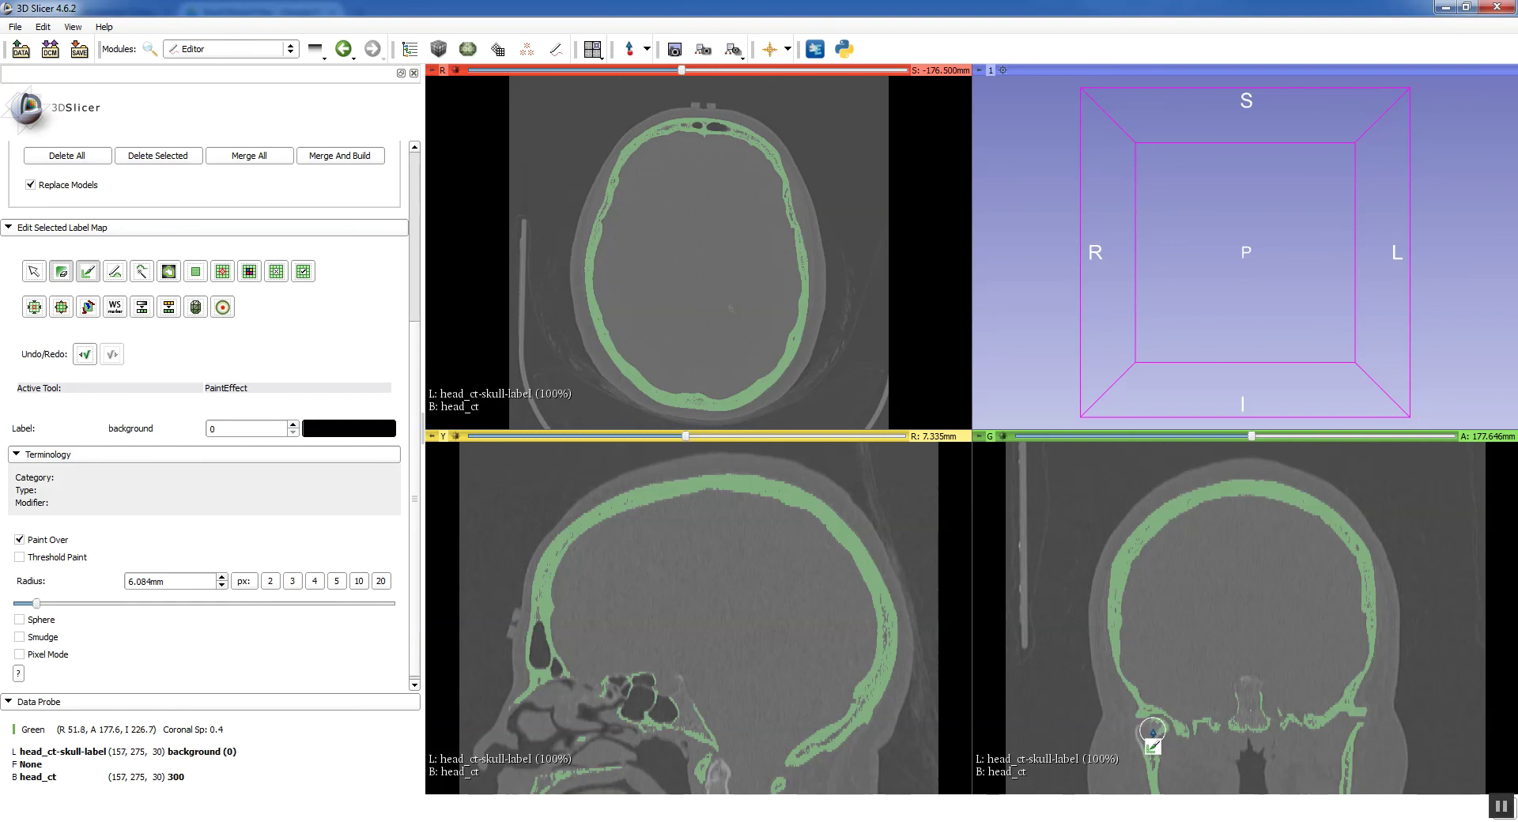
{"action": "scroll", "coordinate": [1148, 731], "scroll_direction": "up", "scroll_amount": 1}
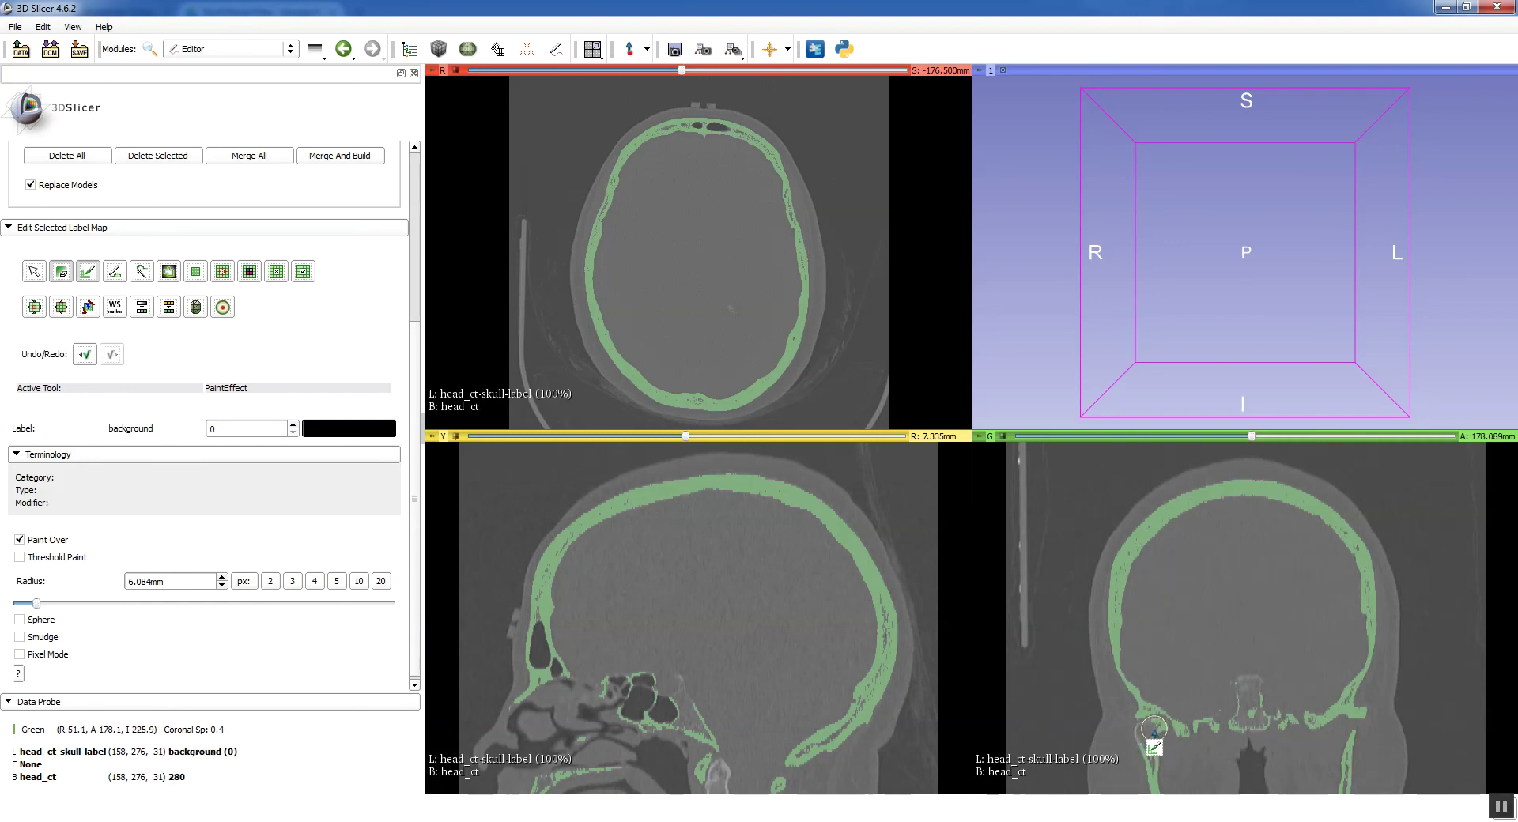
{"action": "scroll", "coordinate": [1156, 743], "scroll_direction": "up", "scroll_amount": 1}
{"action": "left_click_drag", "start_coordinate": [1153, 727], "coordinate": [1153, 740]}
{"action": "scroll", "coordinate": [1154, 741], "scroll_direction": "up", "scroll_amount": 1}
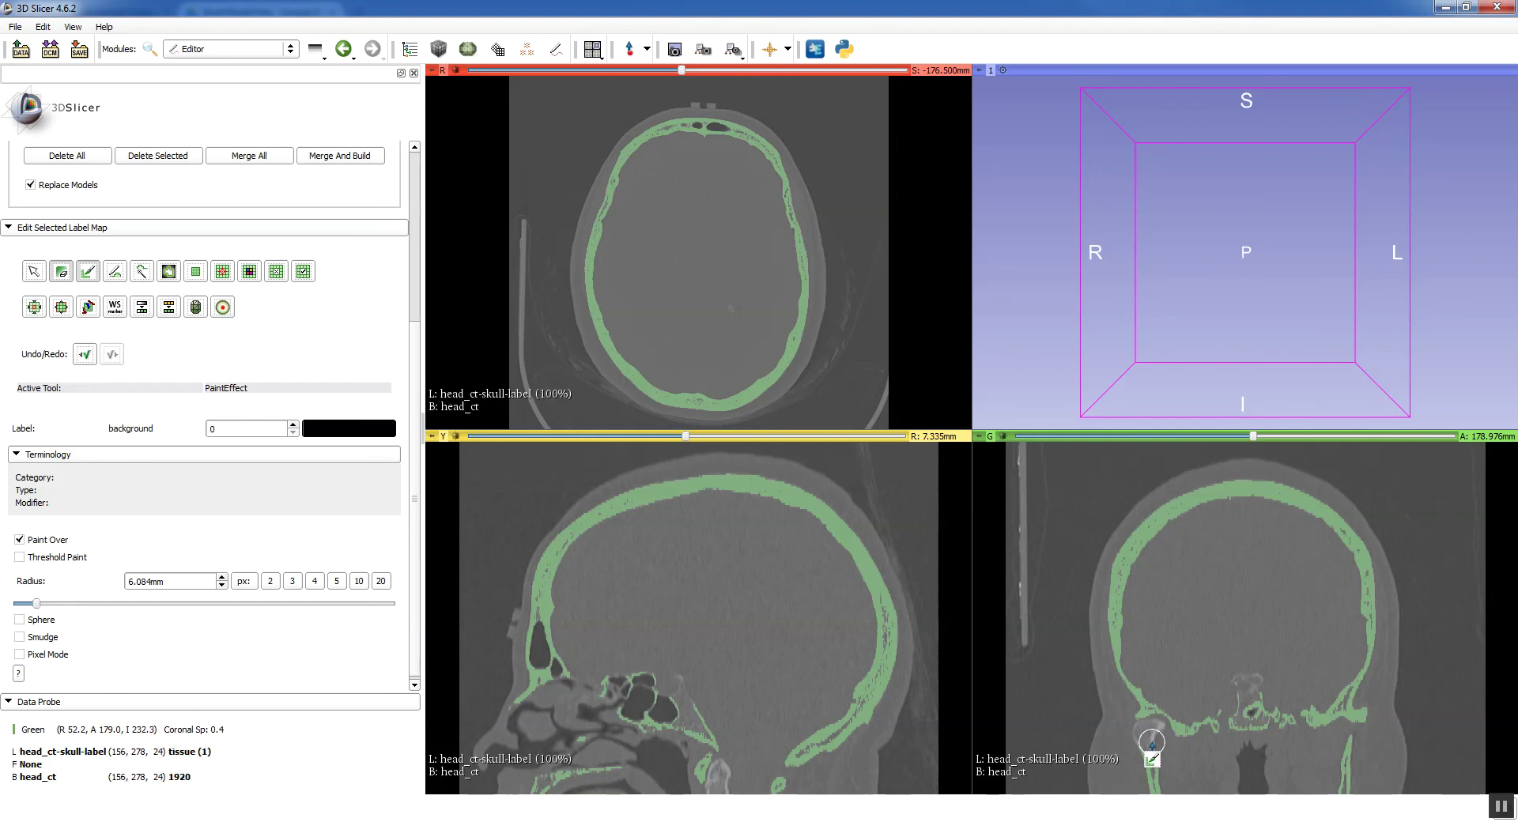
{"action": "scroll", "coordinate": [1141, 738], "scroll_direction": "up", "scroll_amount": 1}
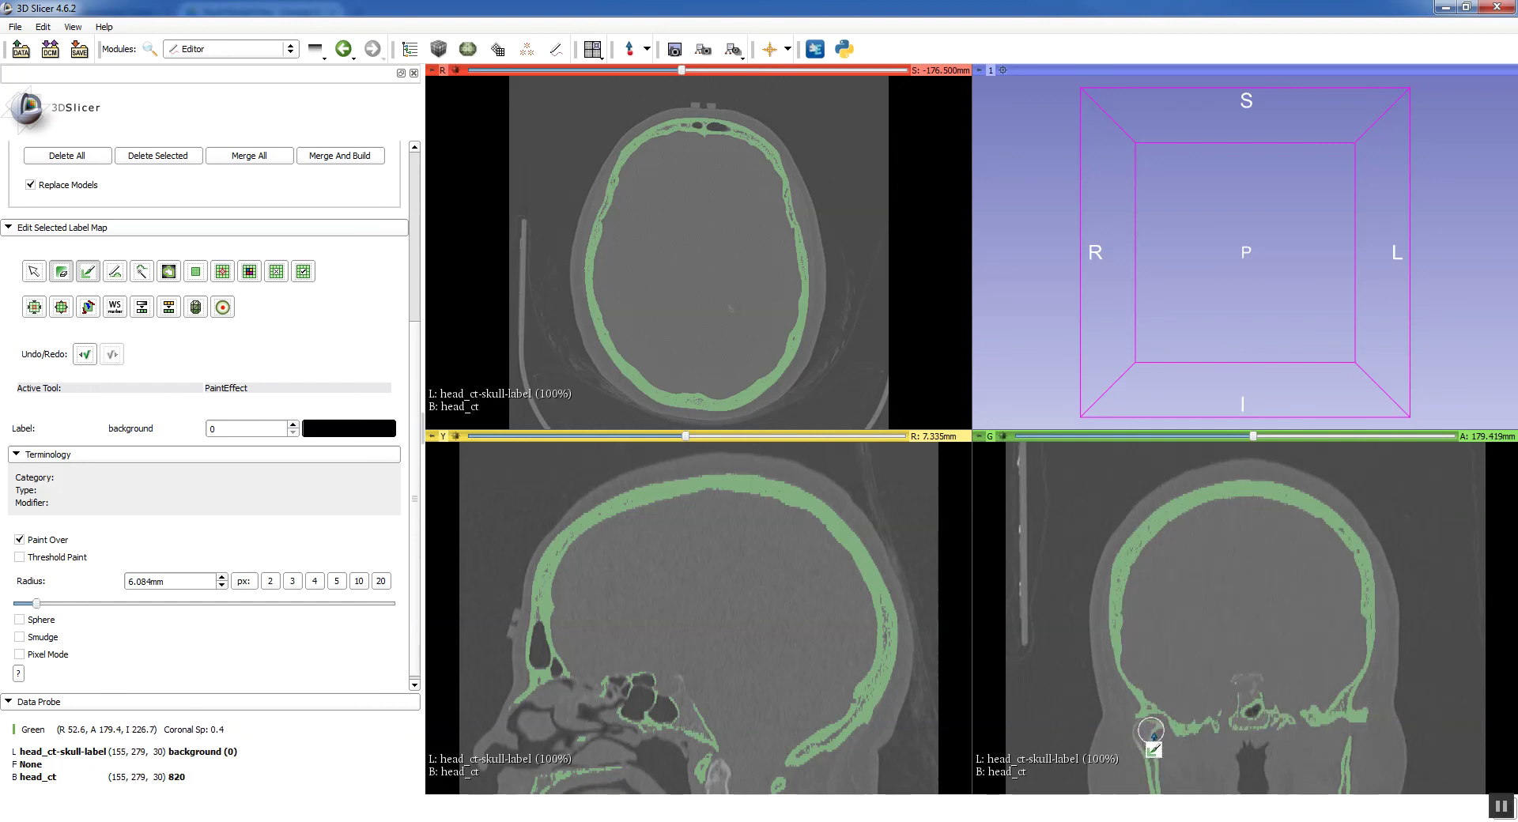
{"action": "scroll", "coordinate": [1142, 737], "scroll_direction": "up", "scroll_amount": 1}
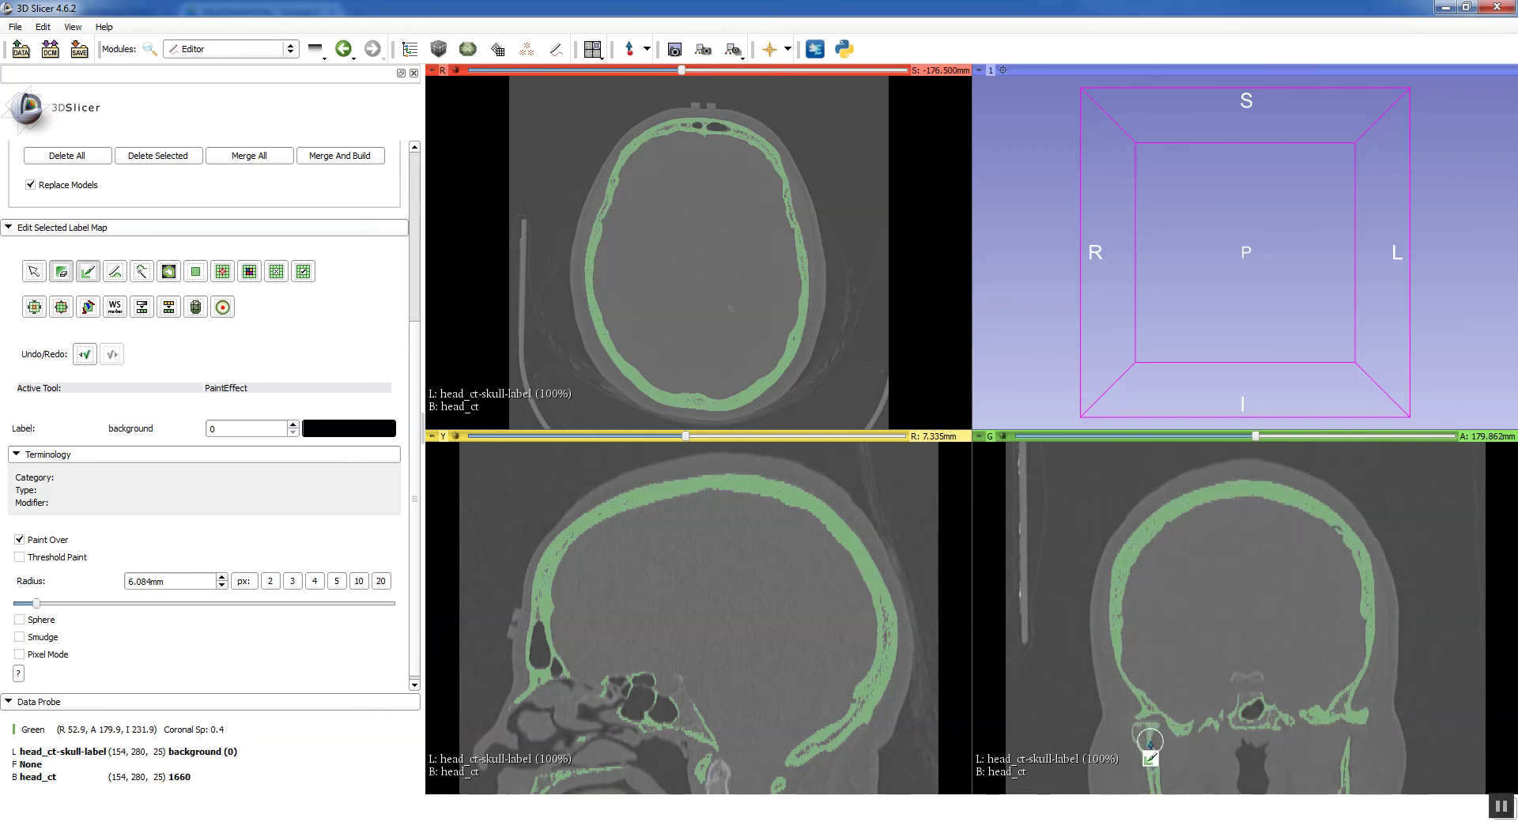
{"action": "scroll", "coordinate": [1142, 735], "scroll_direction": "up", "scroll_amount": 1}
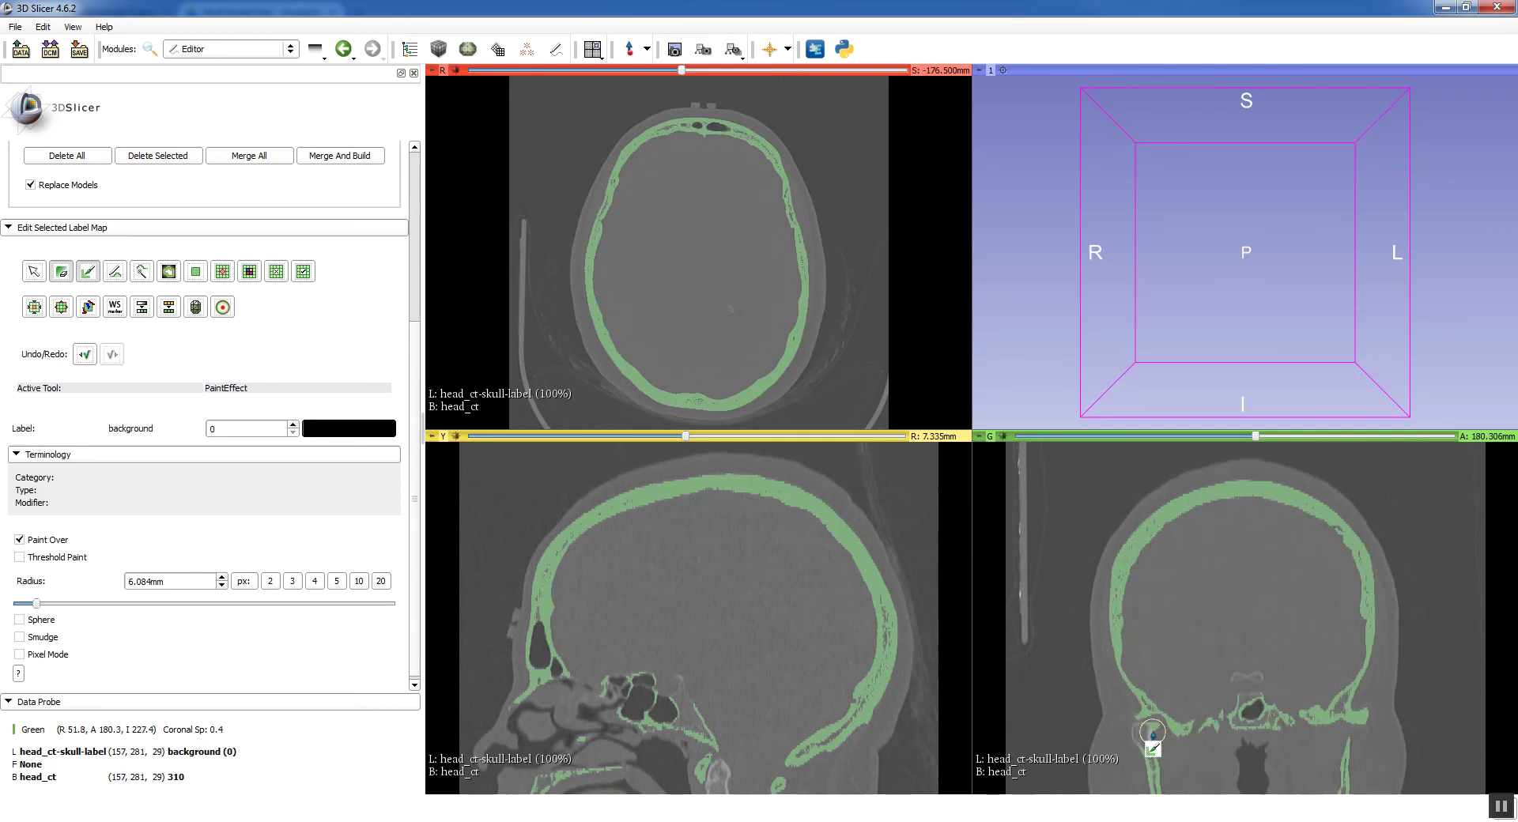
{"action": "scroll", "coordinate": [1151, 732], "scroll_direction": "up", "scroll_amount": 1}
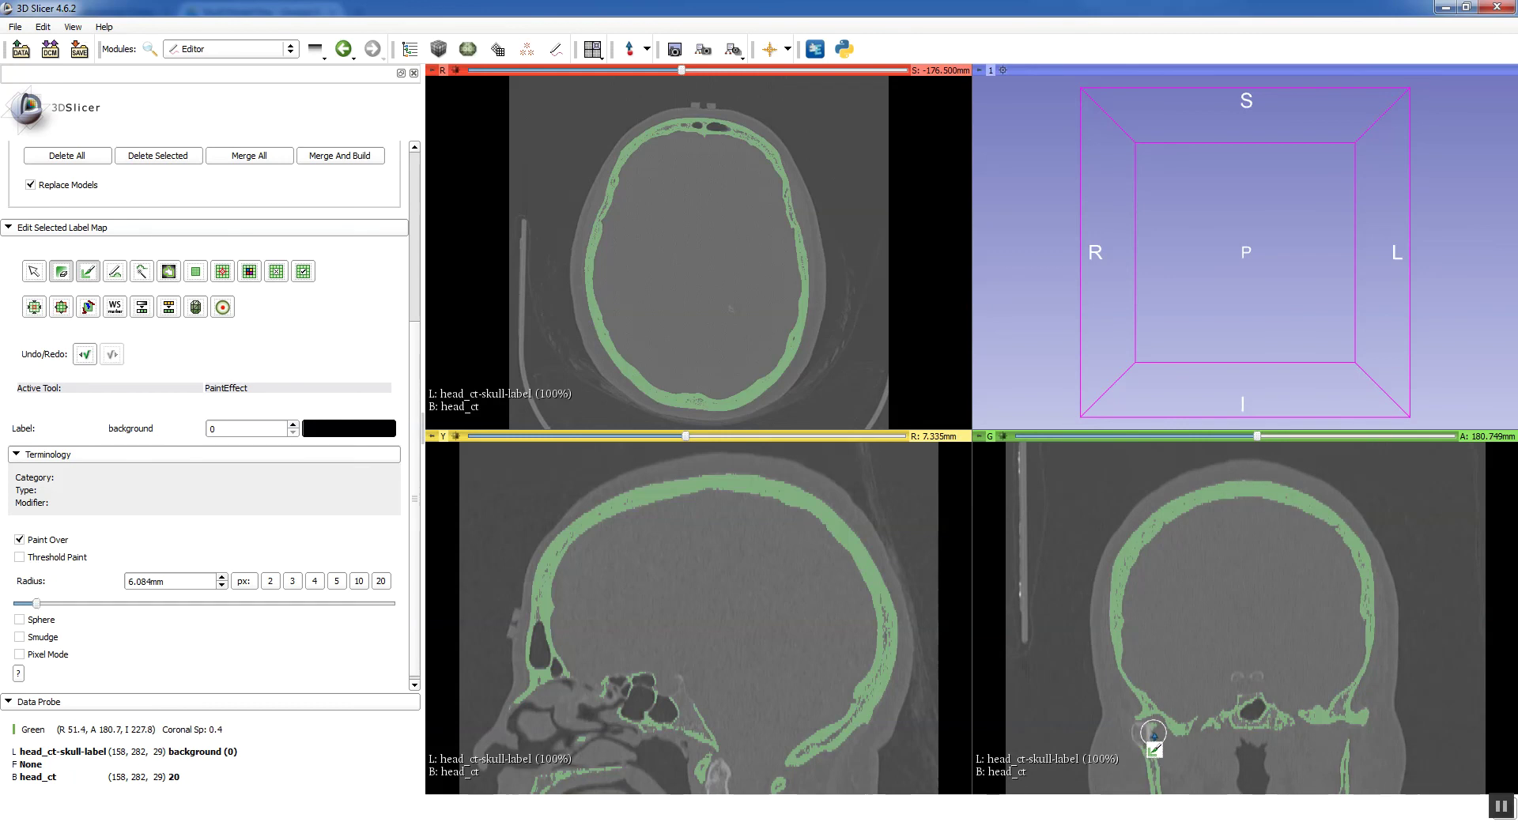
{"action": "scroll", "coordinate": [1147, 741], "scroll_direction": "up", "scroll_amount": 1}
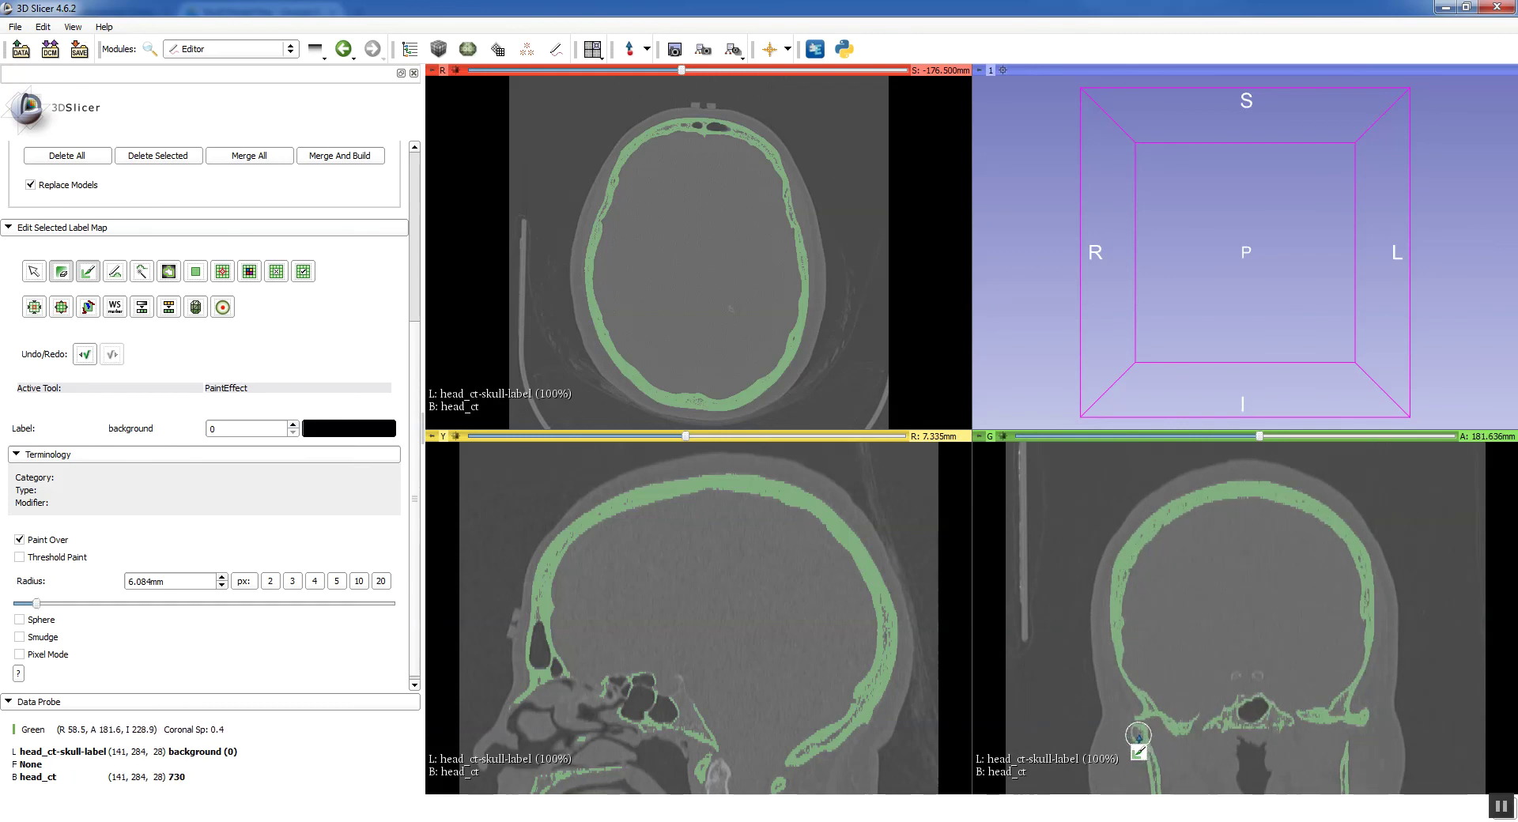
{"action": "scroll", "coordinate": [1146, 741], "scroll_direction": "up", "scroll_amount": 1}
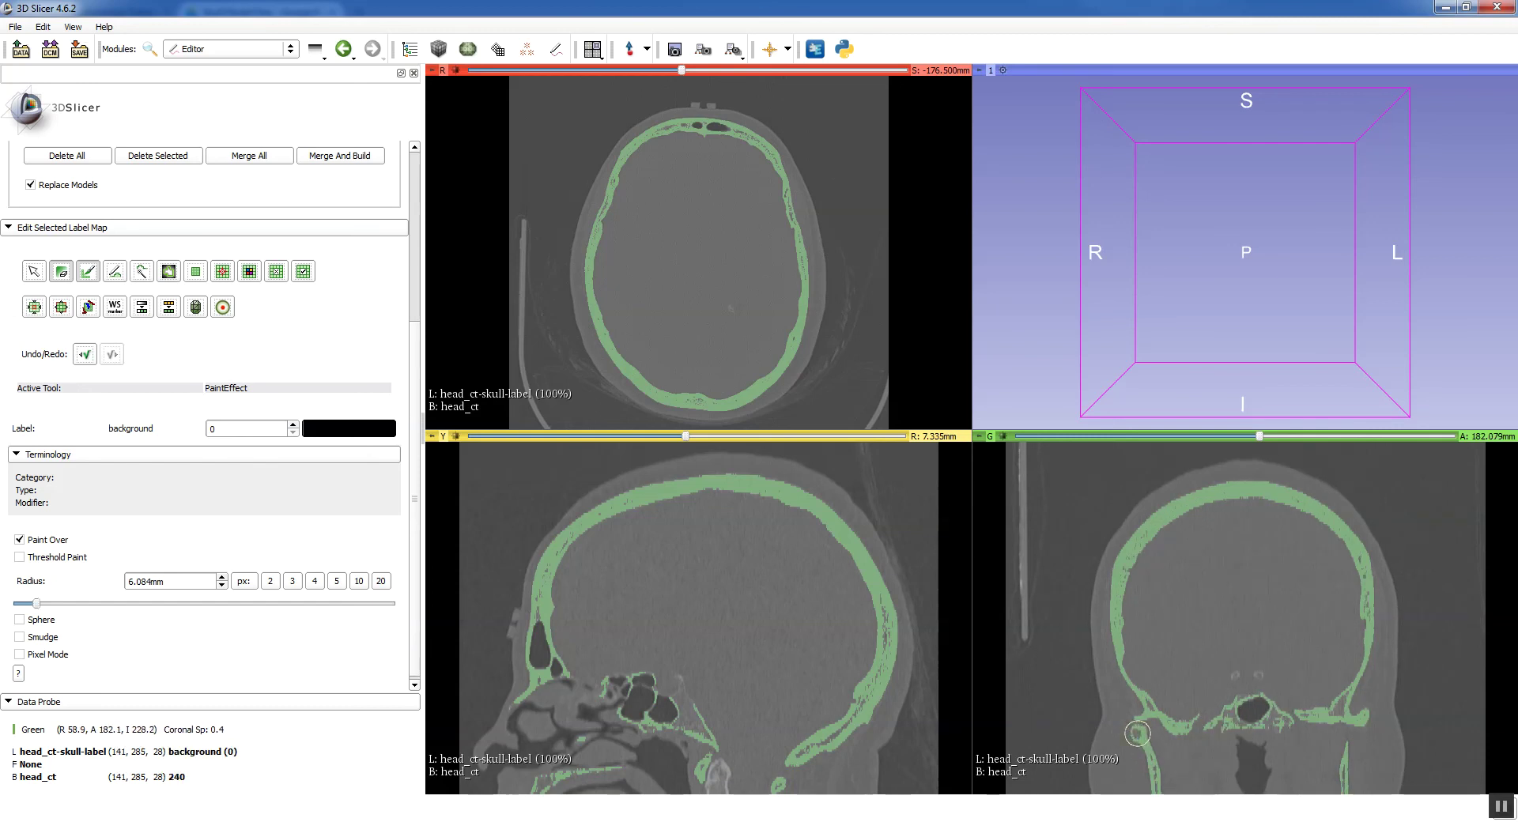
{"action": "scroll", "coordinate": [1146, 743], "scroll_direction": "up", "scroll_amount": 1}
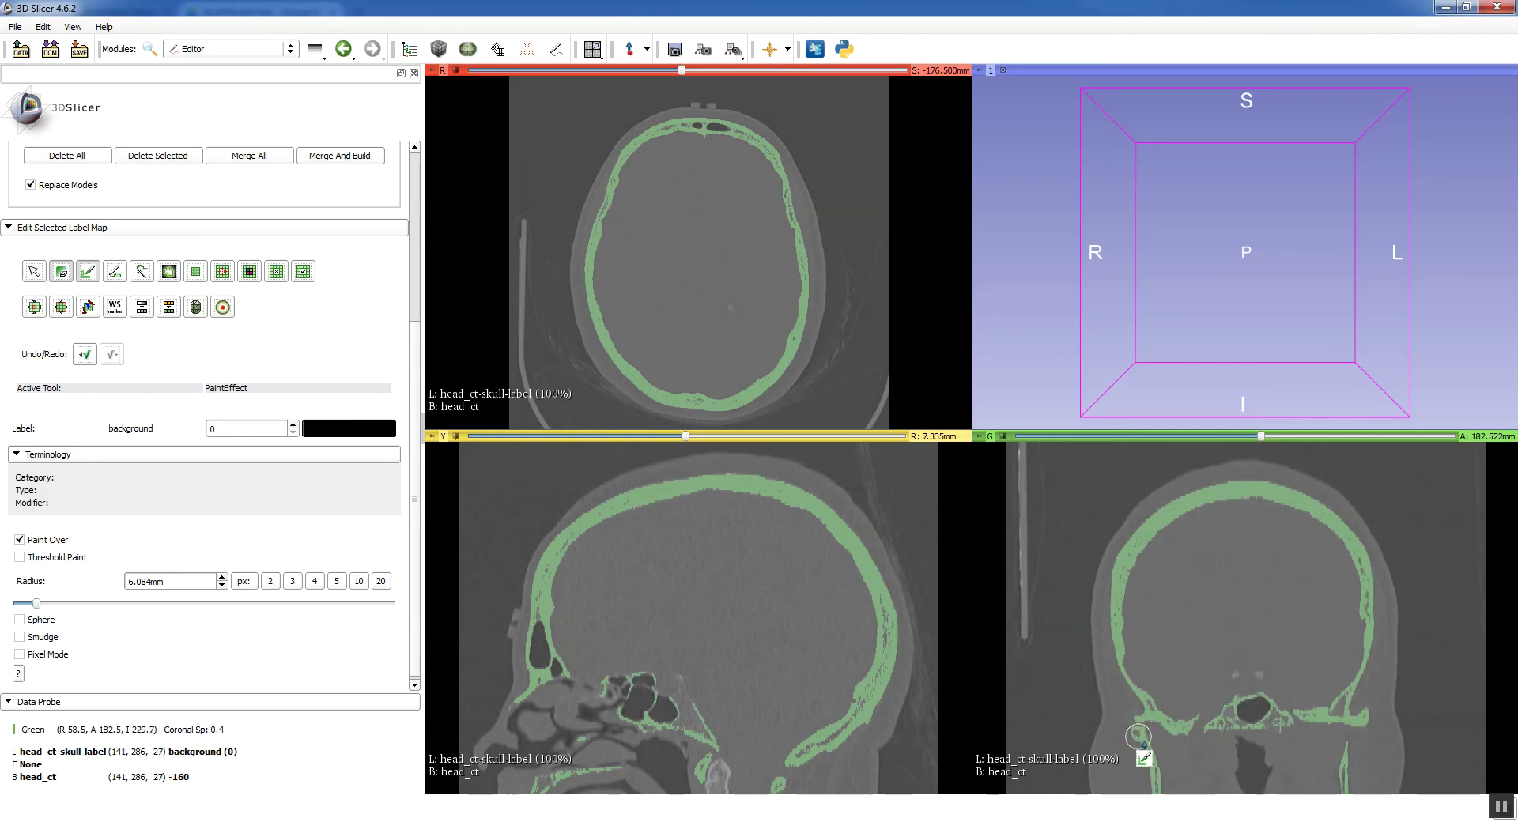
{"action": "scroll", "coordinate": [1146, 746], "scroll_direction": "up", "scroll_amount": 1}
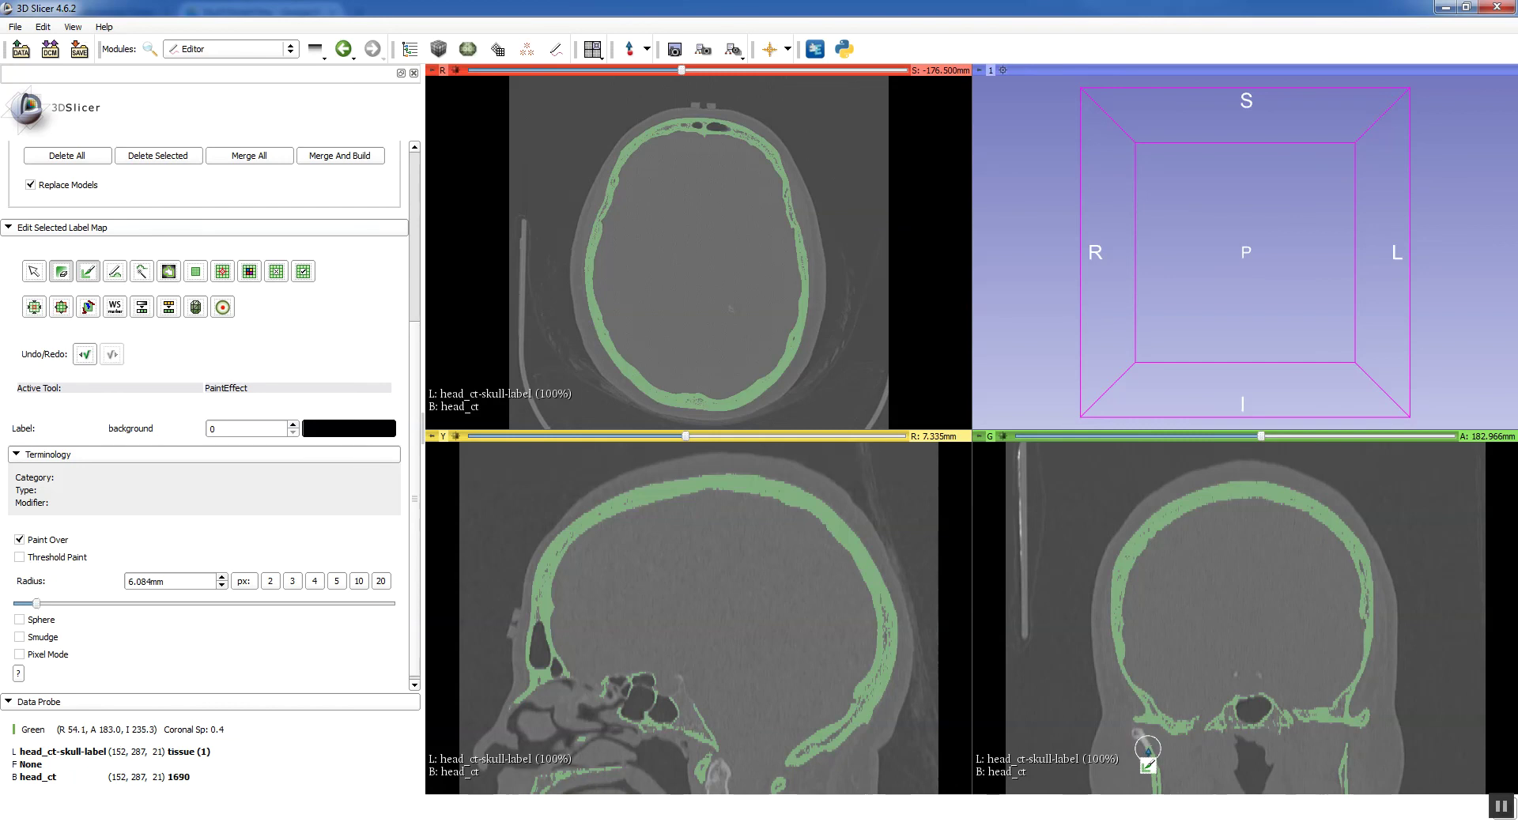
{"action": "scroll", "coordinate": [1144, 747], "scroll_direction": "up", "scroll_amount": 1}
{"action": "scroll", "coordinate": [1139, 741], "scroll_direction": "up", "scroll_amount": 1}
{"action": "scroll", "coordinate": [1146, 746], "scroll_direction": "up", "scroll_amount": 1}
{"action": "scroll", "coordinate": [1168, 759], "scroll_direction": "down", "scroll_amount": 12}
Step: Erase the stray green label near the lower right jaw on a coronal slice
{"action": "scroll", "coordinate": [1198, 729], "scroll_direction": "down", "scroll_amount": 12}
{"action": "scroll", "coordinate": [1354, 730], "scroll_direction": "down", "scroll_amount": 13}
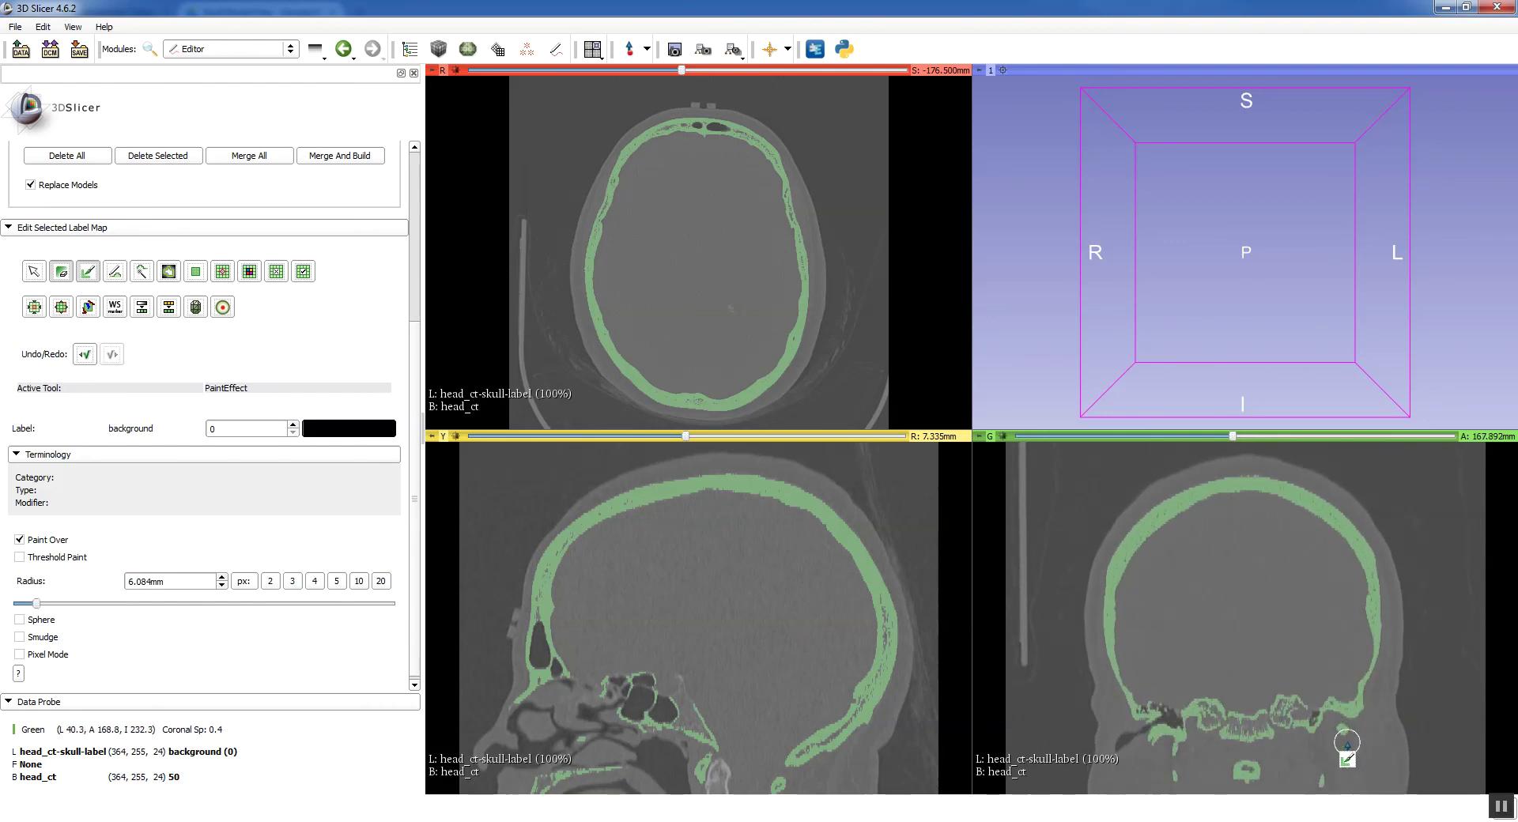
{"action": "scroll", "coordinate": [1348, 743], "scroll_direction": "up", "scroll_amount": 1}
{"action": "scroll", "coordinate": [1342, 733], "scroll_direction": "up", "scroll_amount": 1}
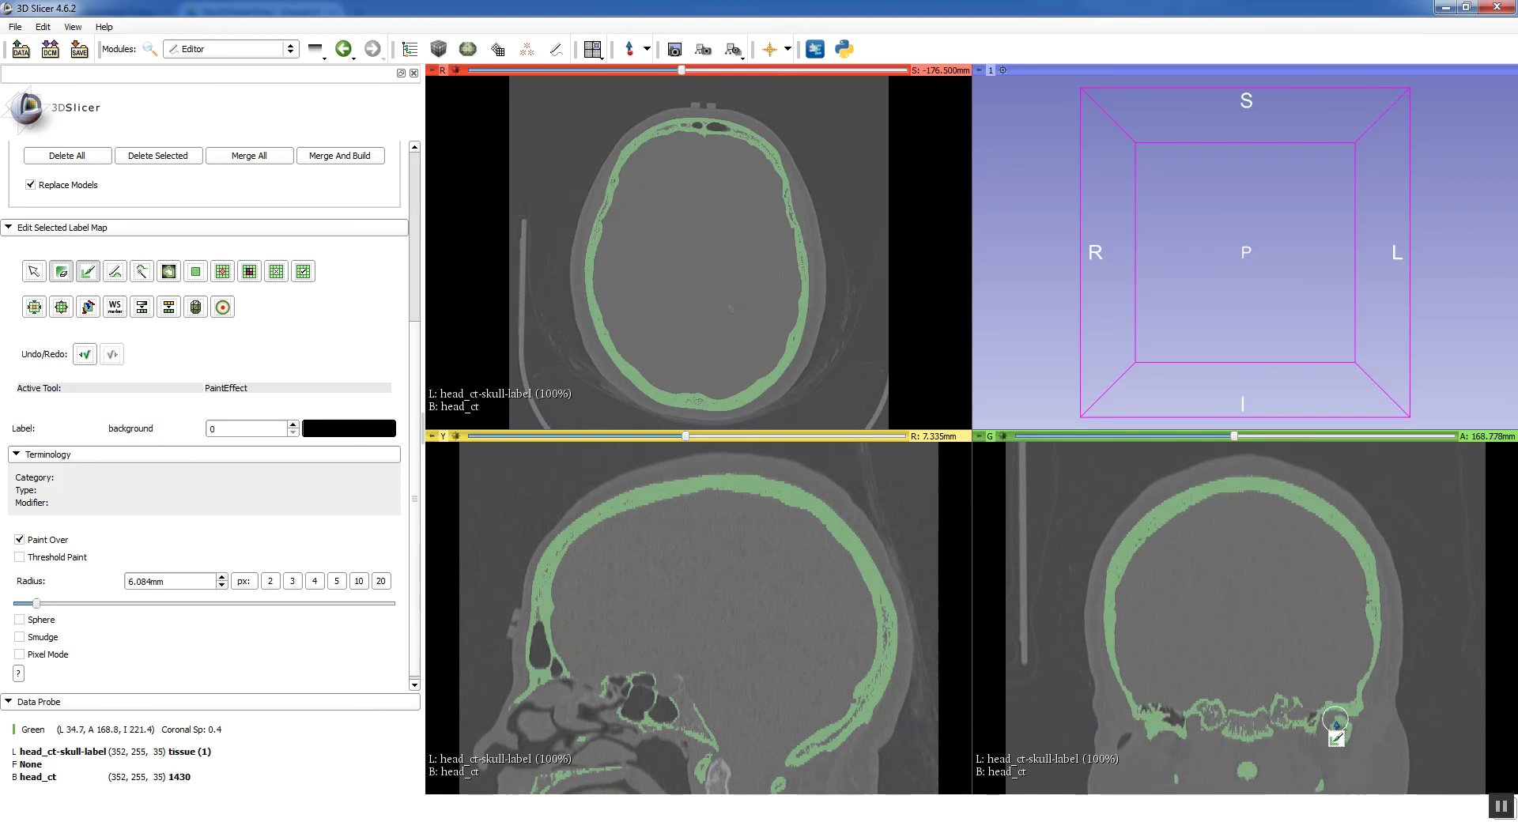
{"action": "scroll", "coordinate": [1347, 741], "scroll_direction": "up", "scroll_amount": 1}
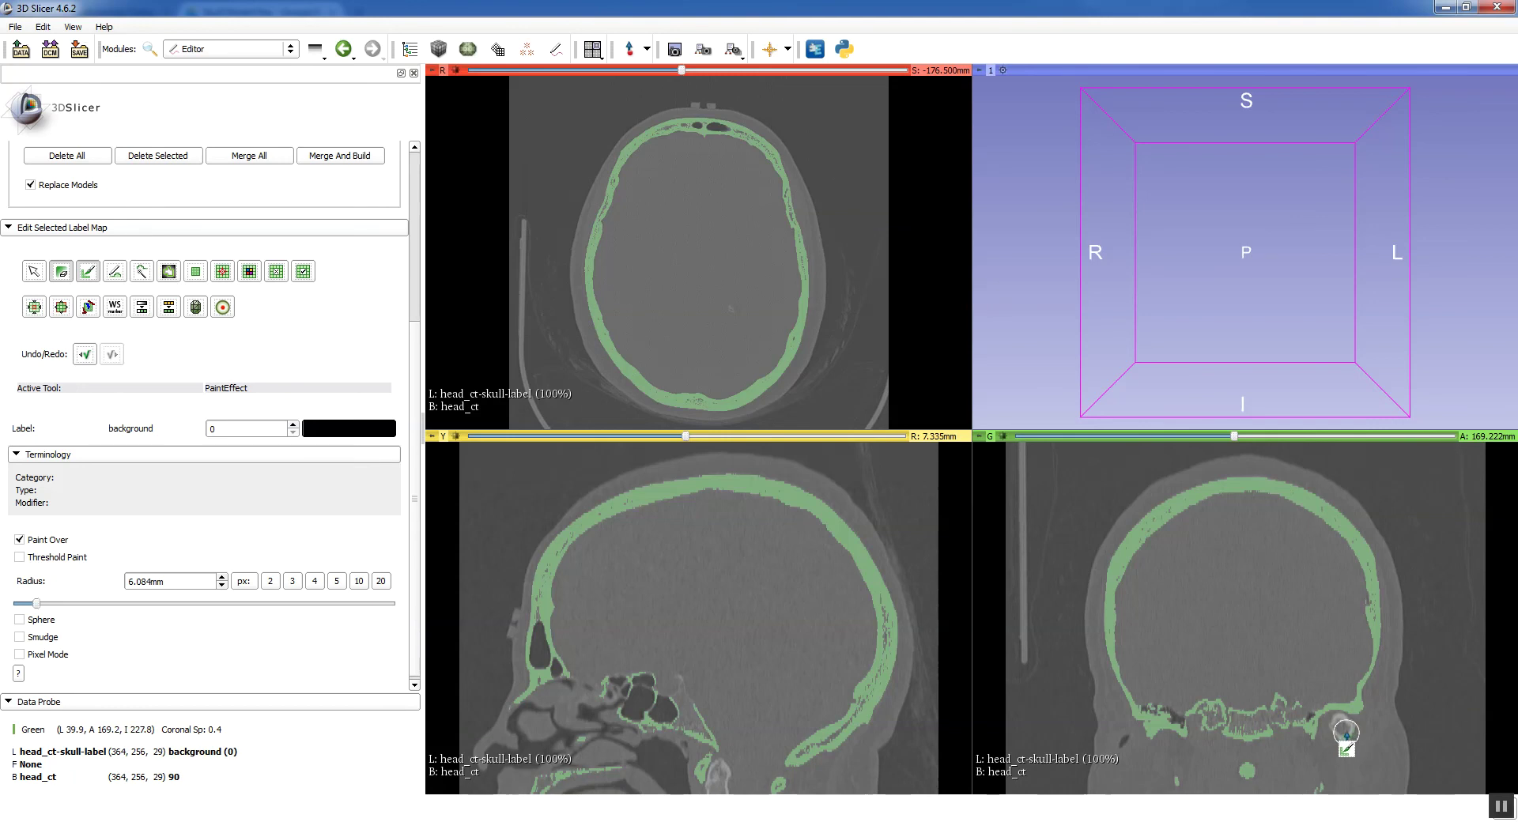
{"action": "scroll", "coordinate": [1338, 725], "scroll_direction": "up", "scroll_amount": 1}
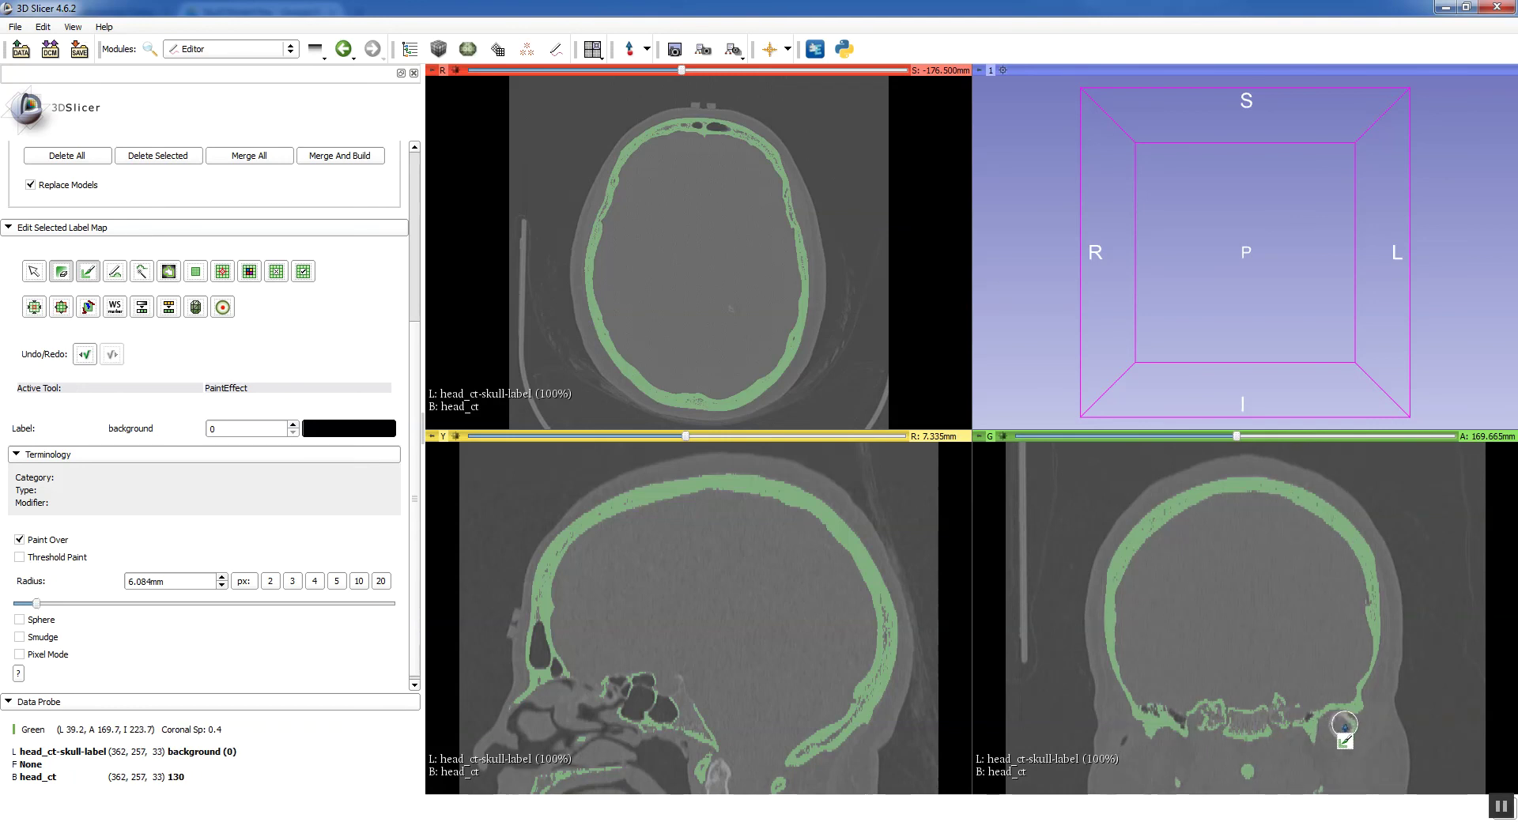
{"action": "scroll", "coordinate": [1342, 724], "scroll_direction": "up", "scroll_amount": 1}
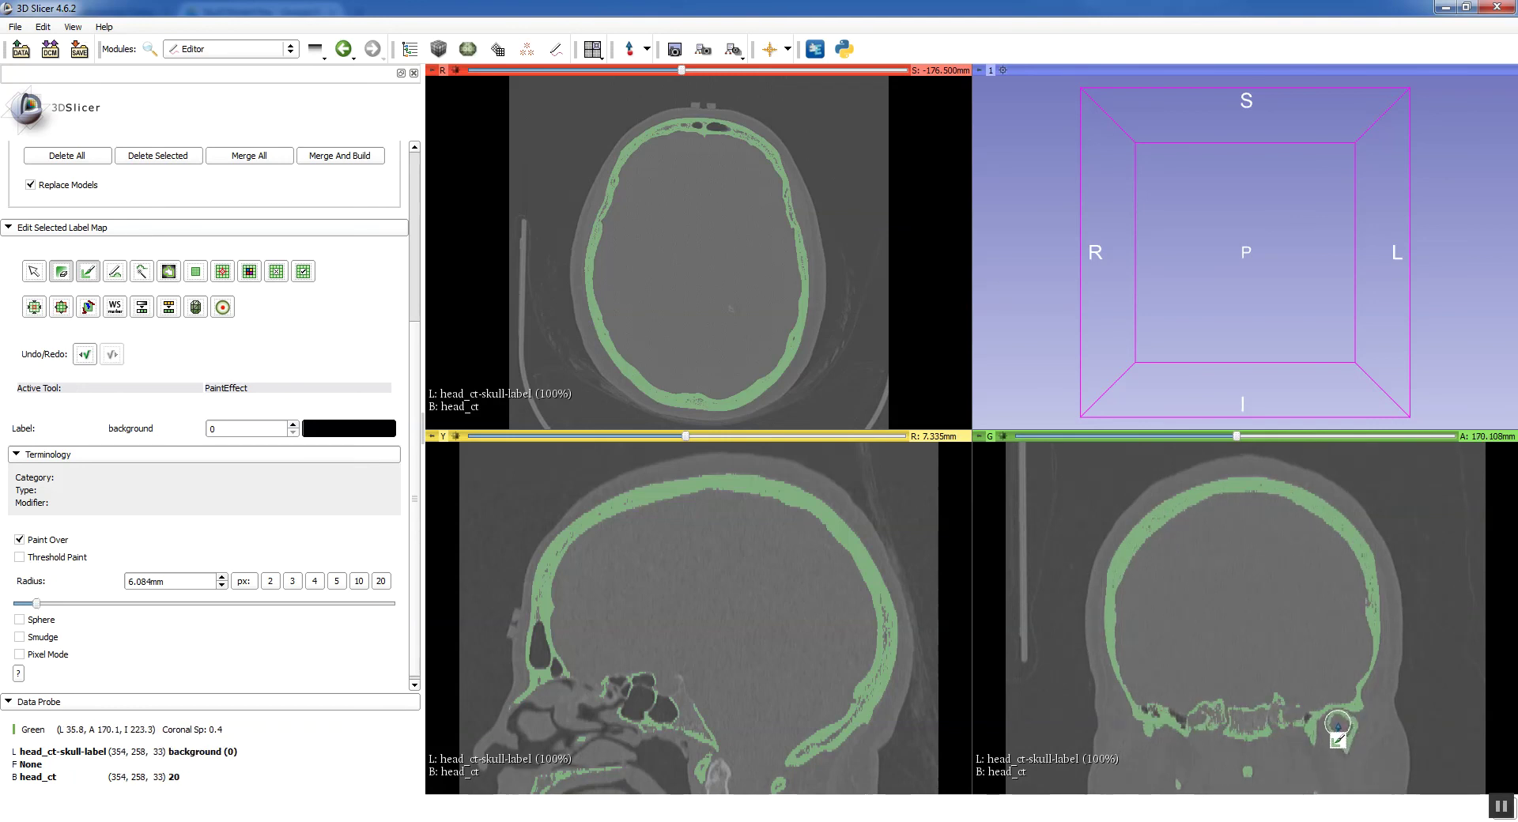
{"action": "scroll", "coordinate": [1347, 728], "scroll_direction": "up", "scroll_amount": 1}
{"action": "left_click_drag", "start_coordinate": [1338, 722], "coordinate": [1341, 722]}
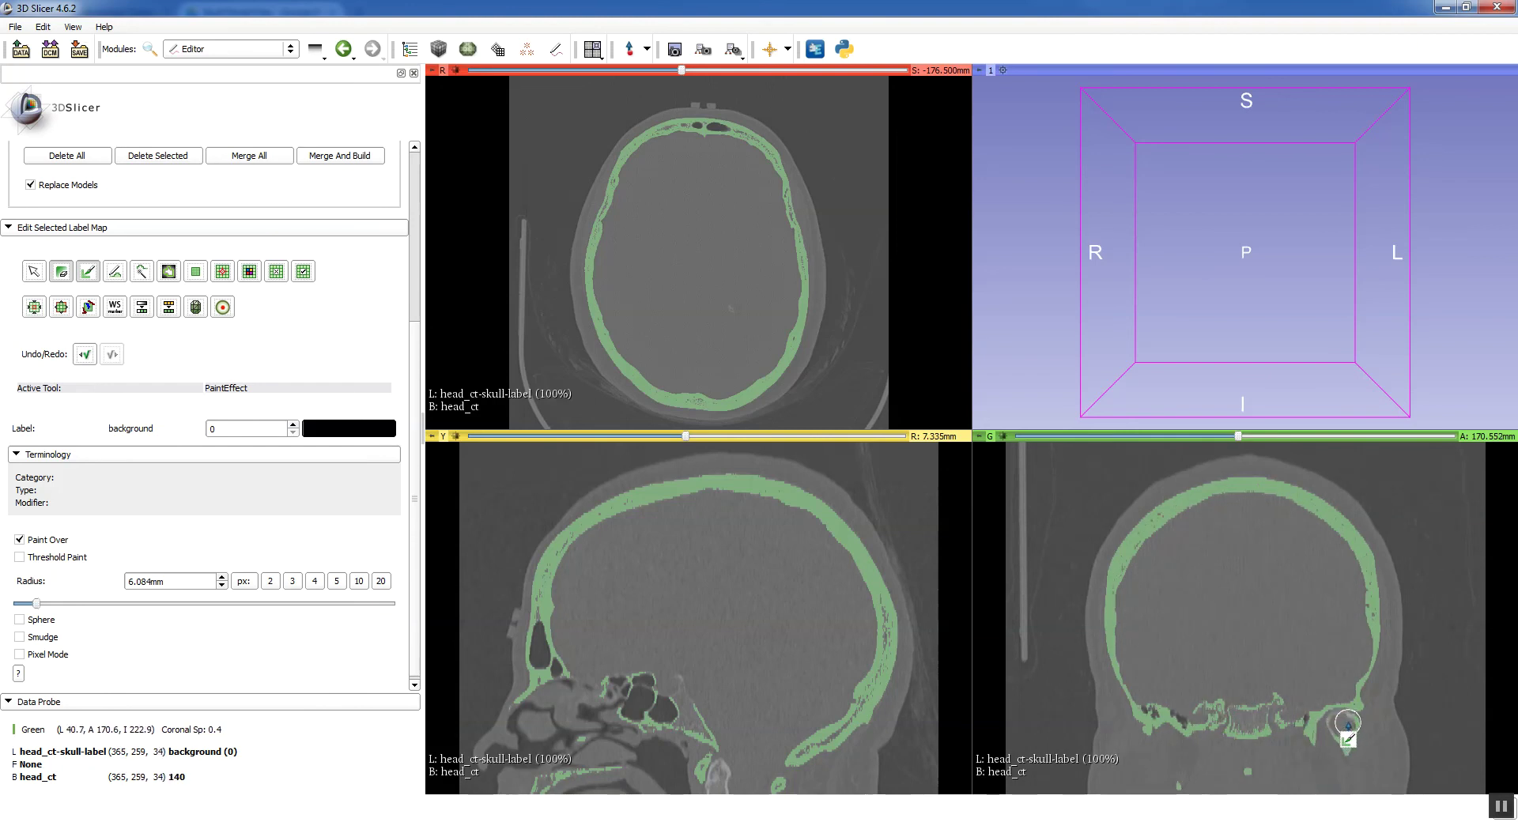
Step: Erase more jaw label on a later coronal slice
{"action": "scroll", "coordinate": [1342, 725], "scroll_direction": "up", "scroll_amount": 1}
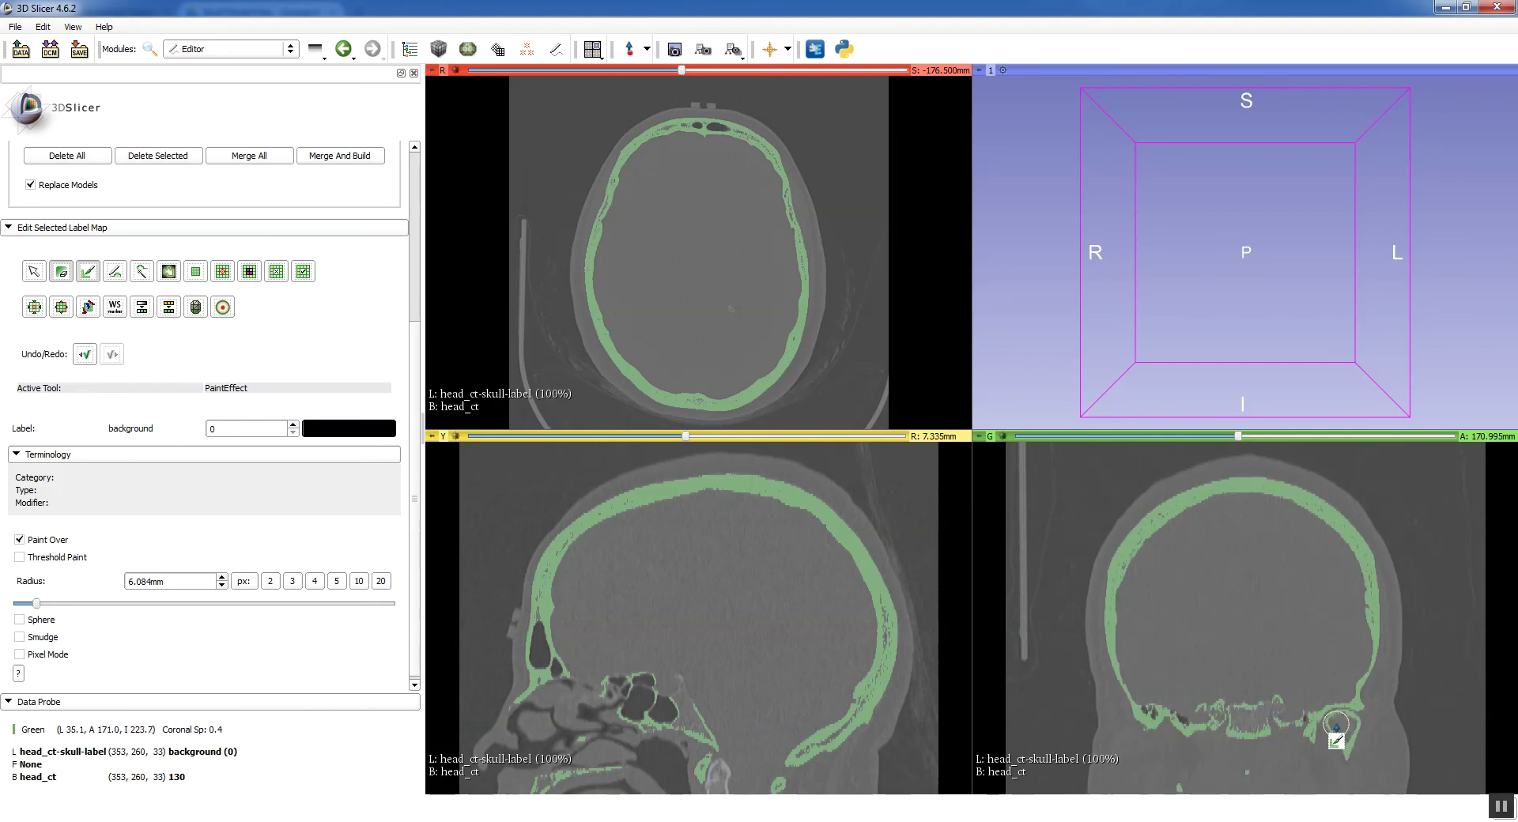
{"action": "scroll", "coordinate": [1347, 733], "scroll_direction": "up", "scroll_amount": 1}
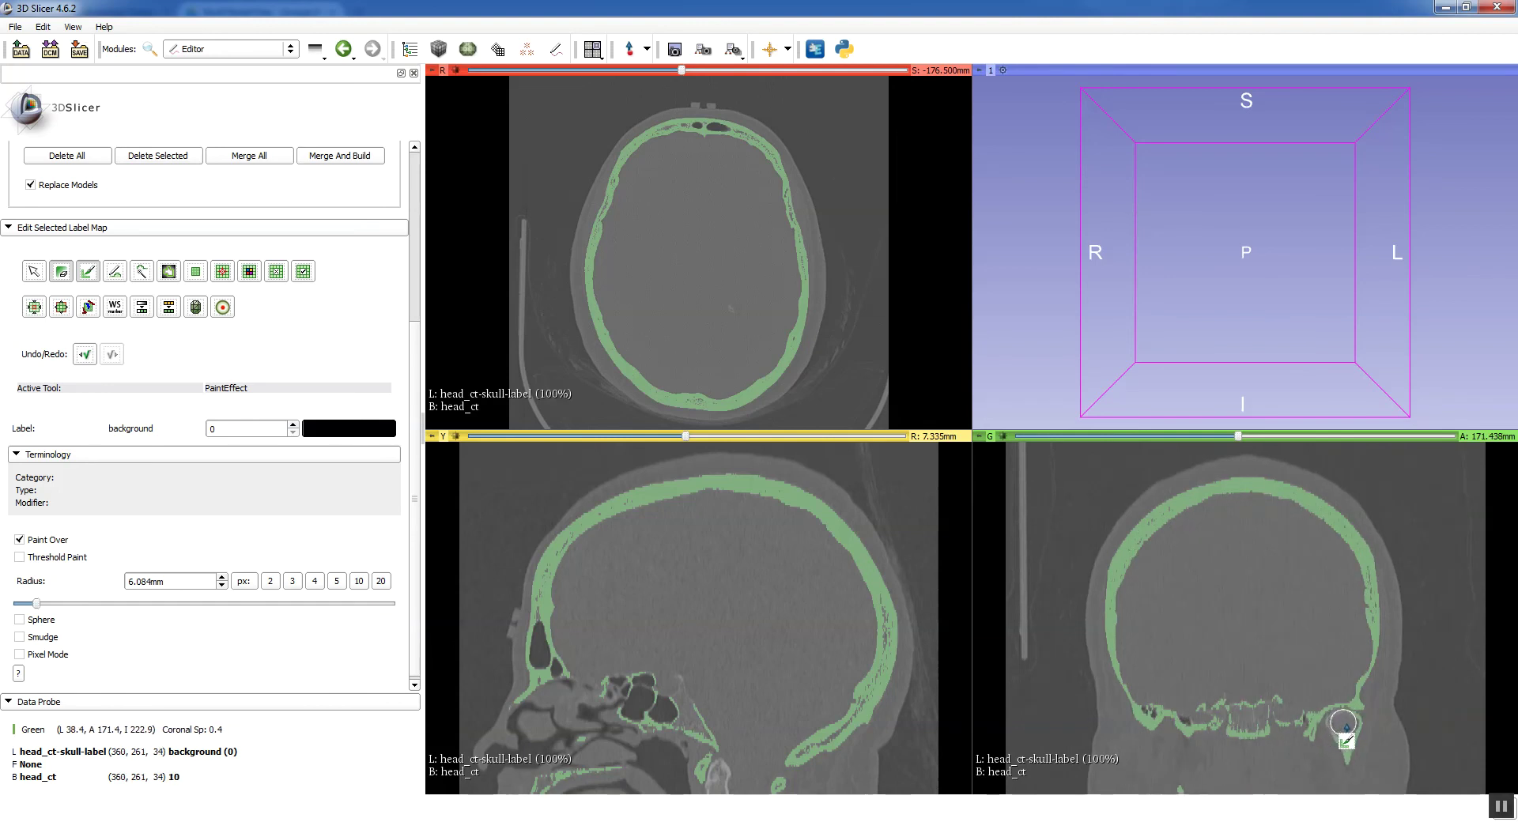
{"action": "scroll", "coordinate": [1336, 729], "scroll_direction": "up", "scroll_amount": 1}
{"action": "left_click", "coordinate": [1336, 728]}
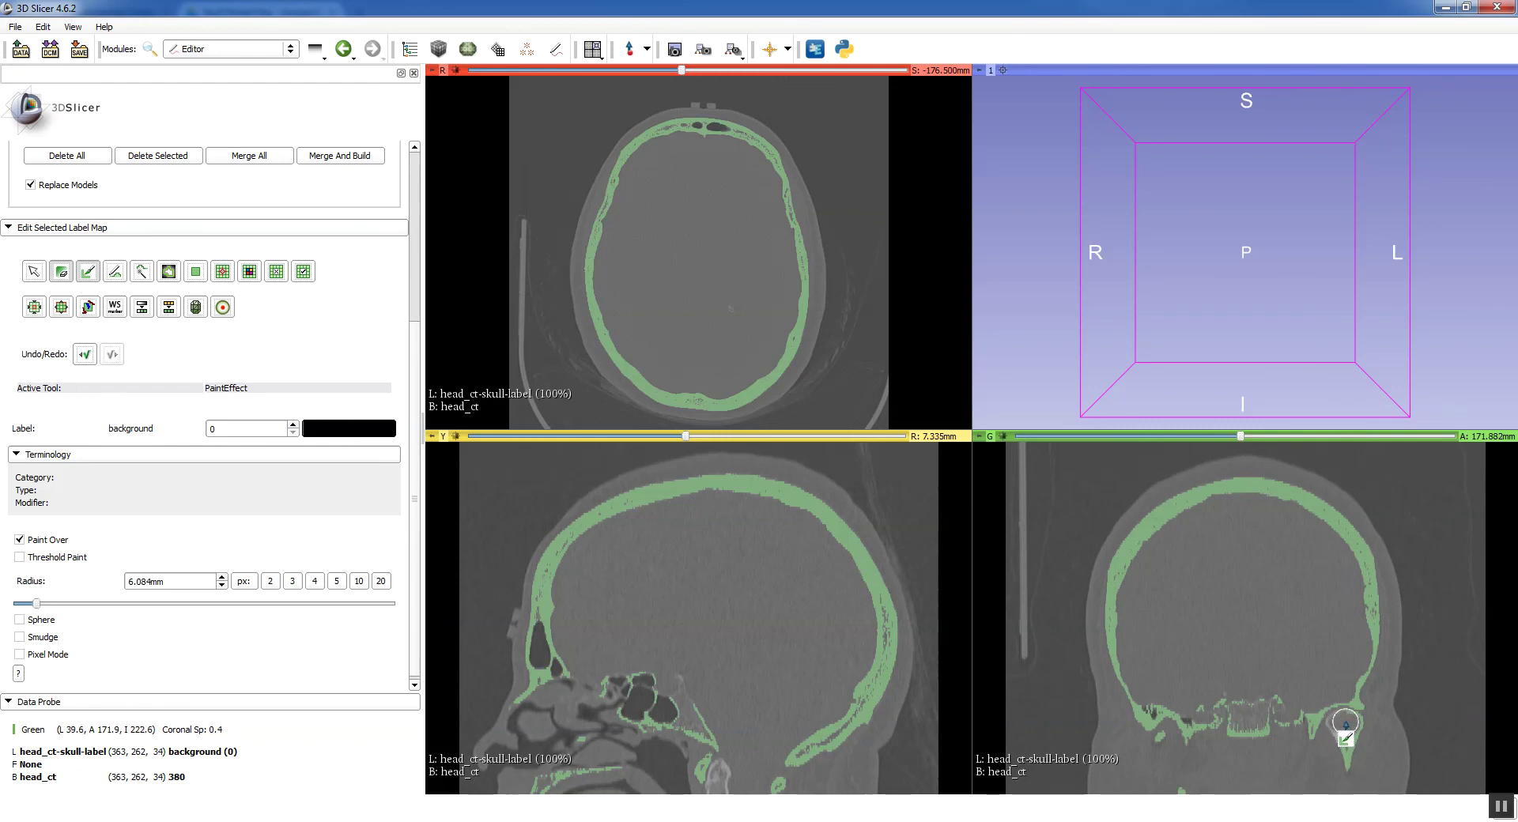
Step: Scroll forward through the coronal slices to check the jaw area is cleared
{"action": "scroll", "coordinate": [1344, 724], "scroll_direction": "up", "scroll_amount": 1}
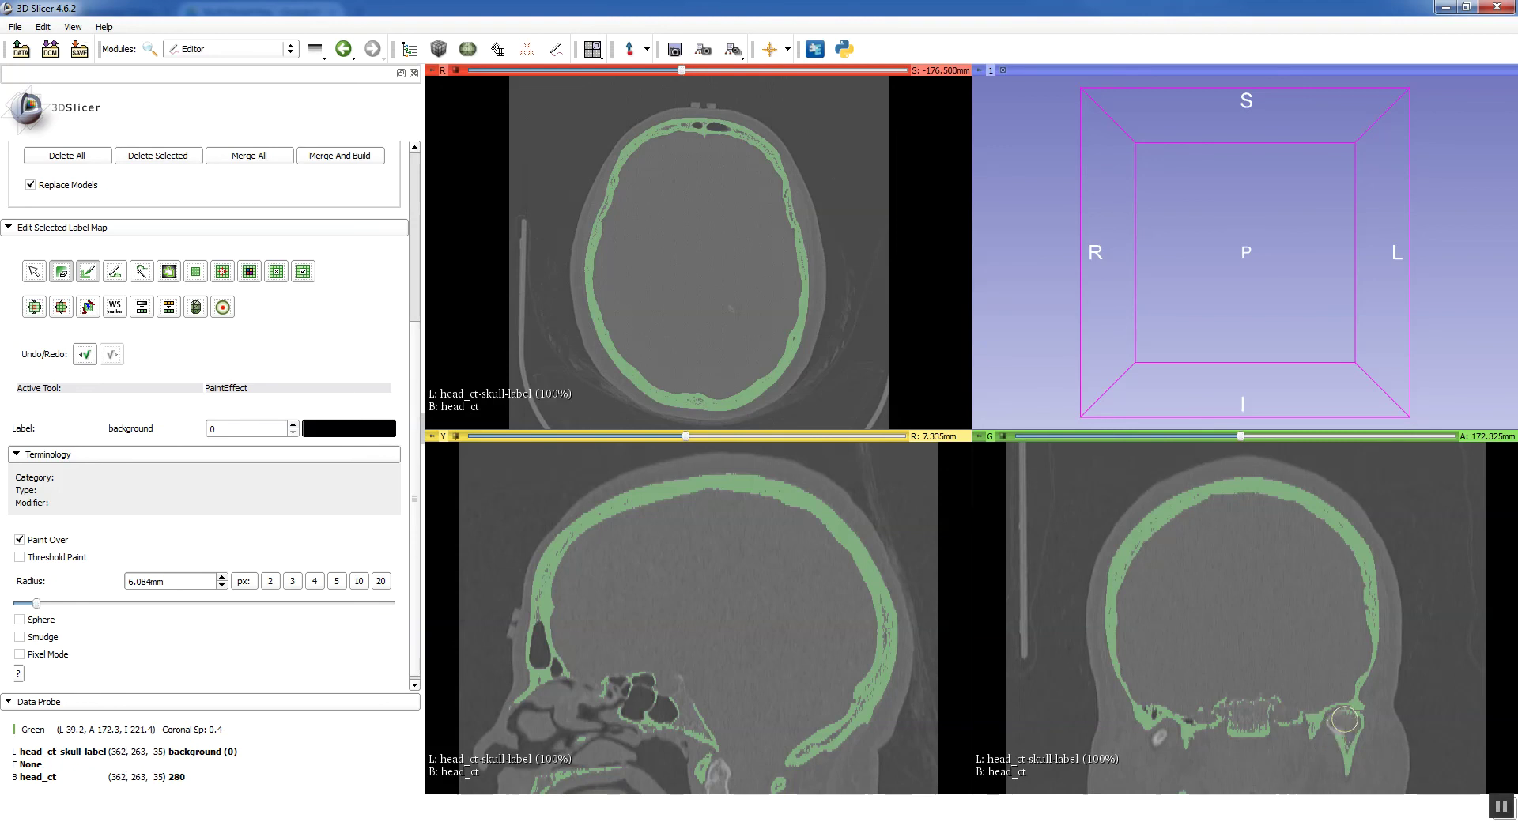
{"action": "scroll", "coordinate": [1348, 725], "scroll_direction": "up", "scroll_amount": 1}
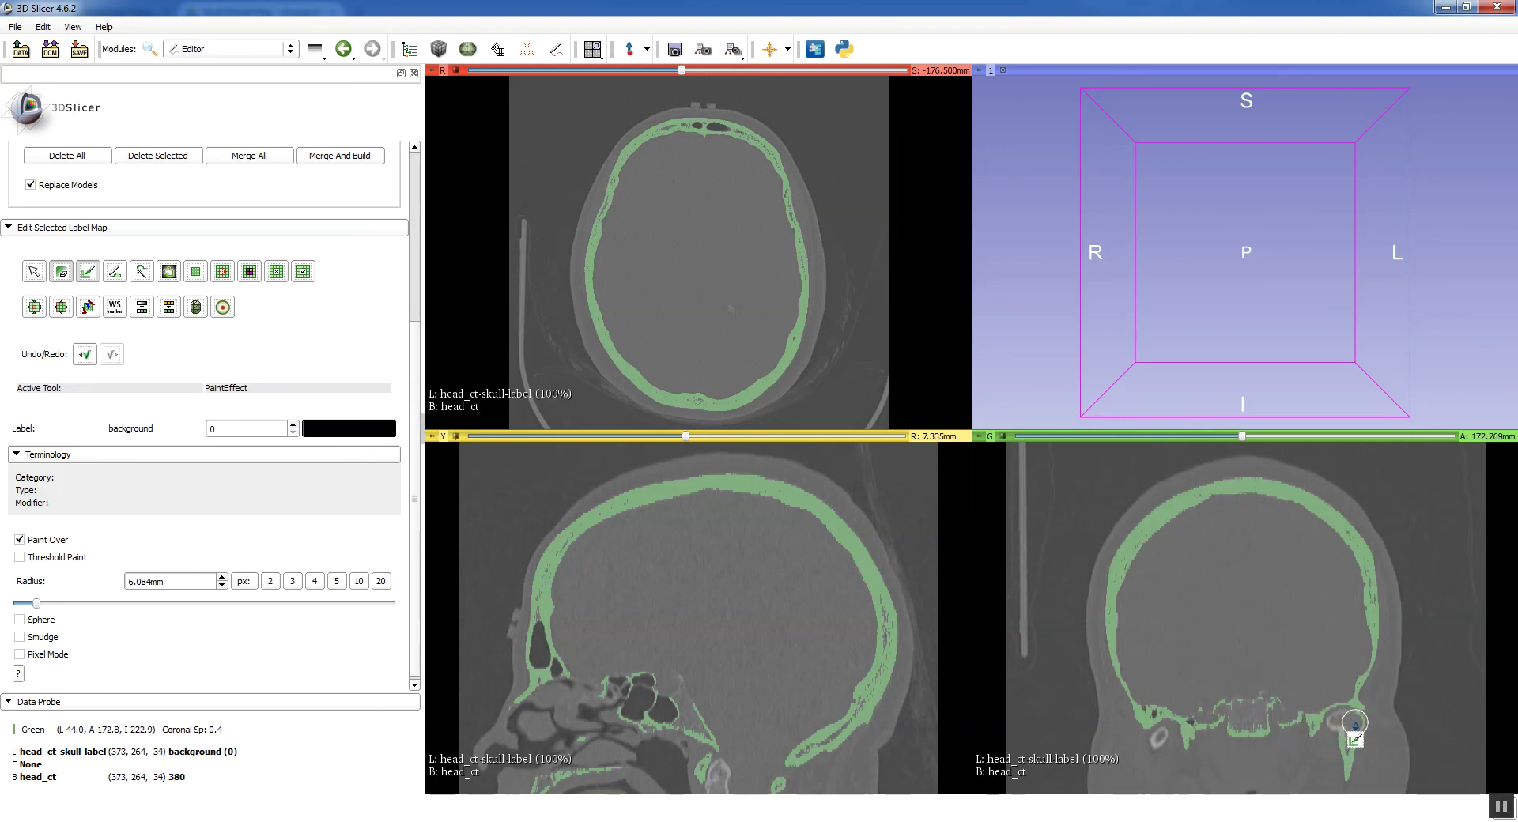
{"action": "scroll", "coordinate": [1346, 735], "scroll_direction": "up", "scroll_amount": 1}
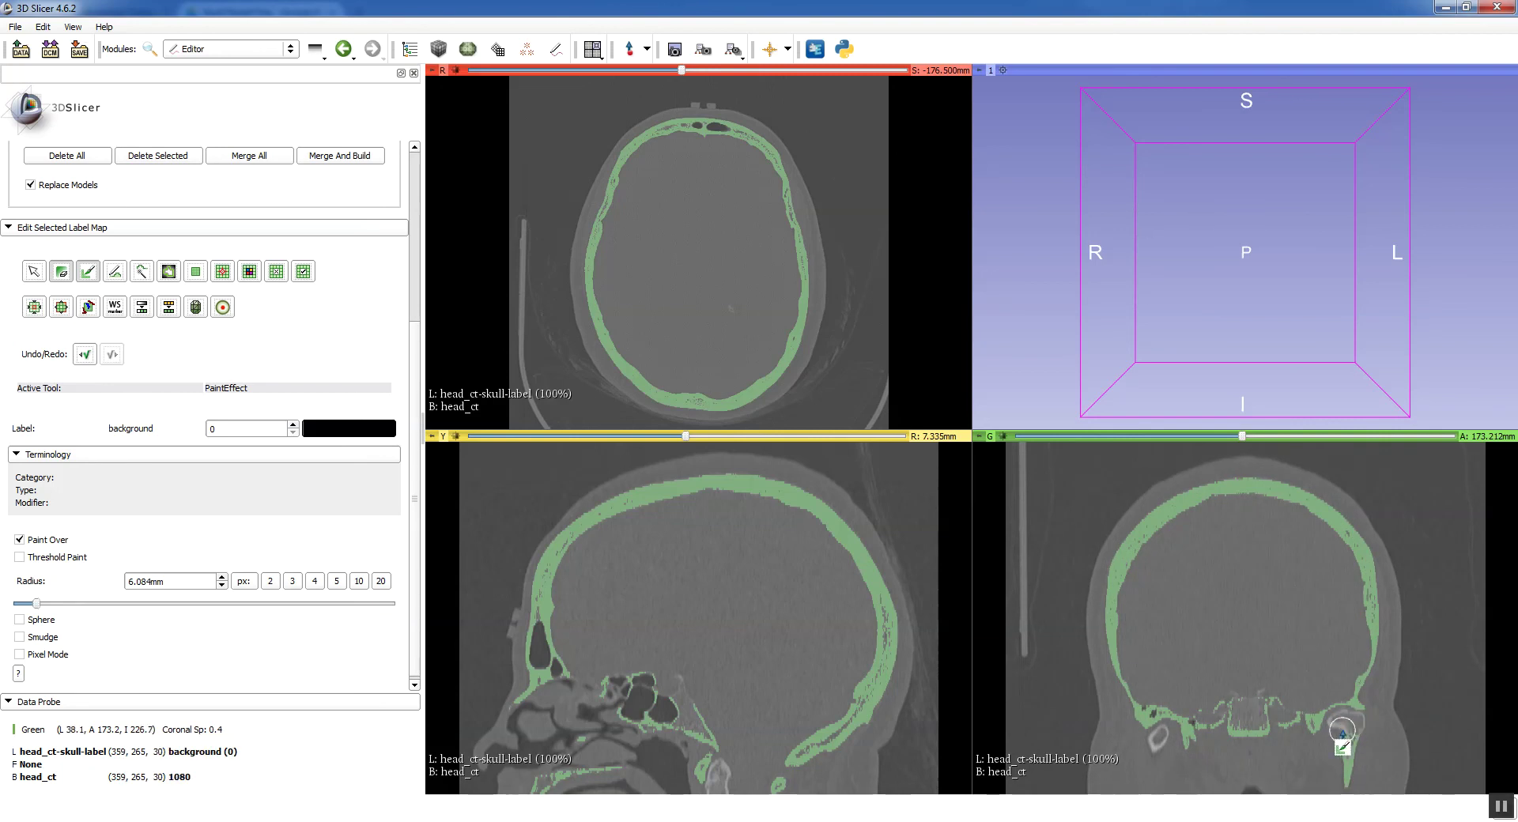
{"action": "scroll", "coordinate": [1342, 729], "scroll_direction": "up", "scroll_amount": 1}
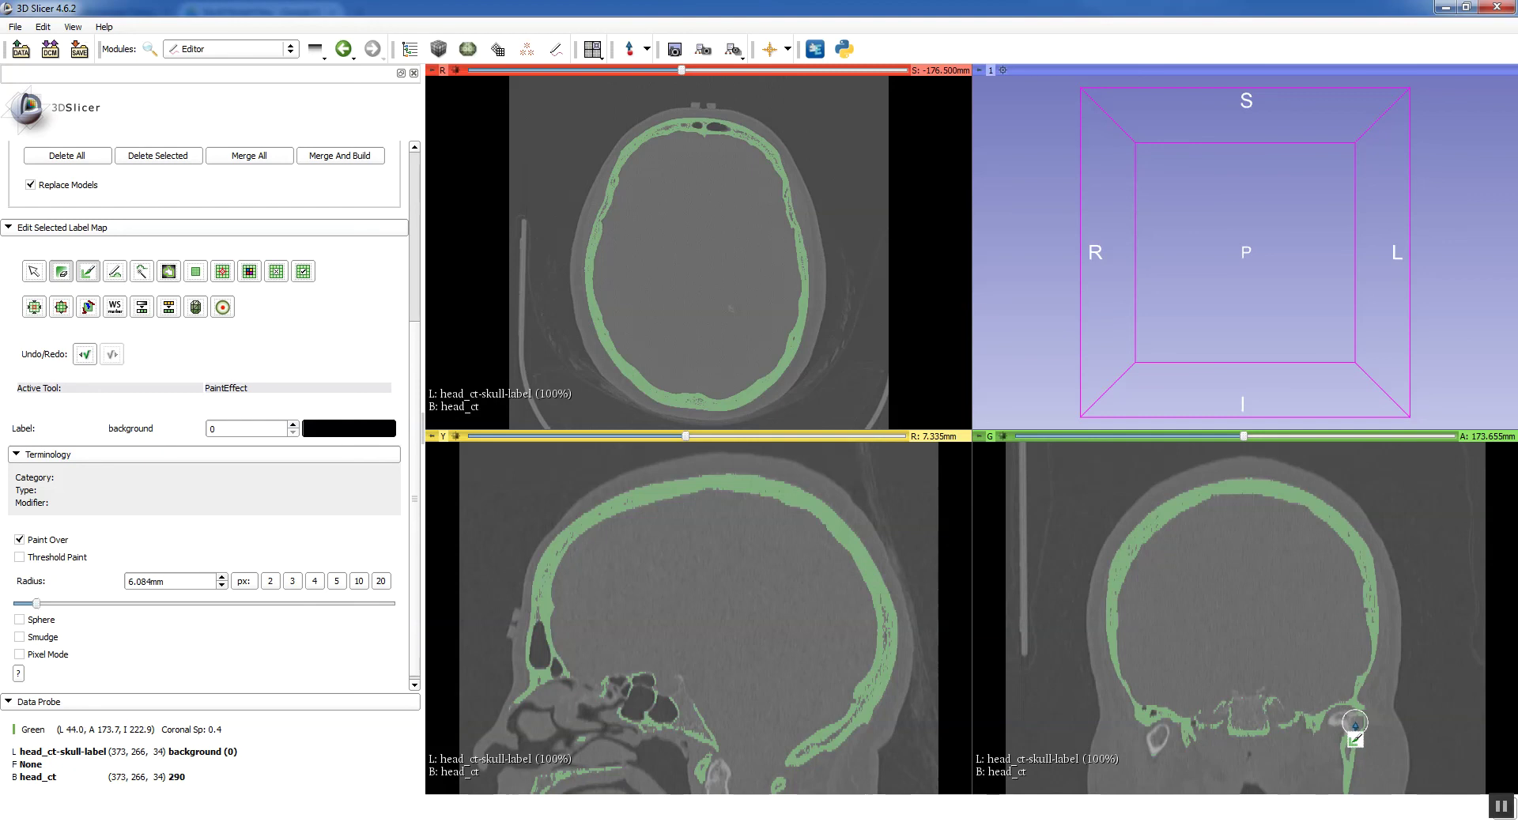
{"action": "scroll", "coordinate": [1348, 724], "scroll_direction": "up", "scroll_amount": 1}
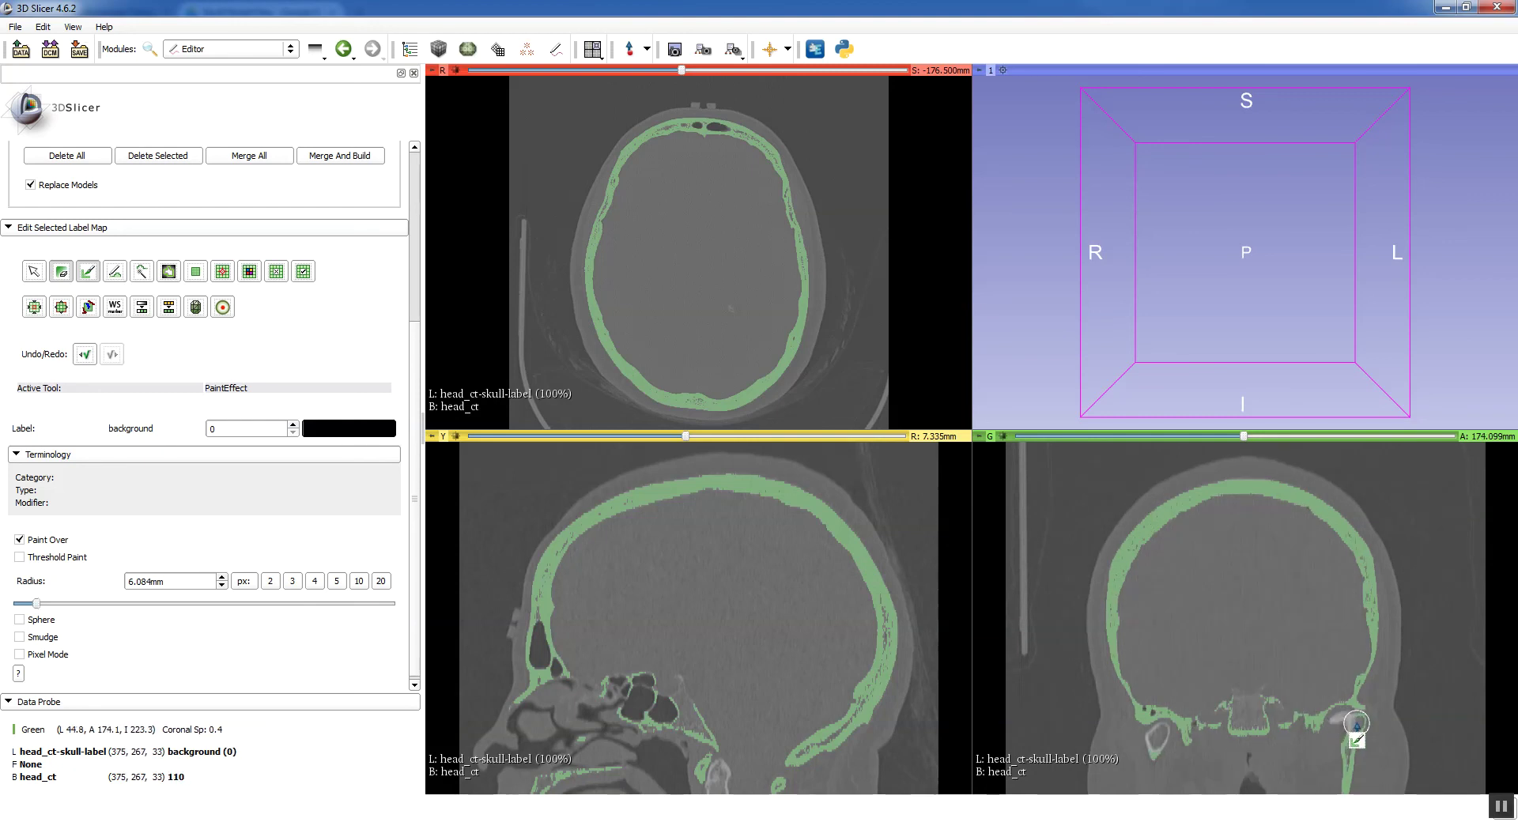
{"action": "scroll", "coordinate": [1346, 725], "scroll_direction": "up", "scroll_amount": 1}
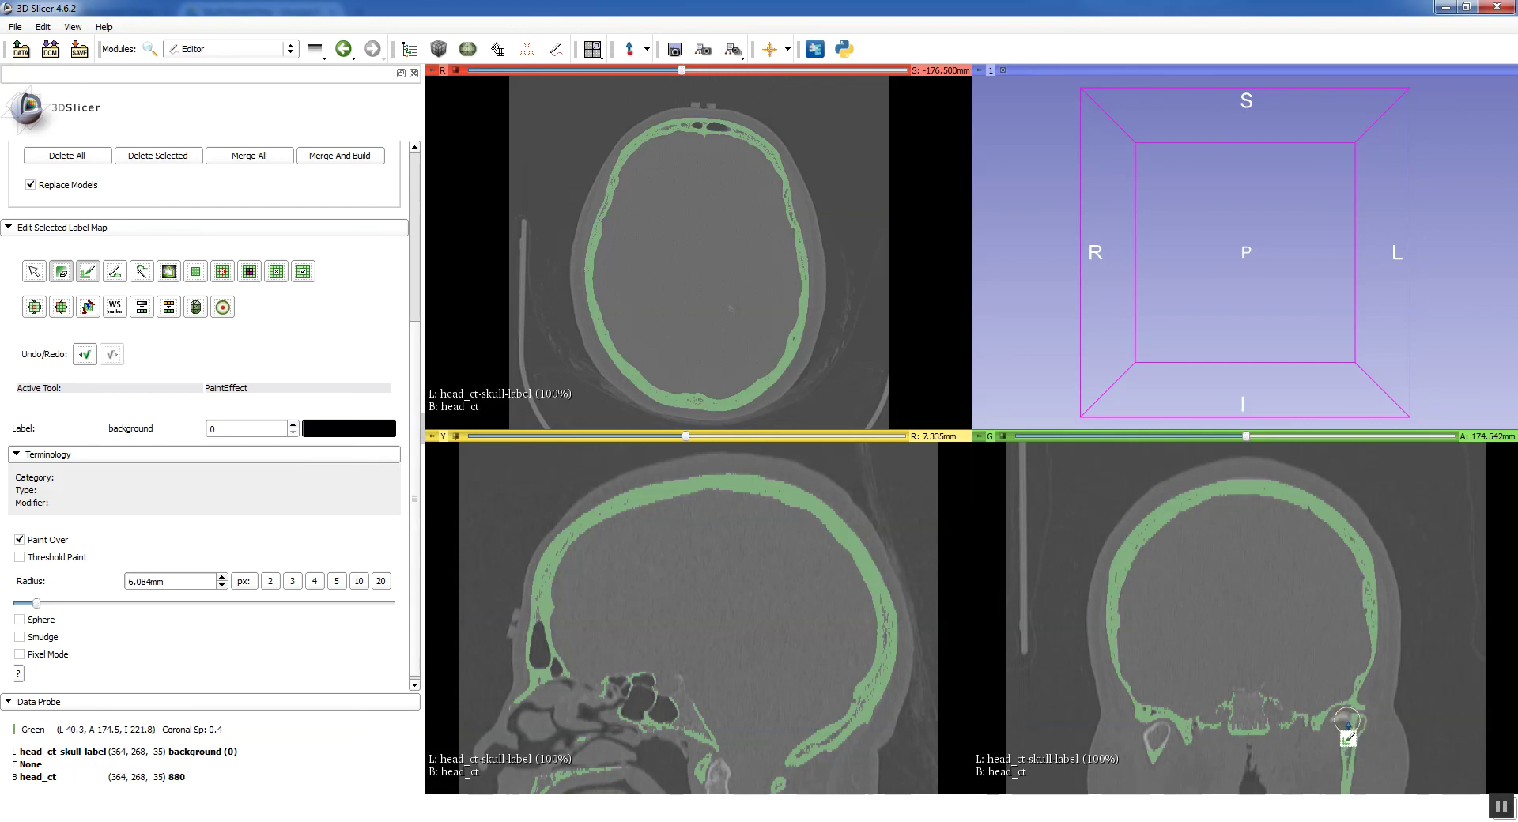
{"action": "scroll", "coordinate": [1348, 724], "scroll_direction": "up", "scroll_amount": 1}
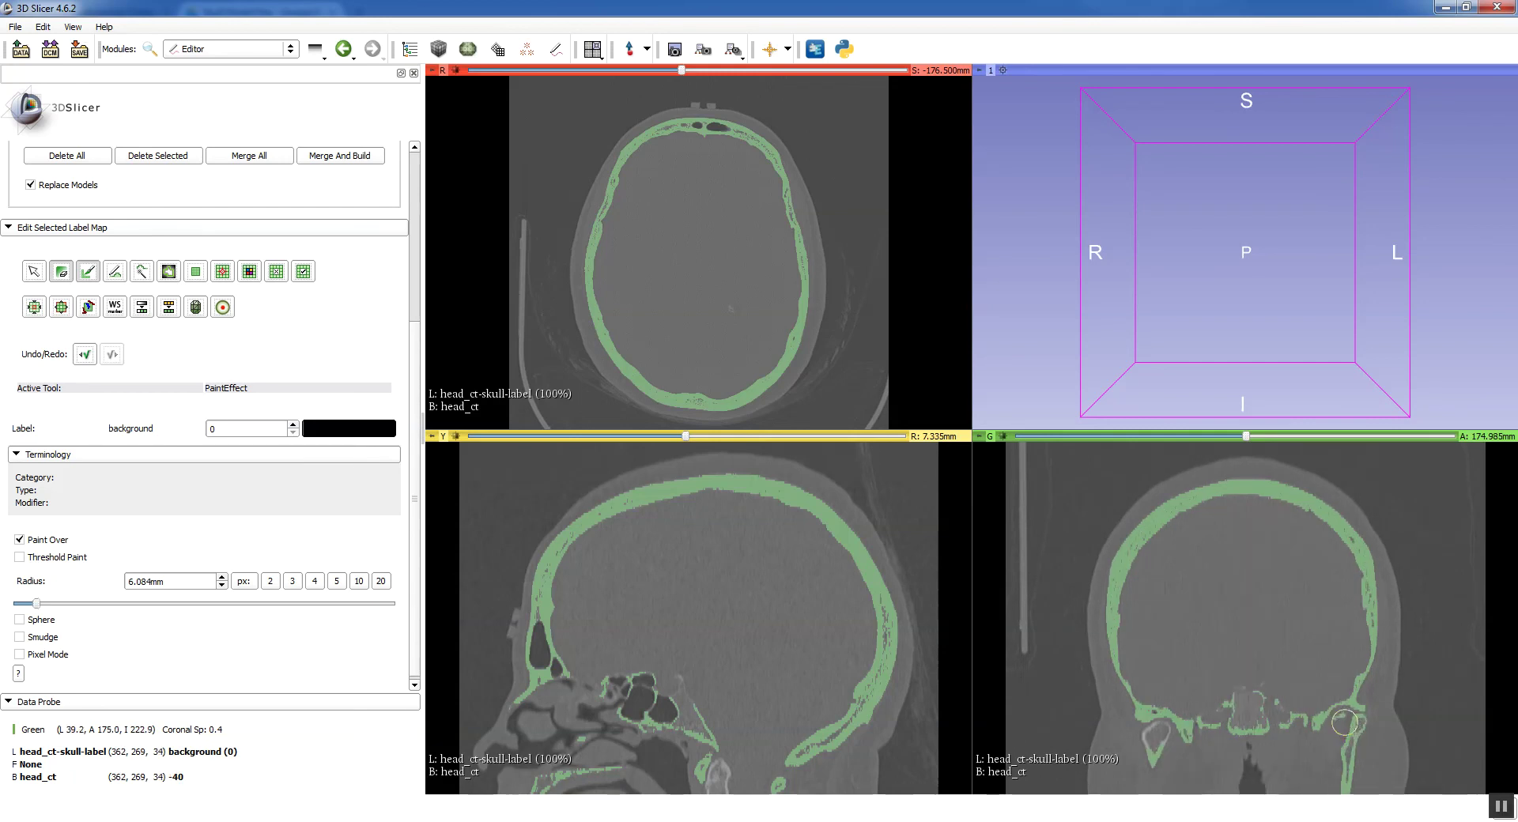
{"action": "scroll", "coordinate": [1350, 734], "scroll_direction": "up", "scroll_amount": 1}
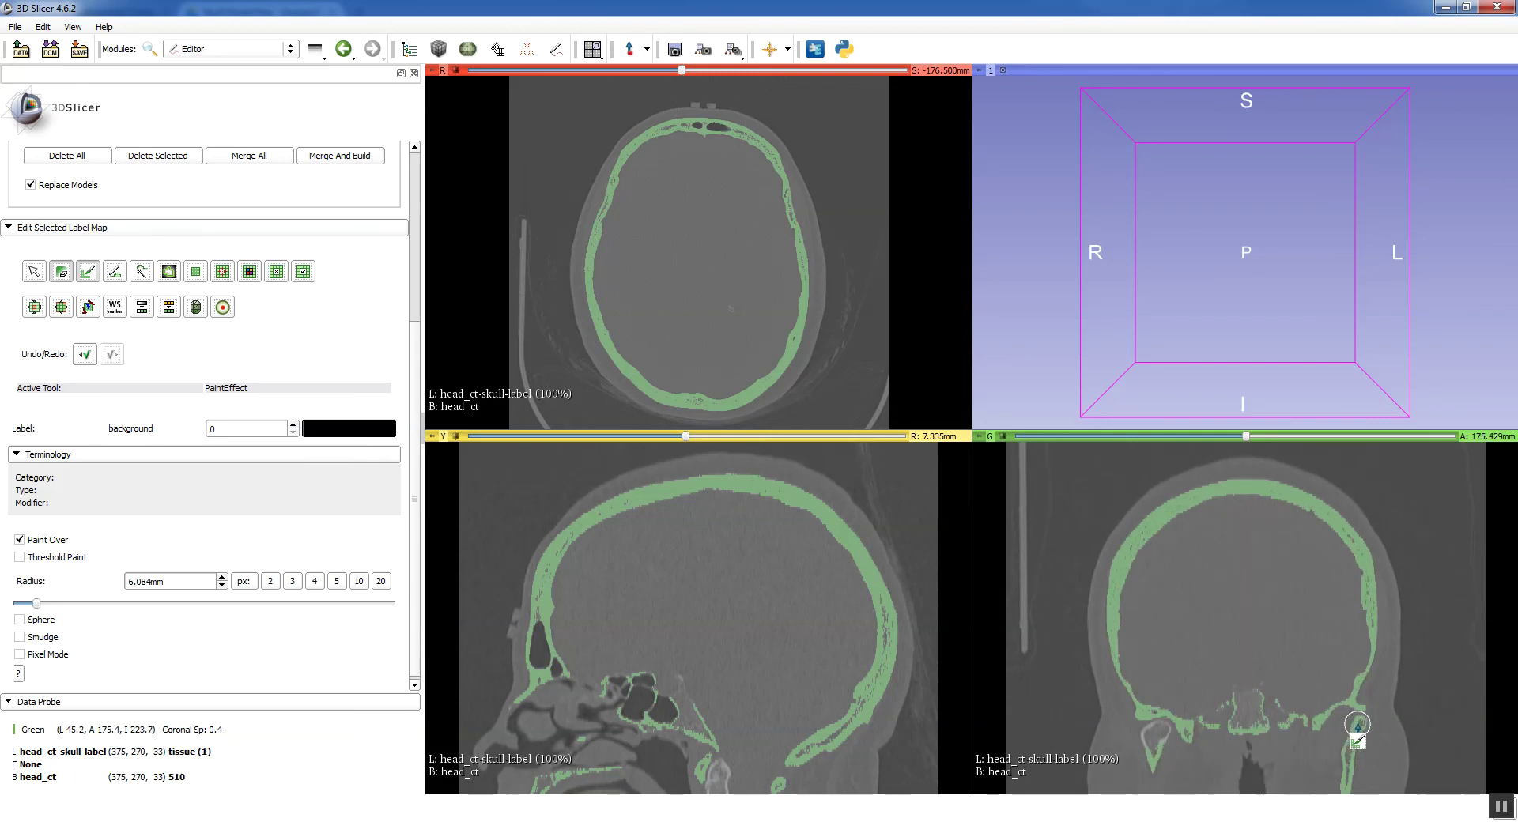
{"action": "scroll", "coordinate": [1359, 725], "scroll_direction": "up", "scroll_amount": 1}
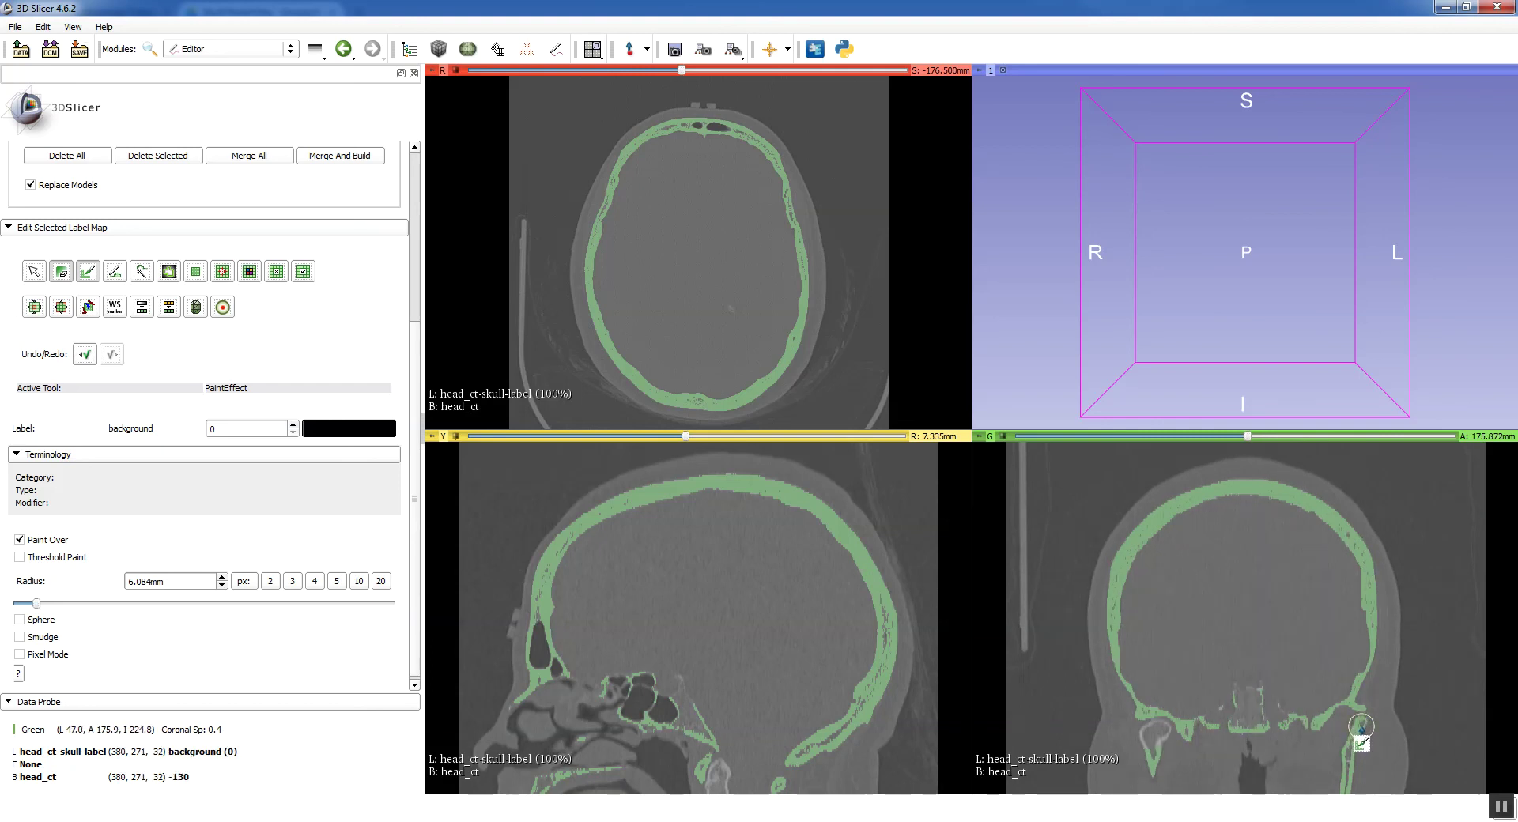
{"action": "scroll", "coordinate": [1360, 726], "scroll_direction": "up", "scroll_amount": 1}
{"action": "scroll", "coordinate": [1360, 729], "scroll_direction": "up", "scroll_amount": 1}
{"action": "scroll", "coordinate": [1360, 731], "scroll_direction": "up", "scroll_amount": 1}
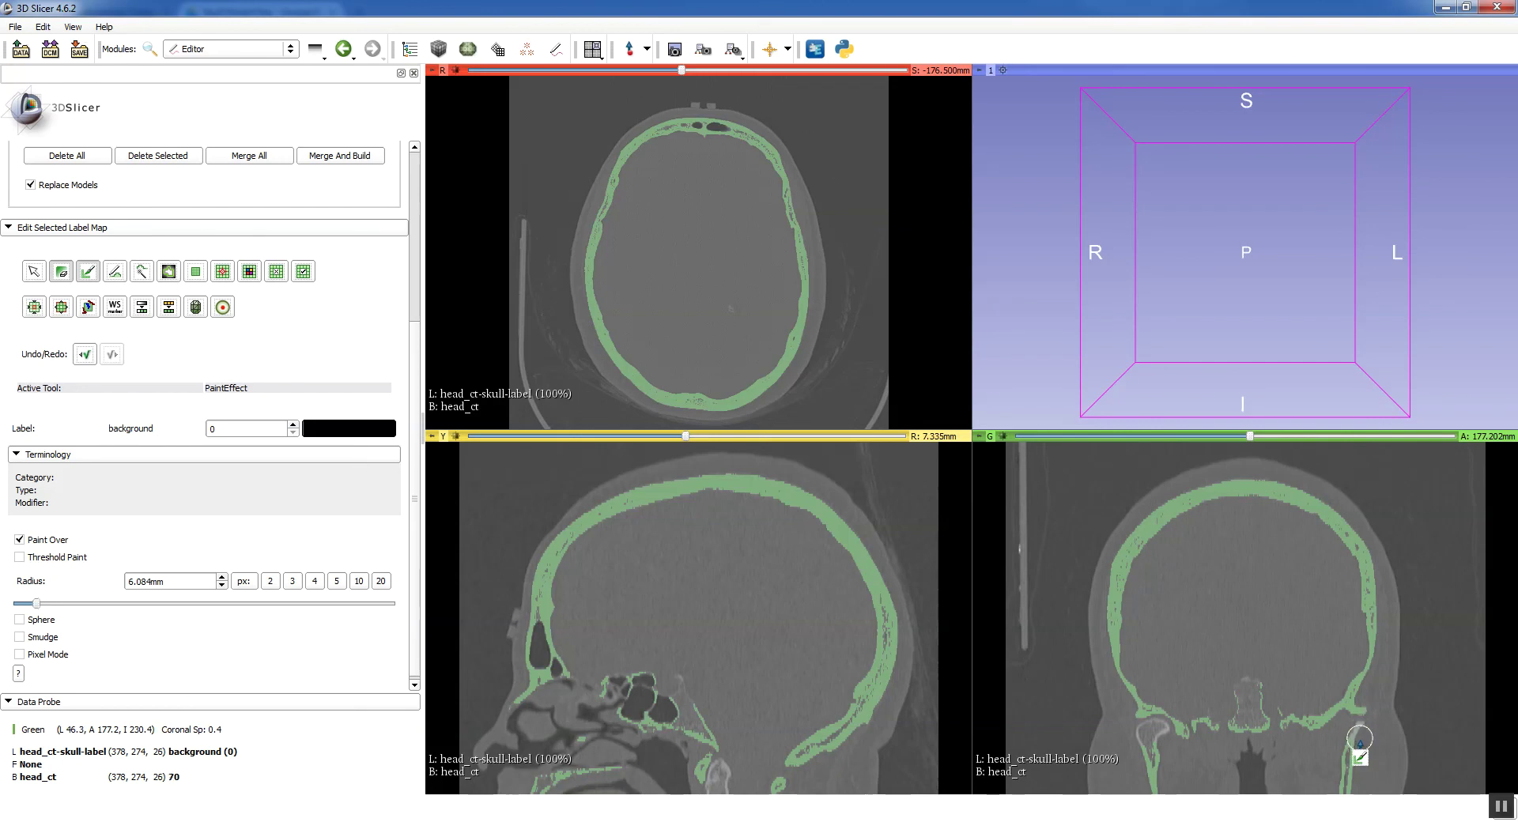
{"action": "scroll", "coordinate": [1360, 739], "scroll_direction": "up", "scroll_amount": 1}
{"action": "scroll", "coordinate": [1359, 733], "scroll_direction": "up", "scroll_amount": 4}
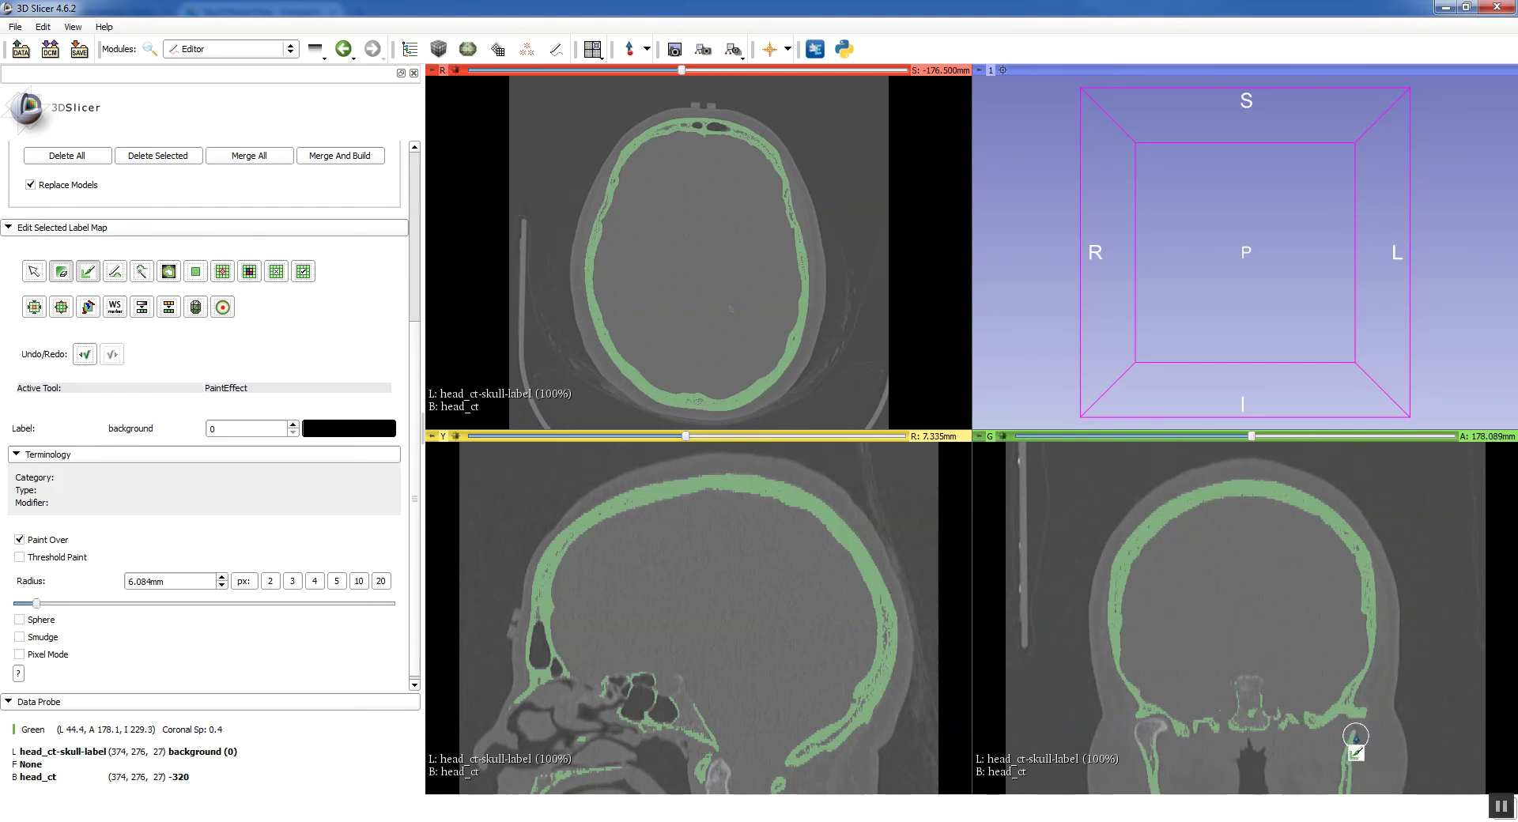
{"action": "scroll", "coordinate": [1358, 751], "scroll_direction": "down", "scroll_amount": 13}
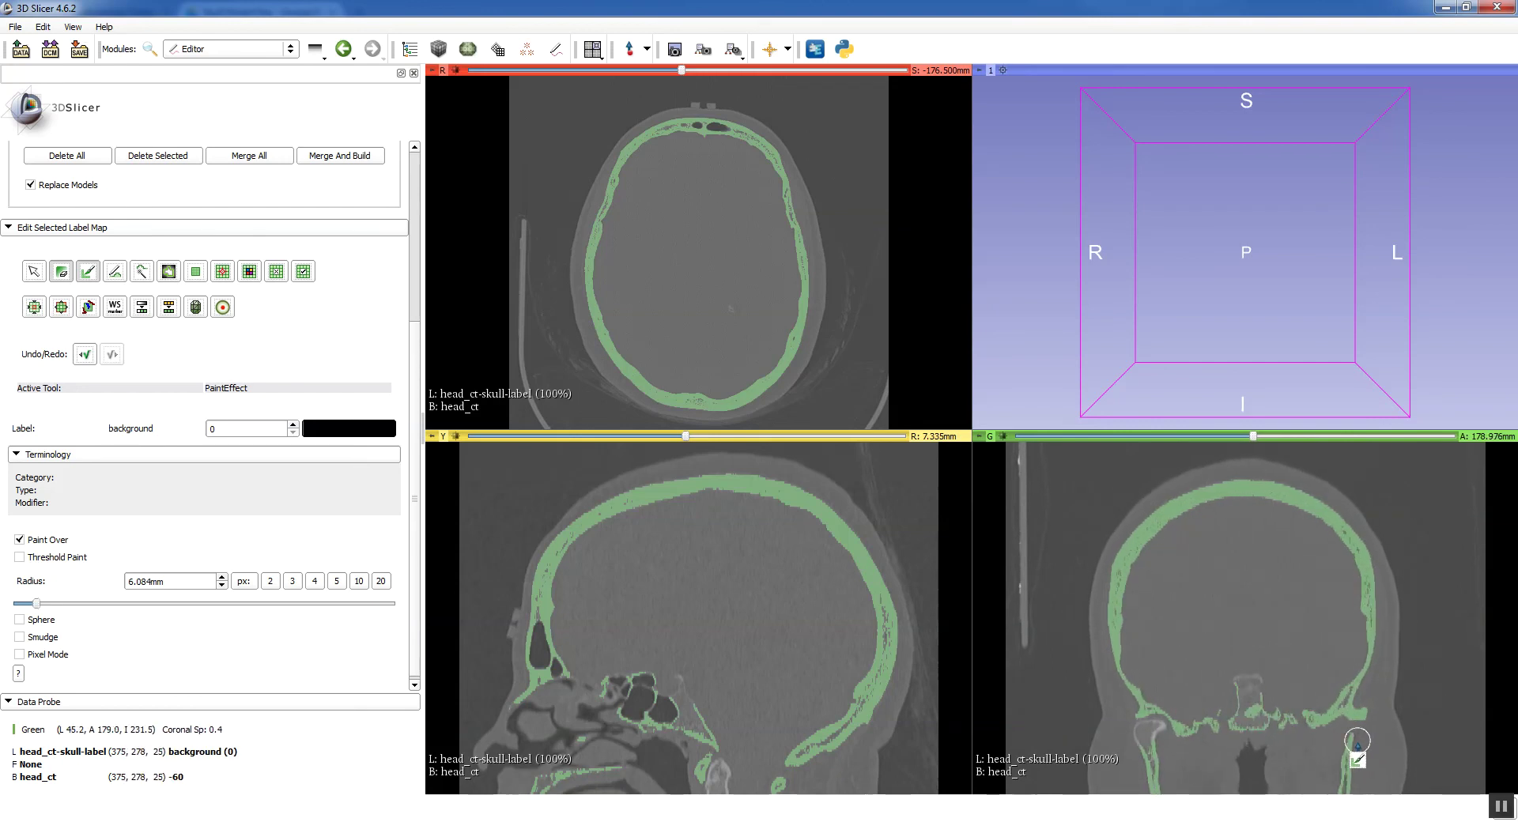
{"action": "scroll", "coordinate": [577, 711], "scroll_direction": "down", "scroll_amount": 1}
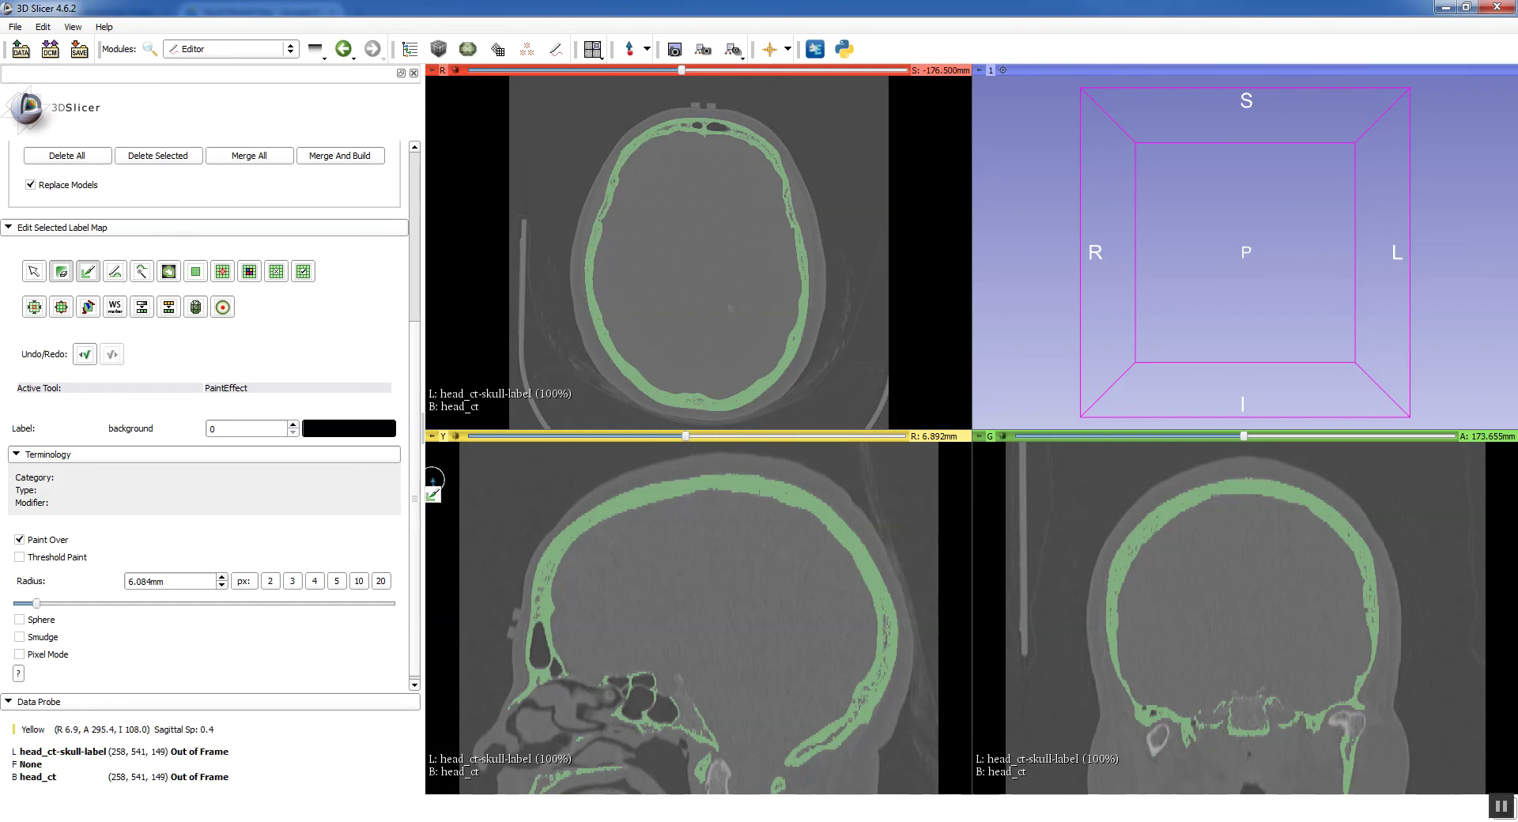
{"action": "scroll", "coordinate": [412, 414], "scroll_direction": "up", "scroll_amount": 3}
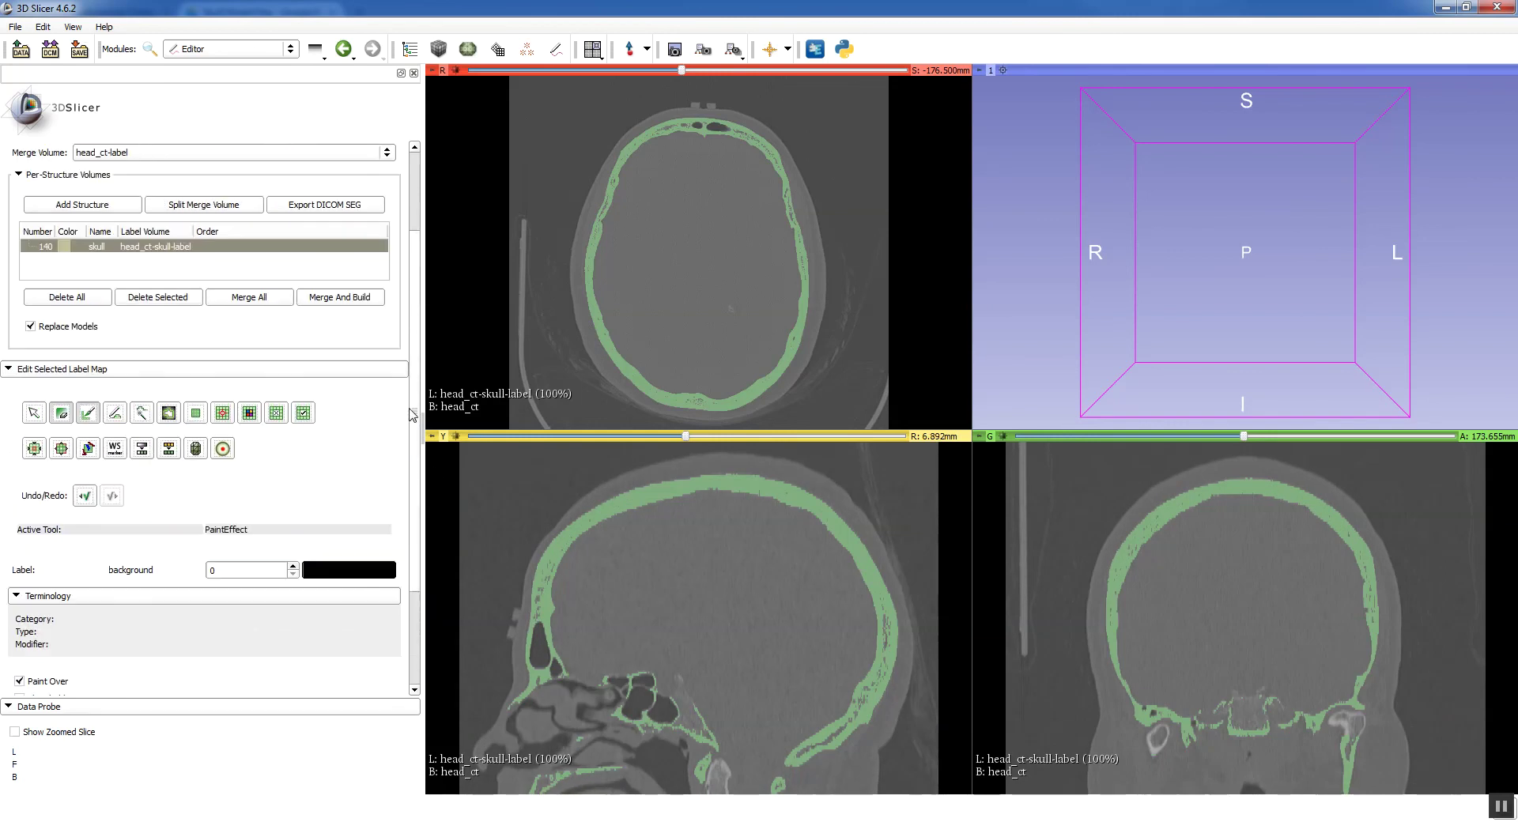
Step: Re-run Identify Islands with Fully Connected and minimum size 0 to separate detached jaw pieces
{"action": "left_click", "coordinate": [222, 416]}
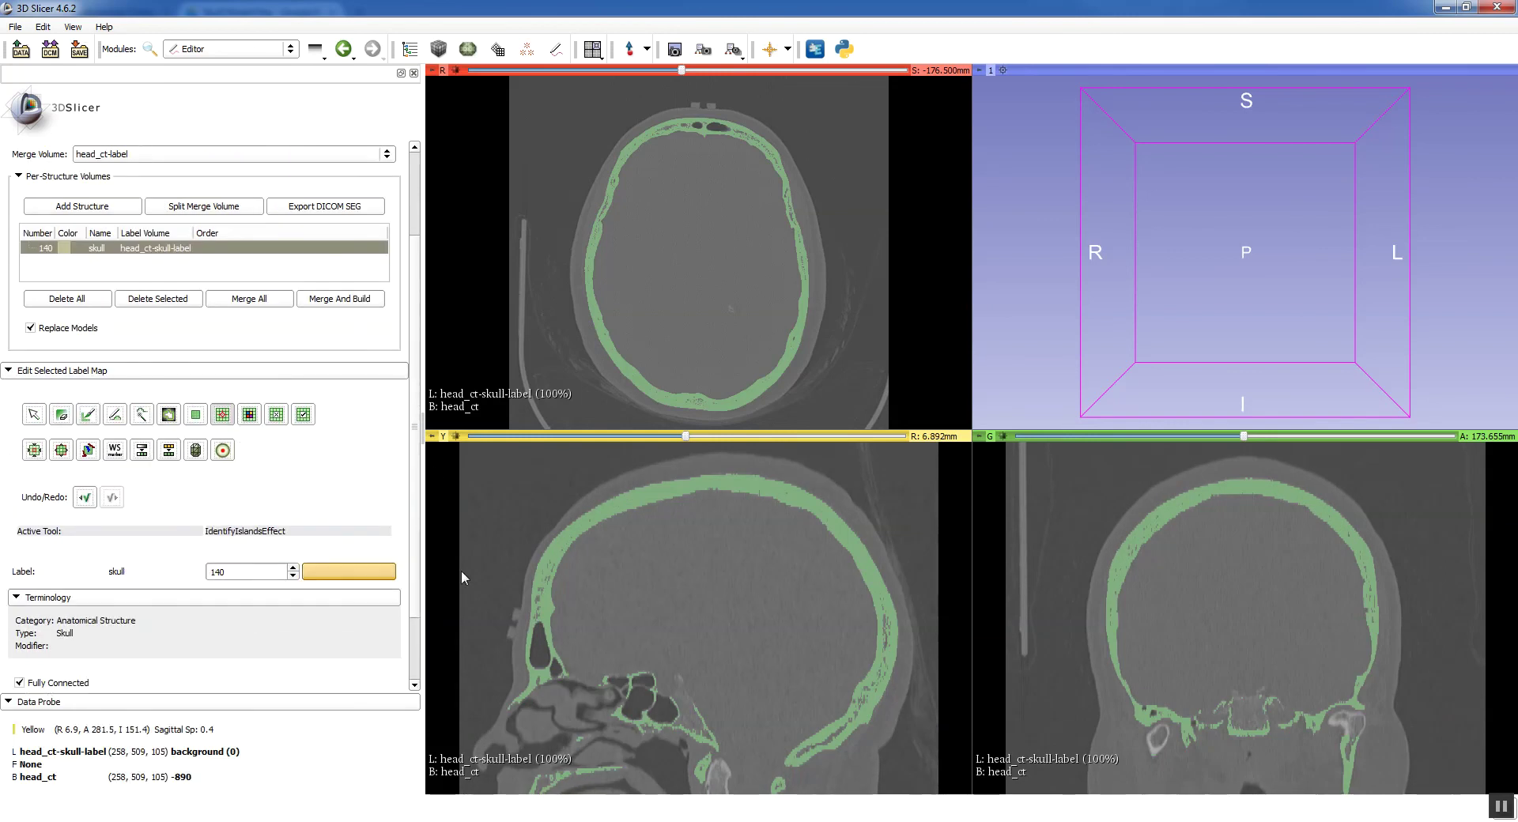
{"action": "scroll", "coordinate": [418, 535], "scroll_direction": "down", "scroll_amount": 1}
{"action": "scroll", "coordinate": [418, 535], "scroll_direction": "down", "scroll_amount": 3}
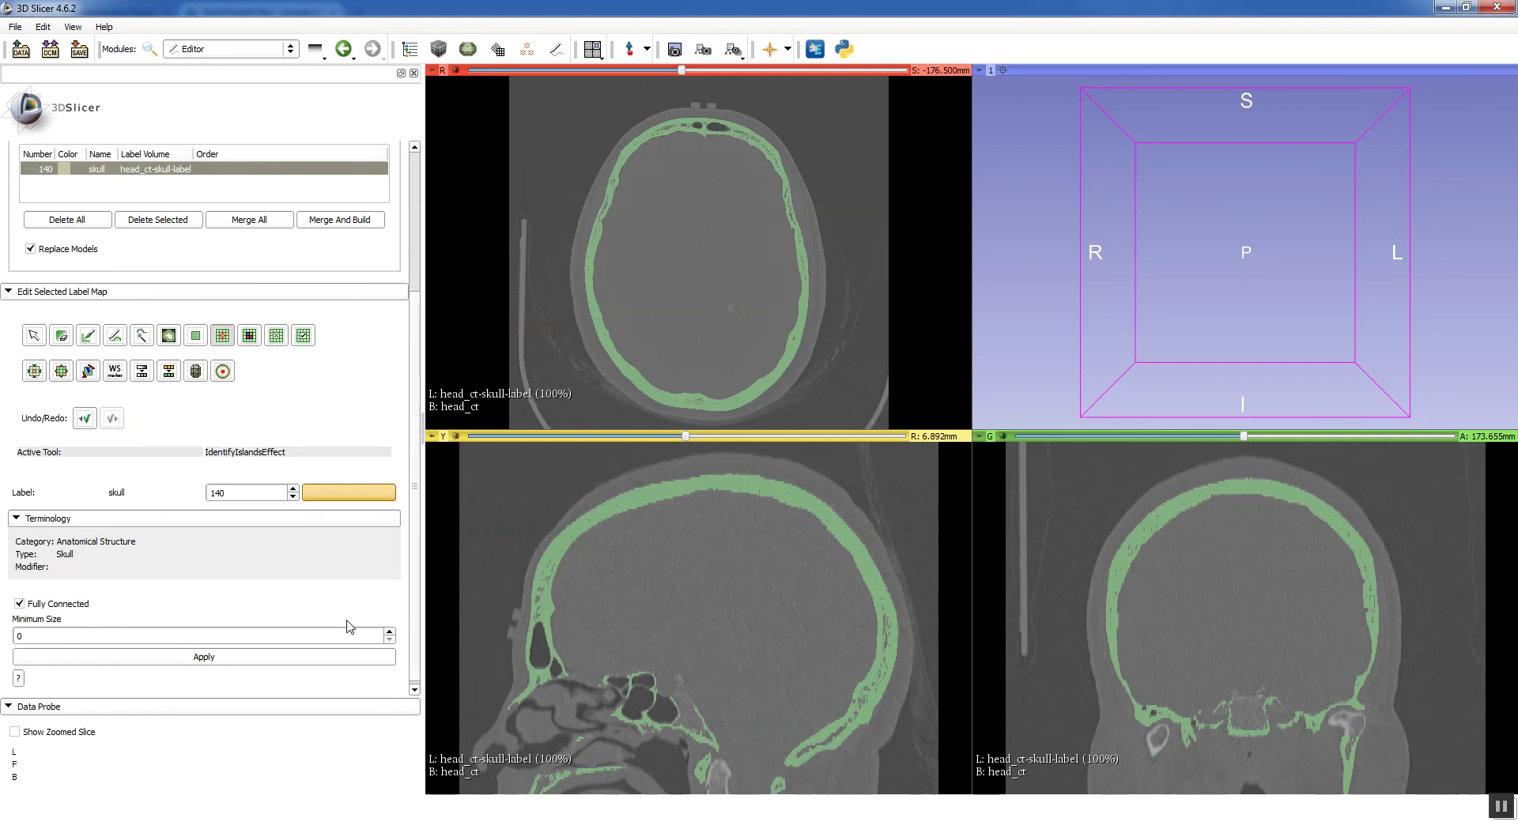
{"action": "left_click", "coordinate": [315, 660]}
{"action": "scroll", "coordinate": [1121, 696], "scroll_direction": "up", "scroll_amount": 8}
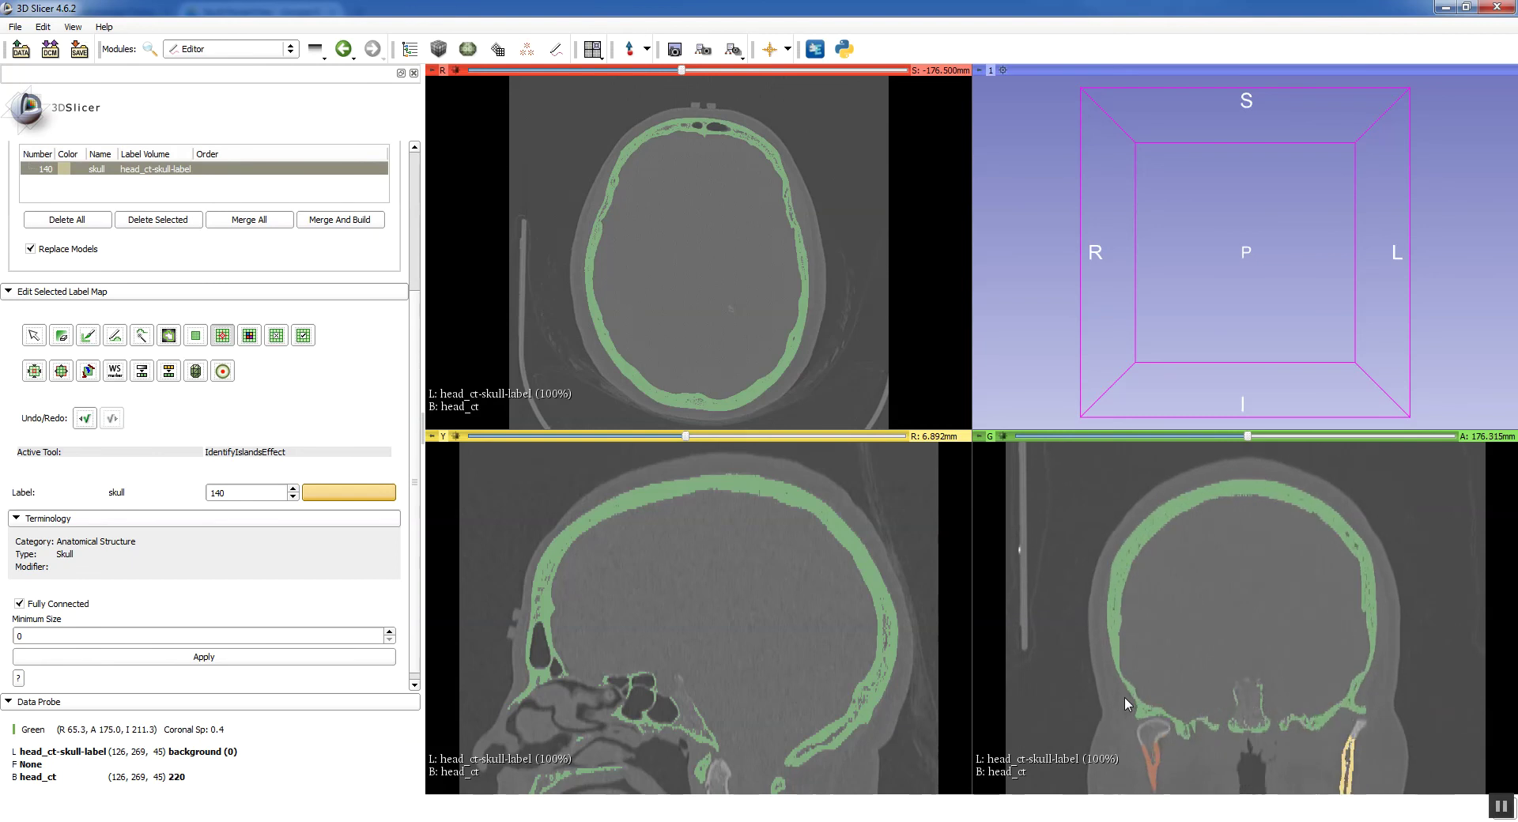
Step: Keep only the main skull island by selecting it in the sagittal view with Save Island
{"action": "scroll", "coordinate": [1125, 696], "scroll_direction": "up", "scroll_amount": 4}
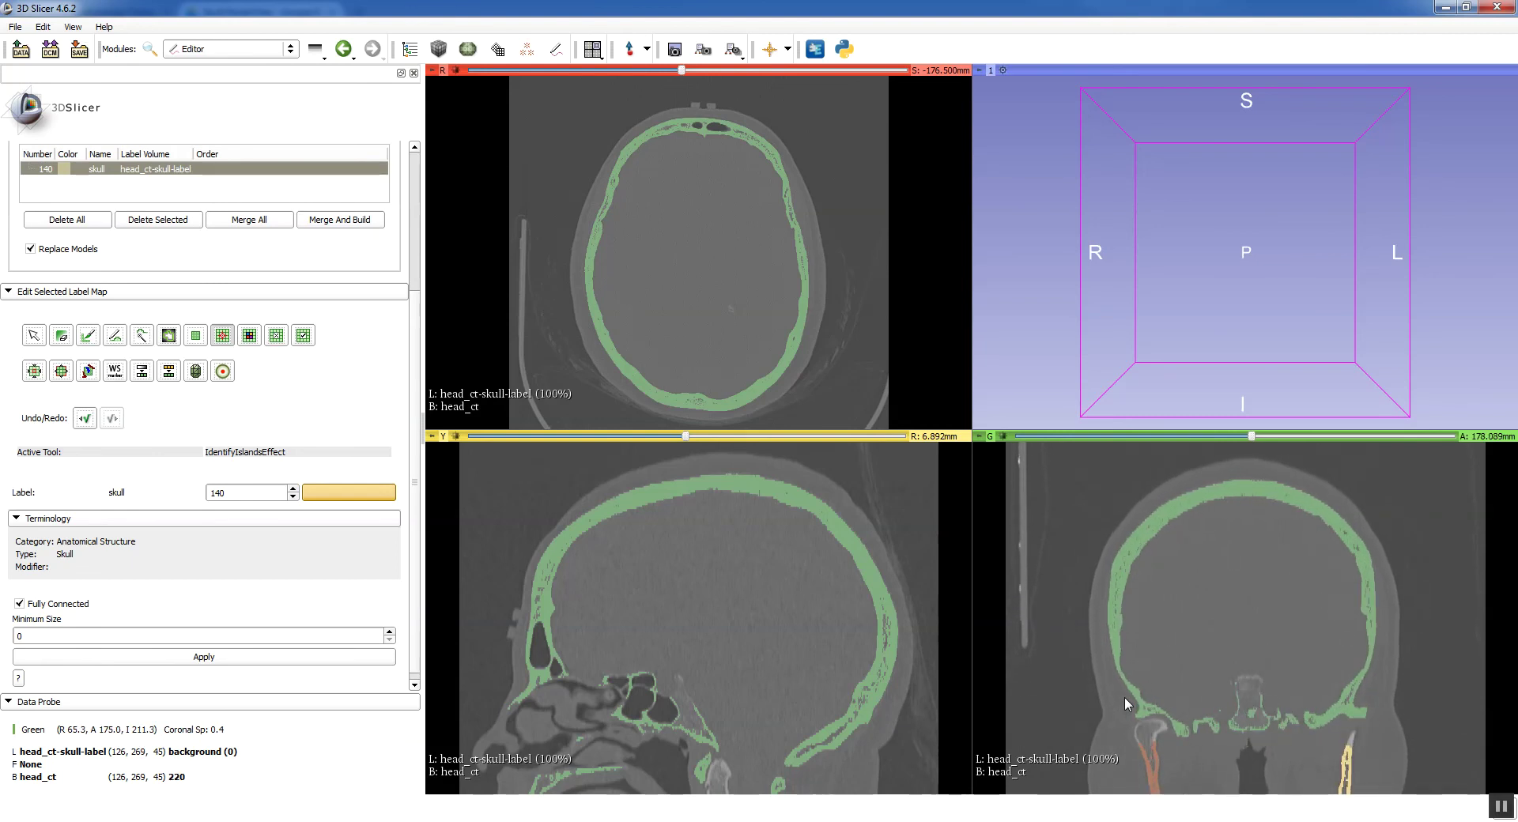
{"action": "scroll", "coordinate": [1124, 696], "scroll_direction": "up", "scroll_amount": 1}
{"action": "left_click", "coordinate": [303, 336]}
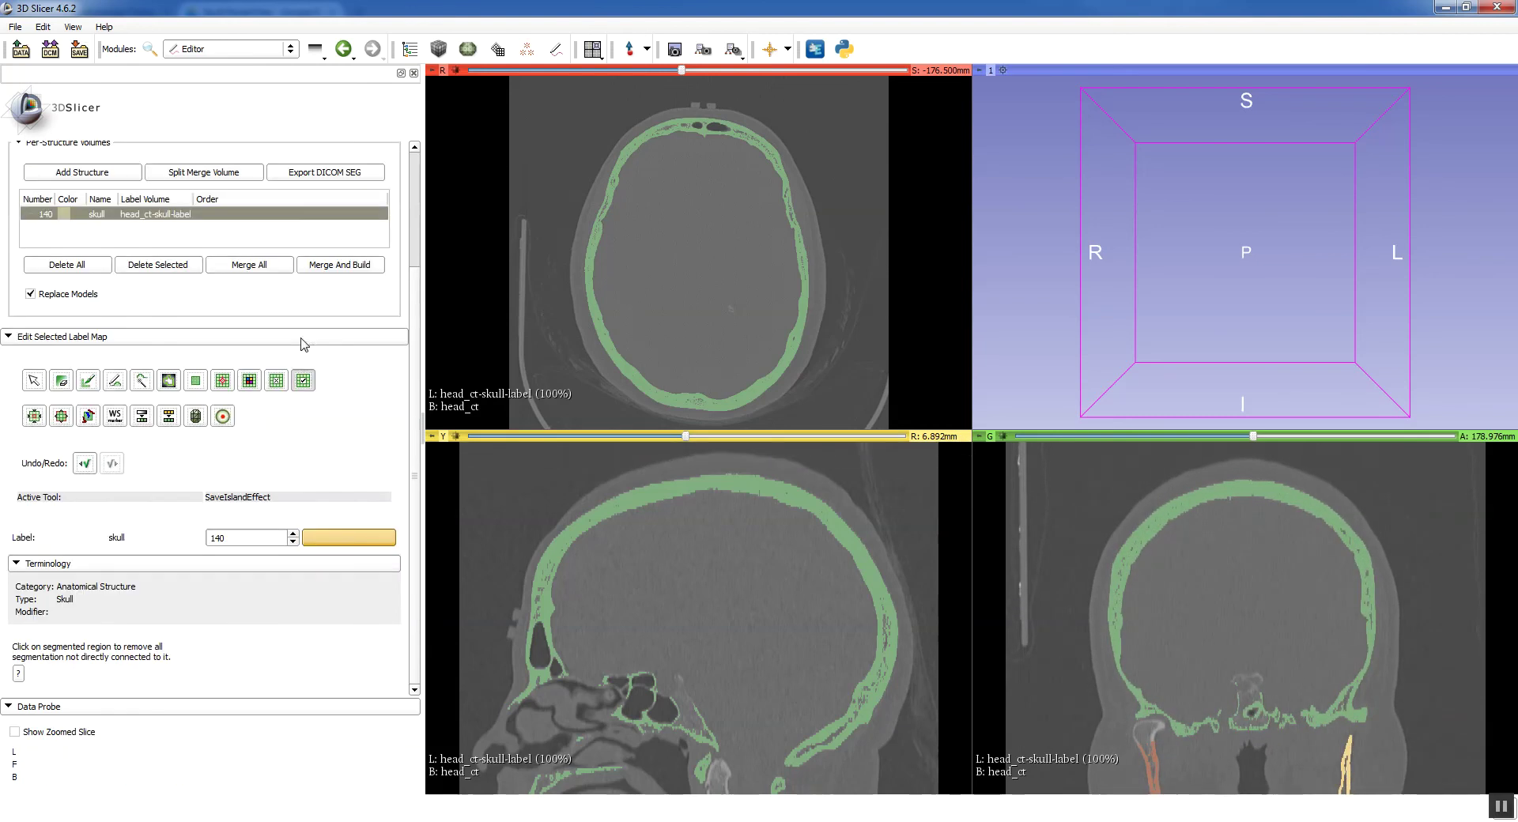
{"action": "left_click", "coordinate": [658, 495]}
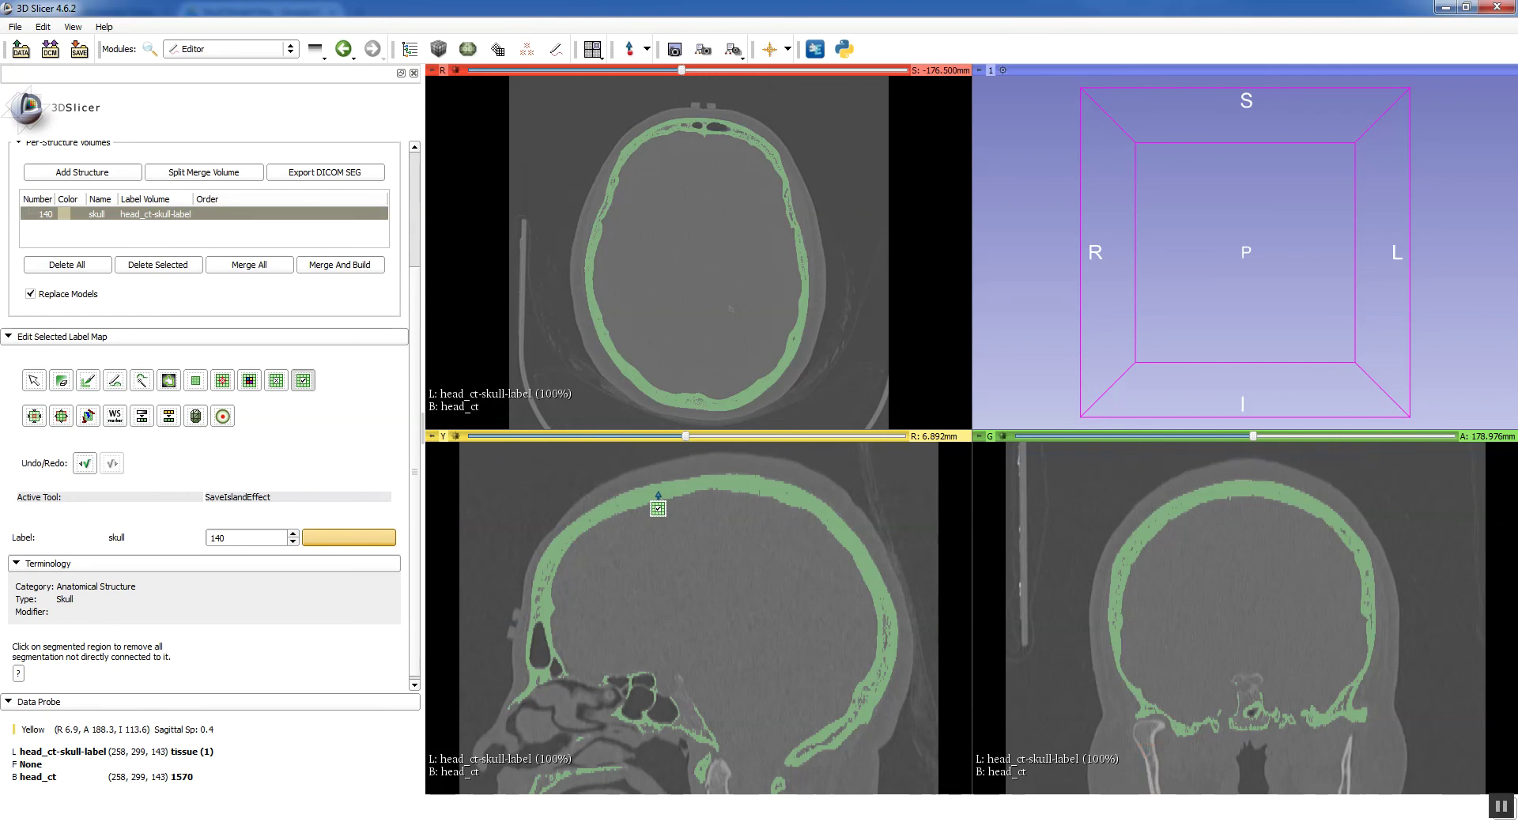
Step: Switch back to the Default Tool so Save Island is no longer active
{"action": "left_click", "coordinate": [33, 382]}
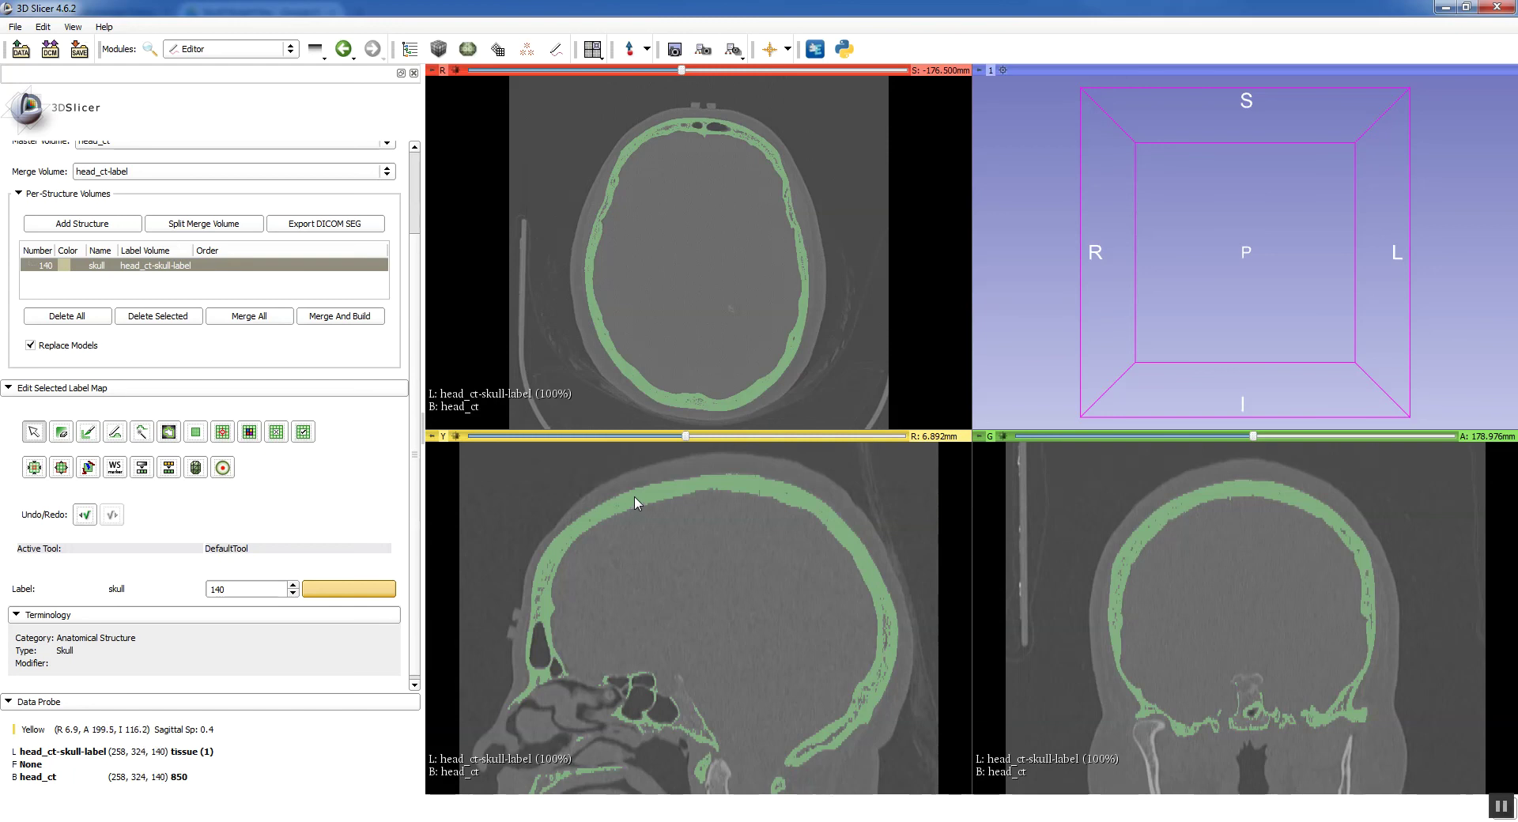
Step: Use Change Label to convert input label 1 (tissue) to output label 140, turning the skull yellow
{"action": "left_click", "coordinate": [170, 472]}
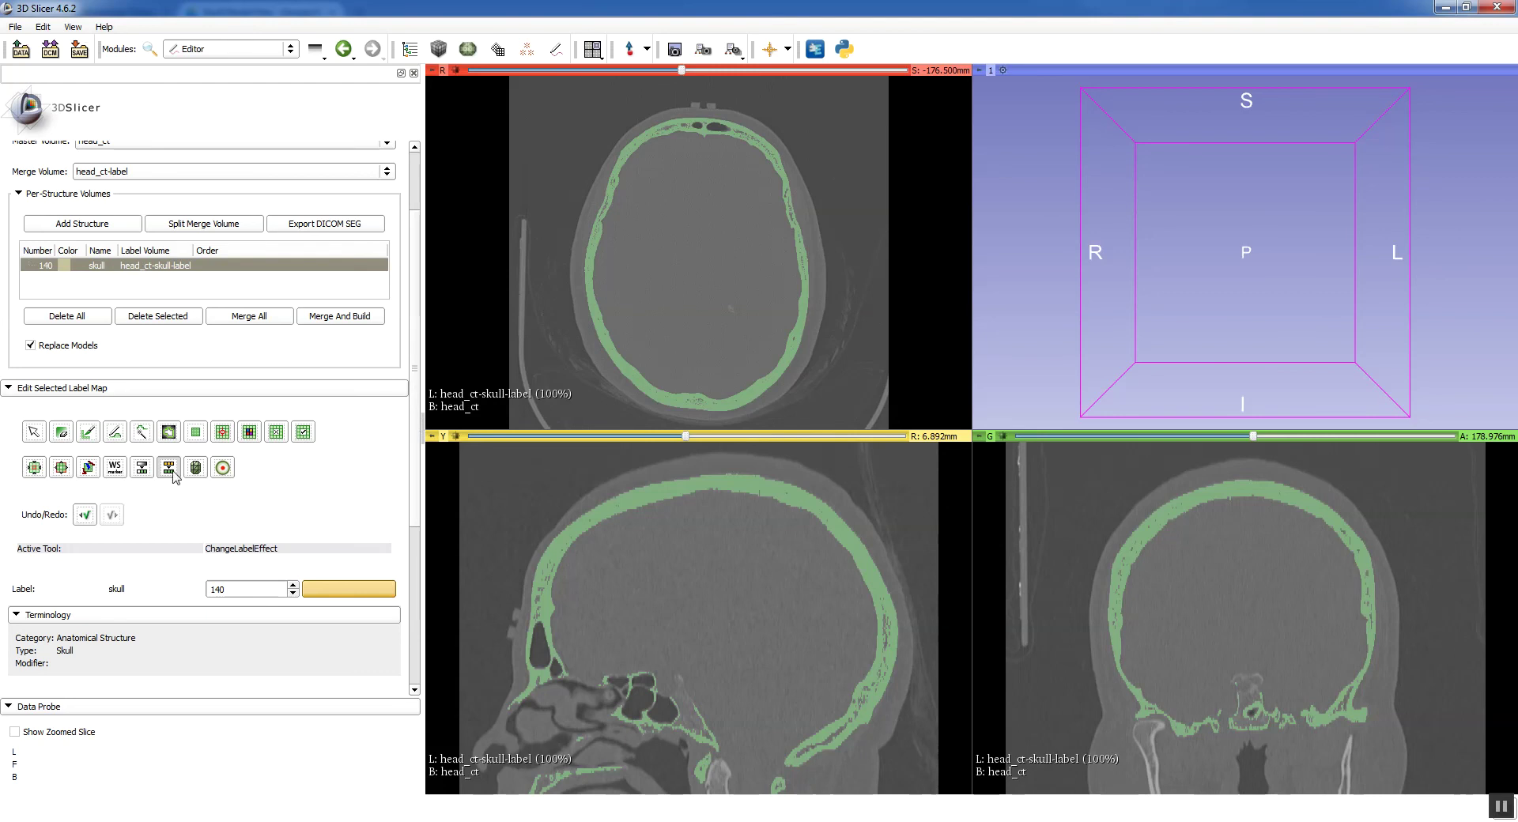
{"action": "scroll", "coordinate": [417, 490], "scroll_direction": "down", "scroll_amount": 3}
{"action": "scroll", "coordinate": [416, 490], "scroll_direction": "down", "scroll_amount": 3}
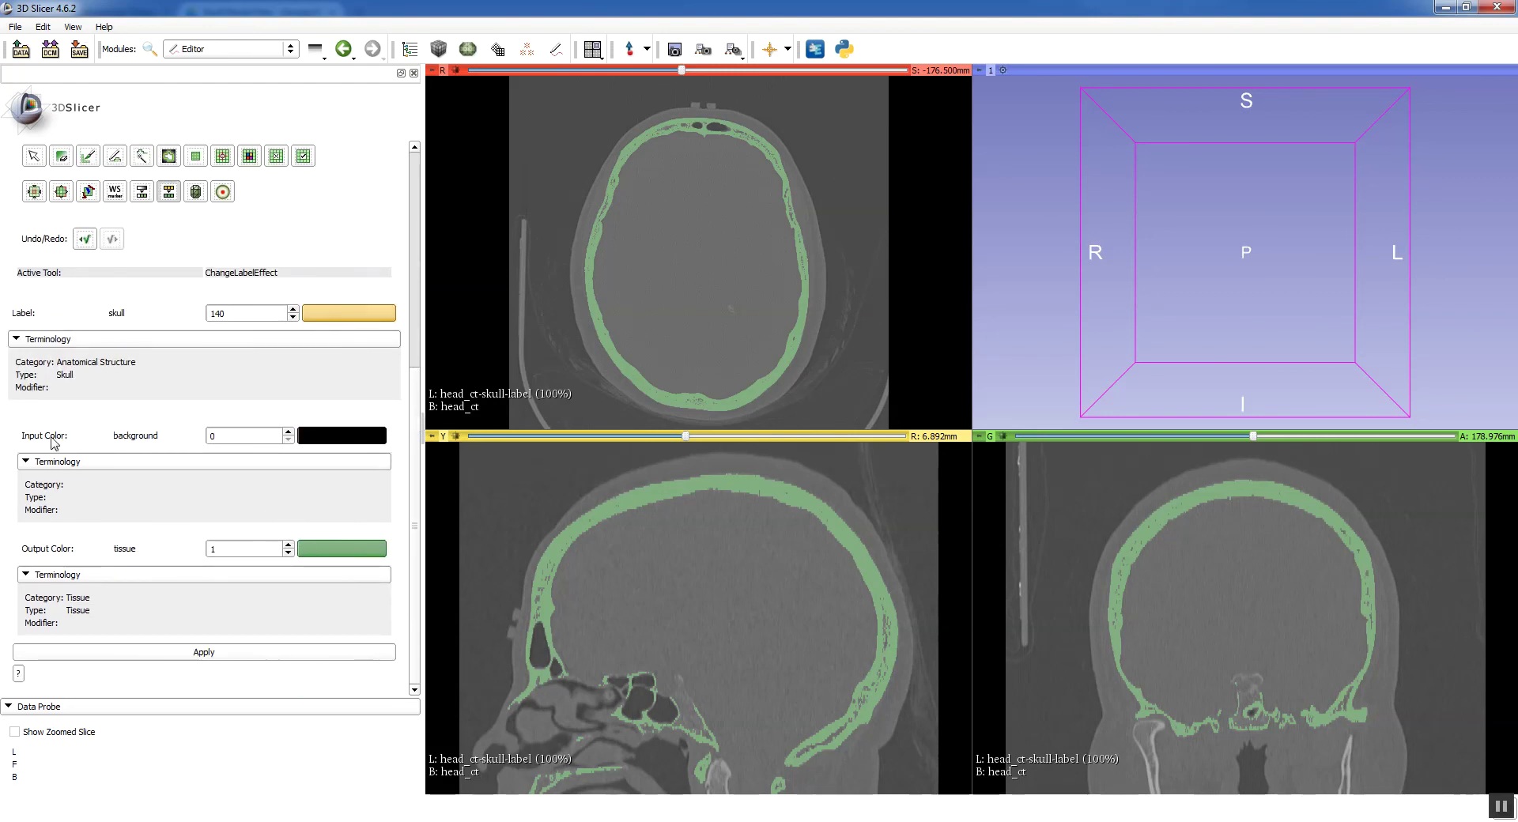
{"action": "double_click", "coordinate": [213, 436]}
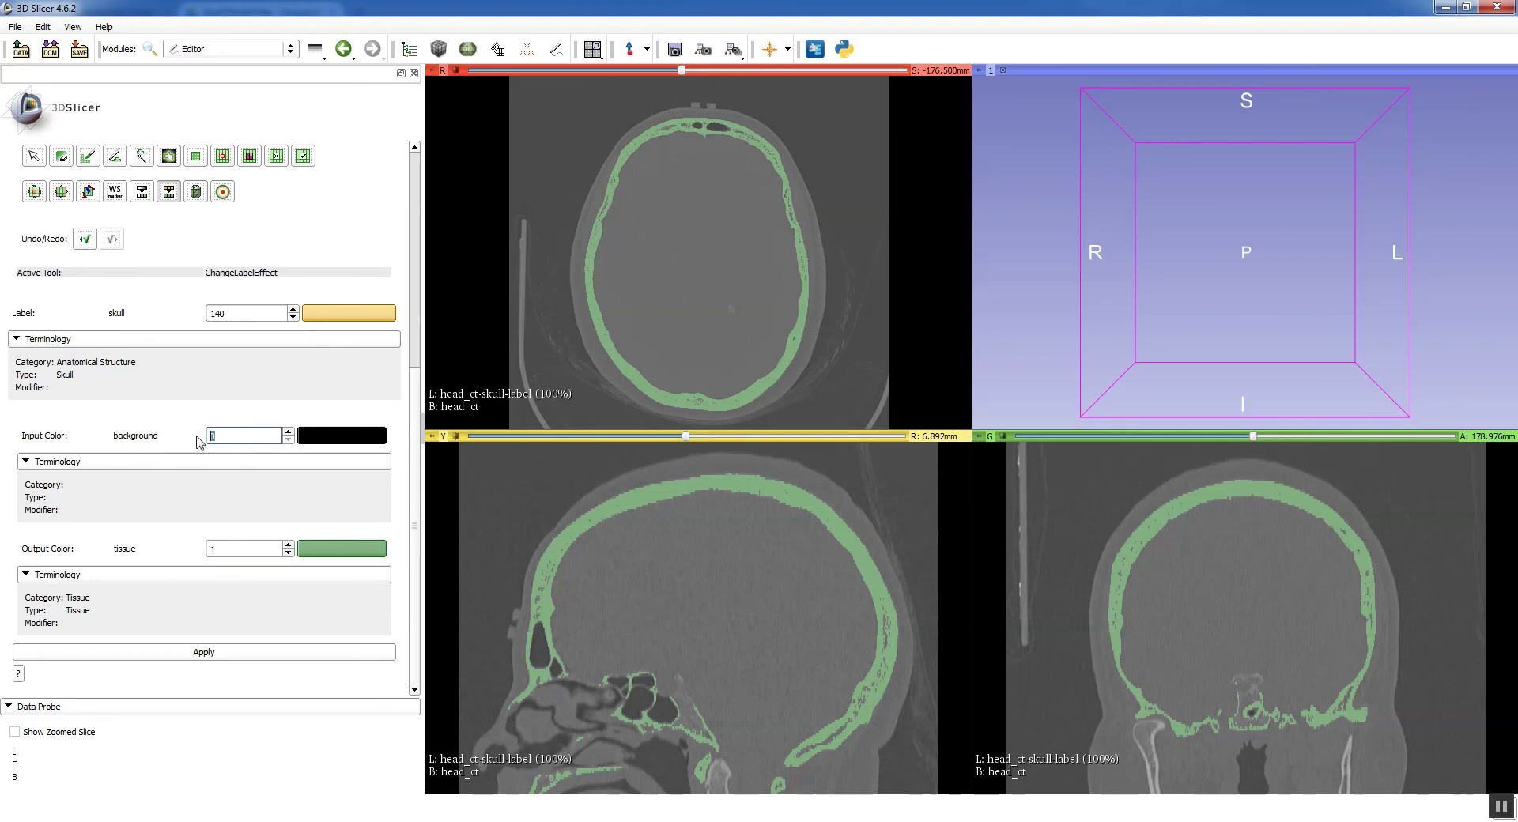
{"action": "type", "text": "1"}
{"action": "key", "text": "Tab"}
{"action": "type", "text": "140"}
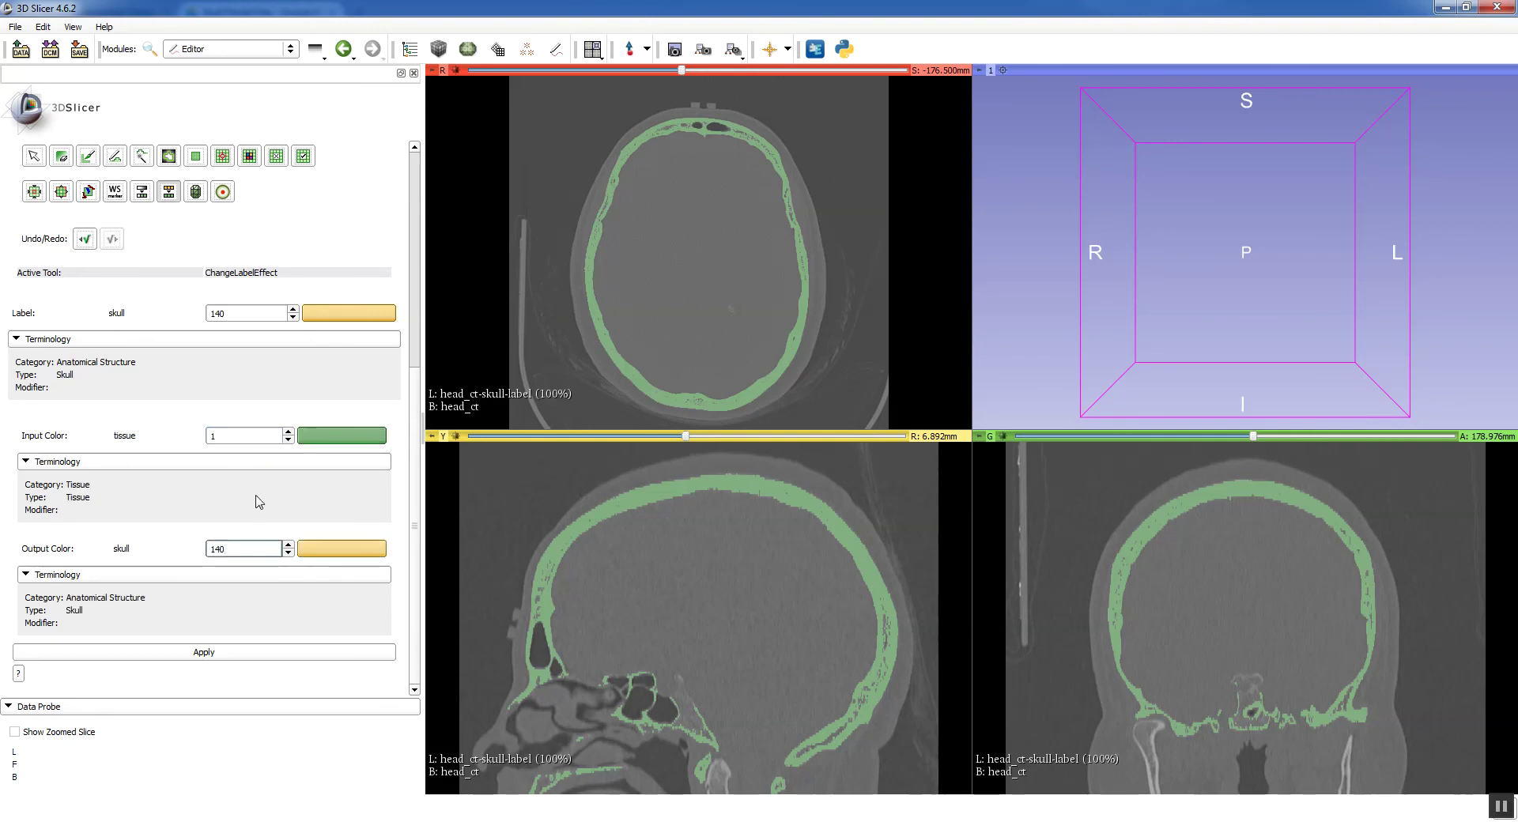
{"action": "key", "text": "Tab"}
{"action": "left_click", "coordinate": [203, 653]}
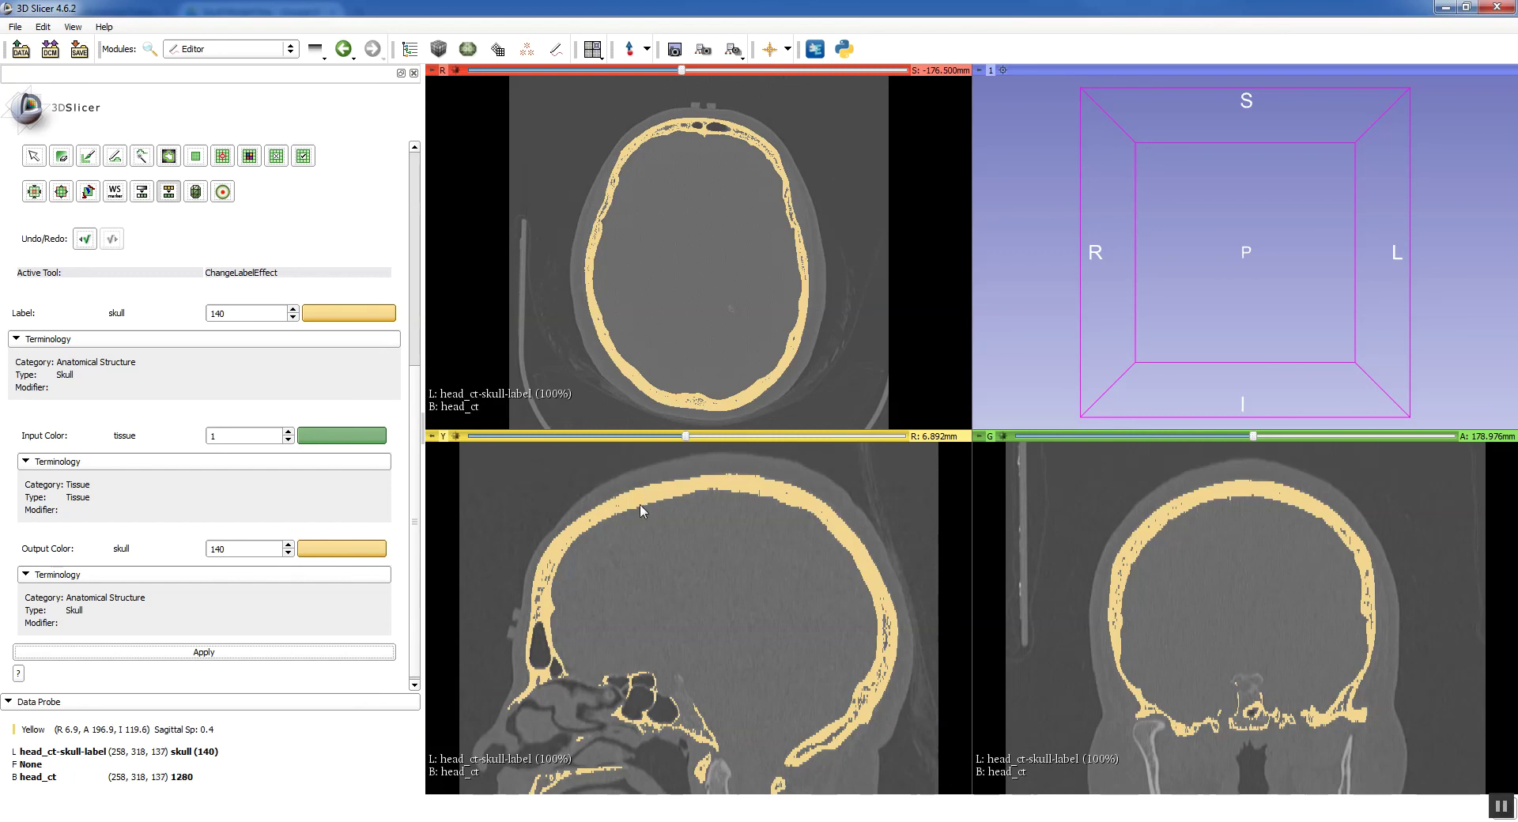
{"action": "scroll", "coordinate": [639, 524], "scroll_direction": "down", "scroll_amount": 5}
{"action": "scroll", "coordinate": [639, 524], "scroll_direction": "up", "scroll_amount": 4}
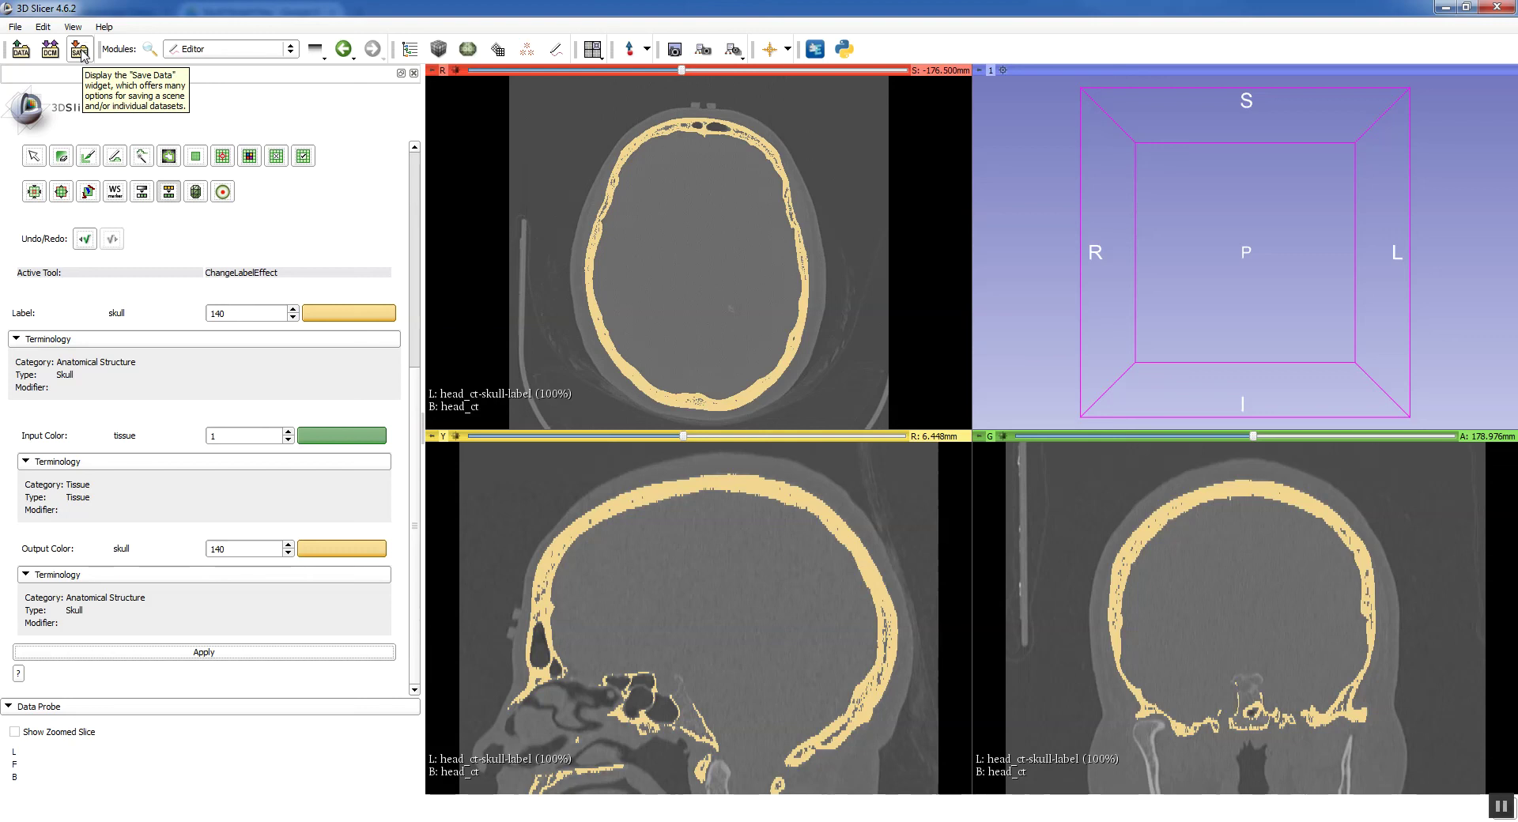
Step: Set the save folder for the scene and checked label files to Downloads
{"action": "left_click", "coordinate": [80, 53]}
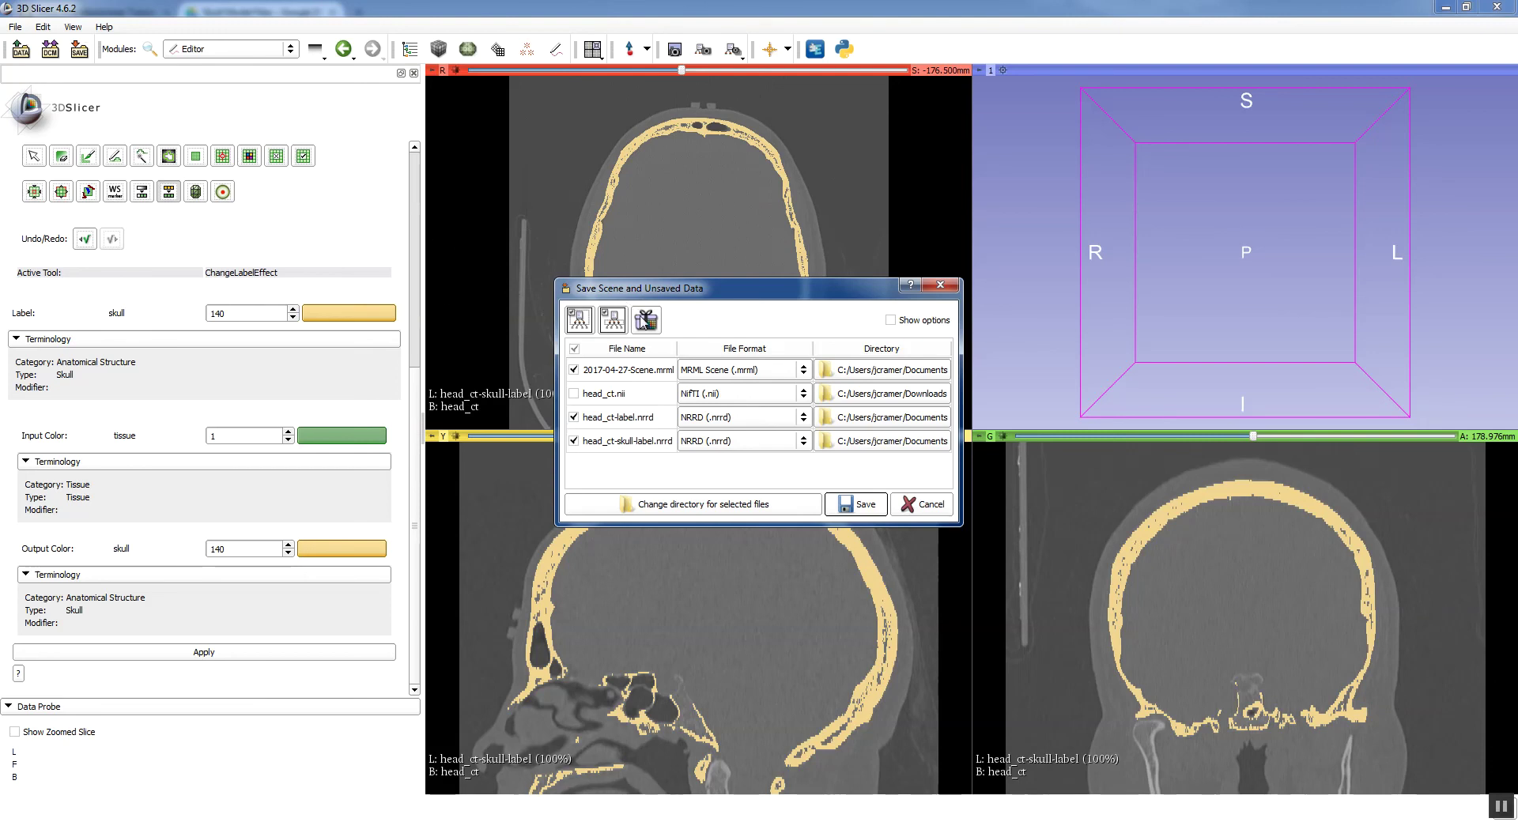
{"action": "left_click", "coordinate": [720, 506]}
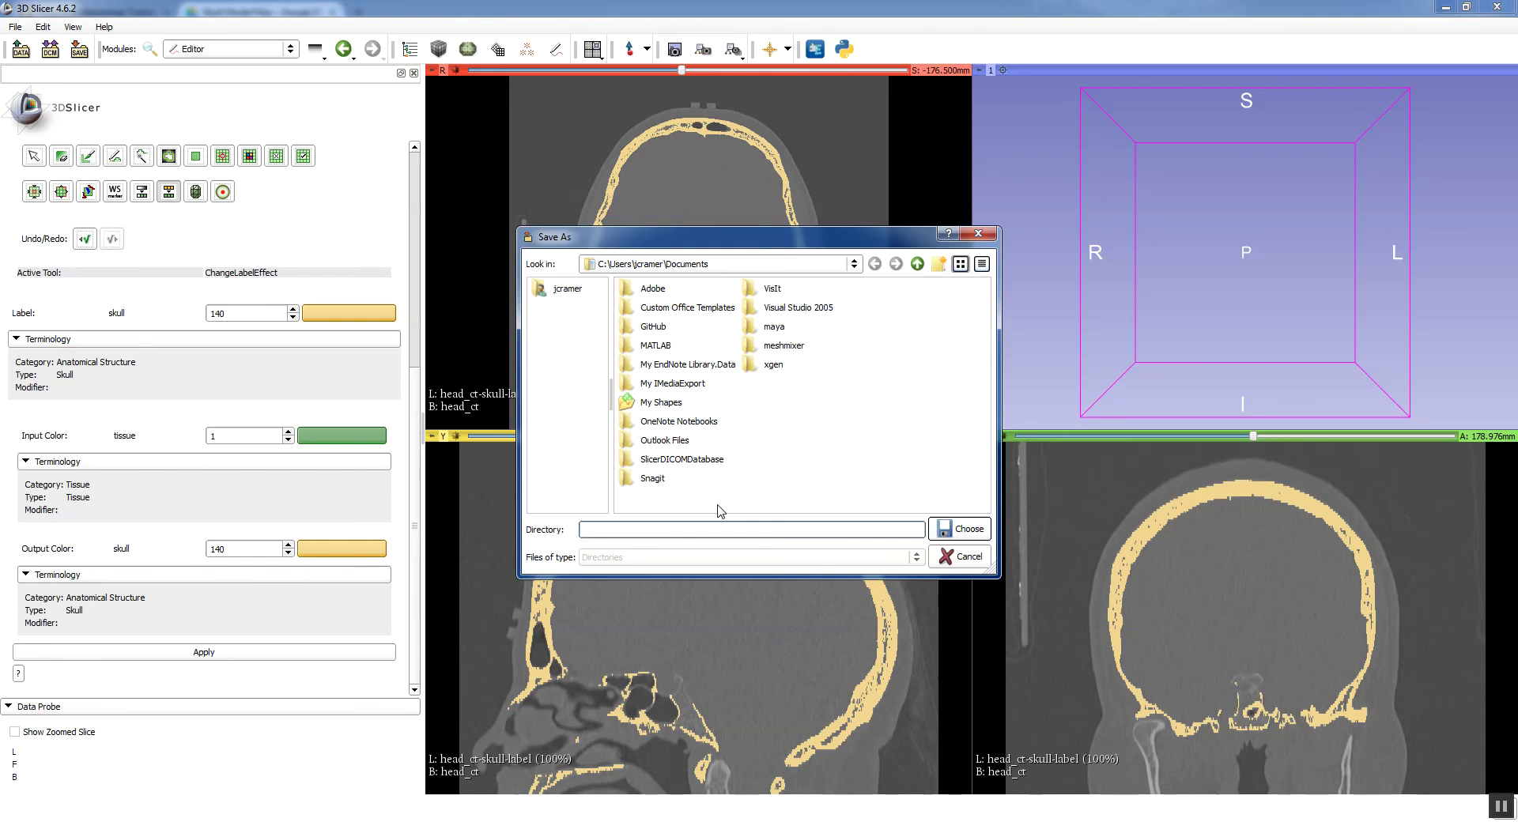
{"action": "left_click", "coordinate": [569, 293]}
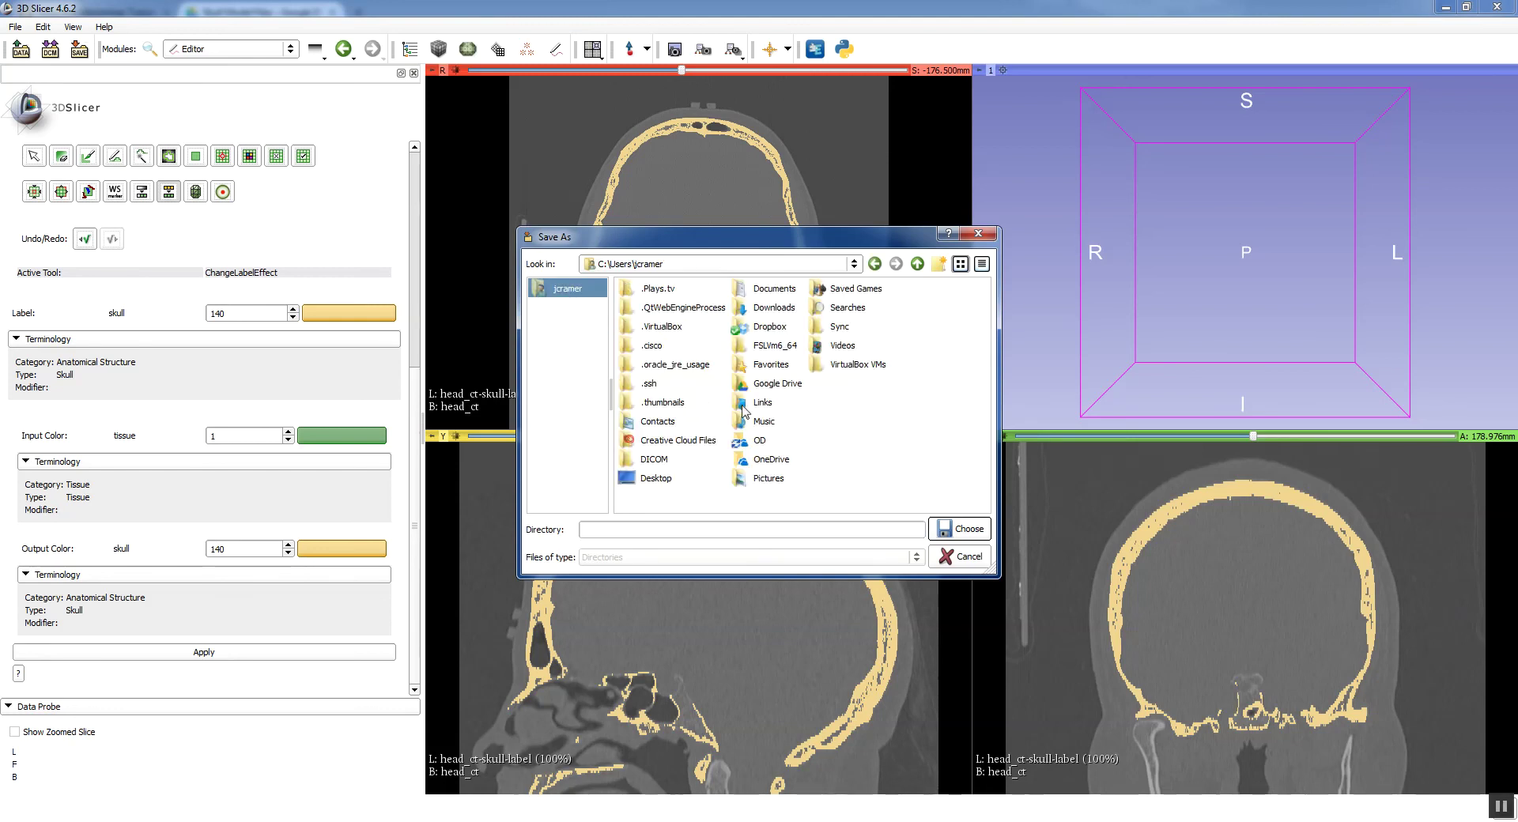
{"action": "double_click", "coordinate": [773, 308]}
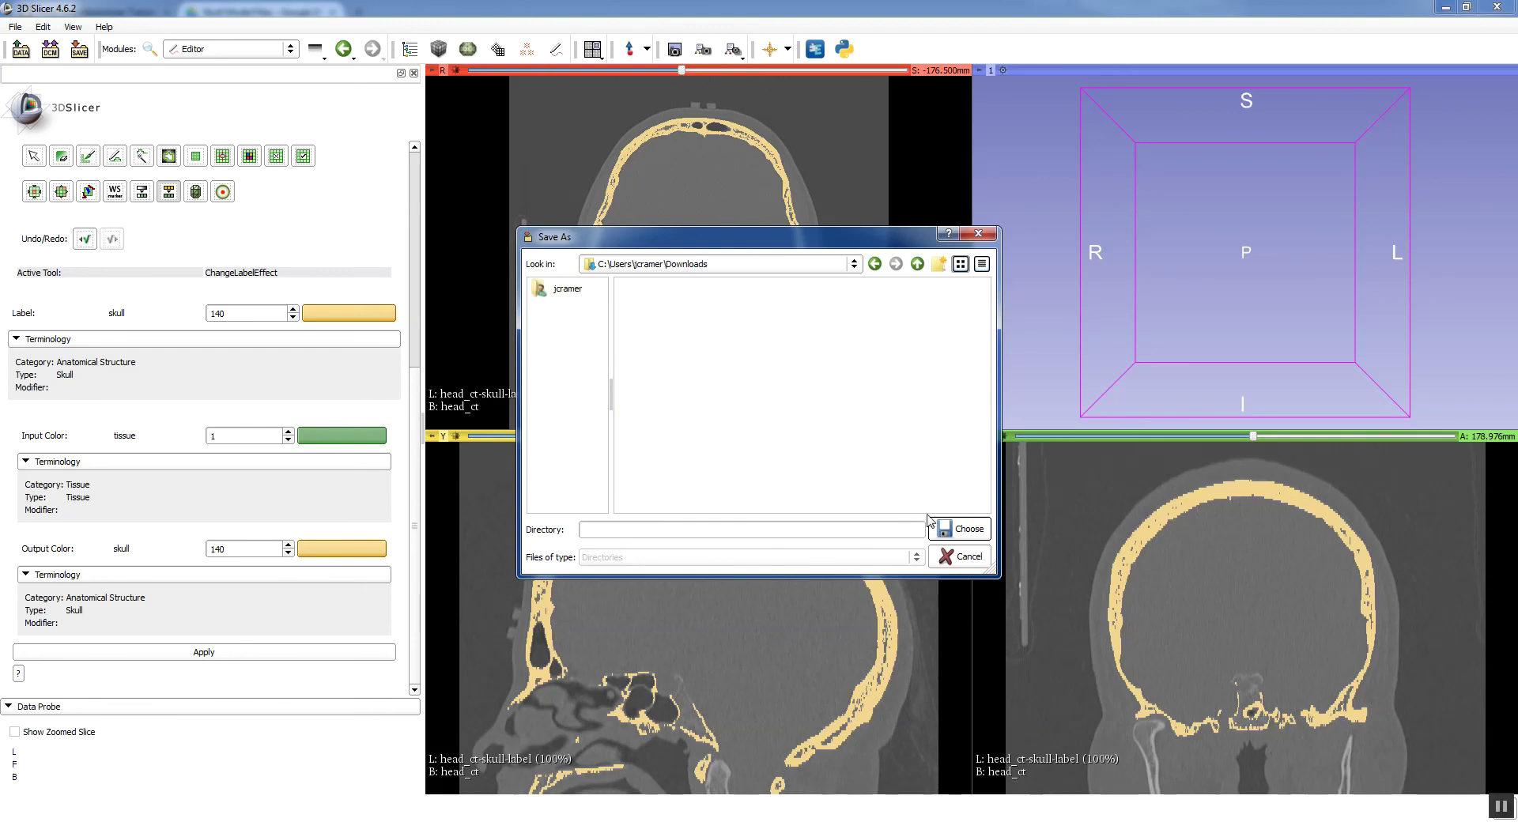
{"action": "left_click", "coordinate": [960, 529]}
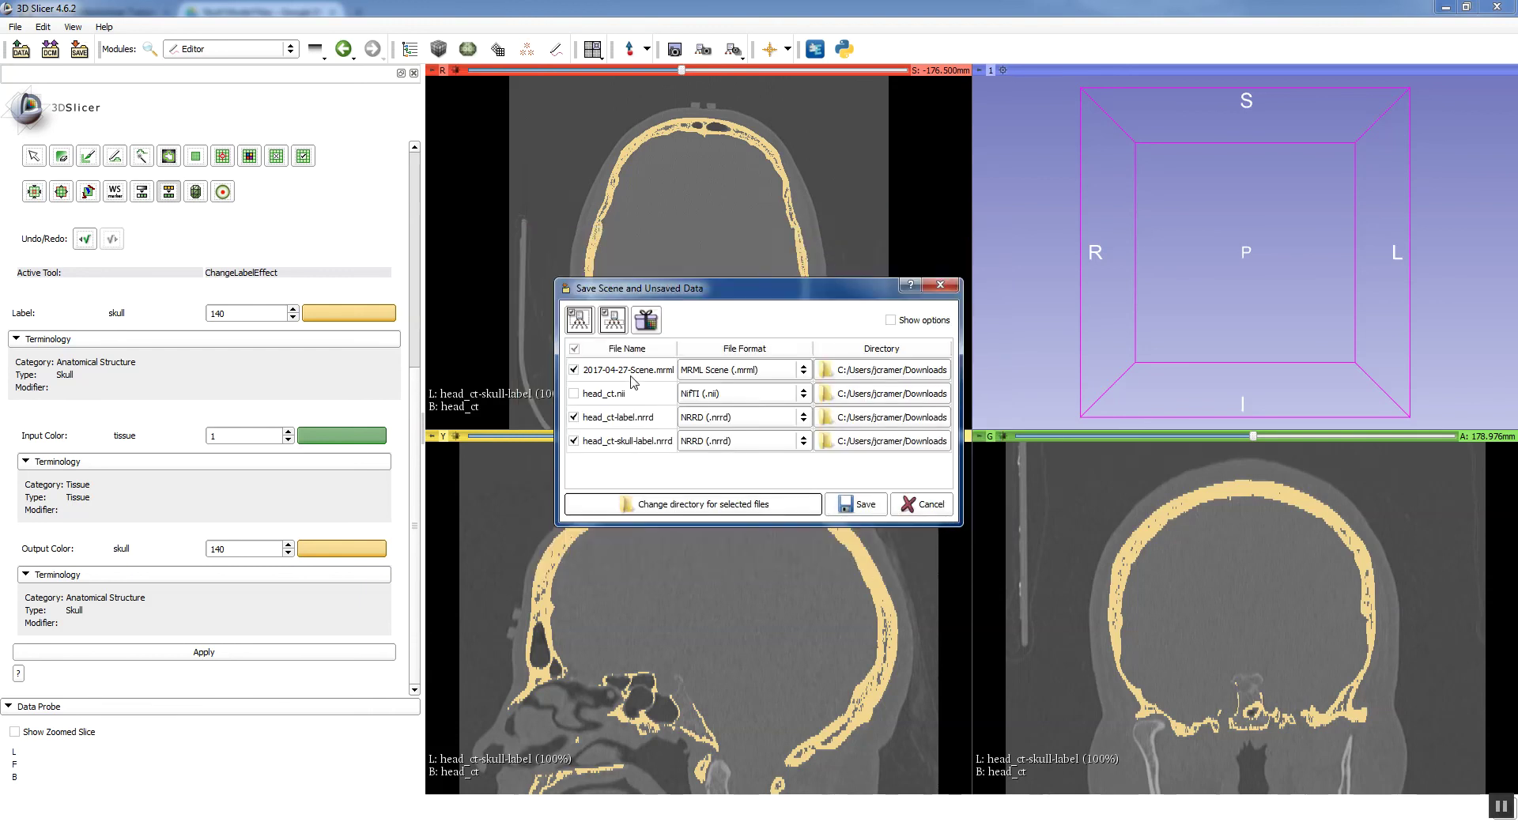
Step: Enlarge the Save Scene dialog to verify the full paths, then save all files
{"action": "left_click_drag", "start_coordinate": [556, 372], "coordinate": [429, 371]}
{"action": "left_click_drag", "start_coordinate": [605, 279], "coordinate": [606, 217]}
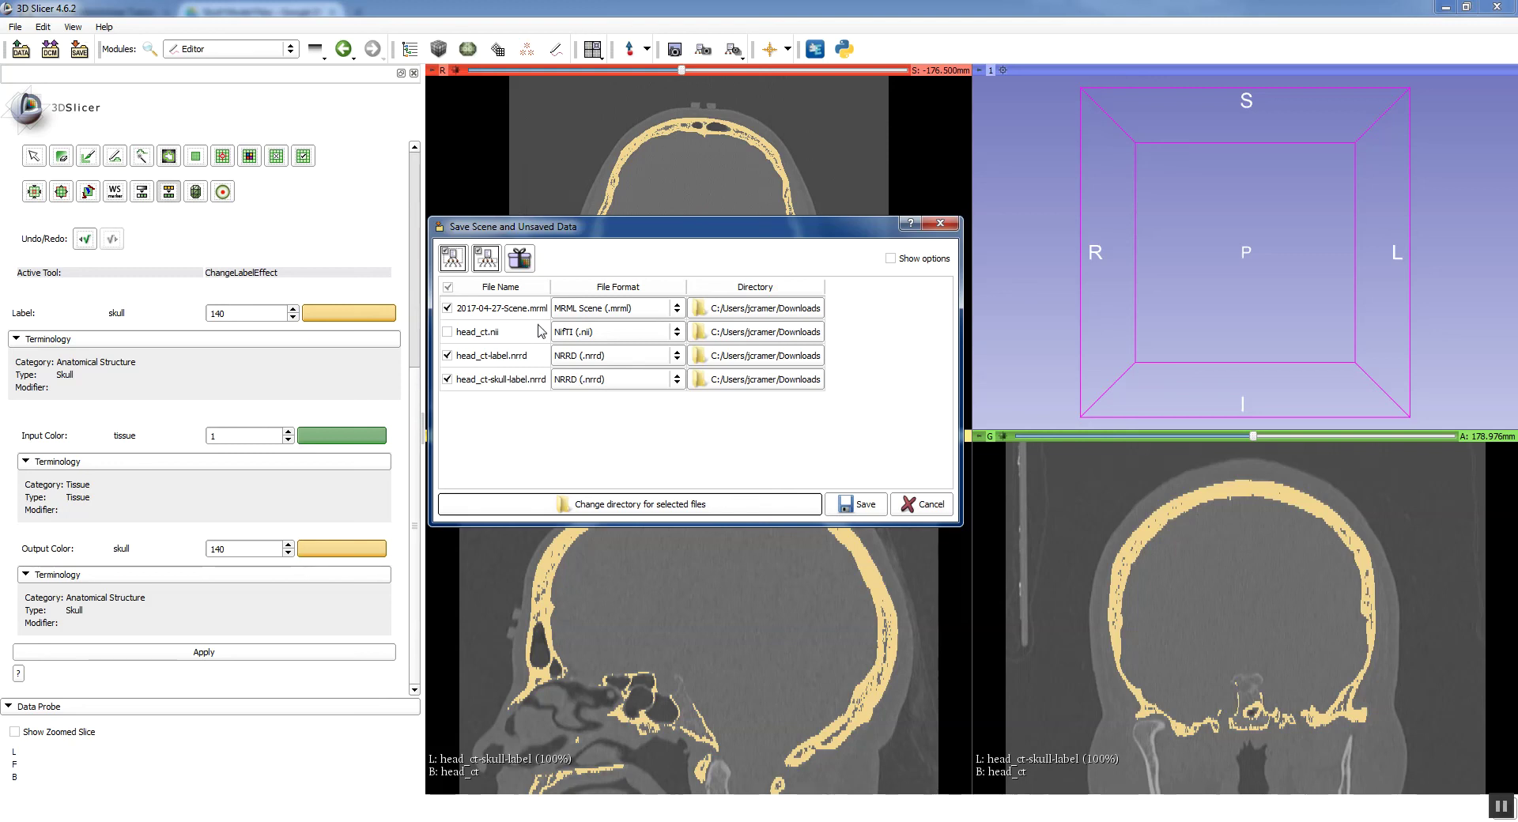
{"action": "left_click", "coordinate": [852, 507]}
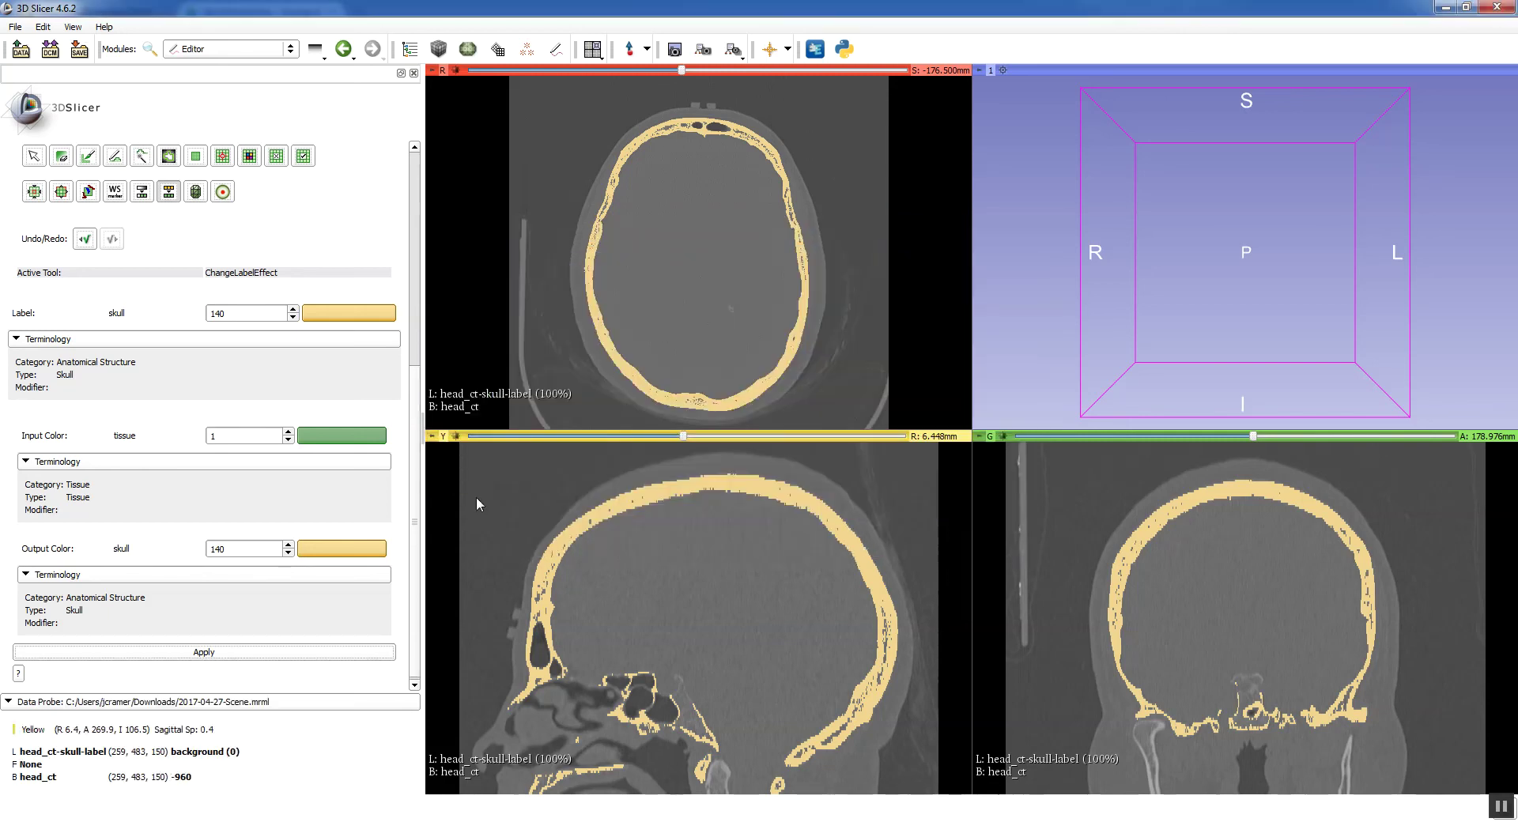
{"action": "left_click", "coordinate": [197, 816]}
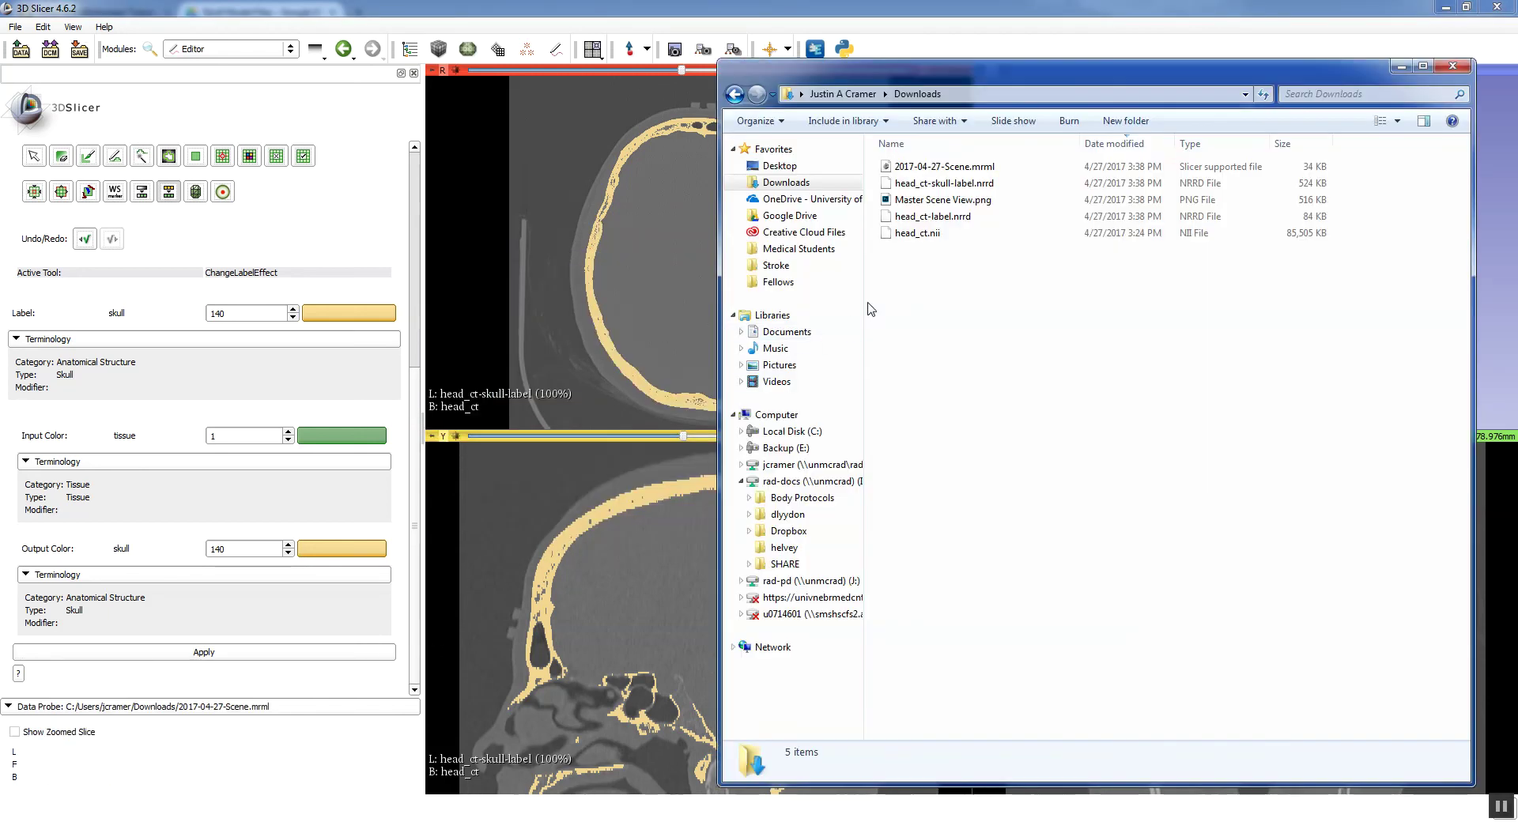
{"action": "left_click", "coordinate": [974, 167]}
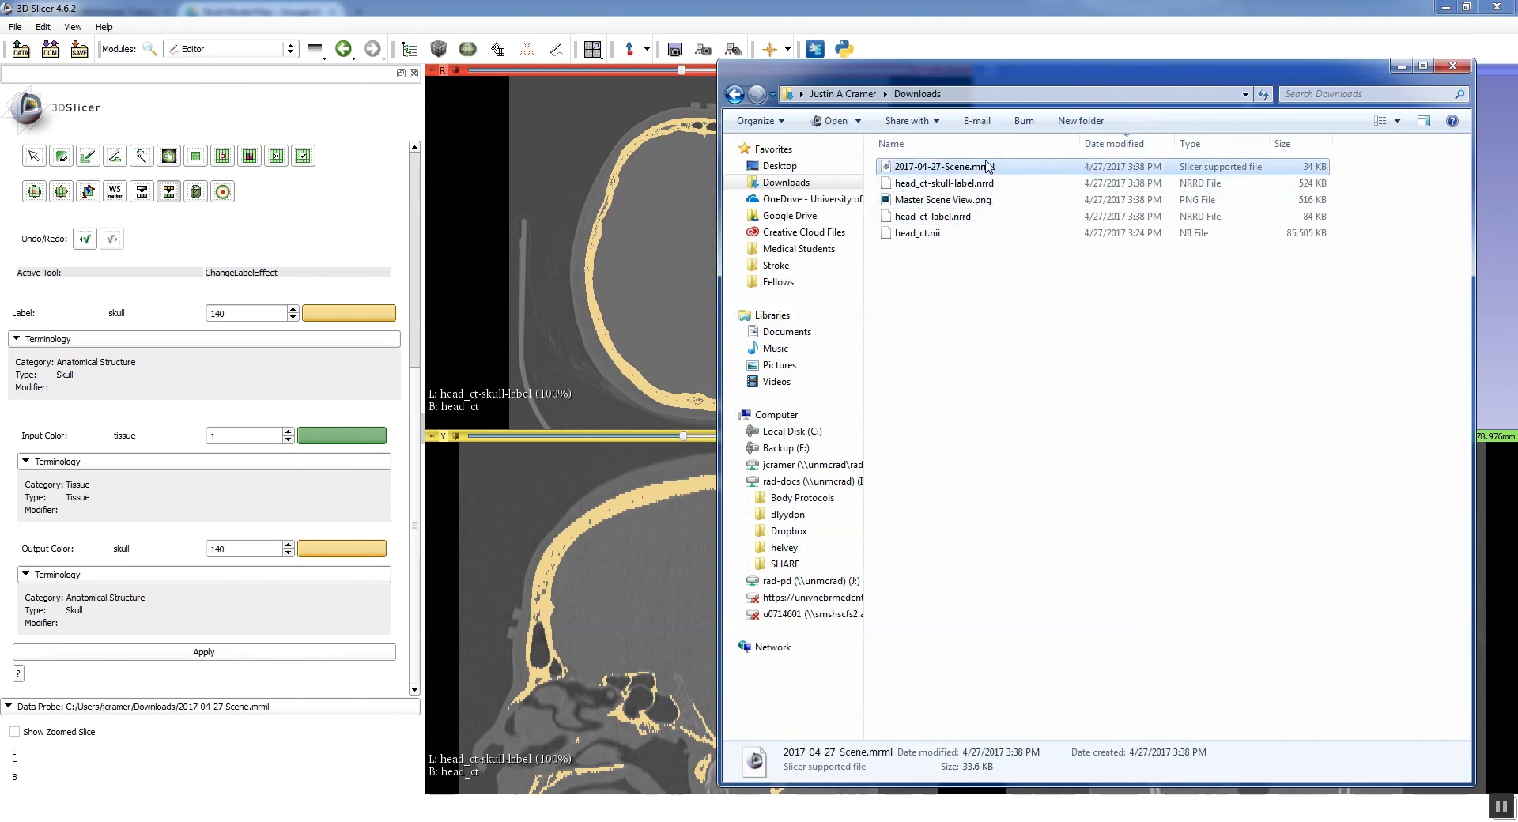
{"action": "left_click", "coordinate": [960, 183]}
{"action": "left_click", "coordinate": [952, 200]}
{"action": "left_click", "coordinate": [946, 216]}
{"action": "left_click", "coordinate": [939, 233]}
{"action": "left_click_drag", "start_coordinate": [1002, 310], "coordinate": [886, 150]}
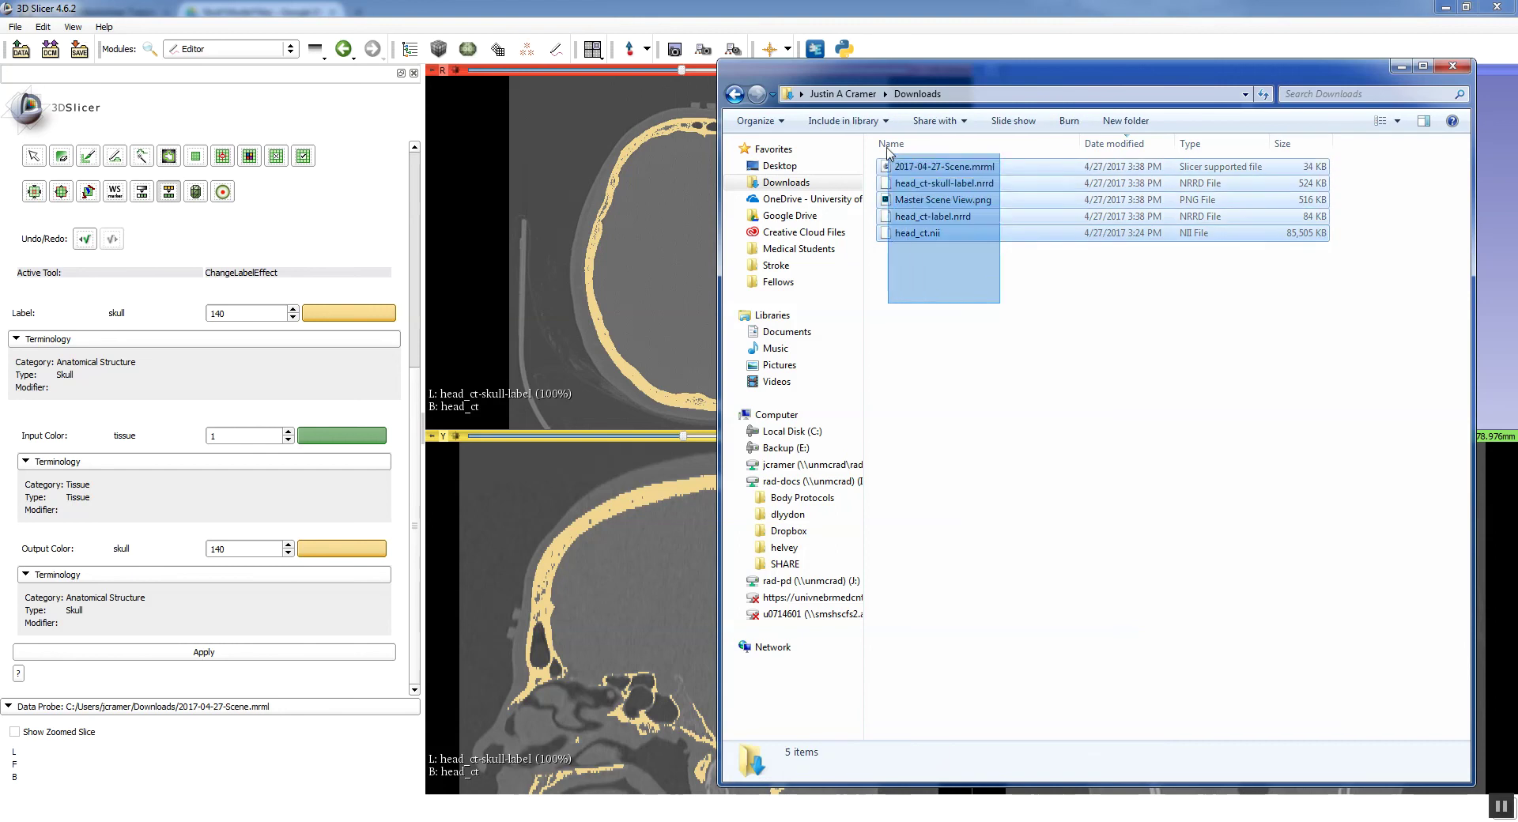
{"action": "left_click", "coordinate": [957, 304]}
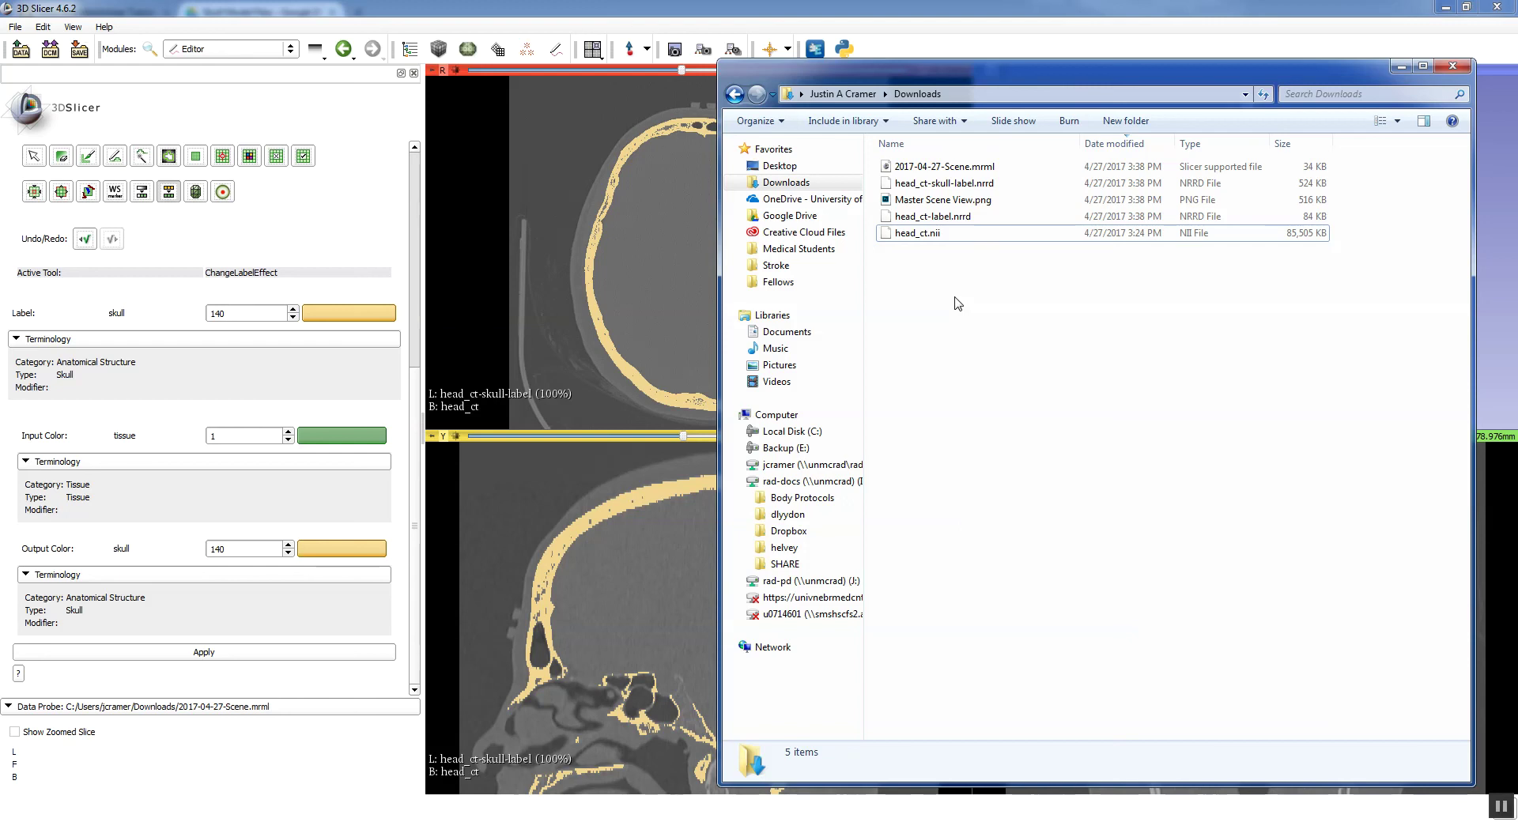
{"action": "left_click", "coordinate": [593, 19]}
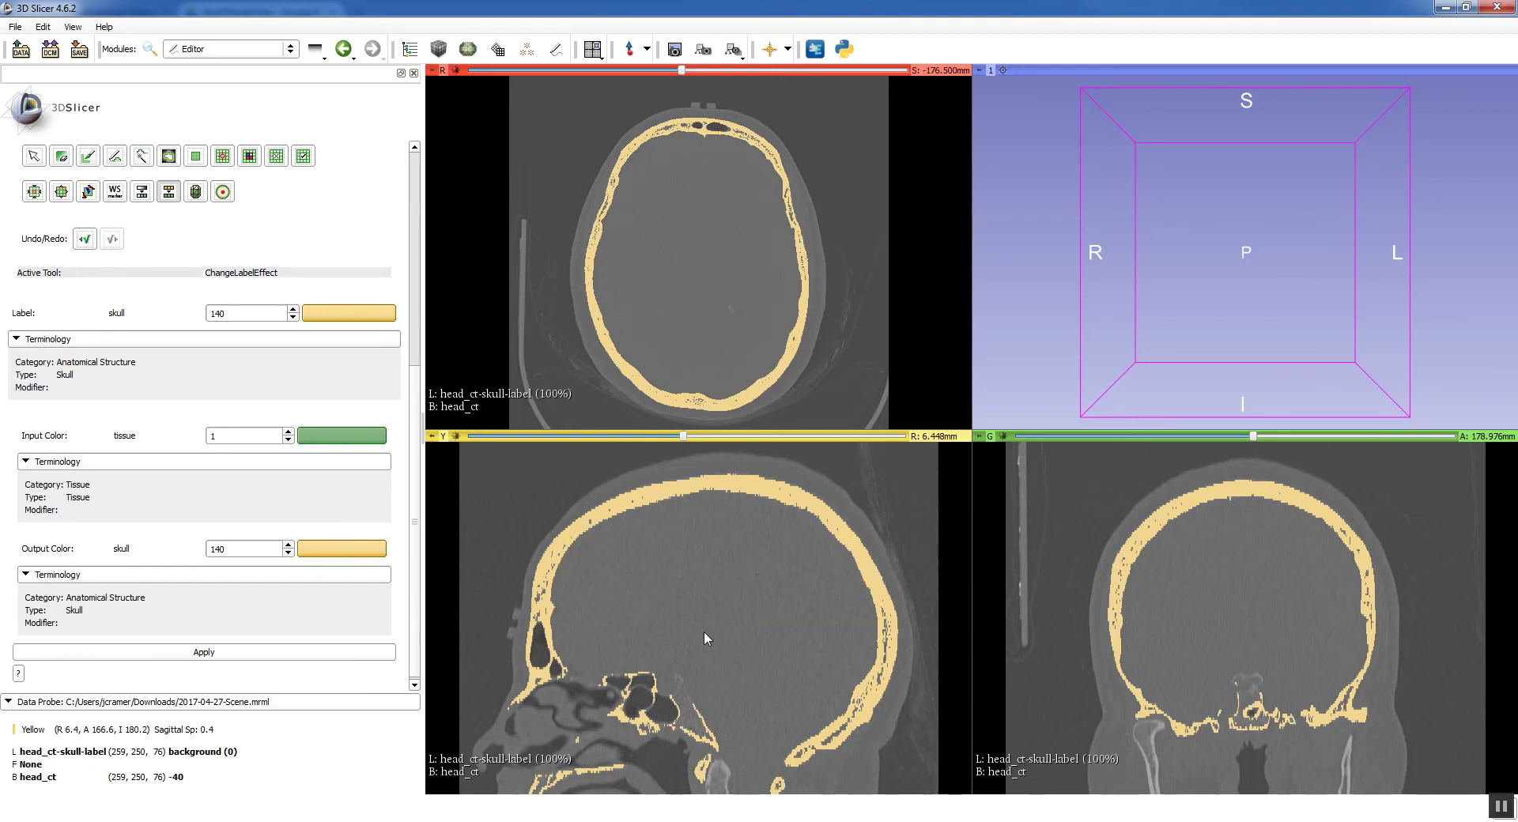
{"action": "scroll", "coordinate": [704, 631], "scroll_direction": "down", "scroll_amount": 5}
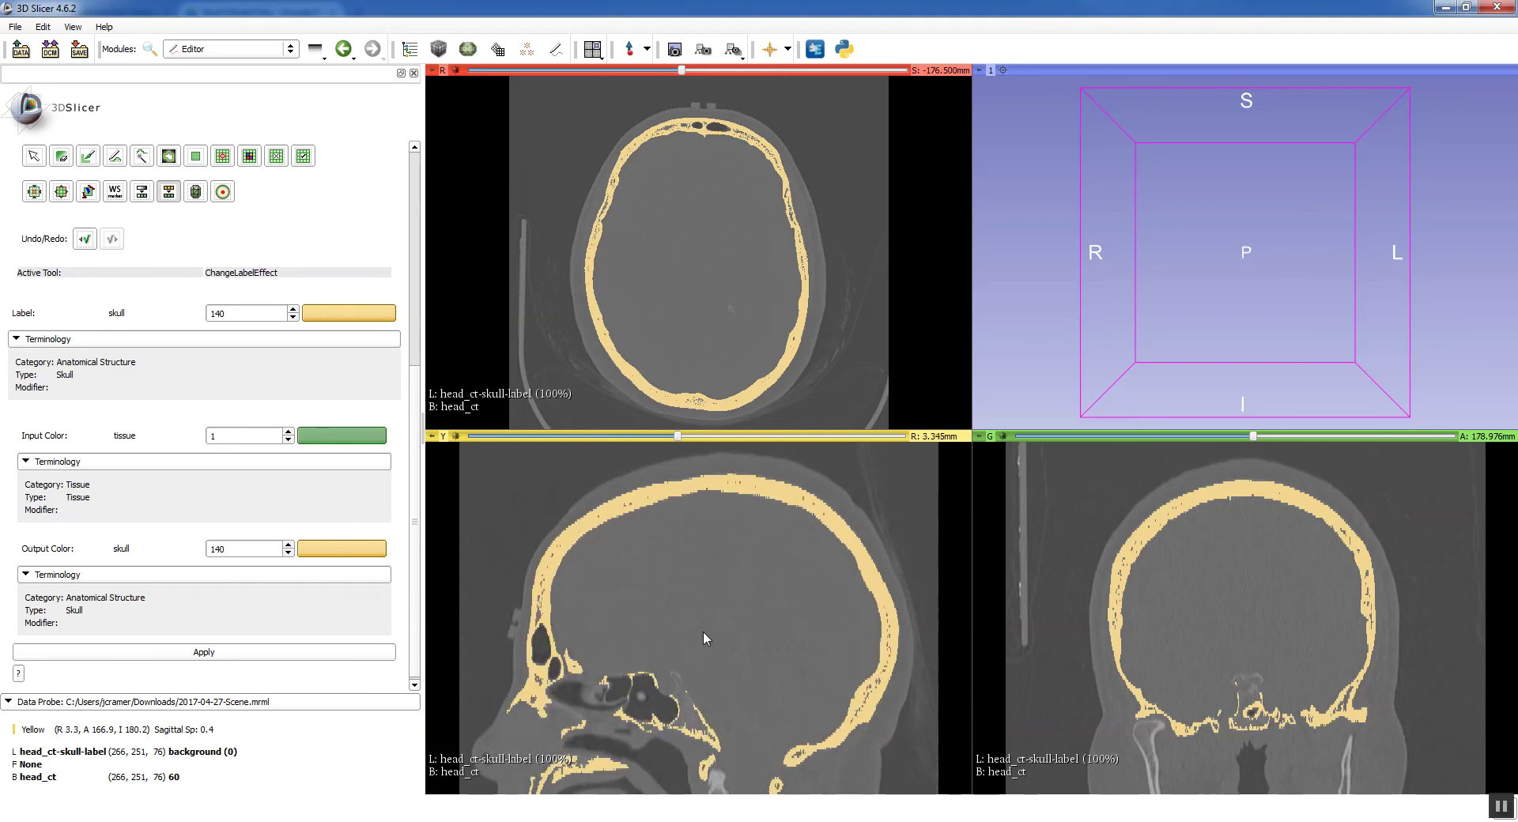
{"action": "scroll", "coordinate": [704, 631], "scroll_direction": "up", "scroll_amount": 20}
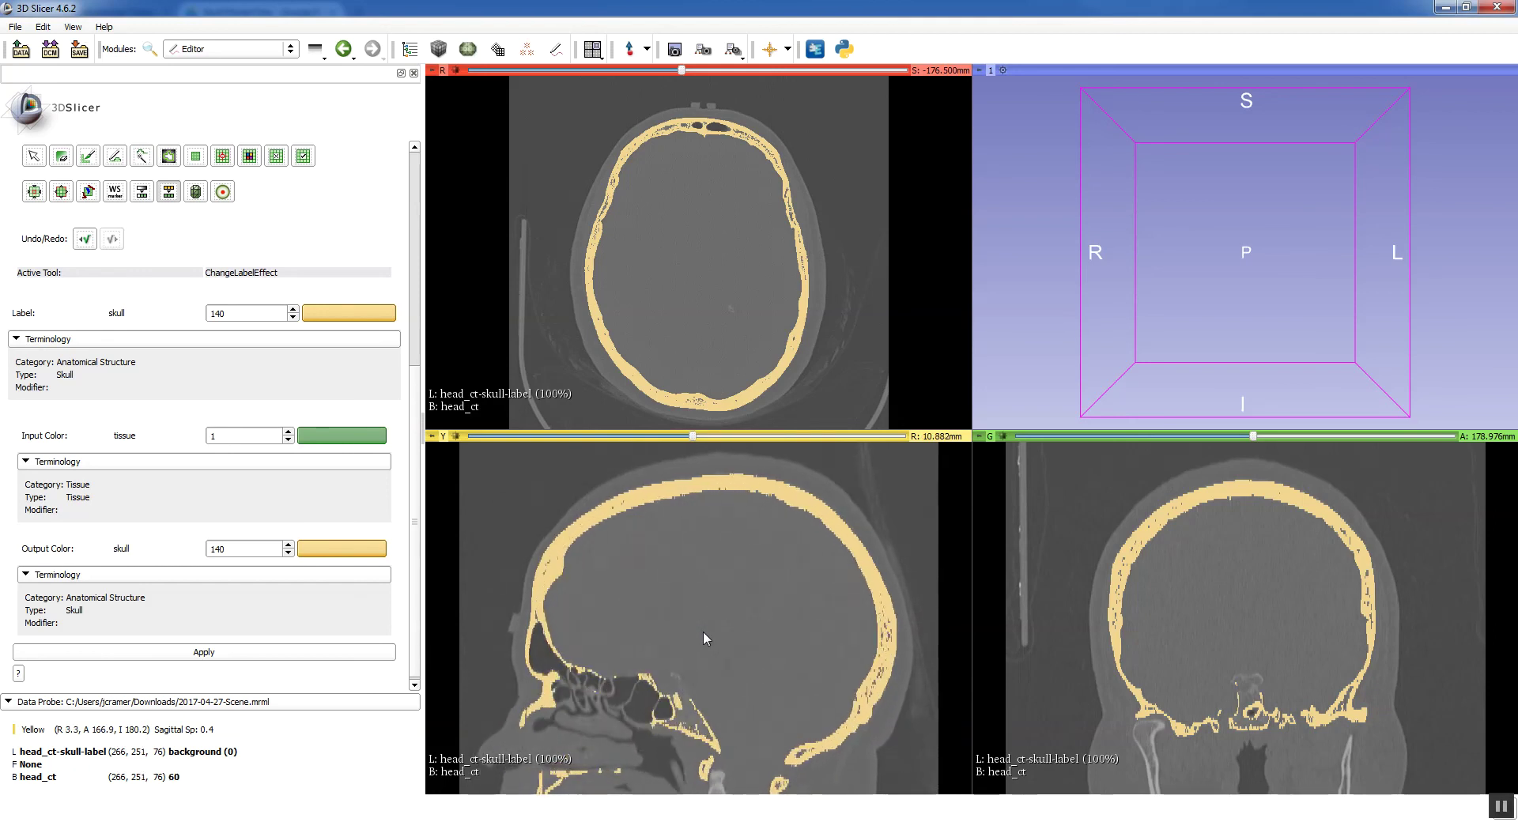
{"action": "scroll", "coordinate": [704, 631], "scroll_direction": "up", "scroll_amount": 4}
{"action": "scroll", "coordinate": [672, 274], "scroll_direction": "up", "scroll_amount": 5}
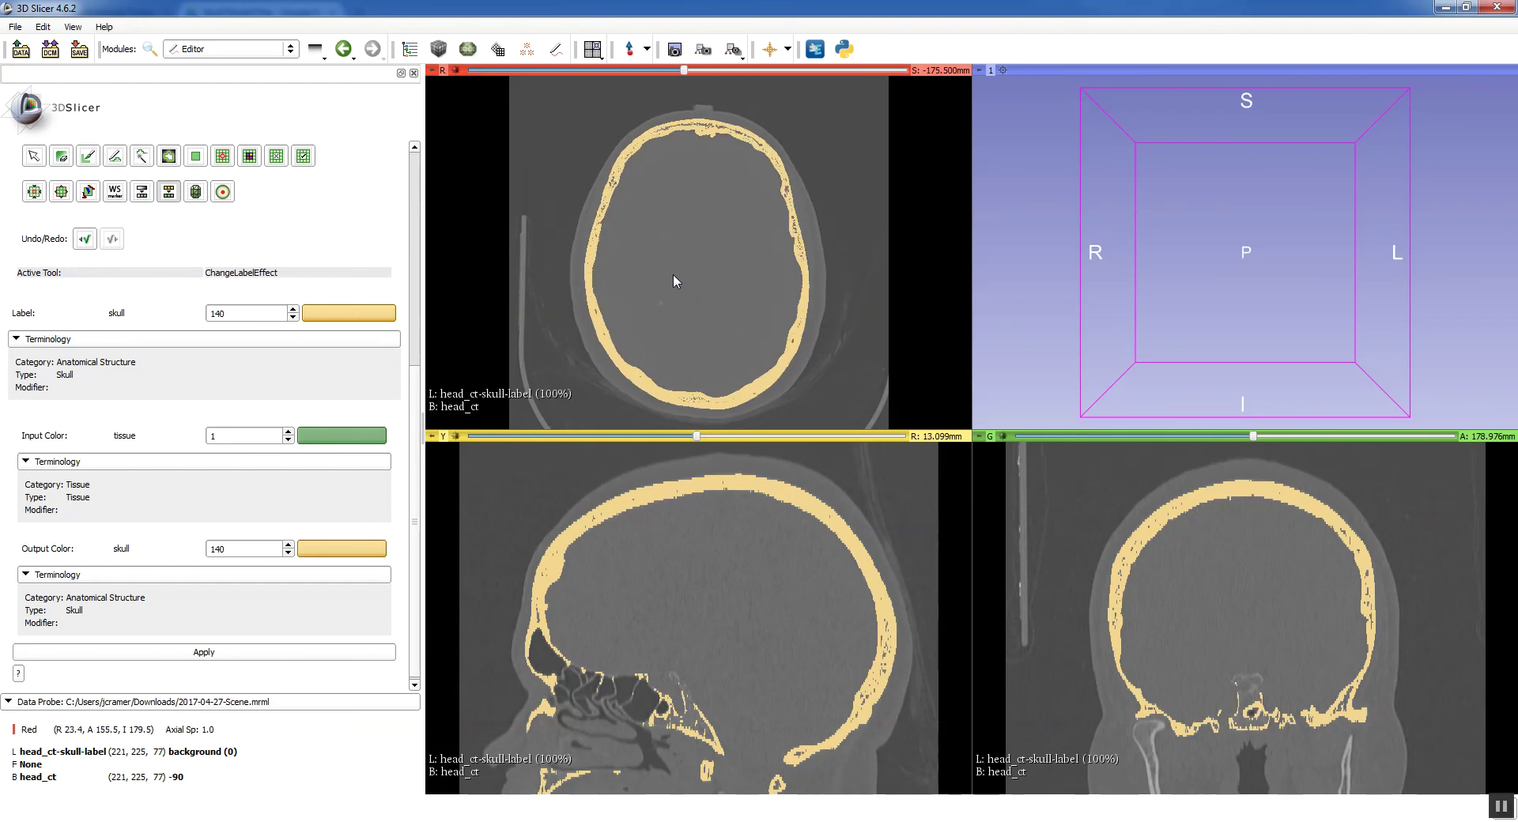
{"action": "scroll", "coordinate": [674, 276], "scroll_direction": "down", "scroll_amount": 17}
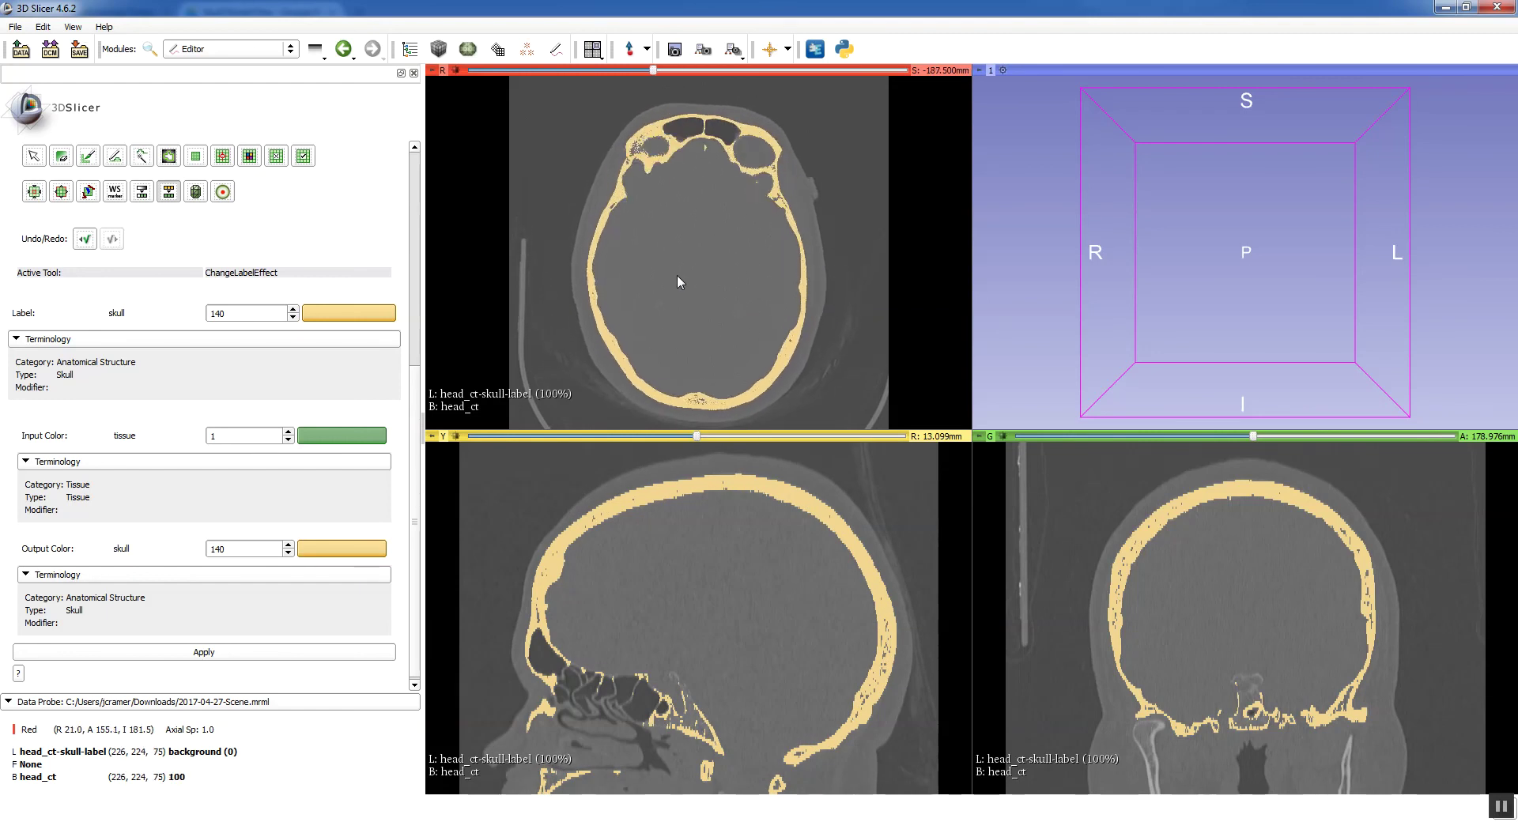
{"action": "scroll", "coordinate": [678, 277], "scroll_direction": "down", "scroll_amount": 20}
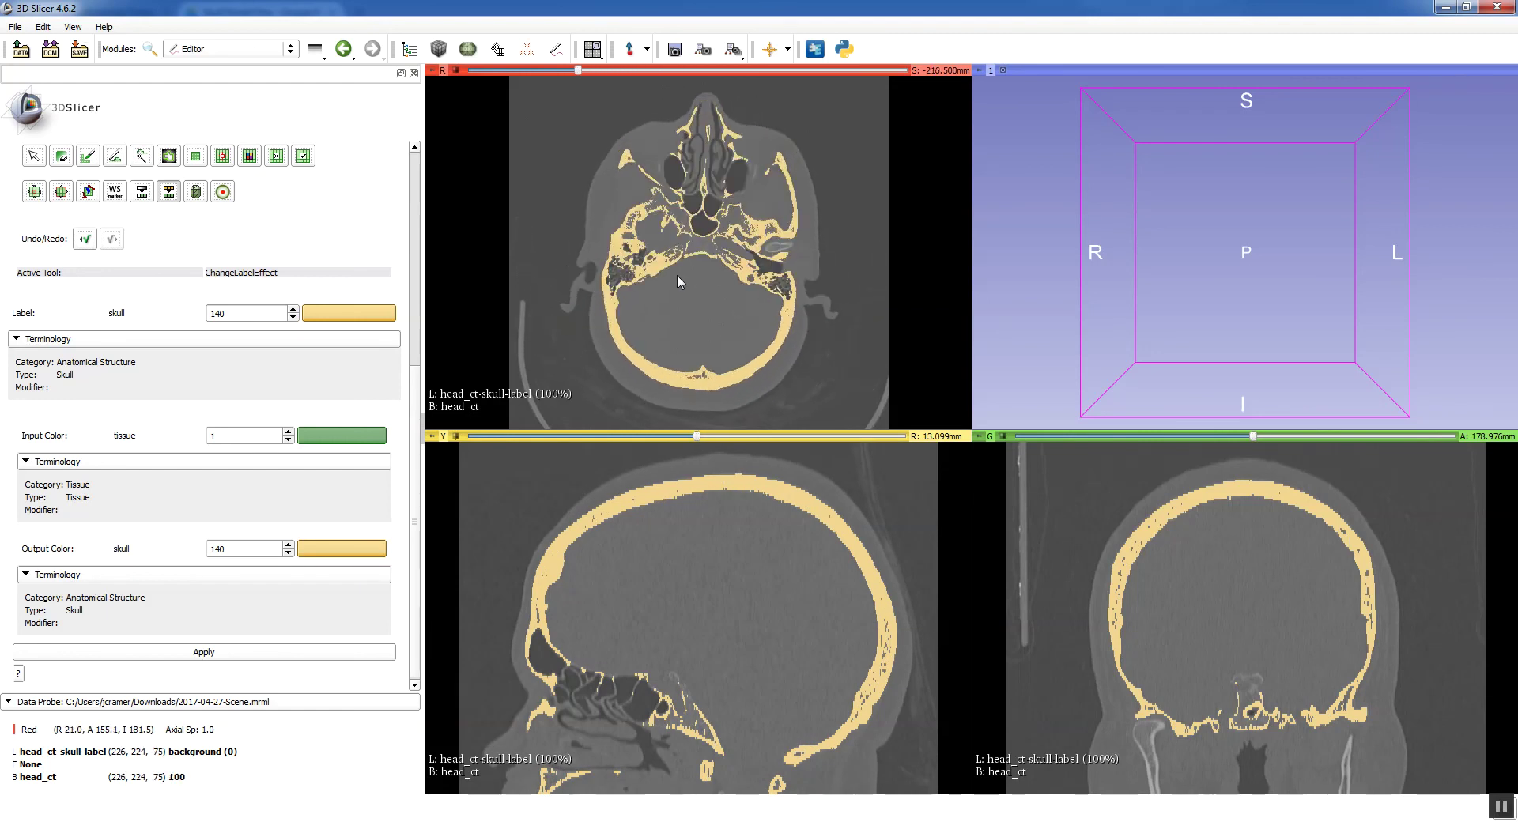
{"action": "scroll", "coordinate": [677, 276], "scroll_direction": "down", "scroll_amount": 7}
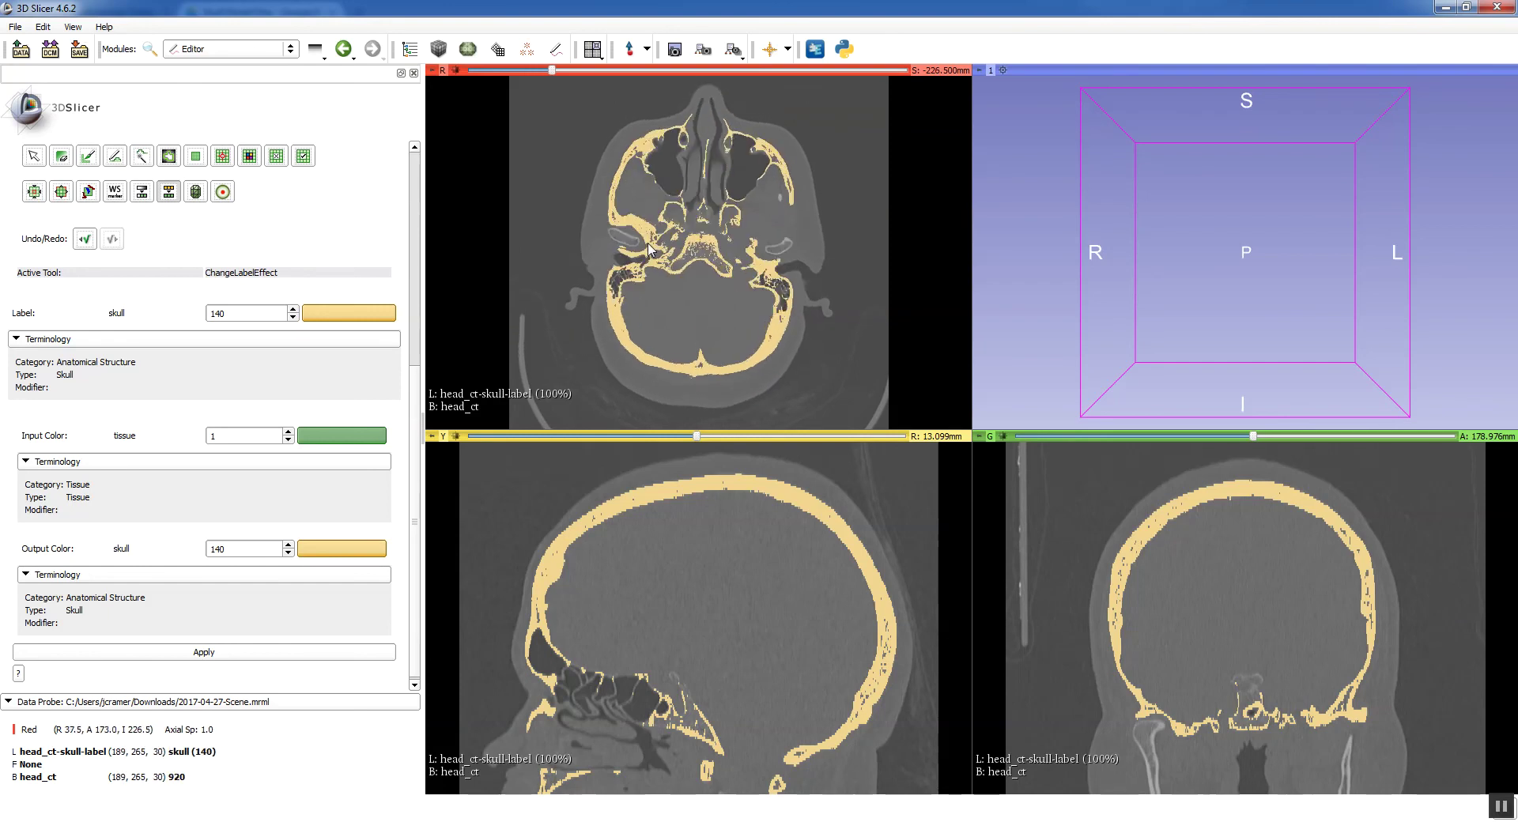
{"action": "scroll", "coordinate": [650, 245], "scroll_direction": "down", "scroll_amount": 7}
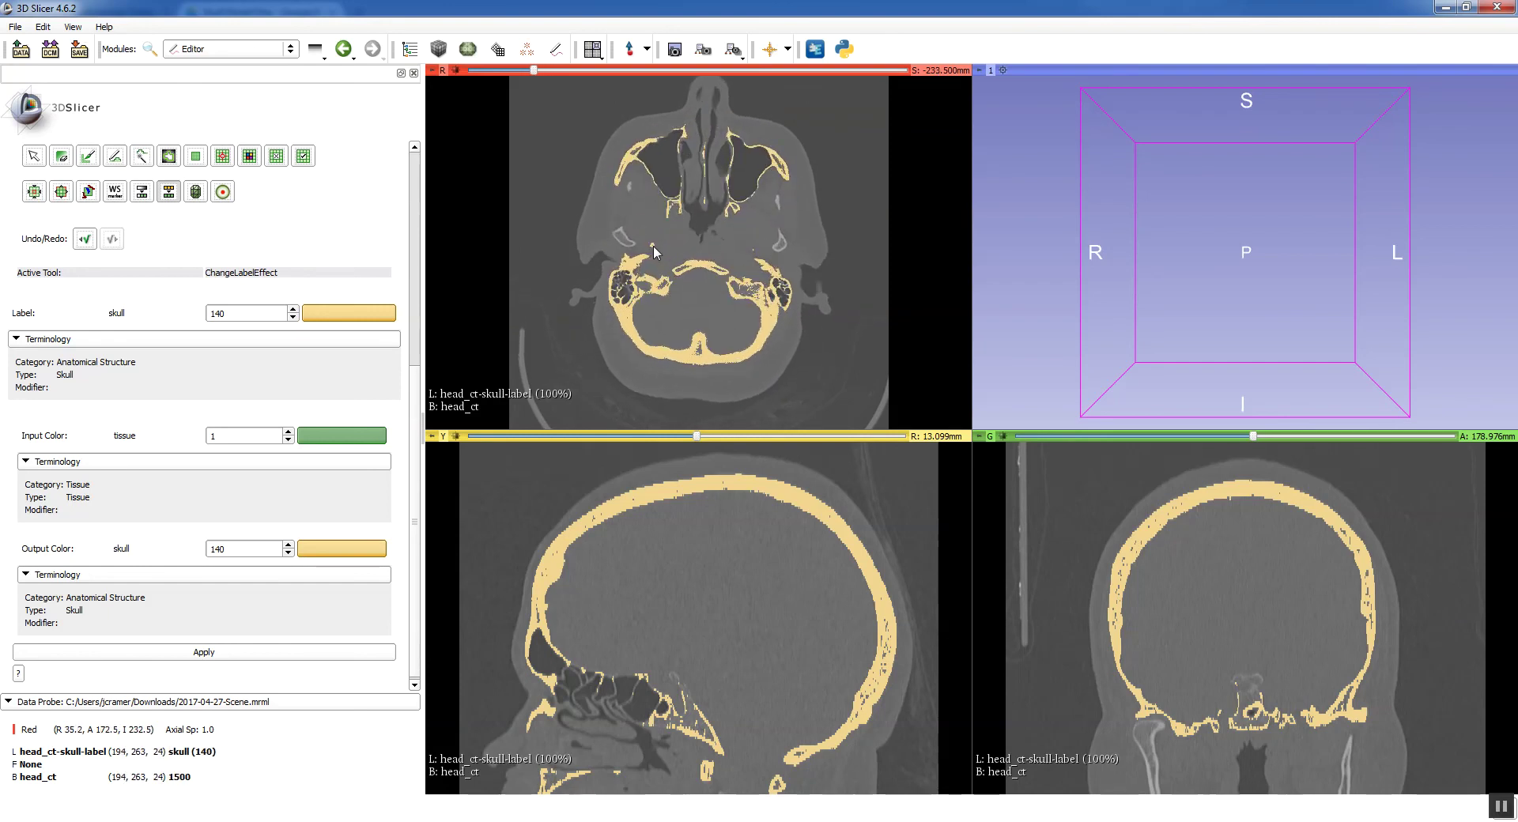
{"action": "scroll", "coordinate": [653, 252], "scroll_direction": "up", "scroll_amount": 6}
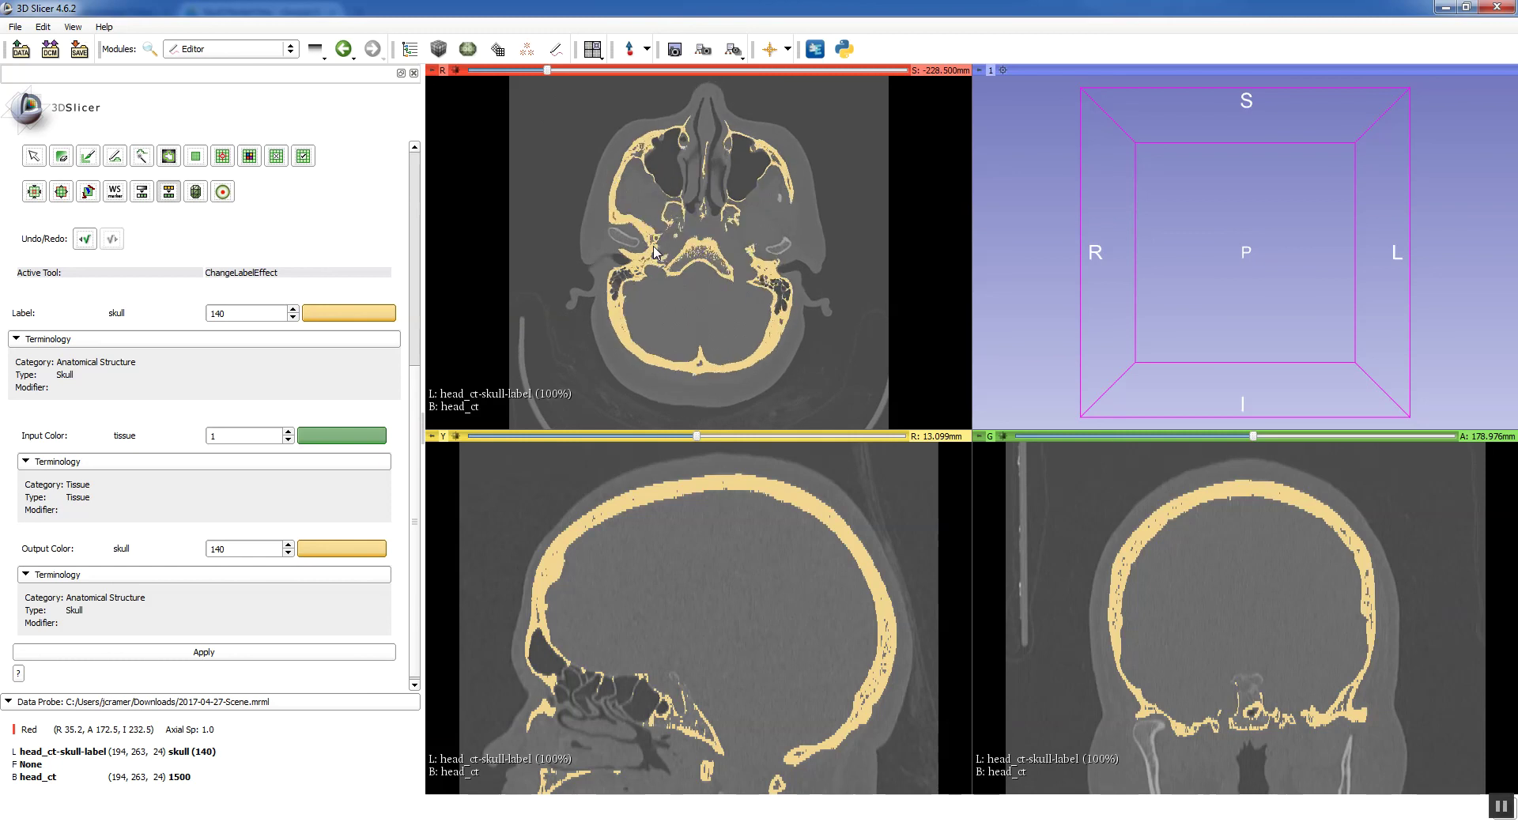
{"action": "scroll", "coordinate": [654, 251], "scroll_direction": "down", "scroll_amount": 1}
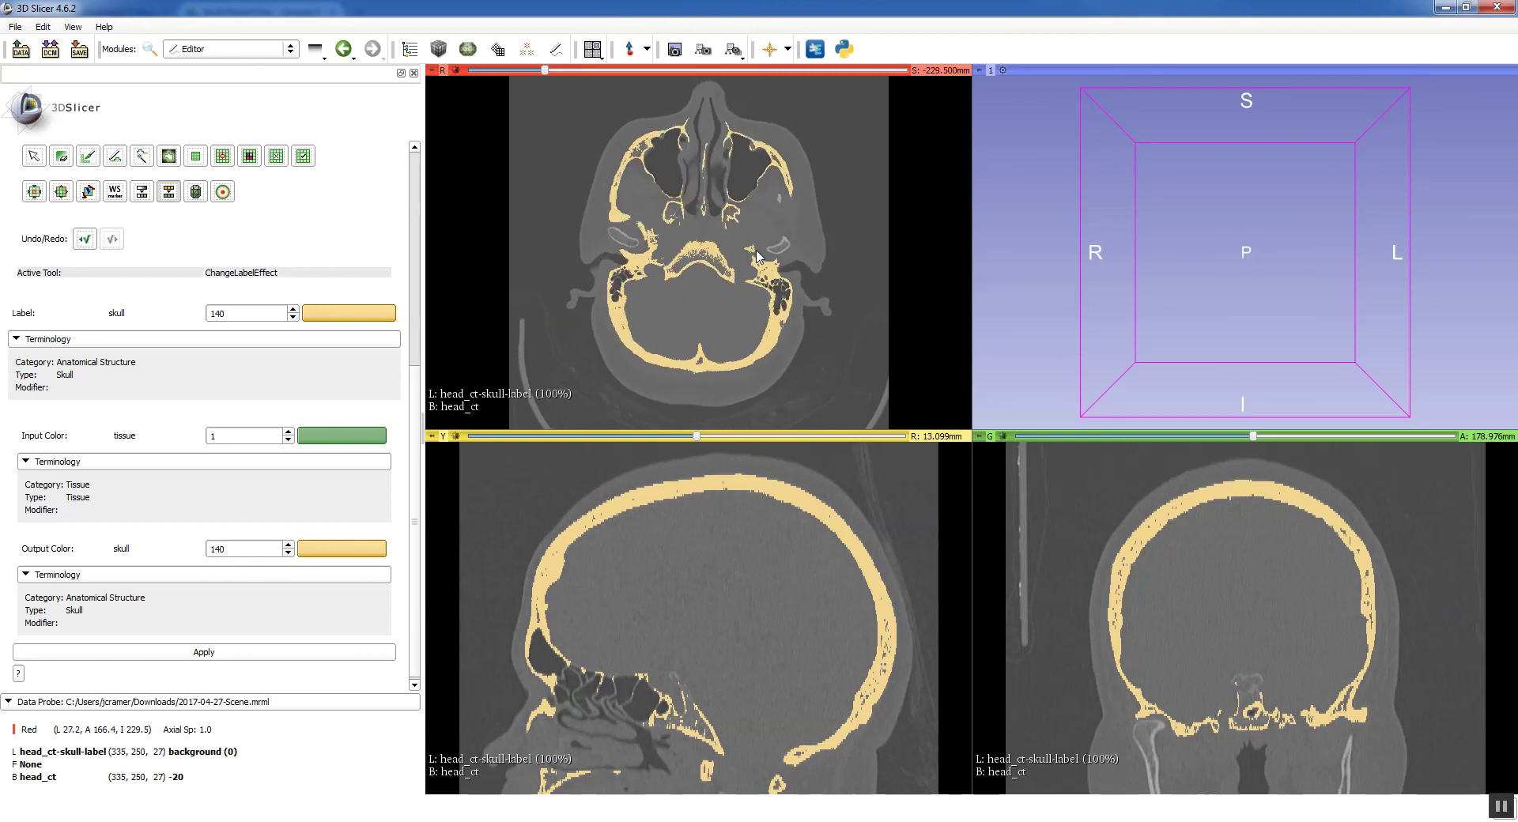
{"action": "scroll", "coordinate": [753, 254], "scroll_direction": "down", "scroll_amount": 6}
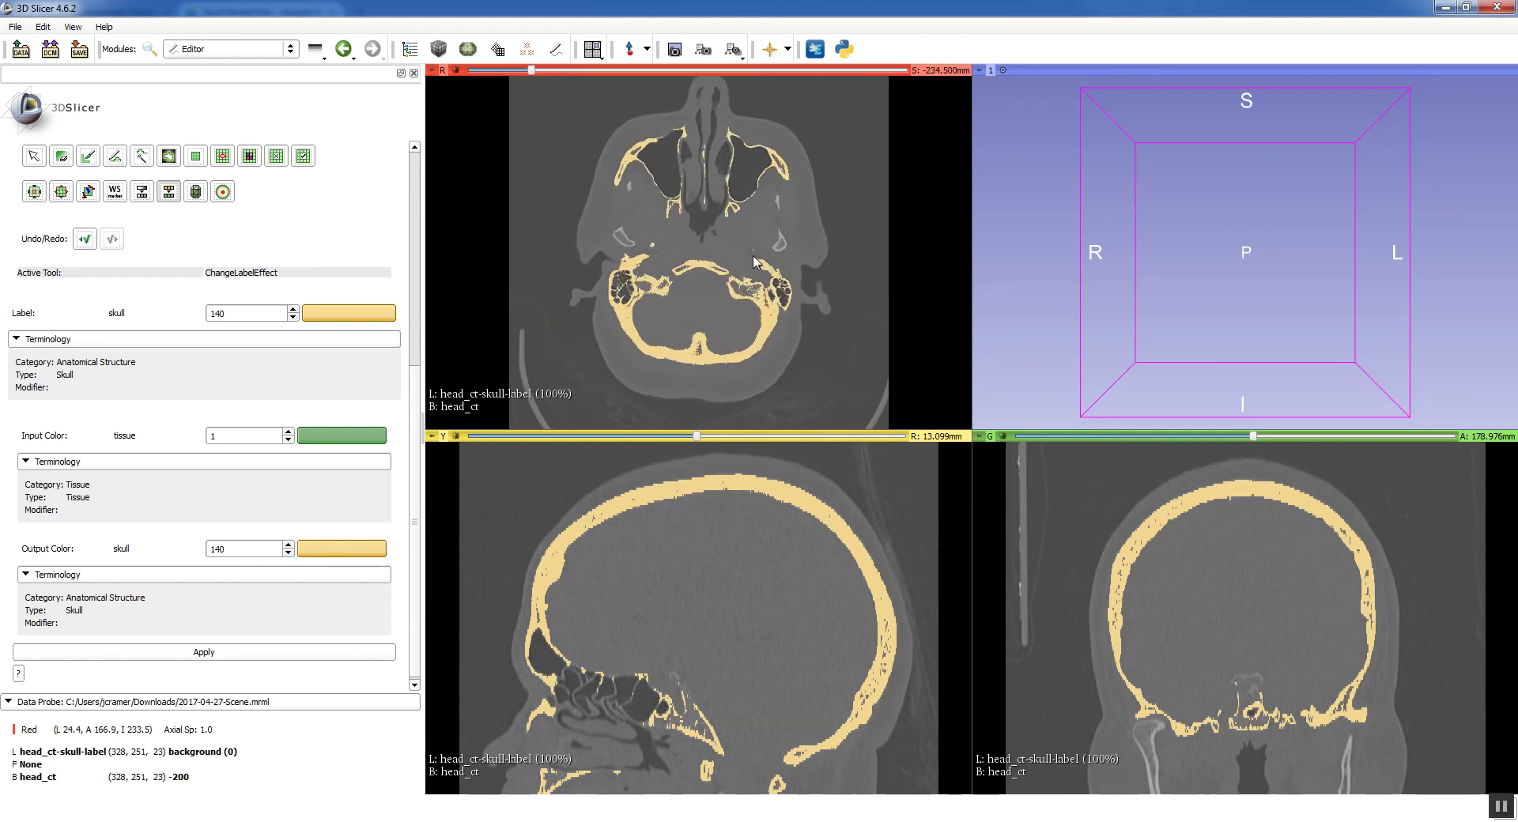
{"action": "scroll", "coordinate": [677, 296], "scroll_direction": "down", "scroll_amount": 7}
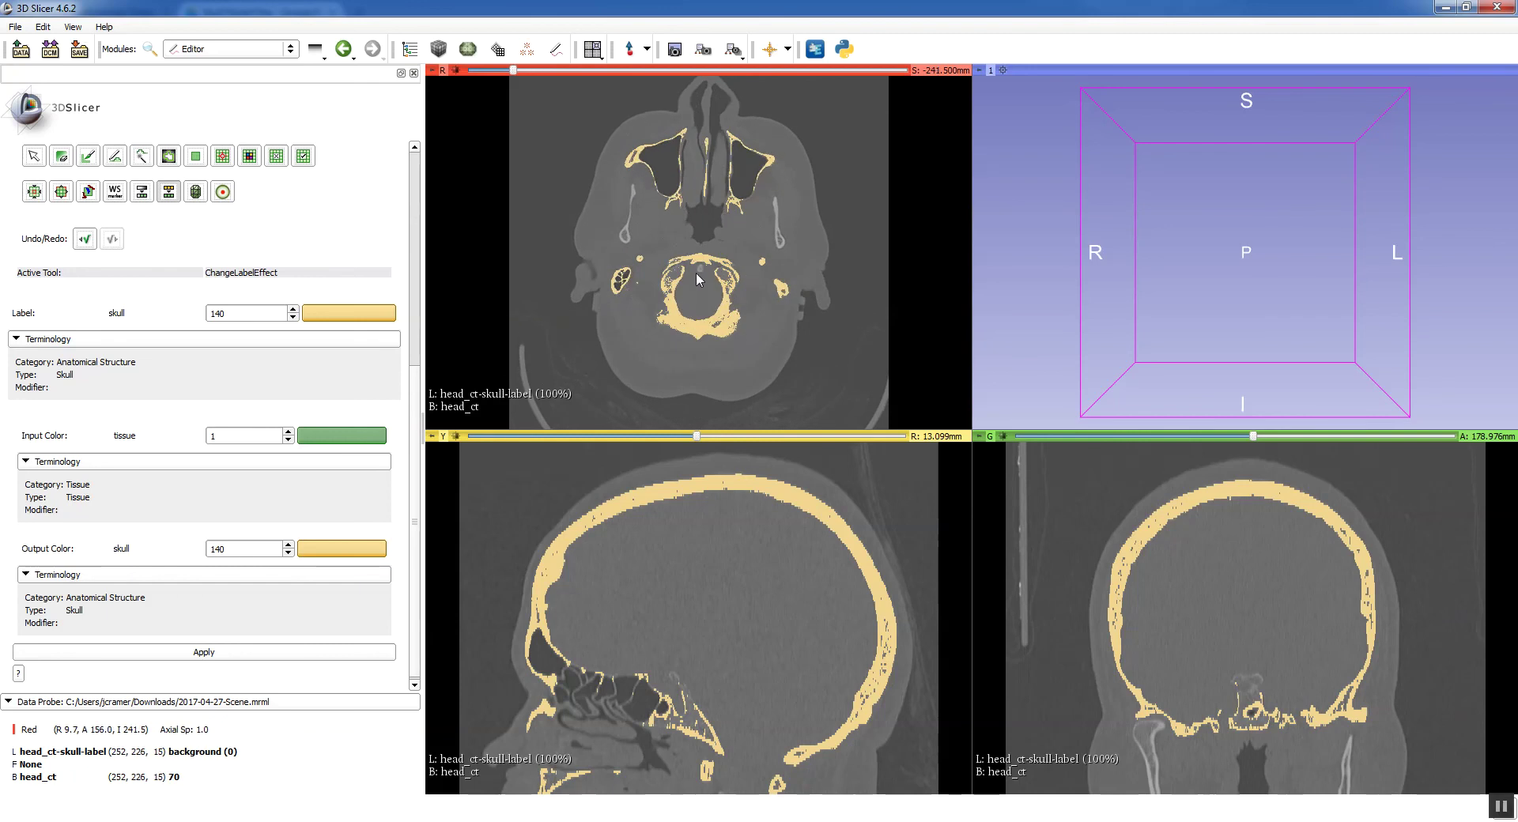
{"action": "scroll", "coordinate": [696, 275], "scroll_direction": "down", "scroll_amount": 5}
{"action": "scroll", "coordinate": [1179, 624], "scroll_direction": "down", "scroll_amount": 18}
{"action": "scroll", "coordinate": [1180, 615], "scroll_direction": "down", "scroll_amount": 20}
{"action": "scroll", "coordinate": [1181, 616], "scroll_direction": "down", "scroll_amount": 1}
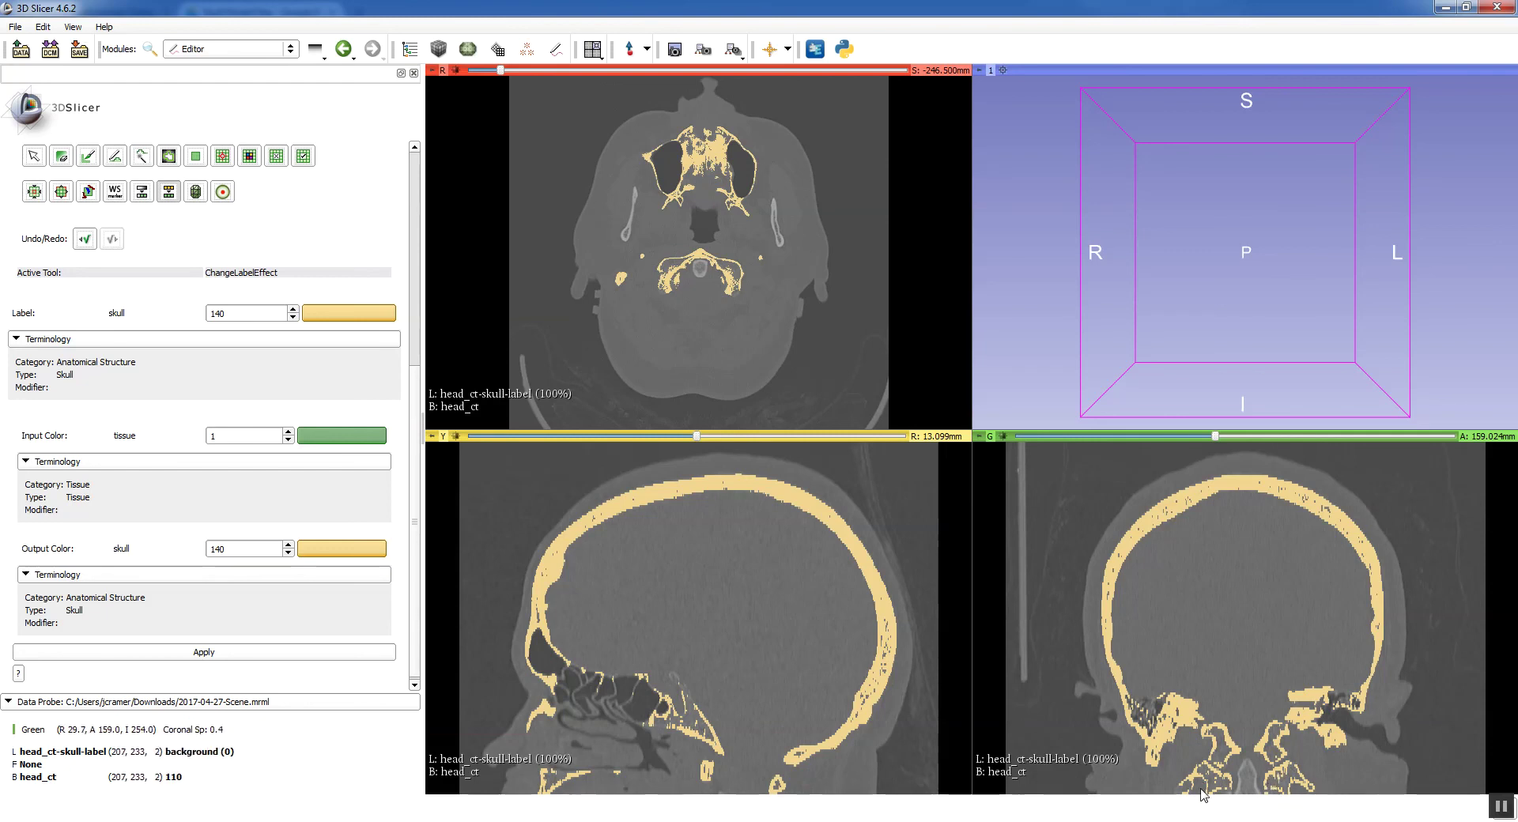
{"action": "scroll", "coordinate": [1111, 733], "scroll_direction": "down", "scroll_amount": 17}
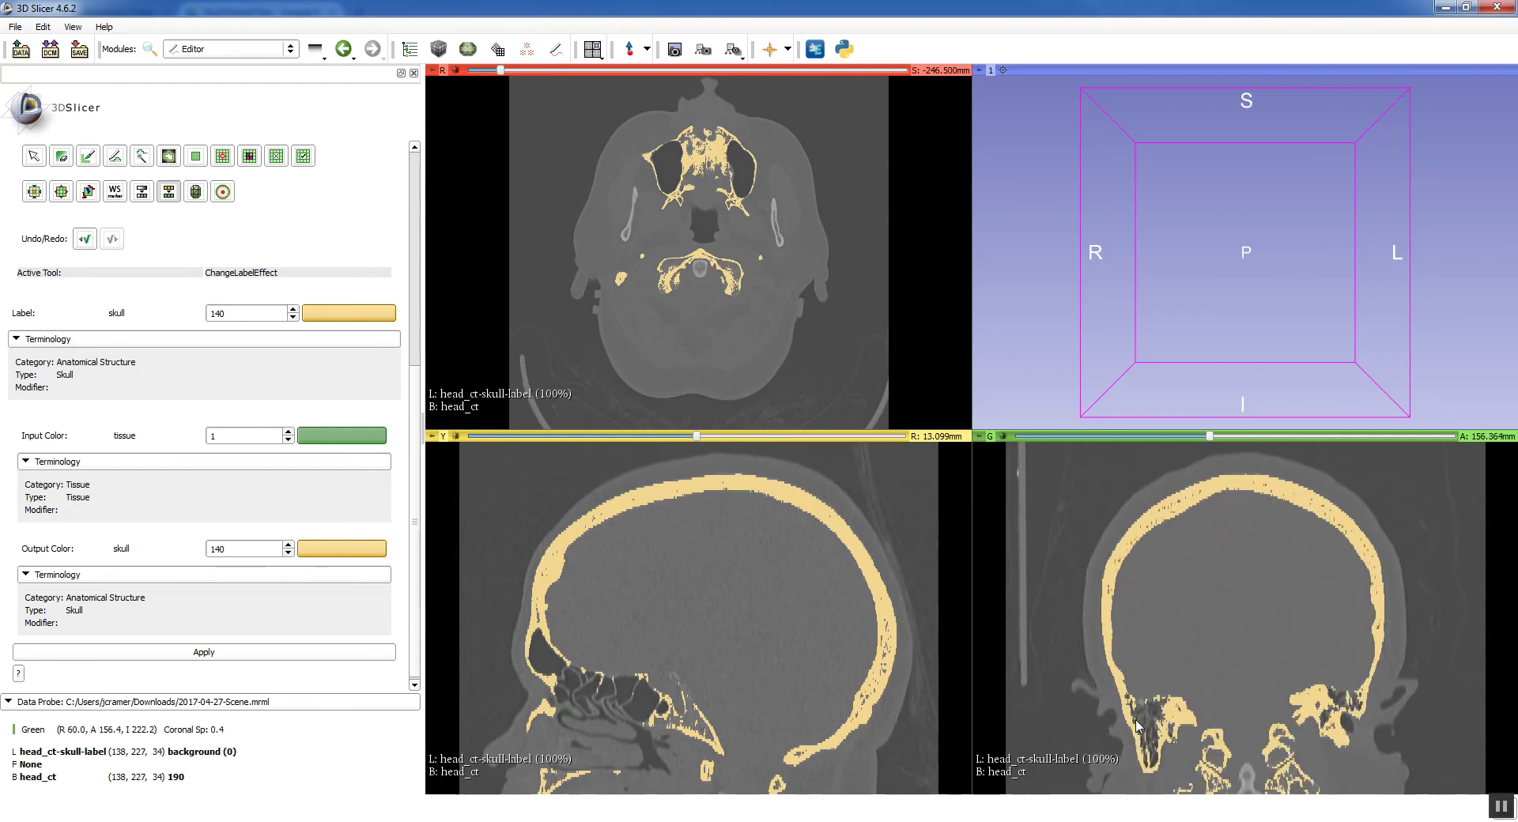
{"action": "scroll", "coordinate": [1139, 720], "scroll_direction": "up", "scroll_amount": 20}
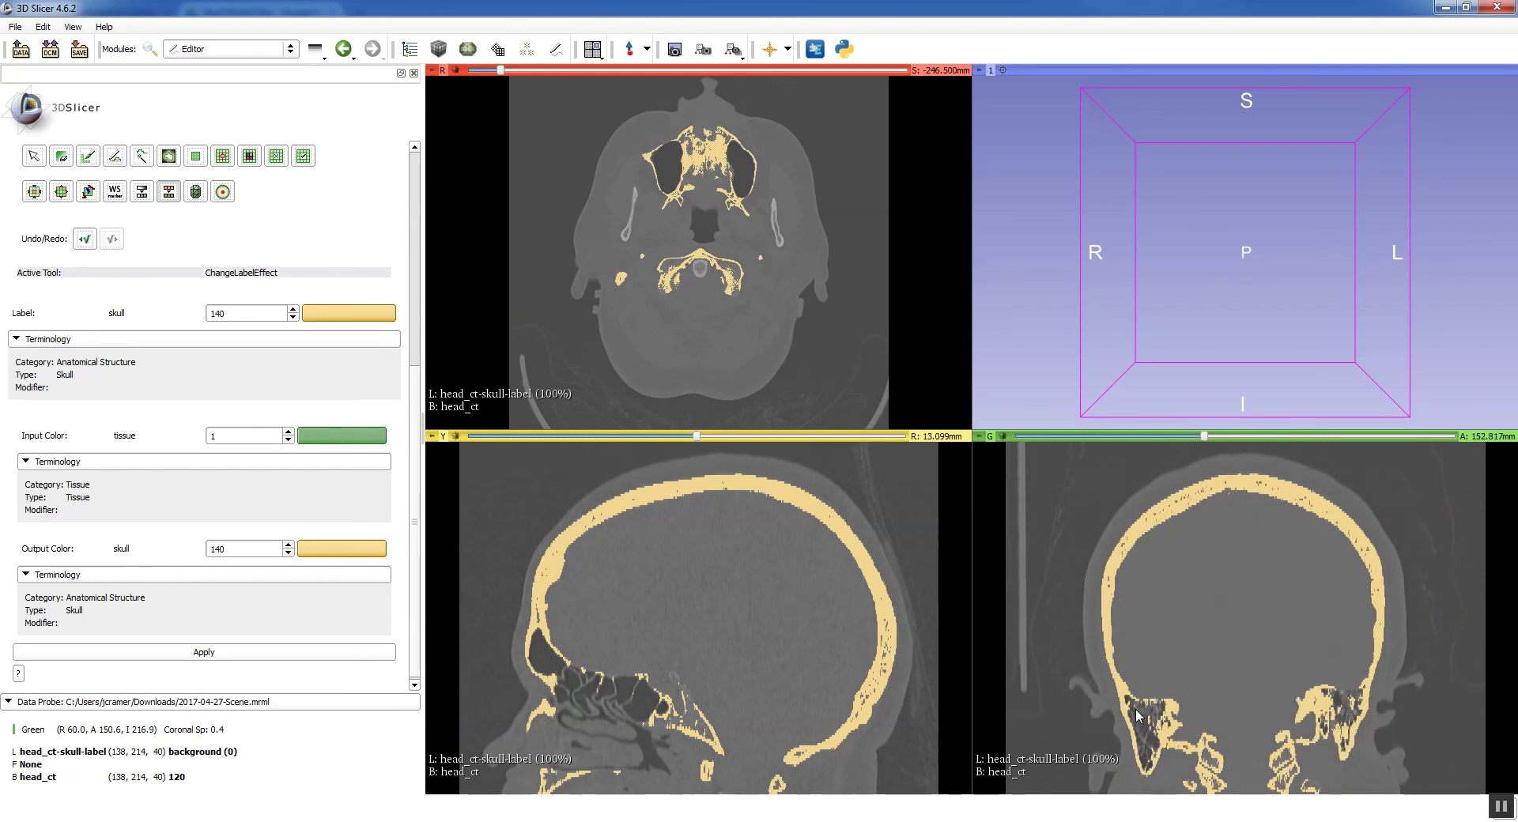
{"action": "scroll", "coordinate": [1140, 715], "scroll_direction": "up", "scroll_amount": 2}
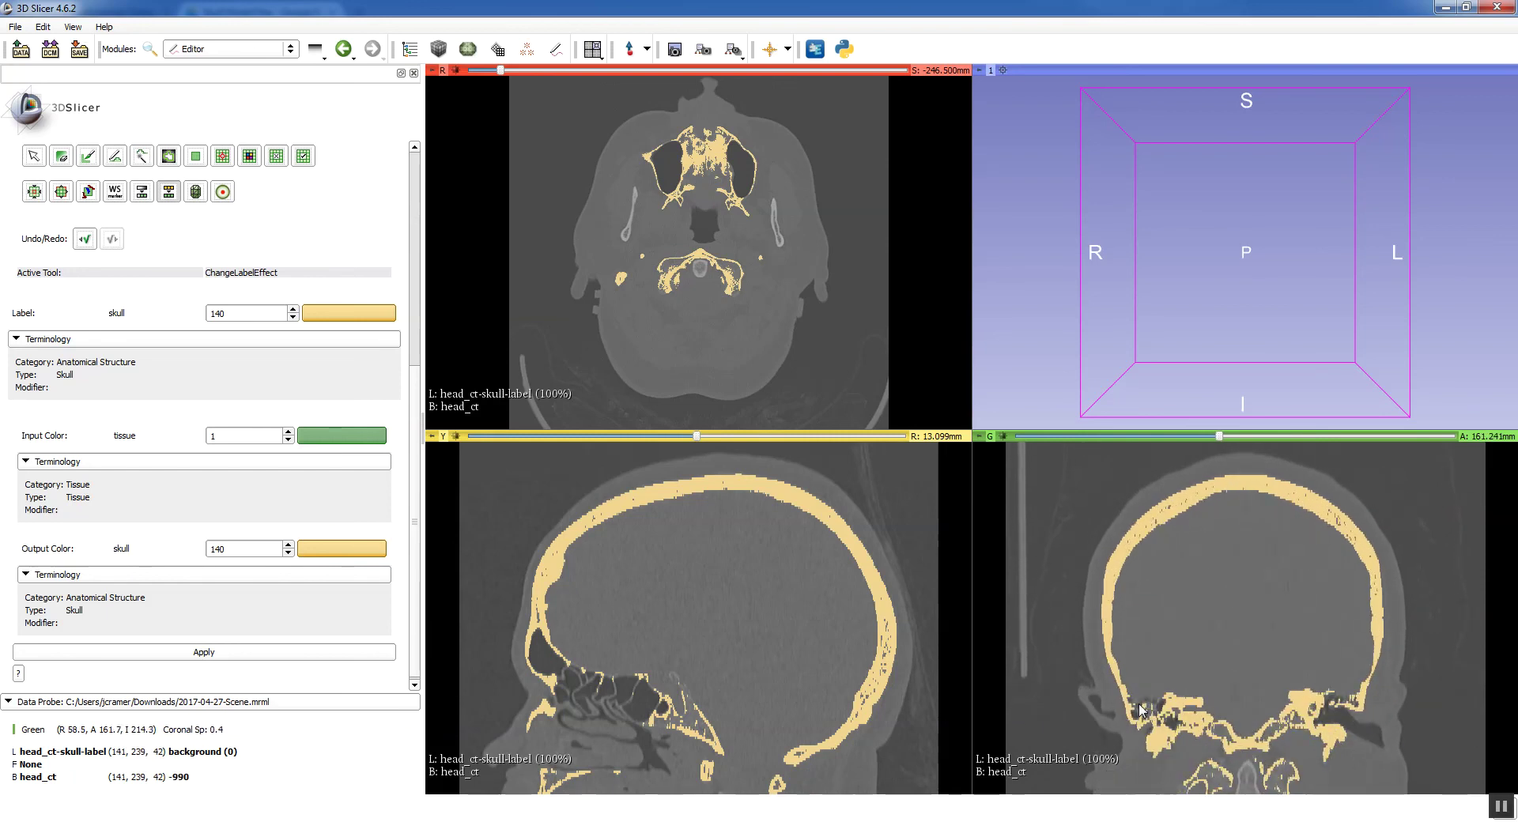